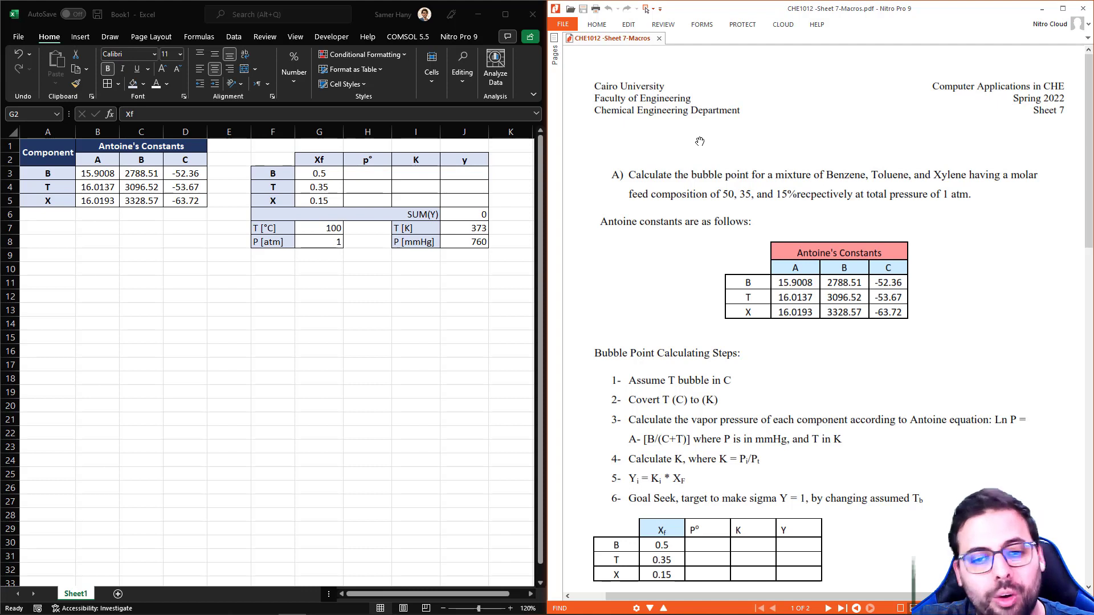
Make the SUM(Y), T [K], P [mmHg], T [°C] and P [atm] labels bold
click(424, 215)
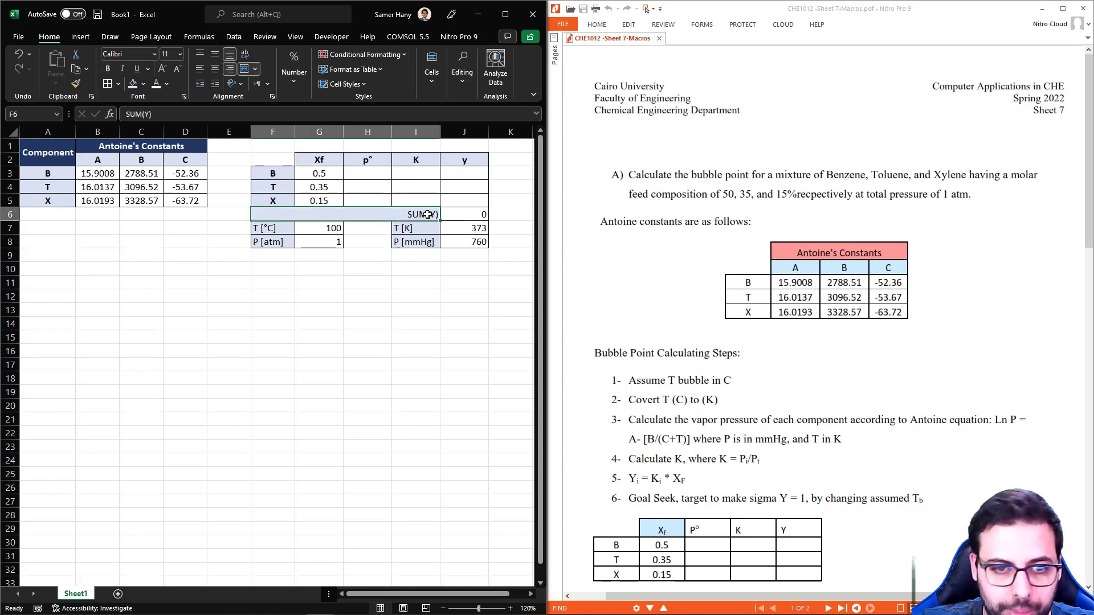
key(ctrl+b)
drag(427, 230, 416, 242)
key(ctrl+b)
drag(272, 228, 272, 242)
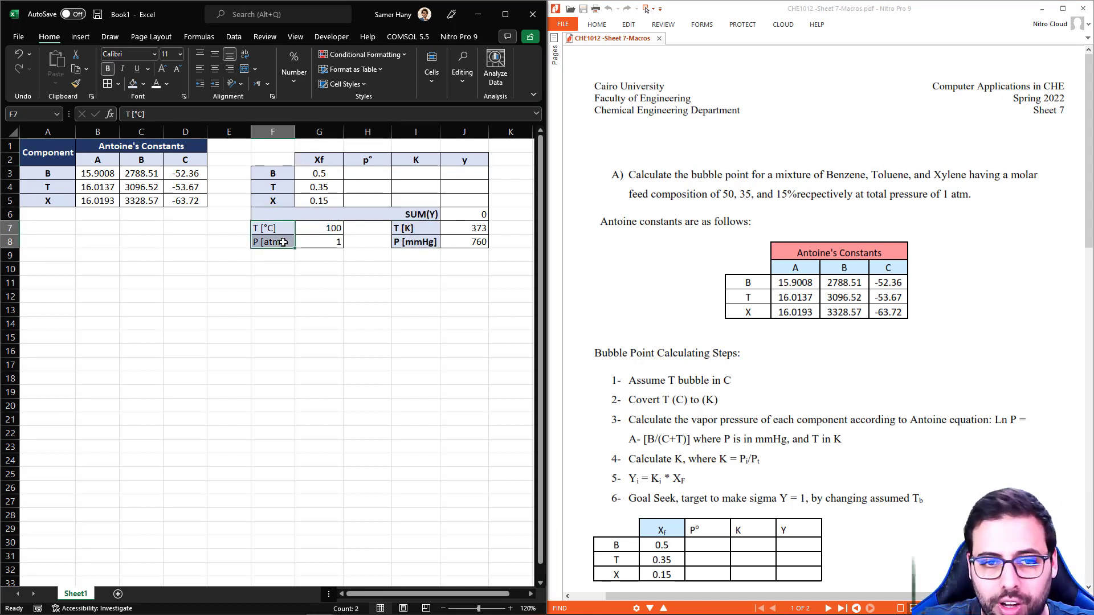
key(ctrl+b)
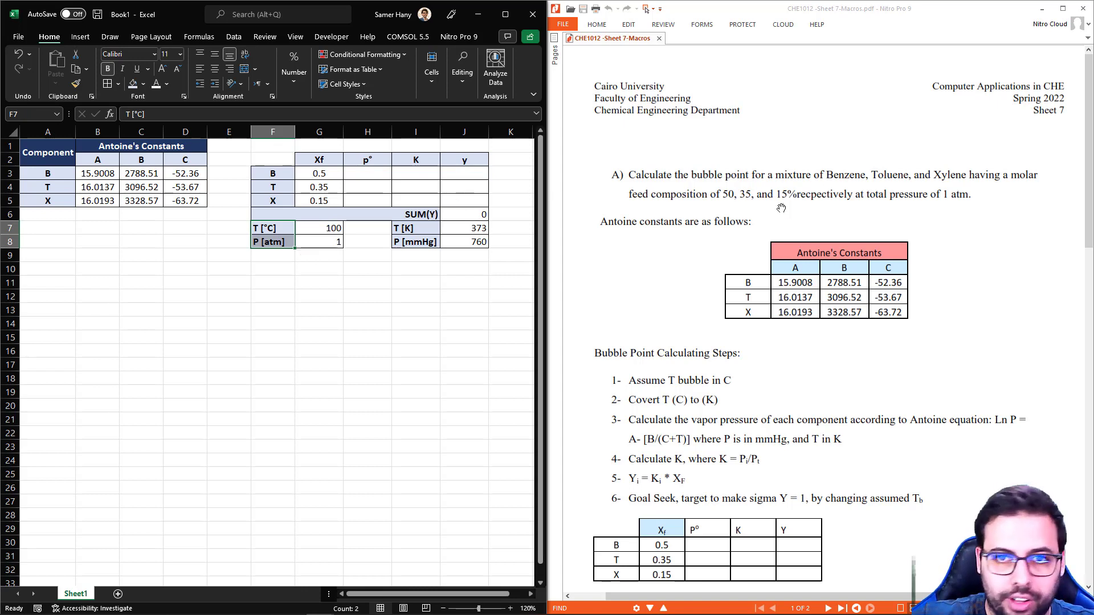
Switch to the Sheet 7 PDF in Nitro Pro and read the bubble point problem, Antoine constants and calculation steps
click(833, 4)
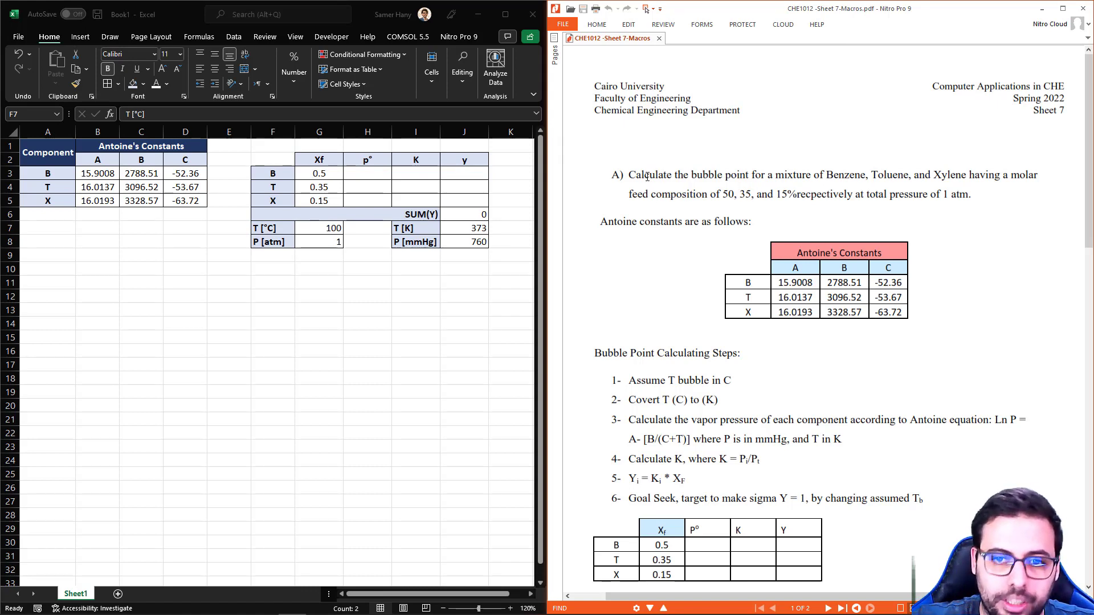
drag(690, 176, 765, 176)
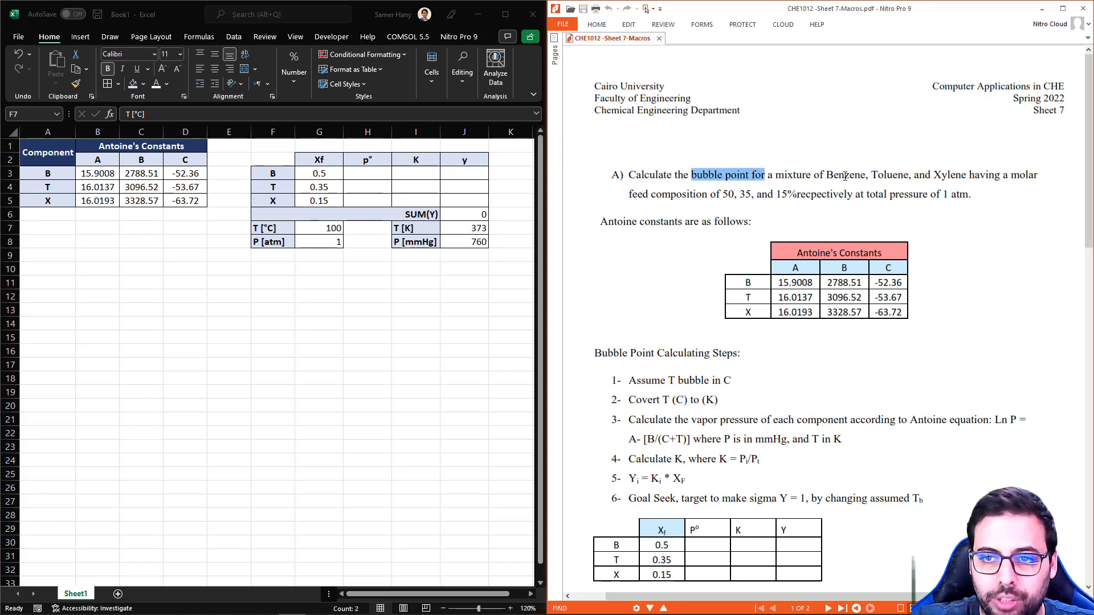
click(769, 176)
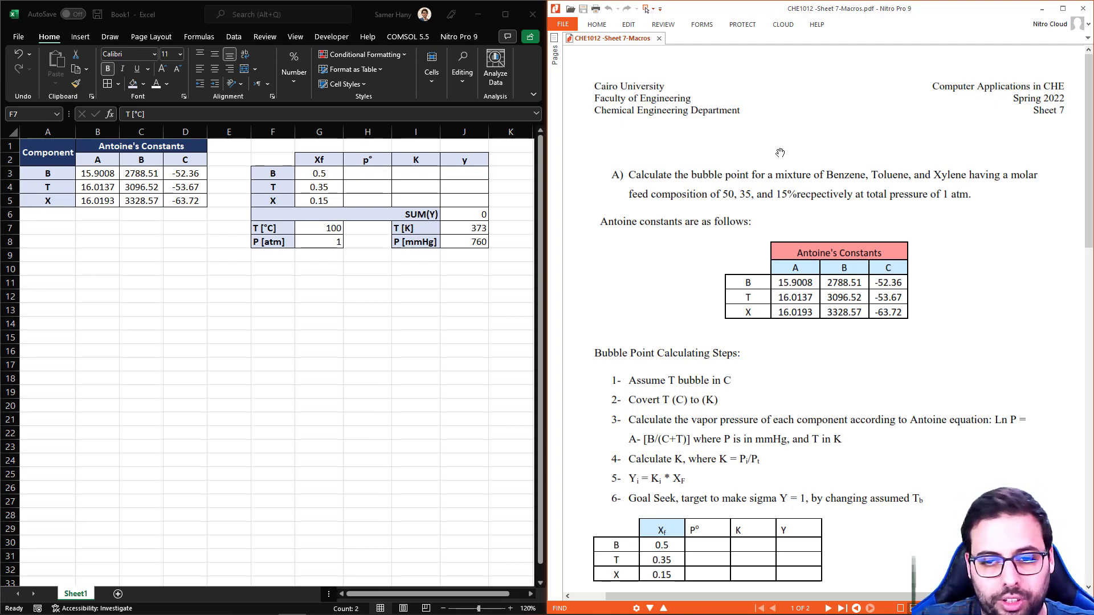
scroll(723, 301, down, 2)
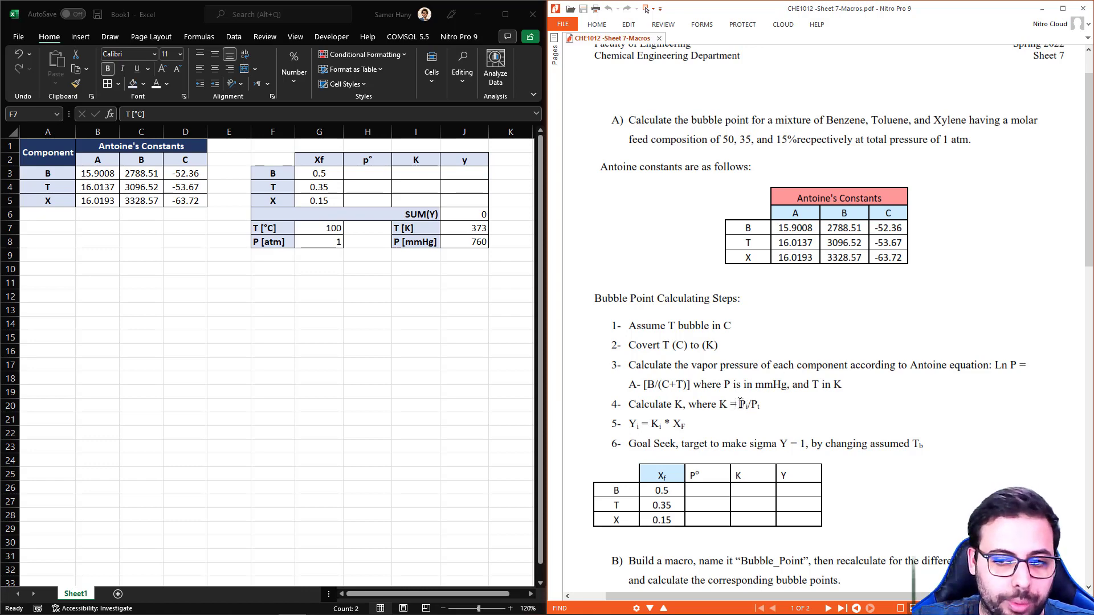
scroll(741, 404, down, 1)
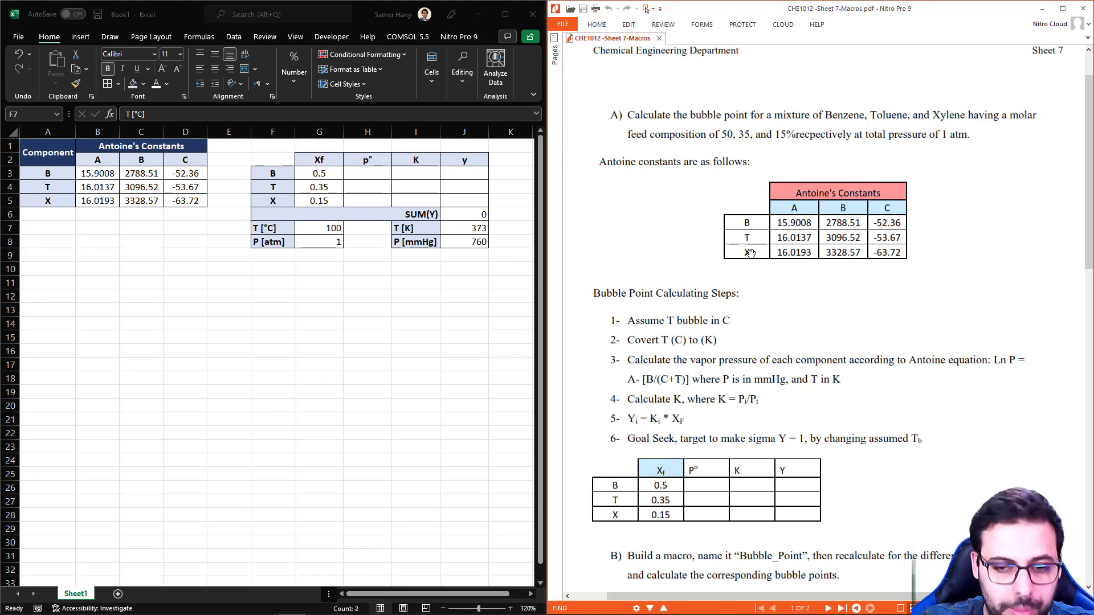
scroll(866, 381, down, 2)
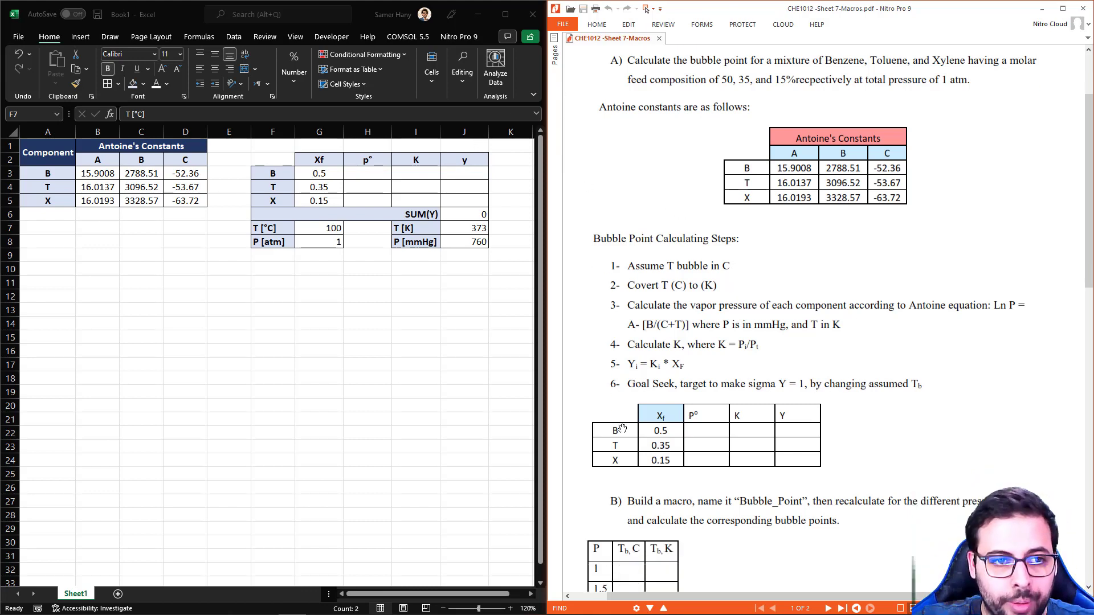
Switch to Excel and review the Antoine and composition tables, including the cells for SUM(Y), temperature and pressure conversions
drag(51, 151, 188, 200)
drag(276, 159, 406, 241)
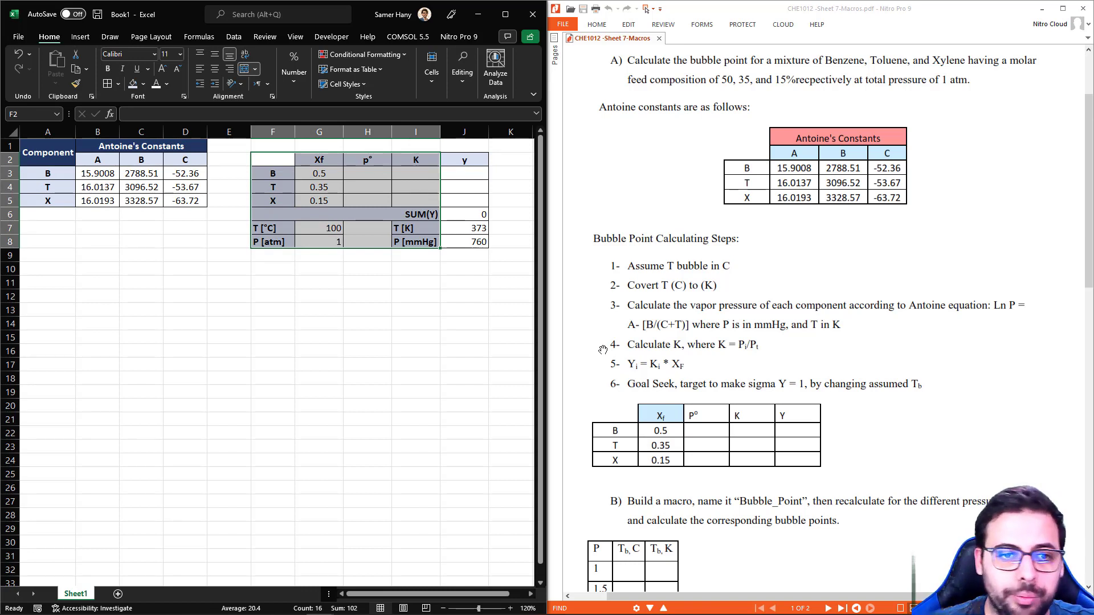
click(319, 241)
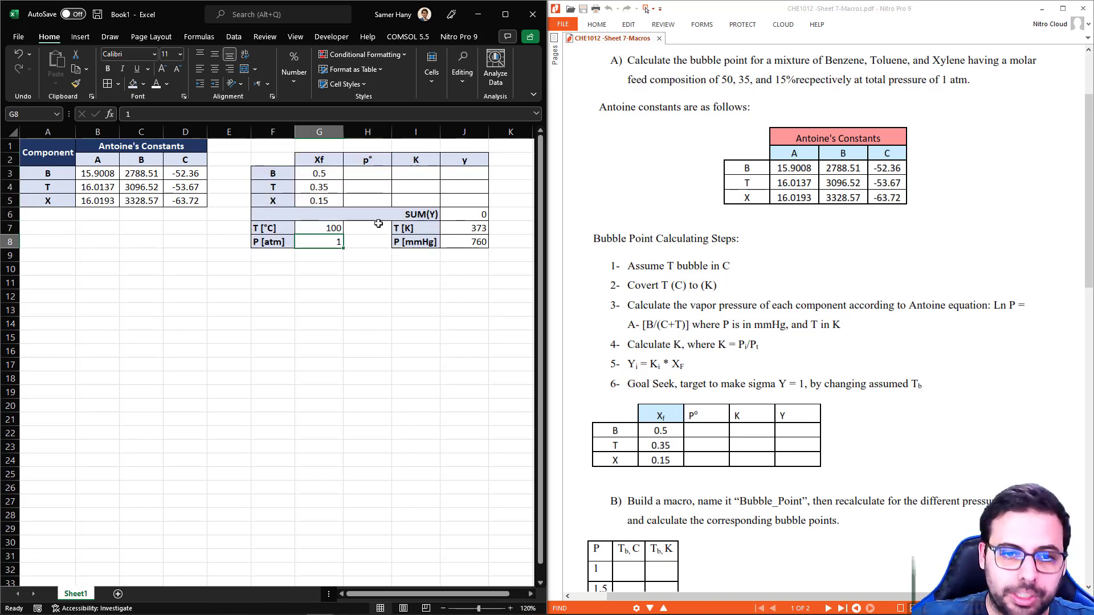
click(367, 210)
click(483, 215)
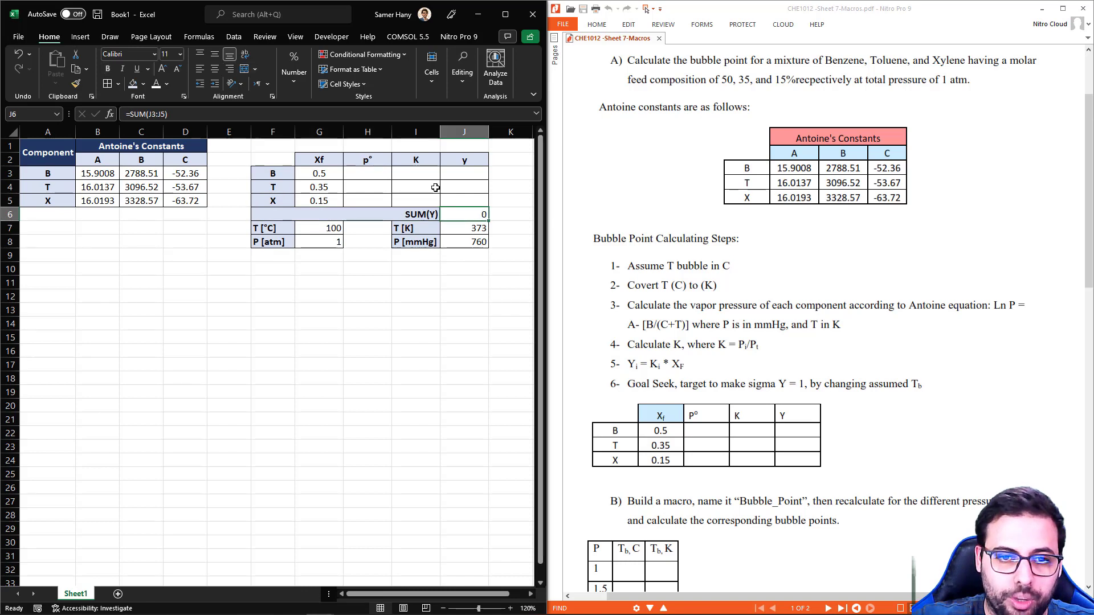
key(F2)
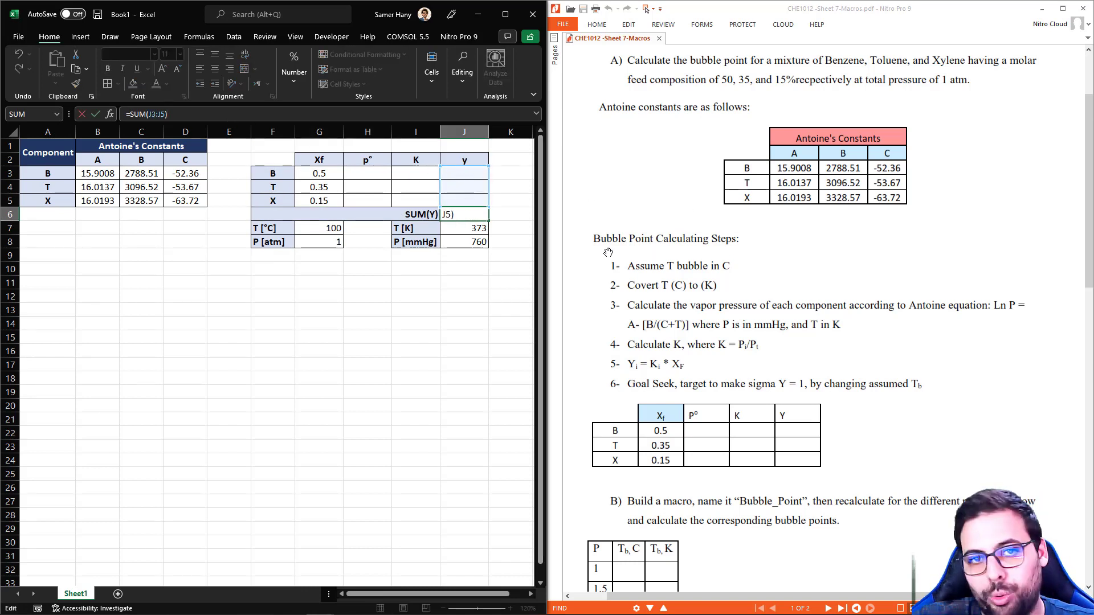
key(Return)
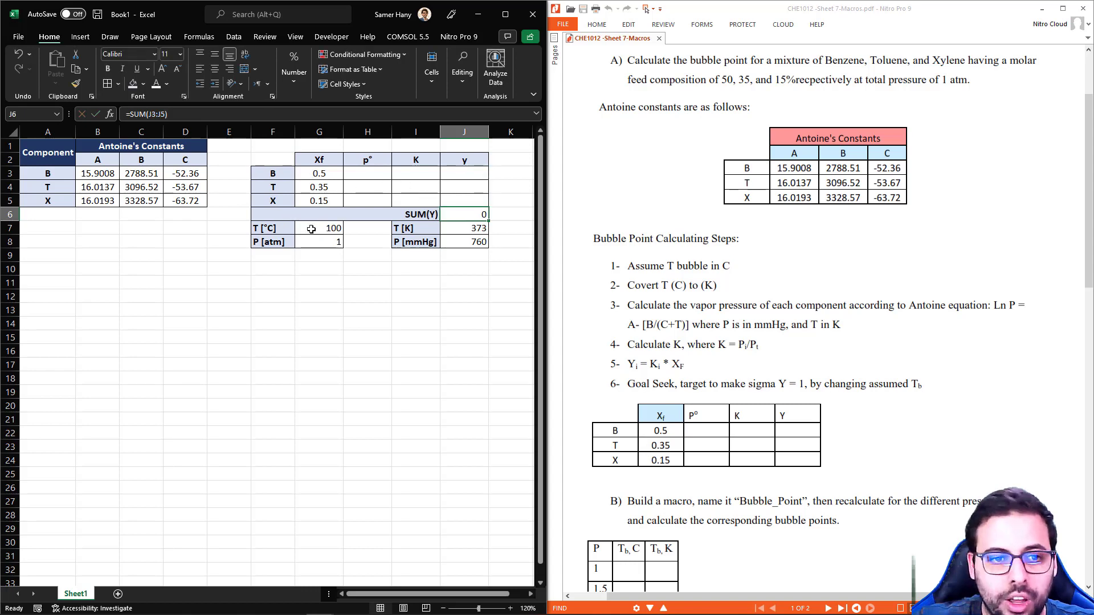
drag(276, 229, 315, 246)
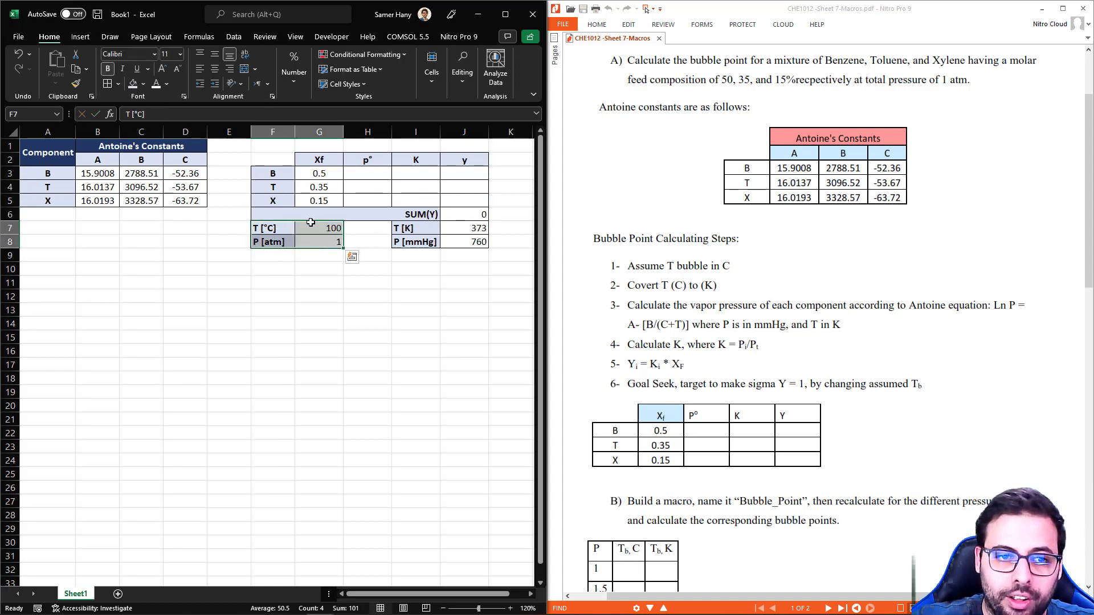
click(318, 225)
click(445, 225)
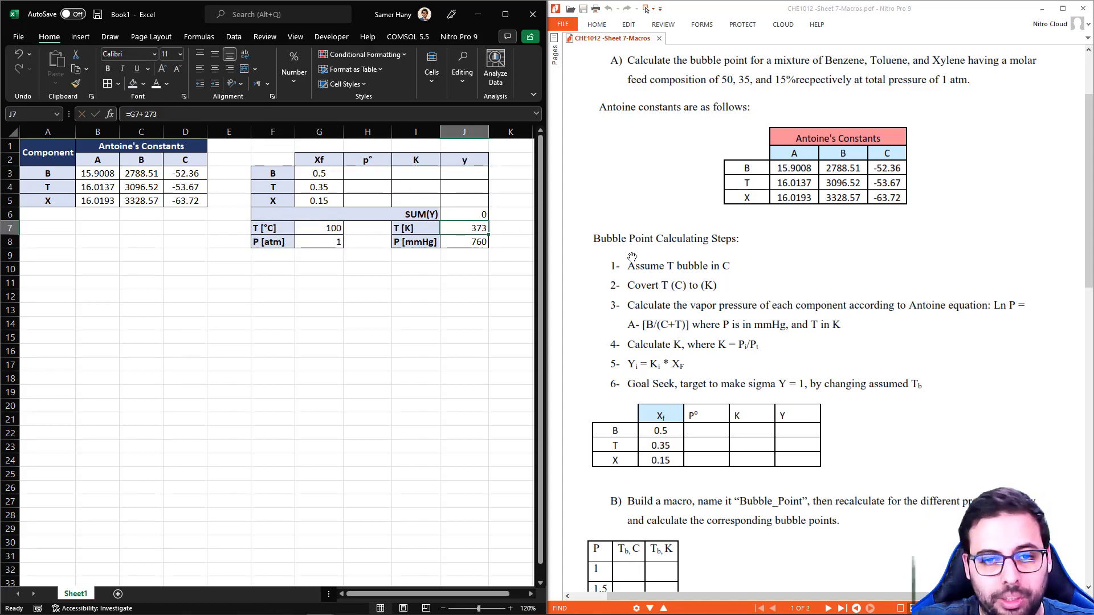
click(321, 243)
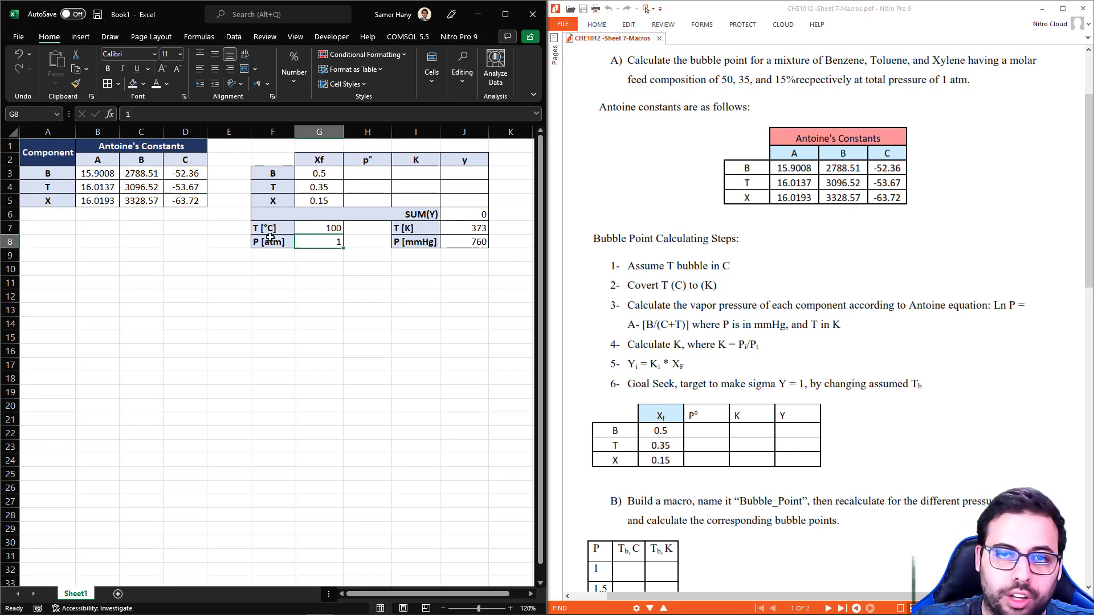
click(480, 243)
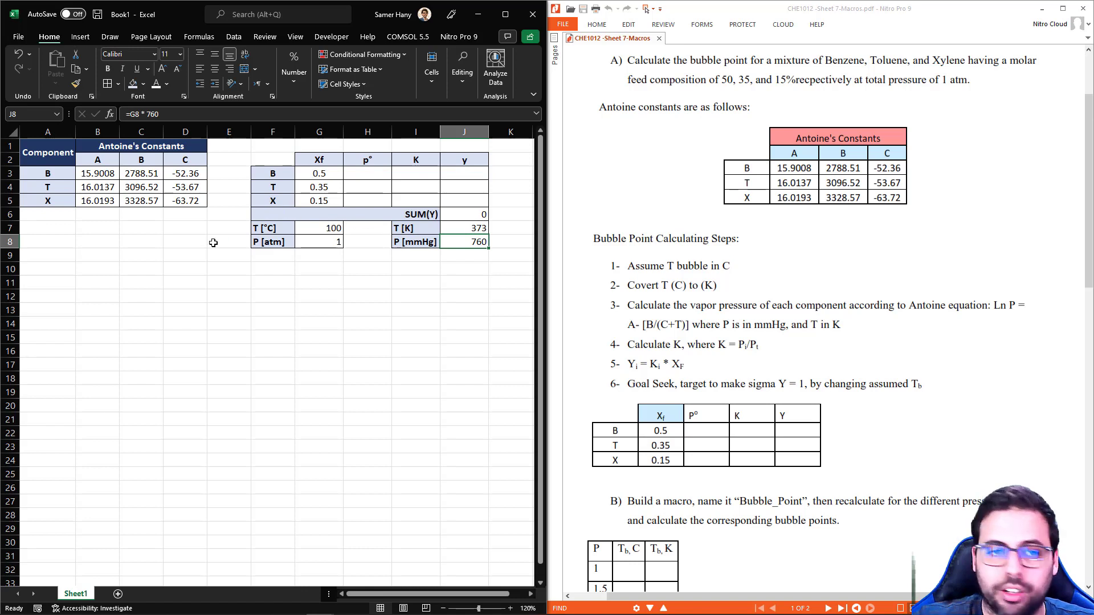
Enter benzene's vapor pressure formula =EXP(B3 - C3 / (D3 + J7)) in cell H3
click(369, 175)
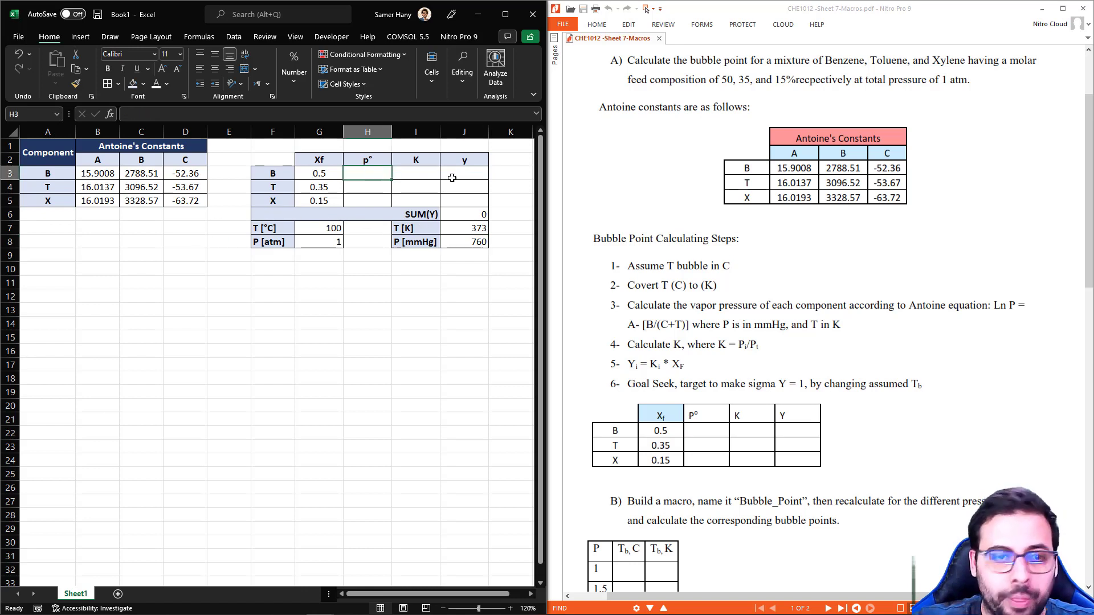
text(=)
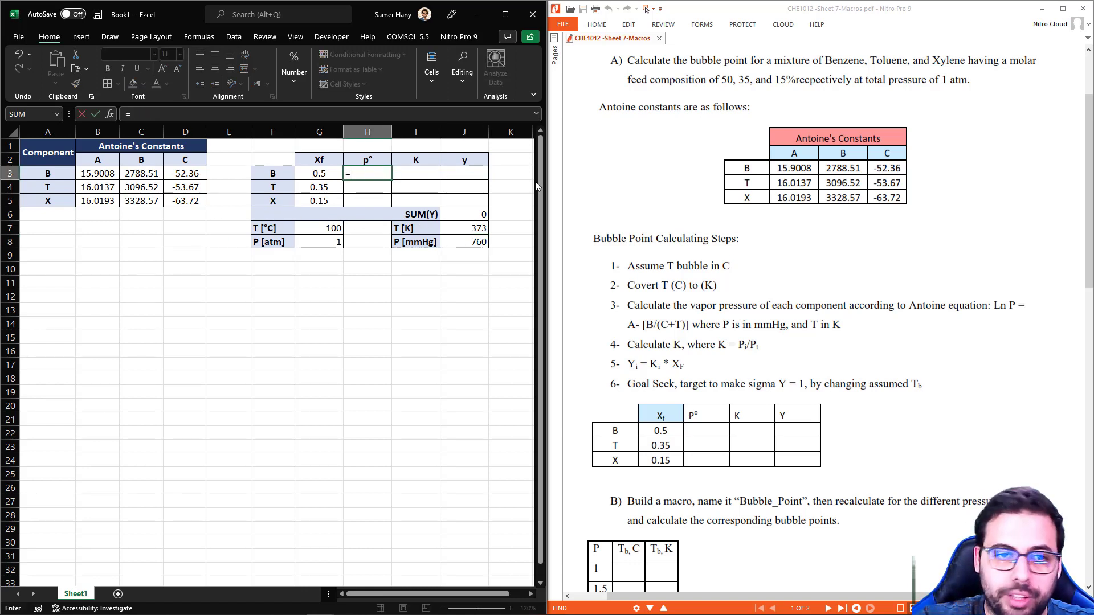
text( exp)
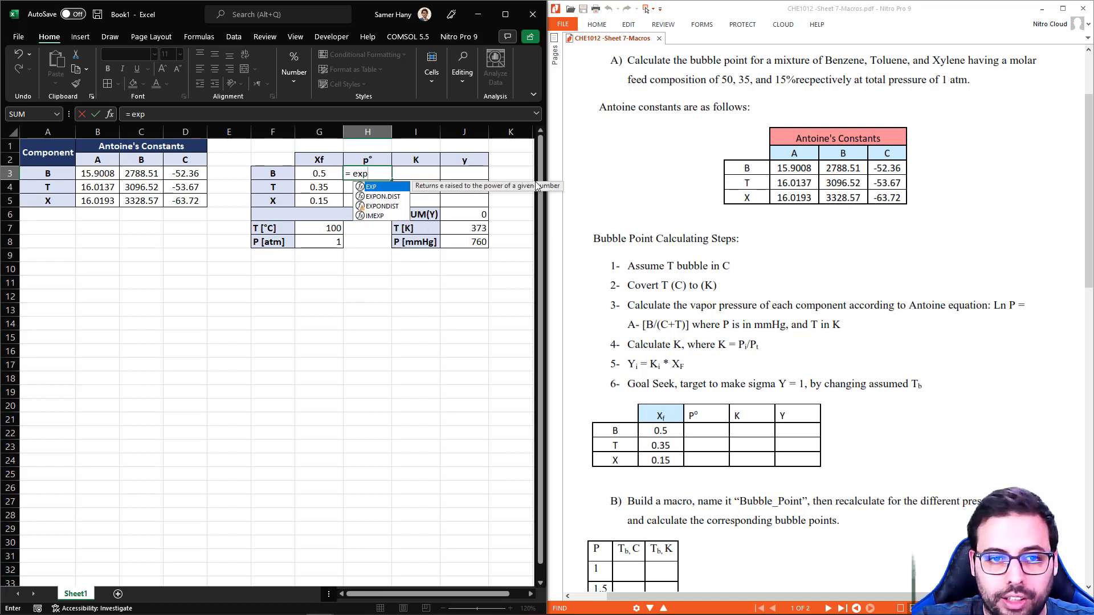
key(Tab)
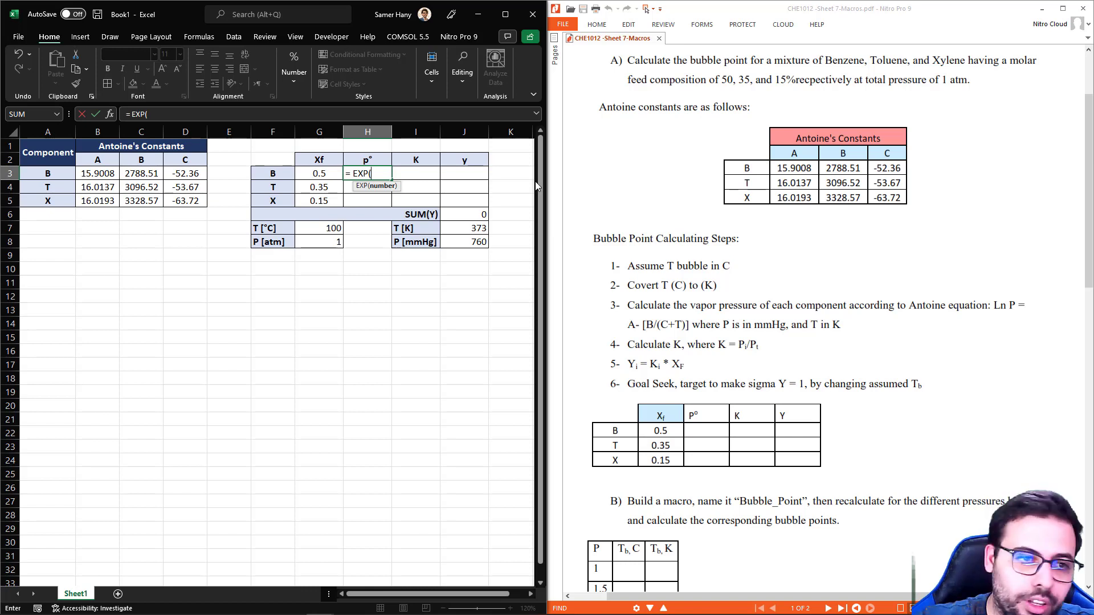
click(105, 173)
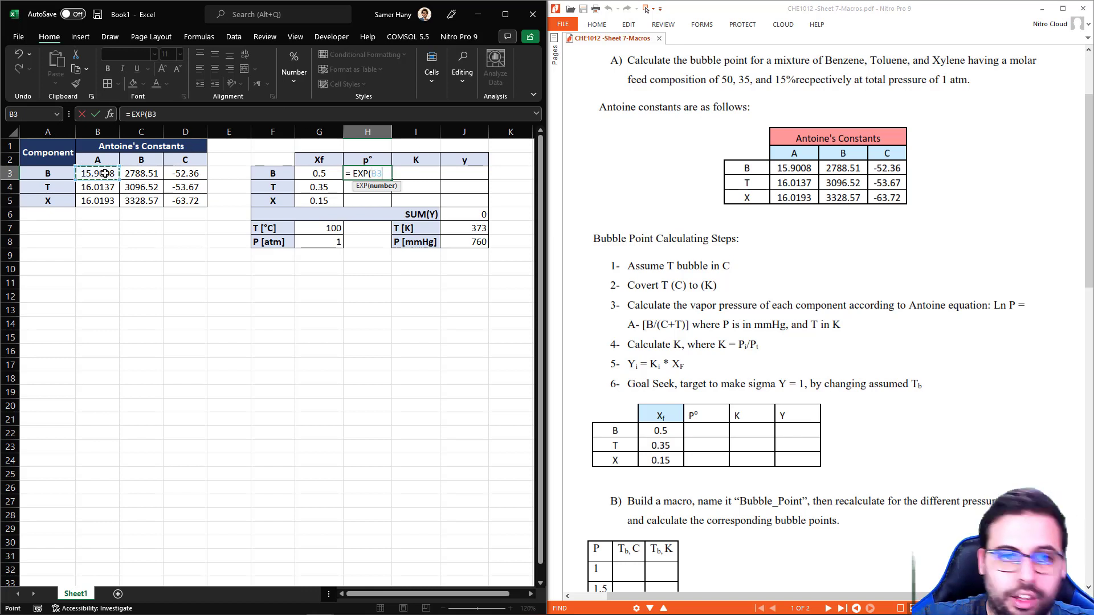
text(-)
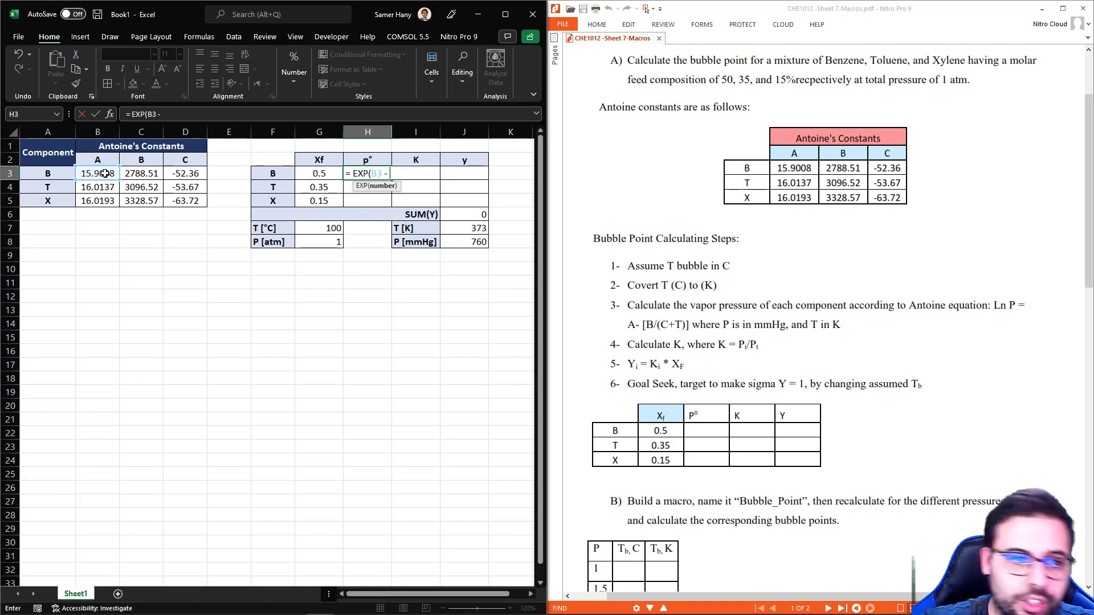
click(136, 177)
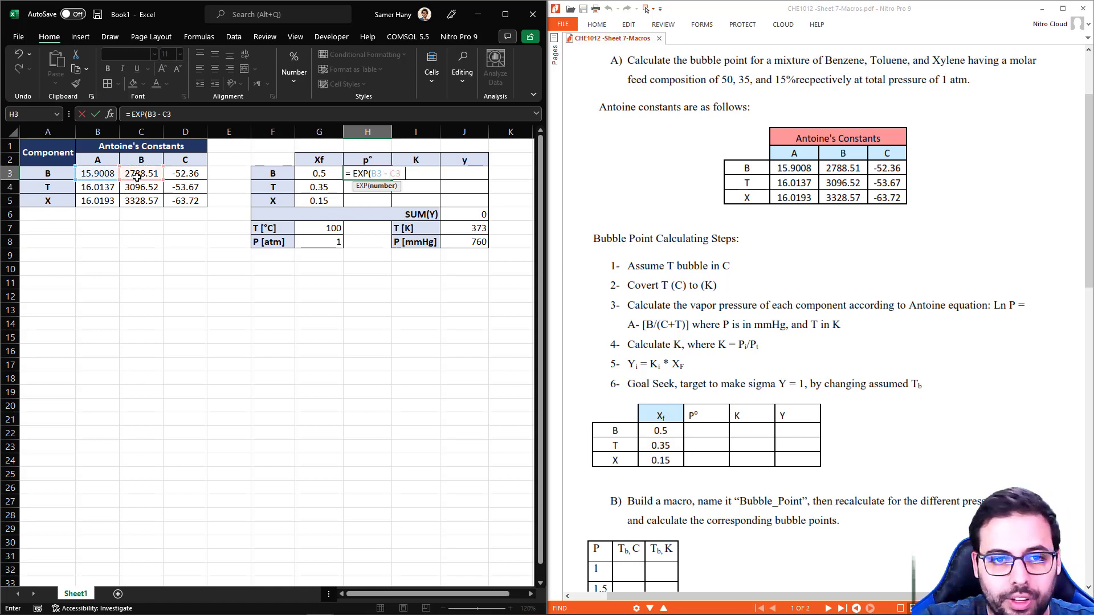
key(shift+space)
key(BackSpace)
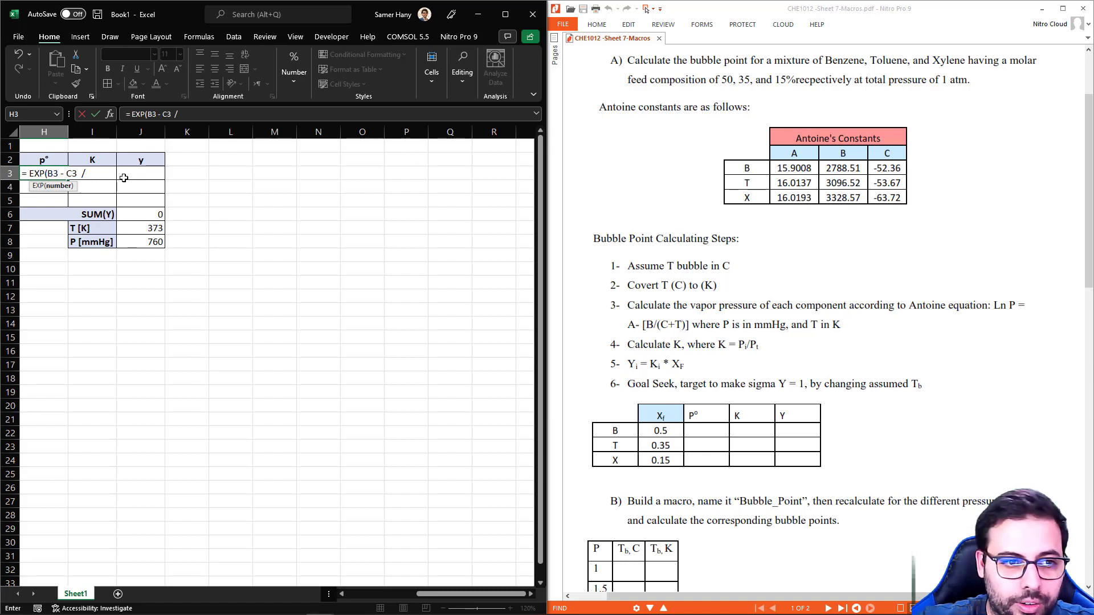
text(()
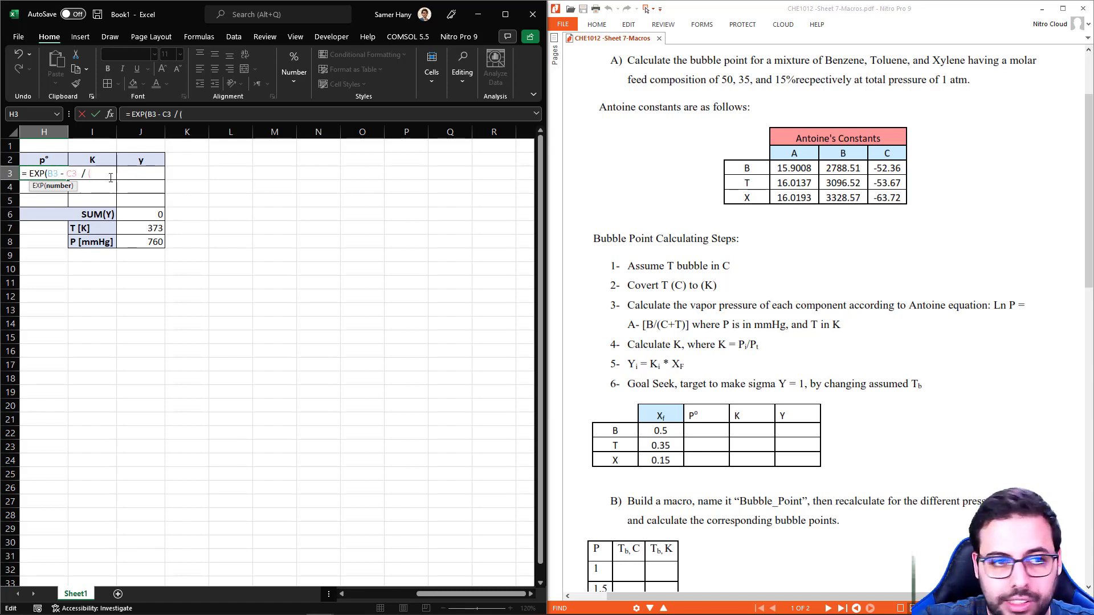
drag(490, 594, 421, 594)
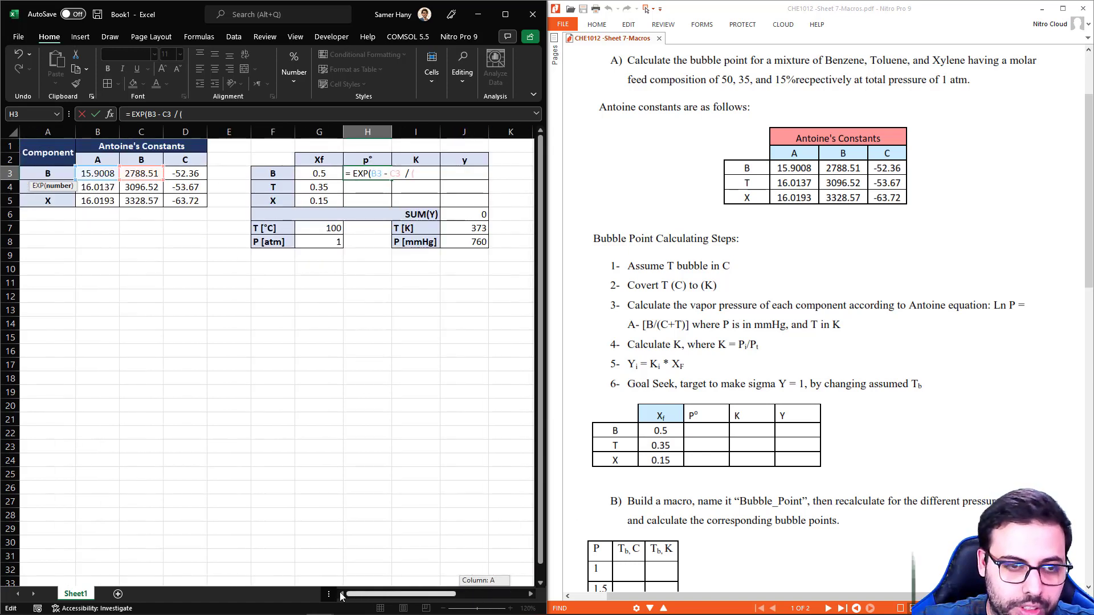
click(184, 174)
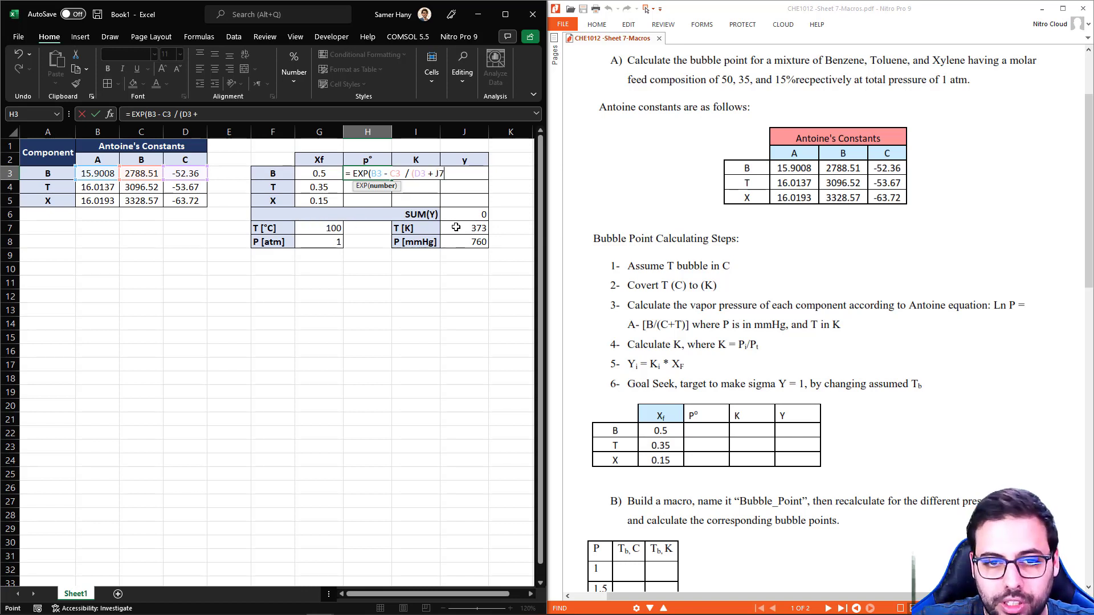
click(464, 227)
text())
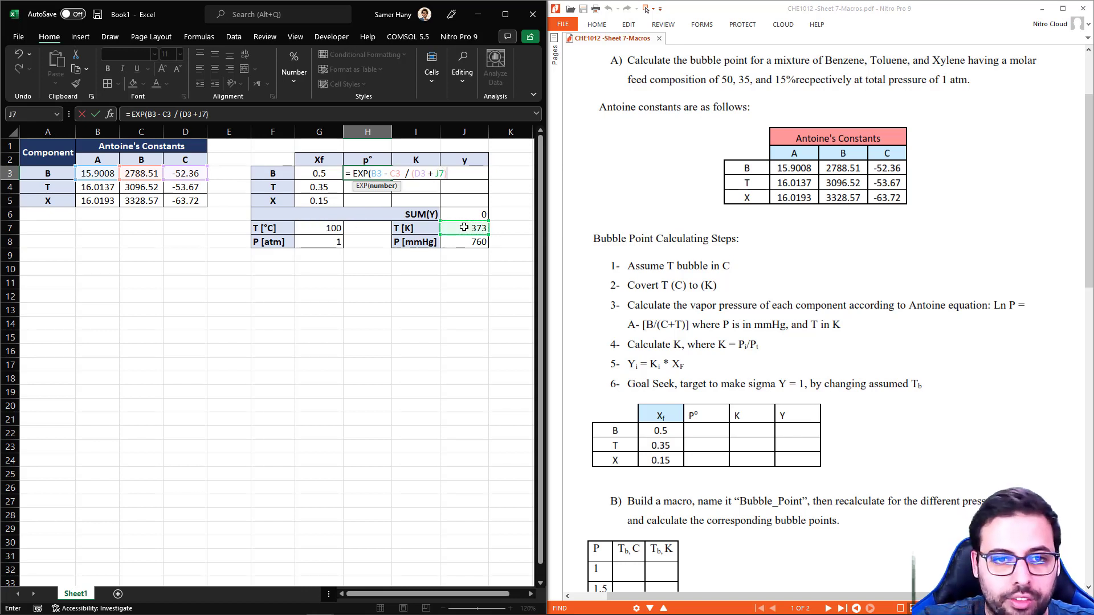
text())
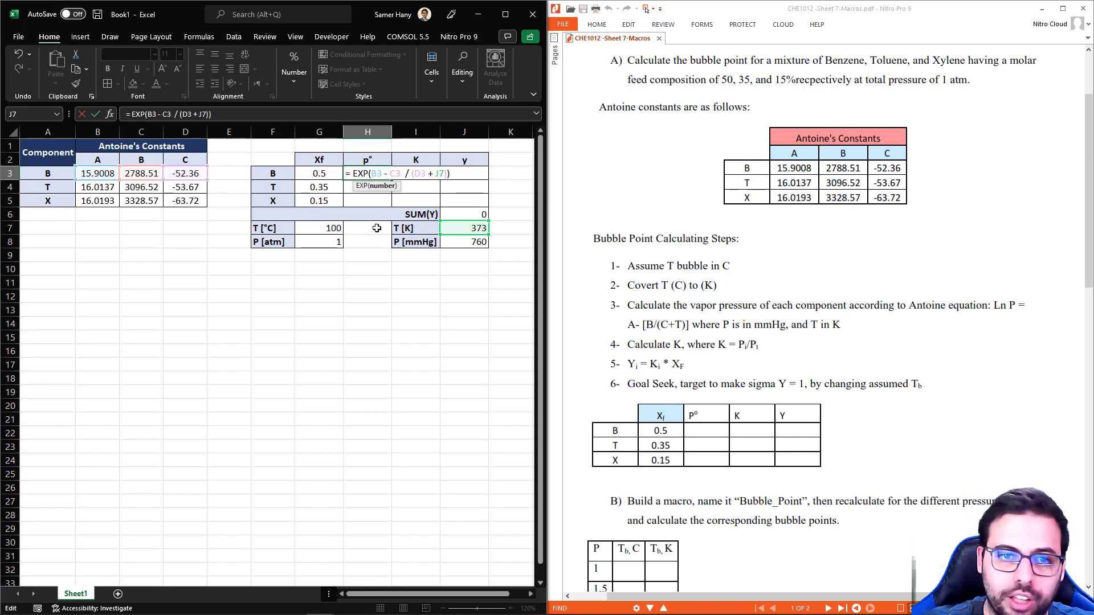
Make the temperature reference absolute as $J$7 in the H3 formula and fill it down to H5
key(F4)
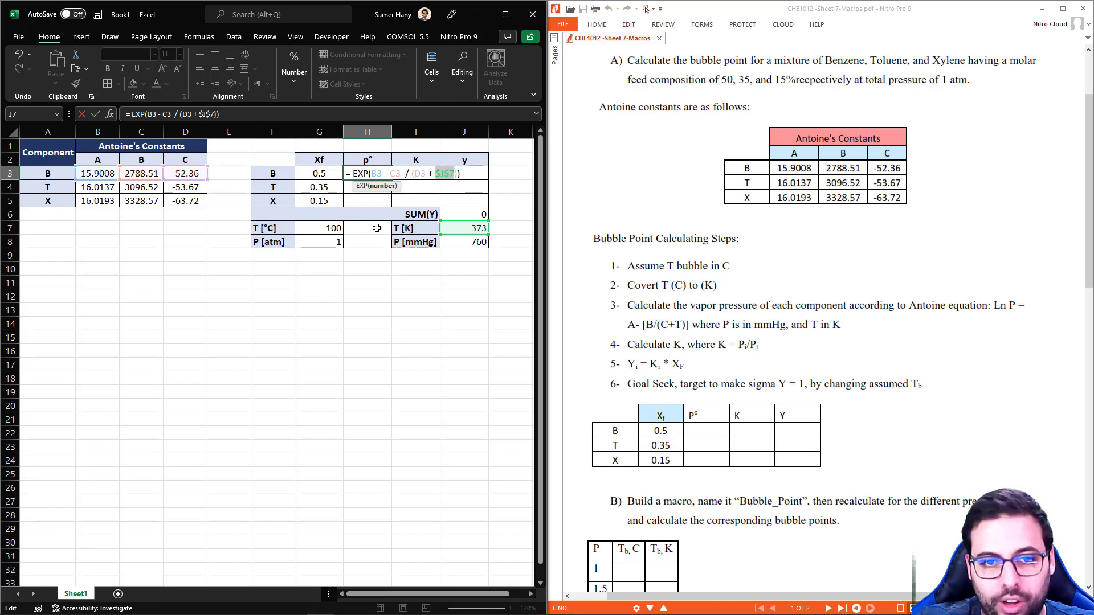
key(Return)
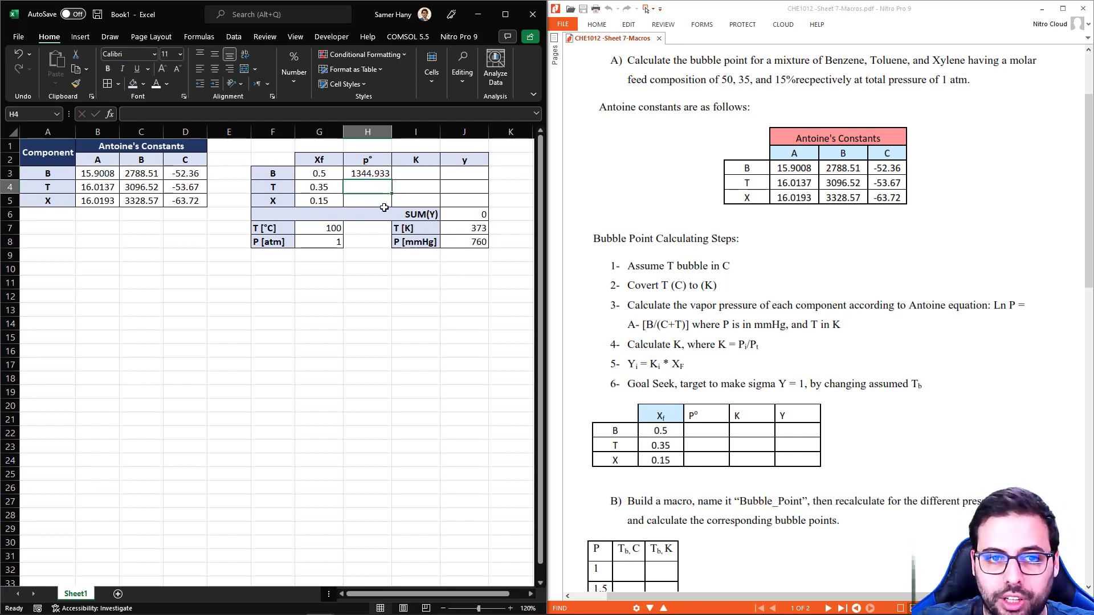
key(Up)
drag(392, 180, 374, 202)
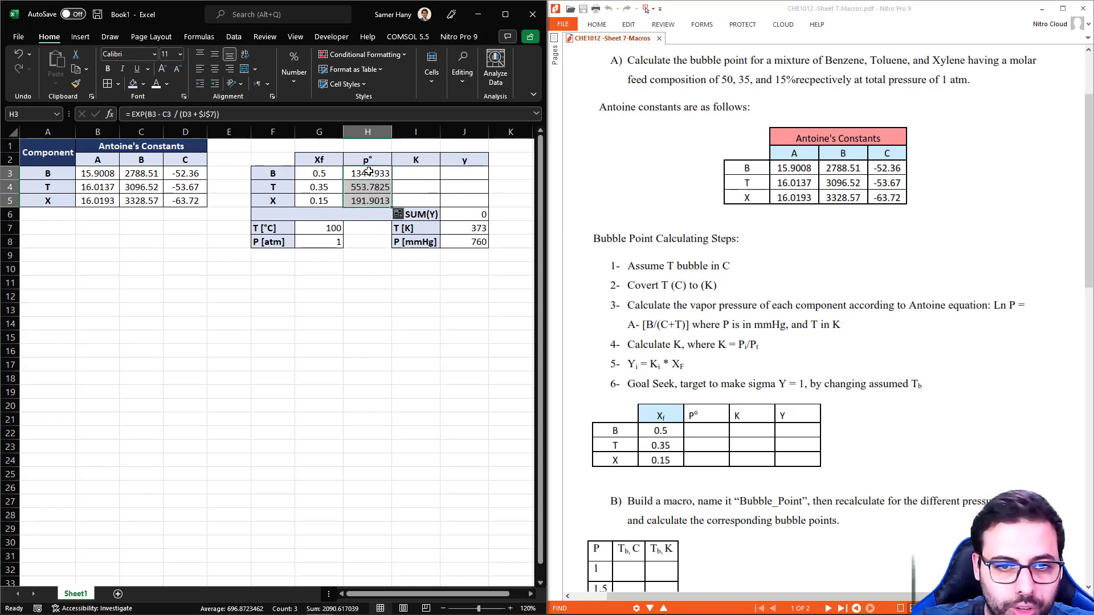
Format the Xf, p°, K and y cells G3:J5 as numbers with two decimal places
drag(322, 172, 450, 200)
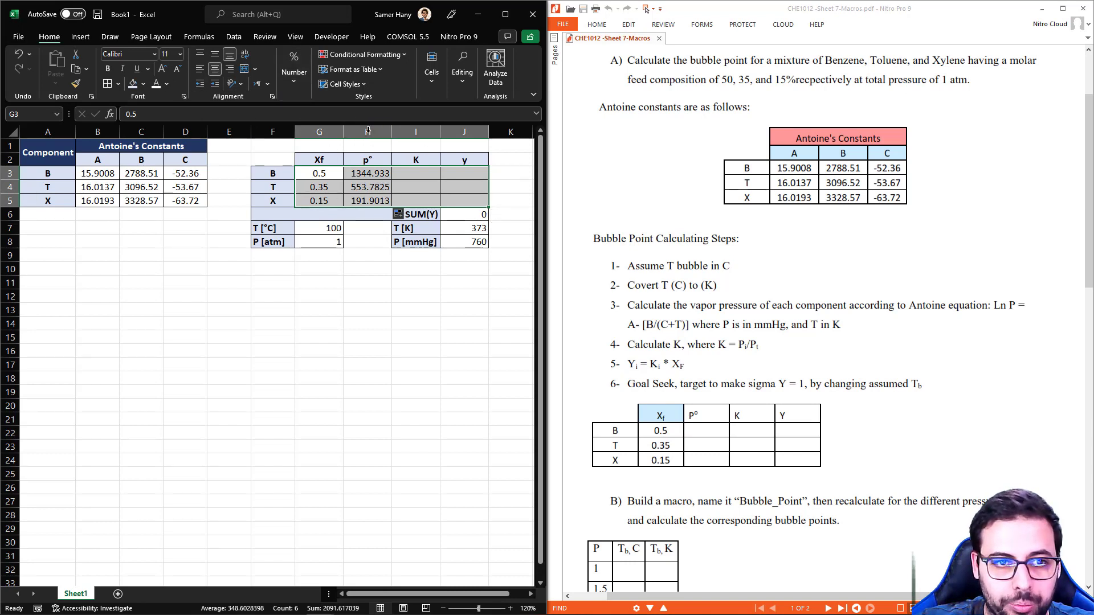
click(293, 83)
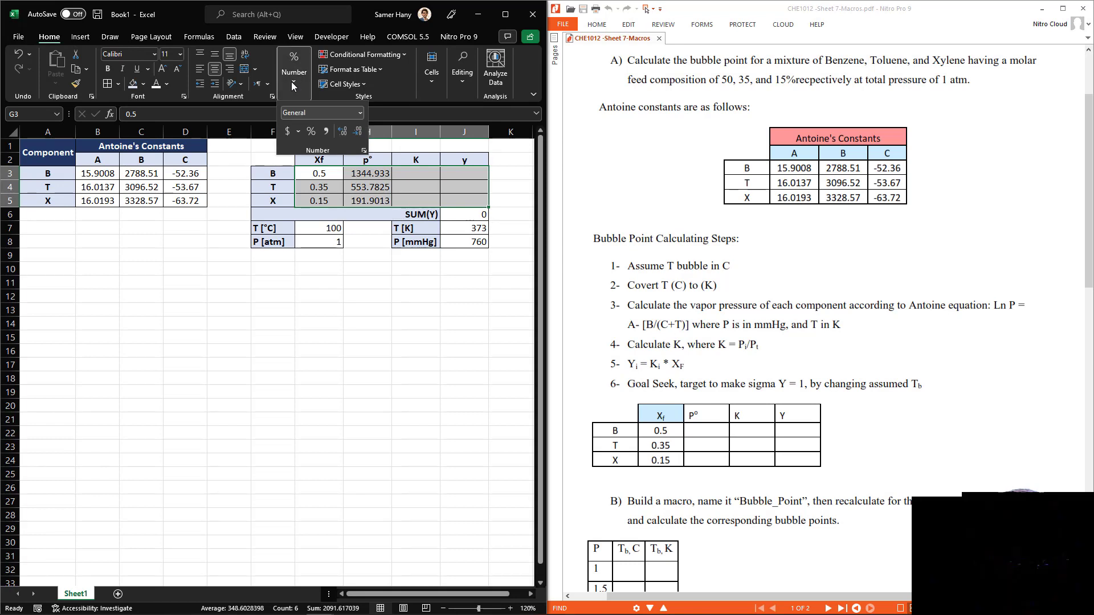
click(358, 133)
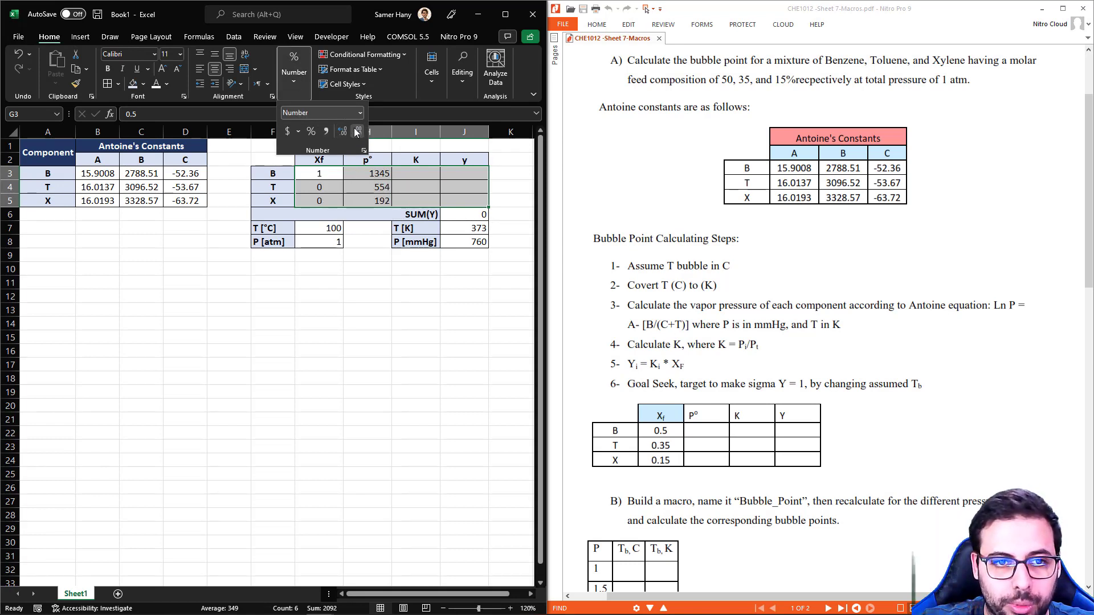
click(358, 133)
click(493, 212)
Enter benzene's K formula =H3 / $J$8 in cell I3 and fill it down to I5
click(410, 170)
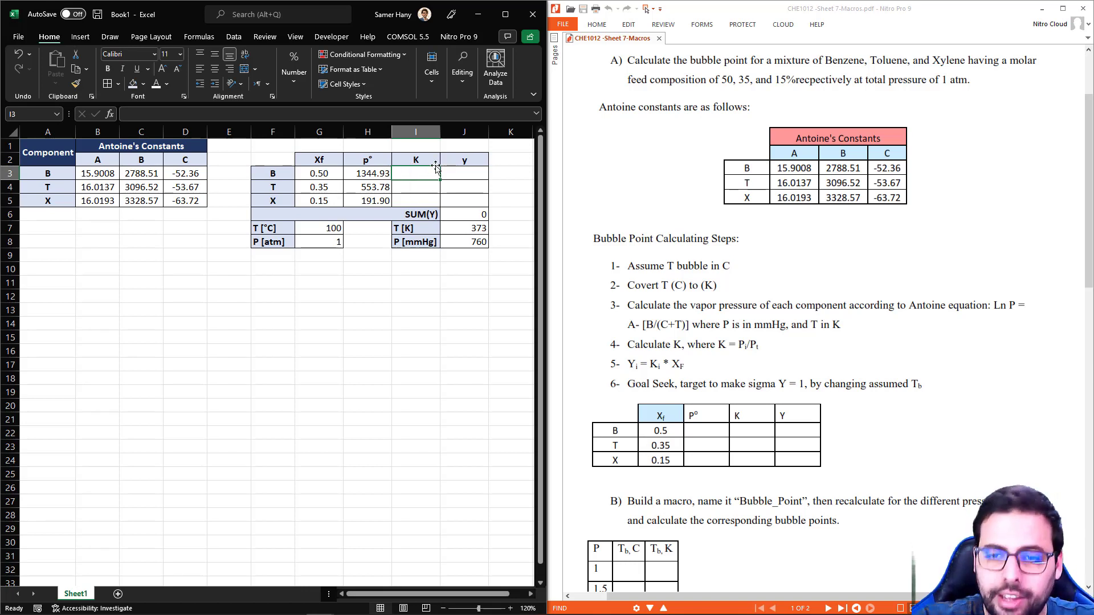
text(=)
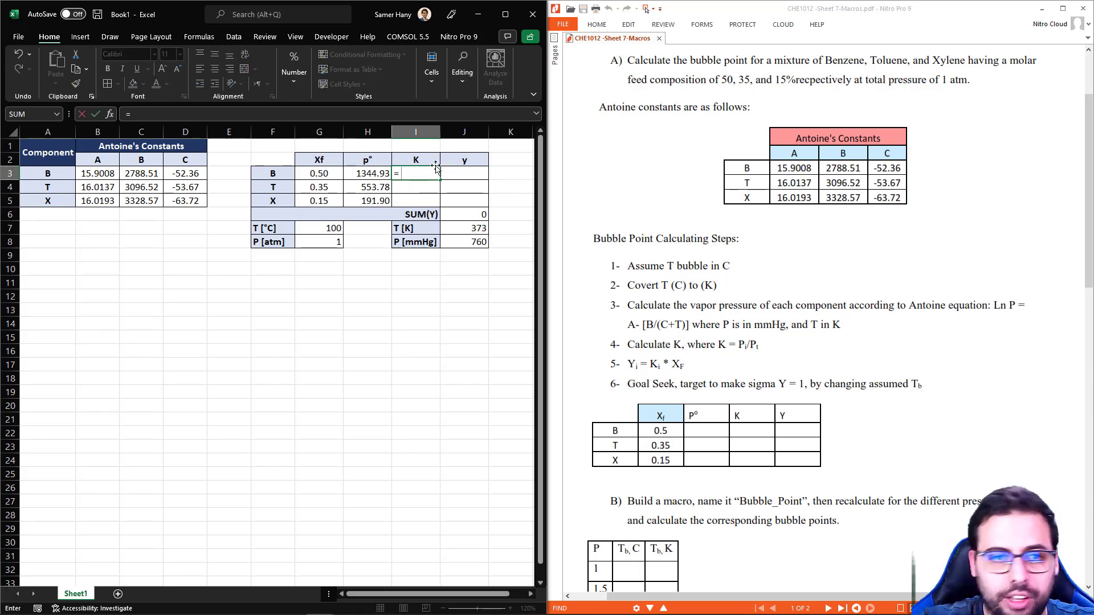
click(363, 173)
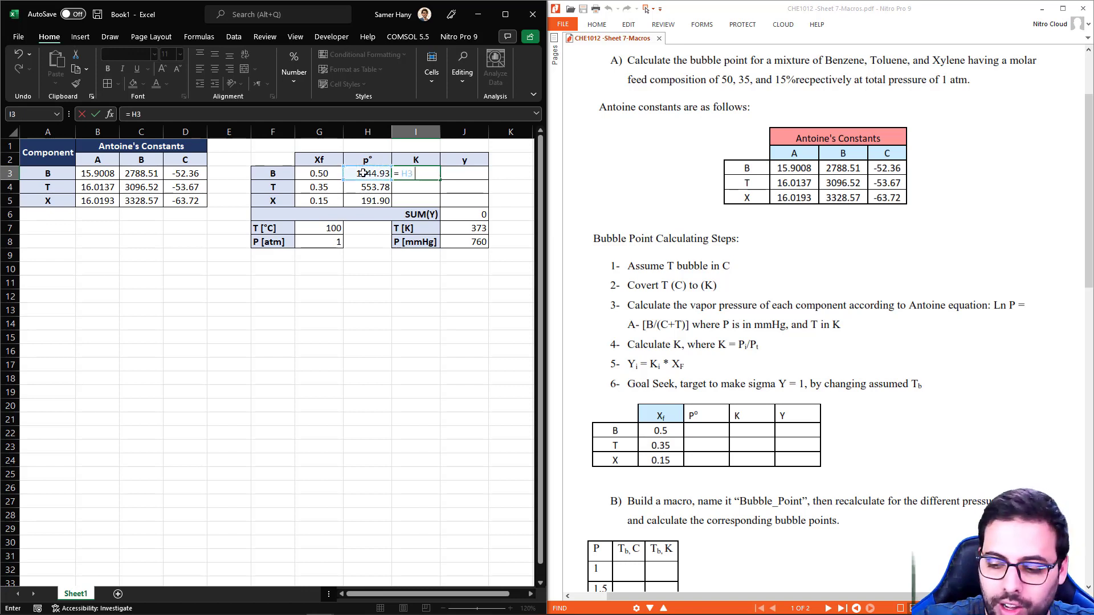
text(/)
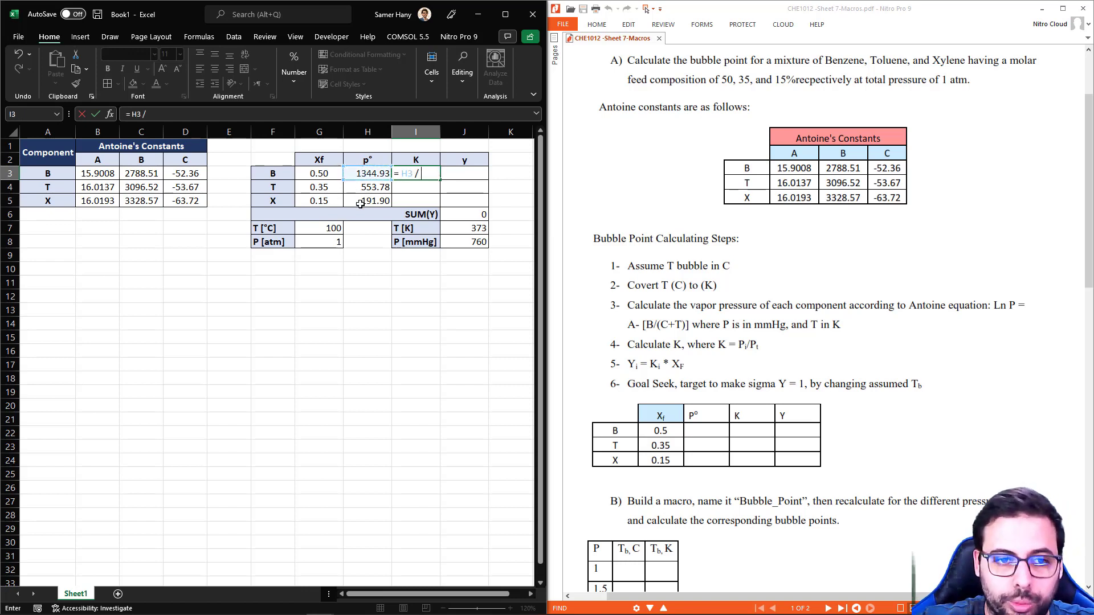
click(476, 242)
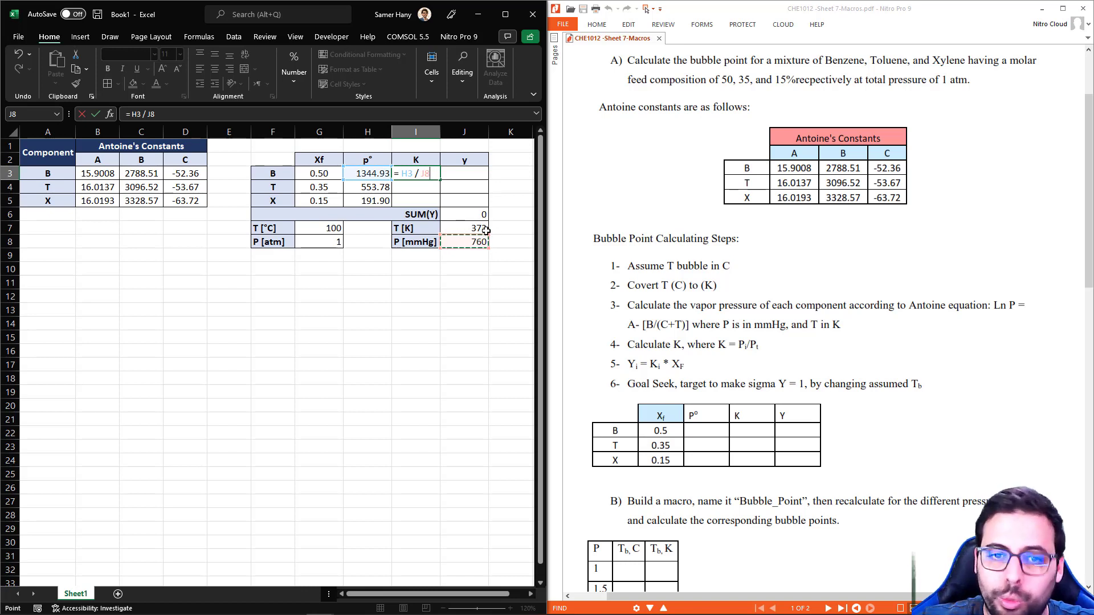
key(F4)
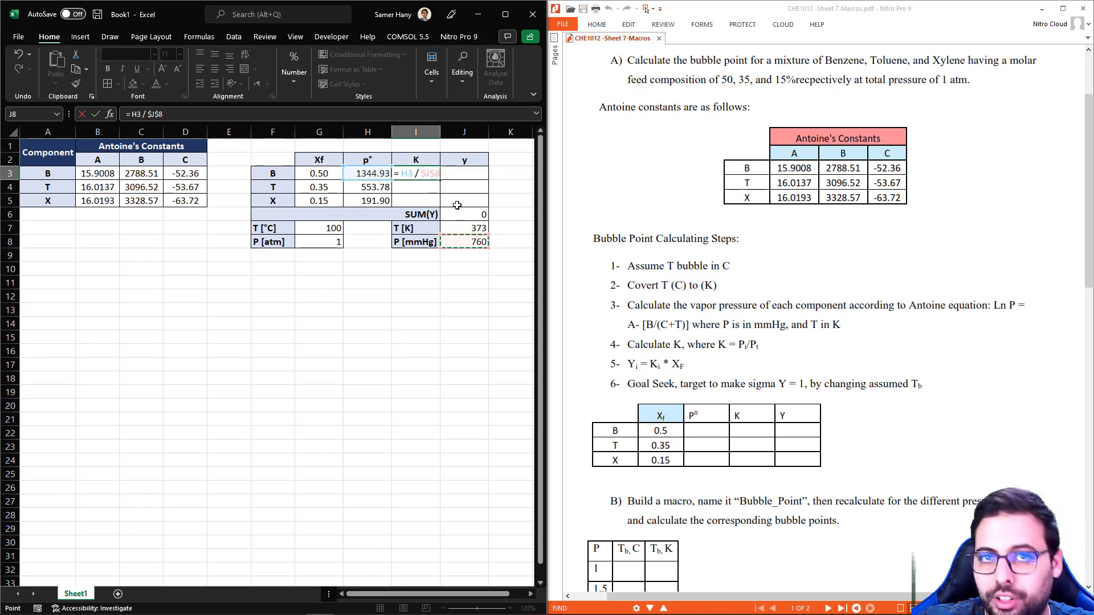
key(Return)
click(433, 173)
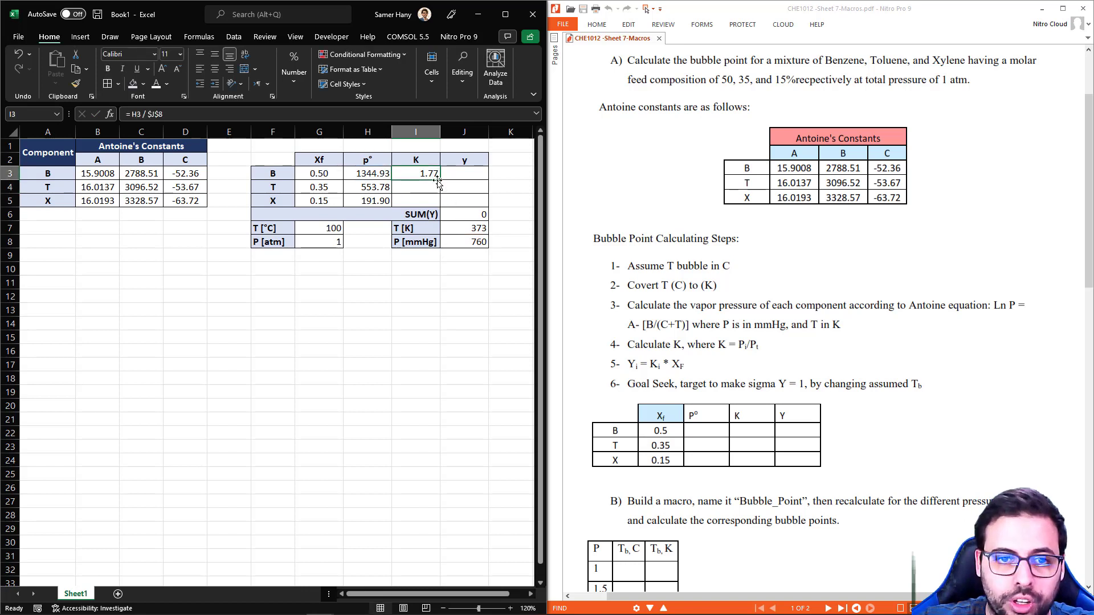
drag(440, 180, 434, 204)
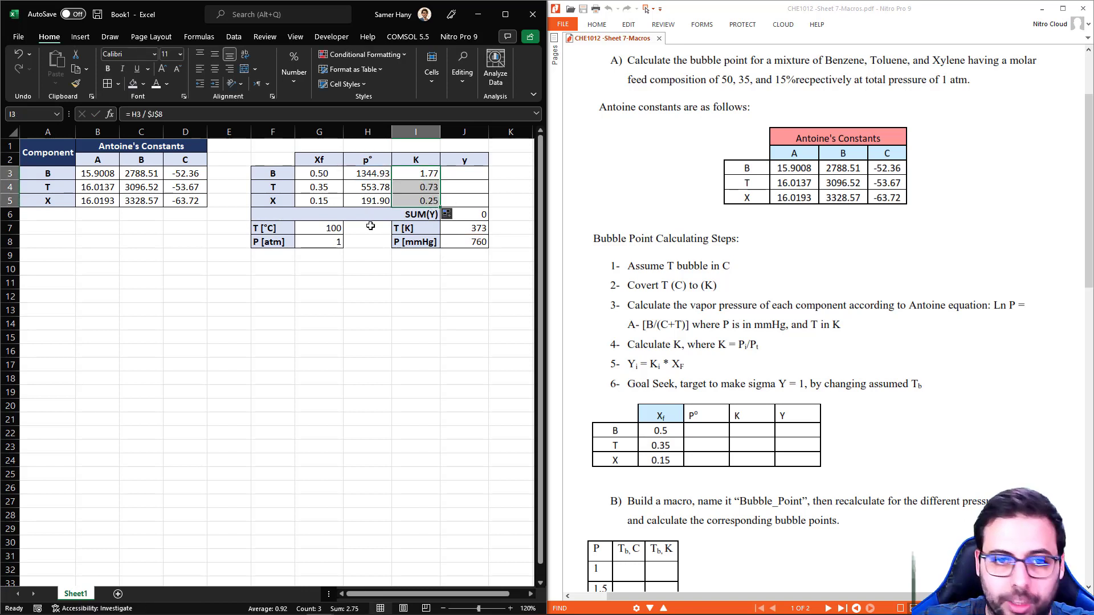
Enter benzene's y formula =I3 * G3 in cell J3 and fill it down to J5
click(479, 175)
text(=)
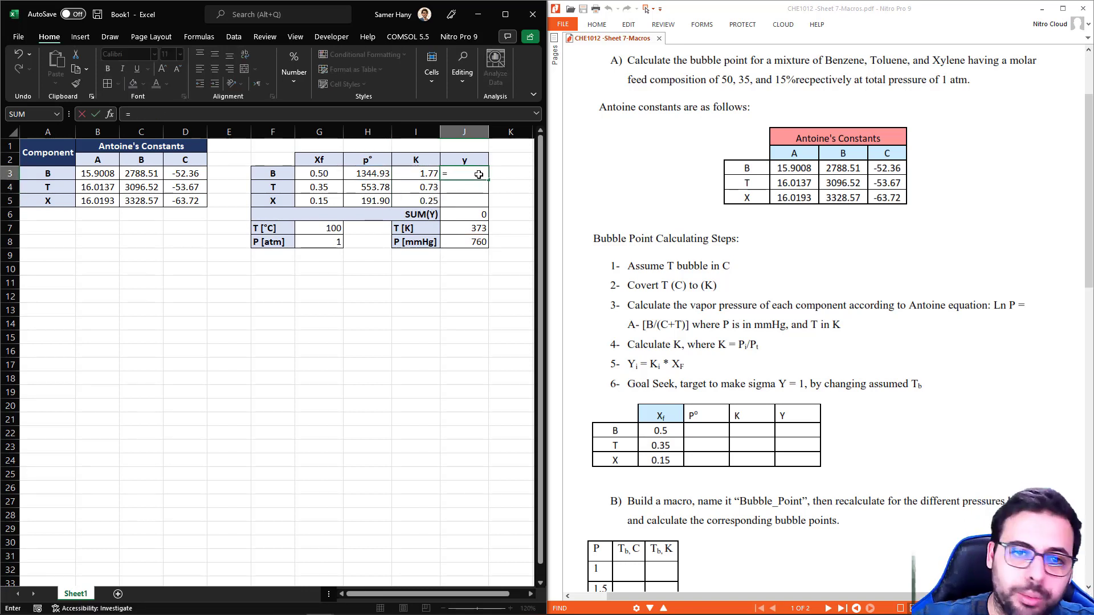
click(405, 174)
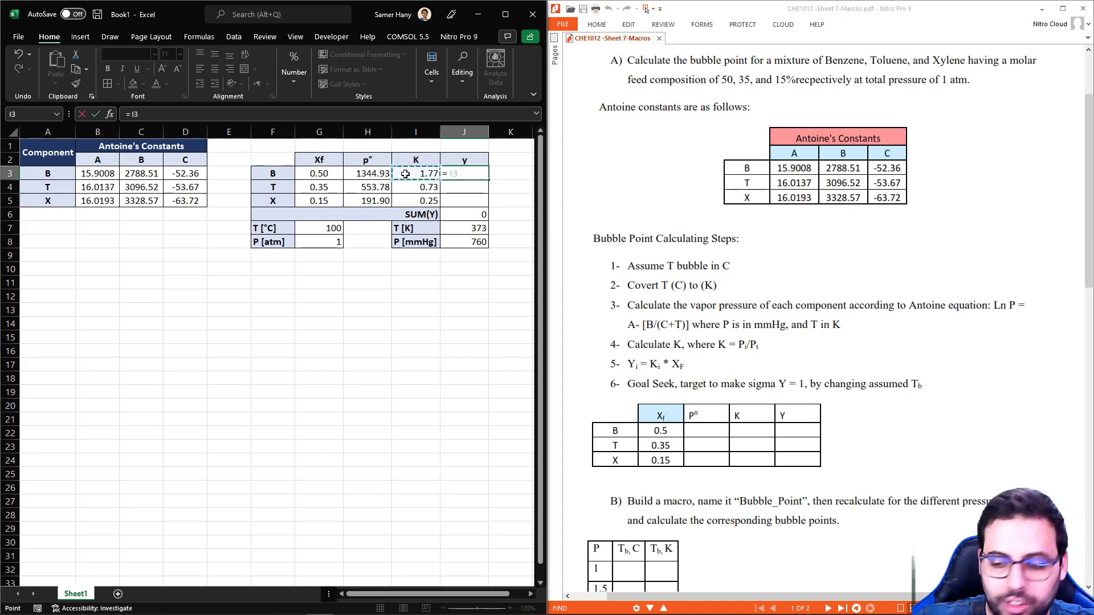
text(*)
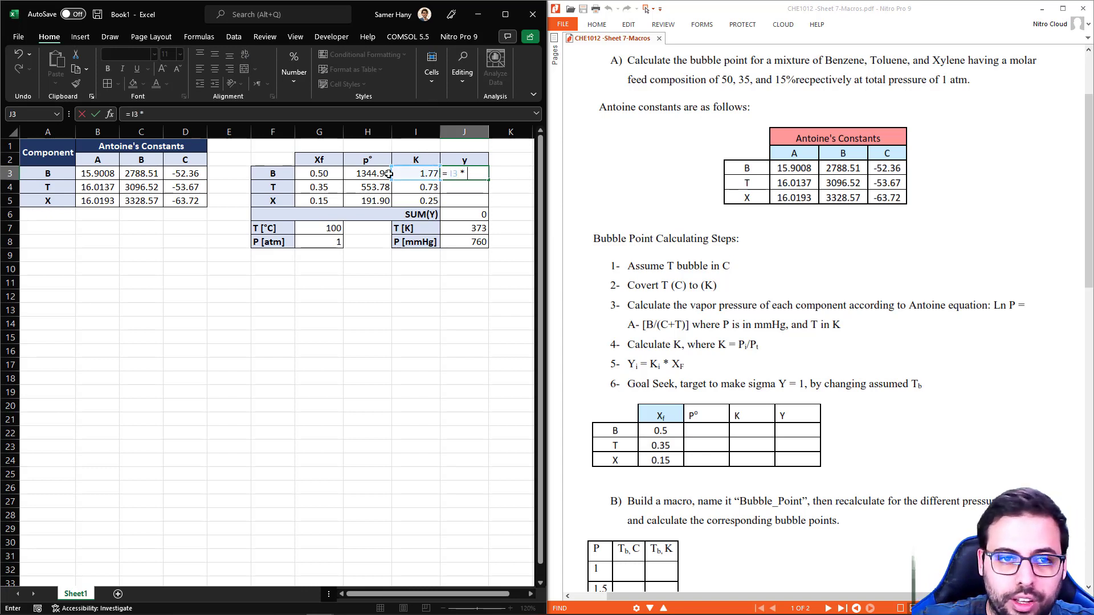
click(319, 174)
key(Return)
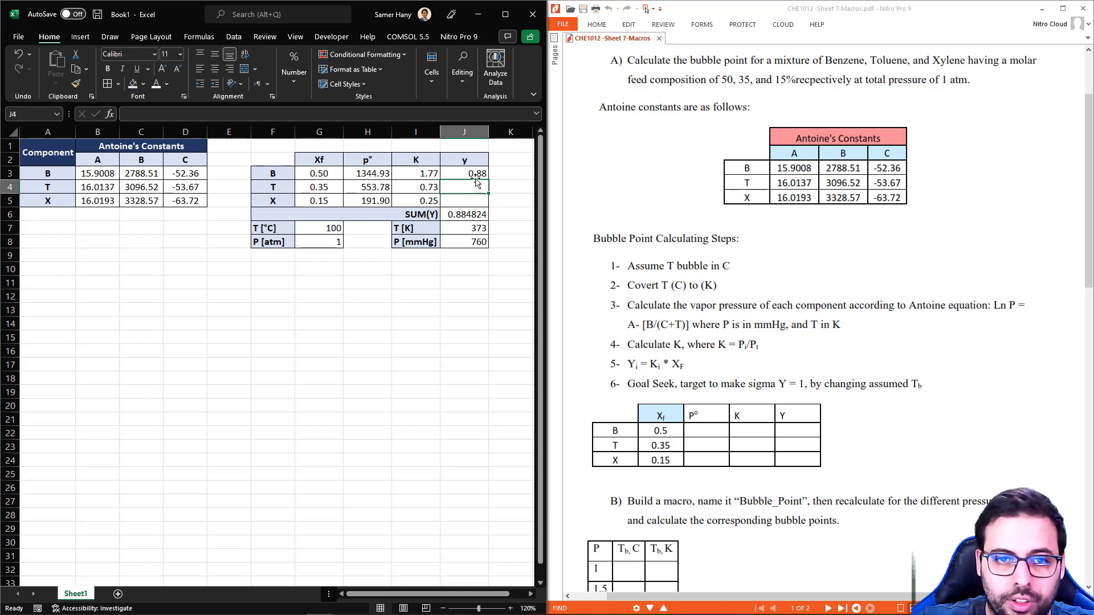
key(Up)
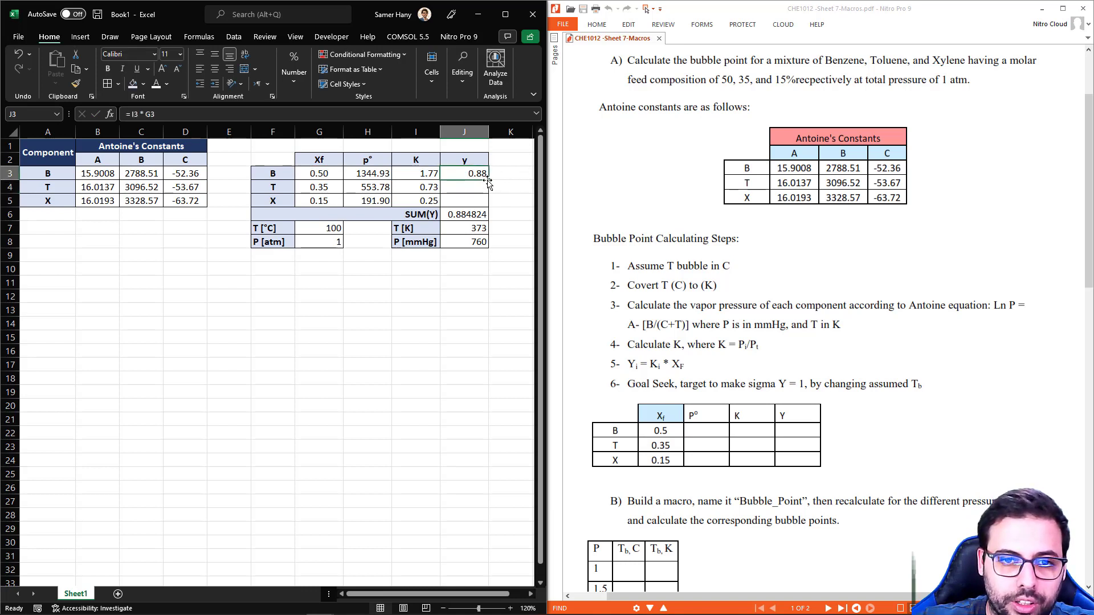
drag(487, 180, 485, 203)
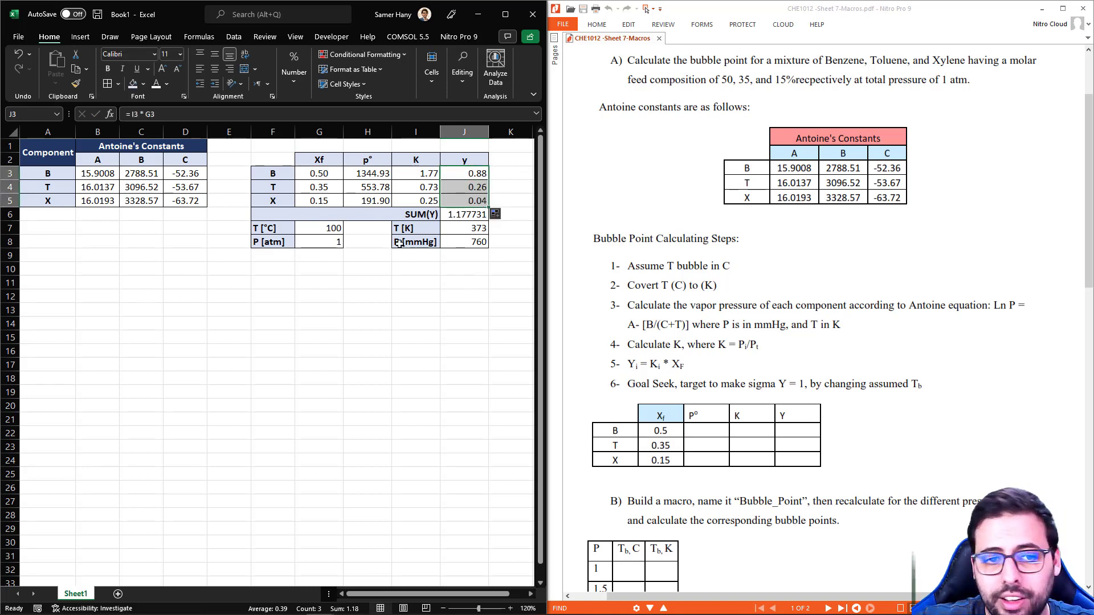
Set the assumed temperature in cell G7 to 50 °C and check SUM(Y) in J6
click(310, 229)
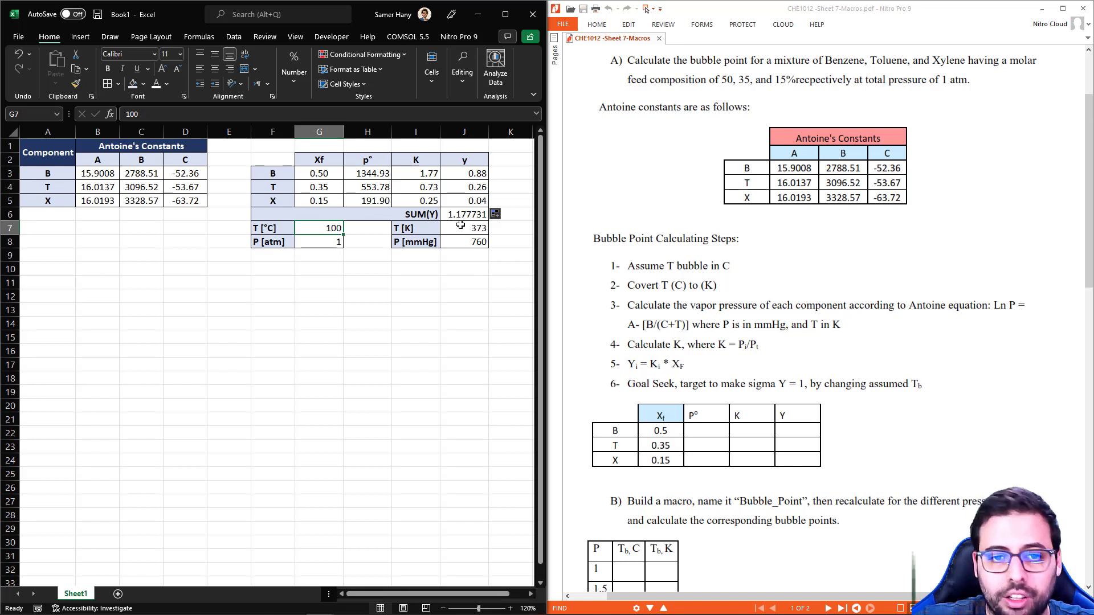
click(443, 215)
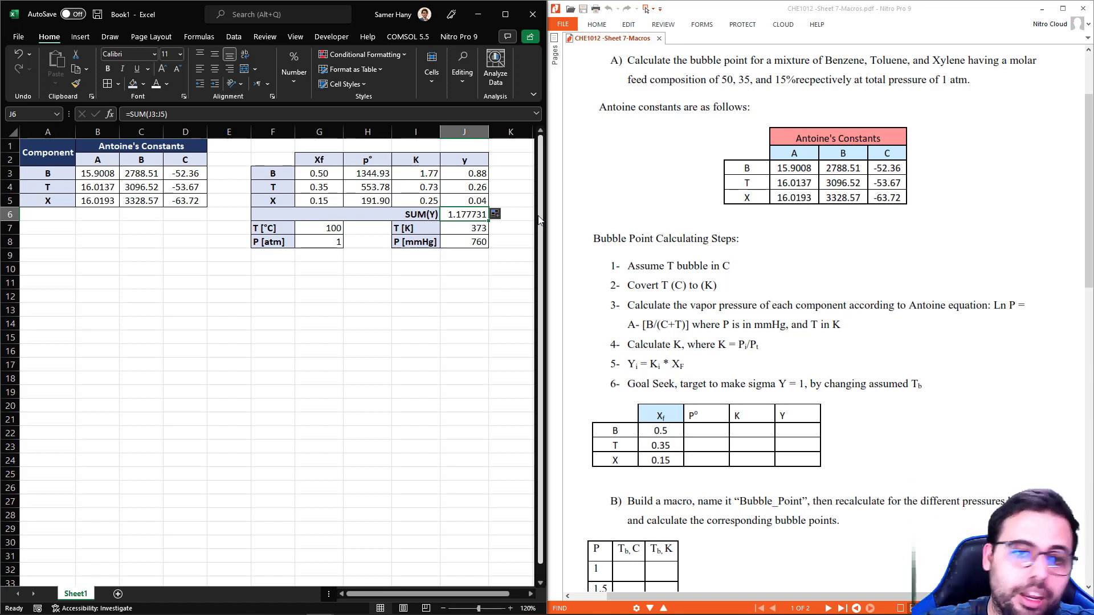
click(333, 230)
text(50)
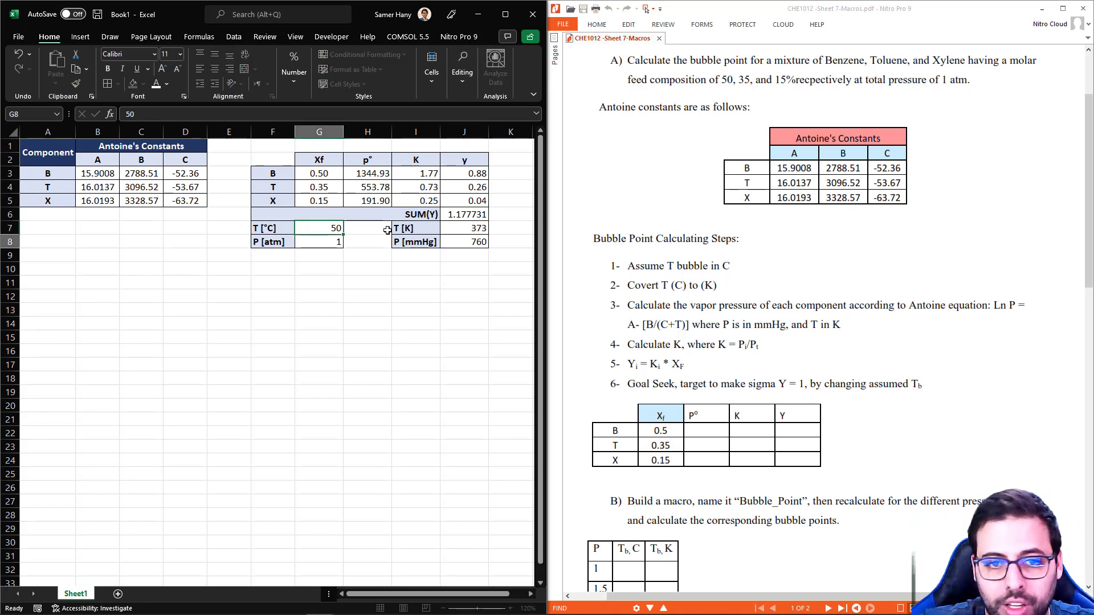
key(Return)
click(473, 214)
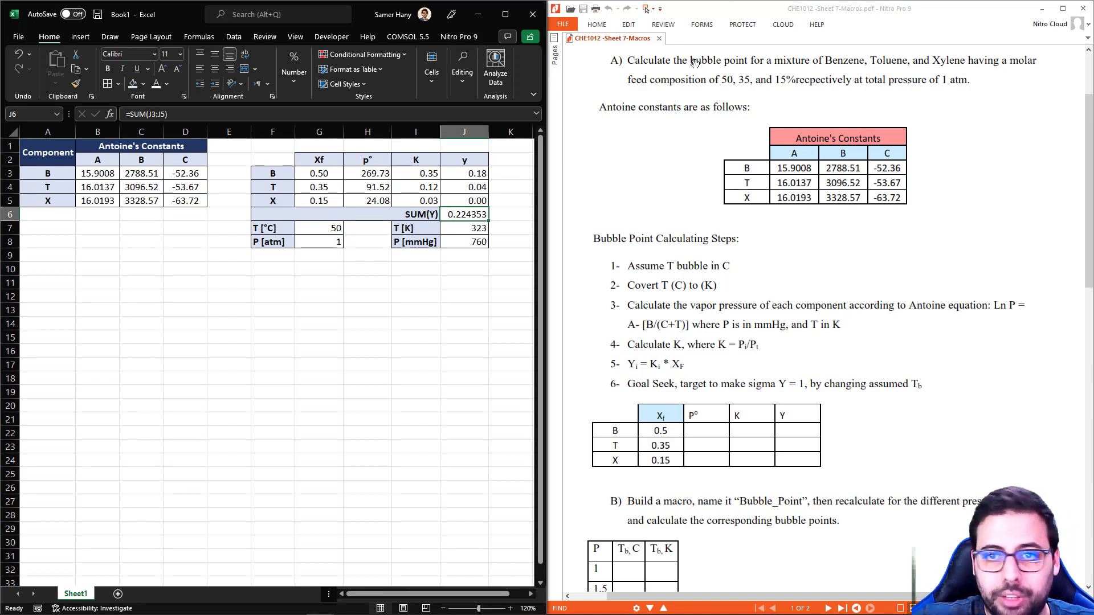
Run Goal Seek to bring SUM(Y) in cell J6 to 1 by changing the temperature in $G$7, and accept the solution
click(319, 228)
click(459, 214)
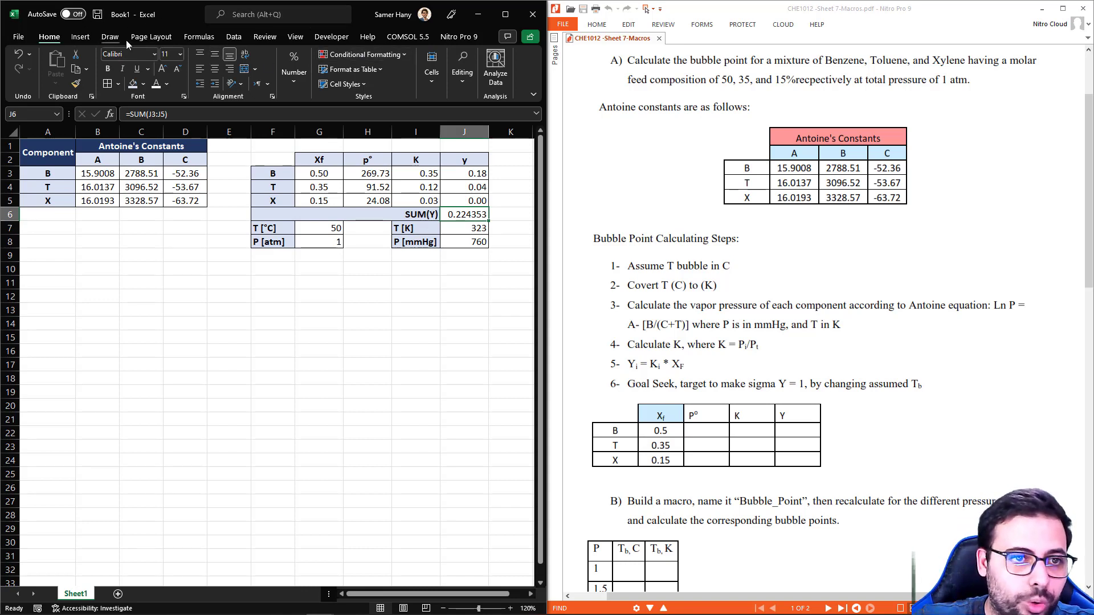
click(233, 37)
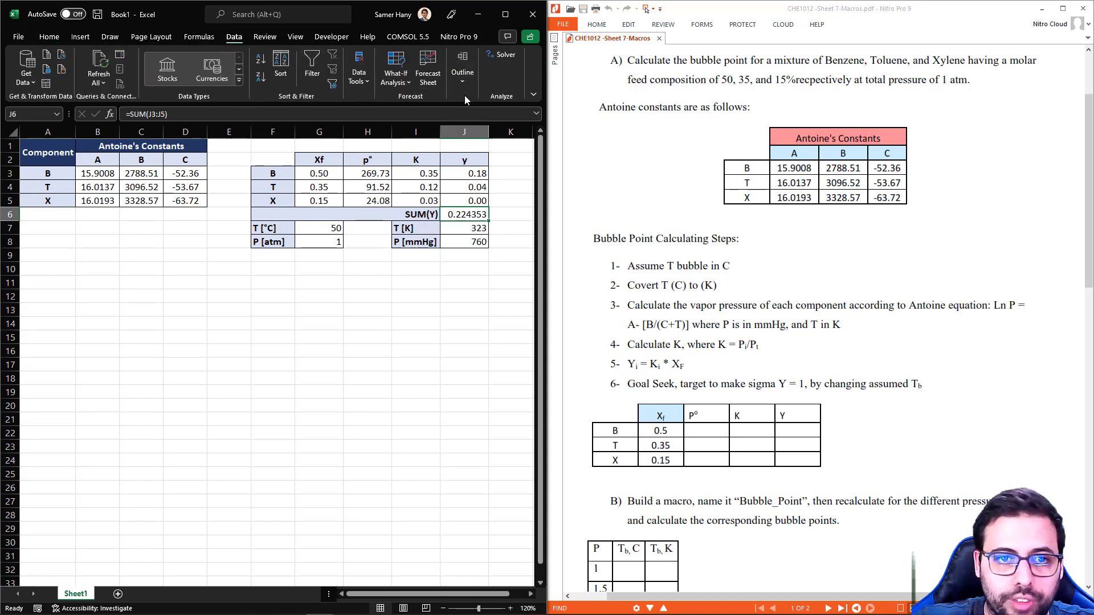
click(407, 85)
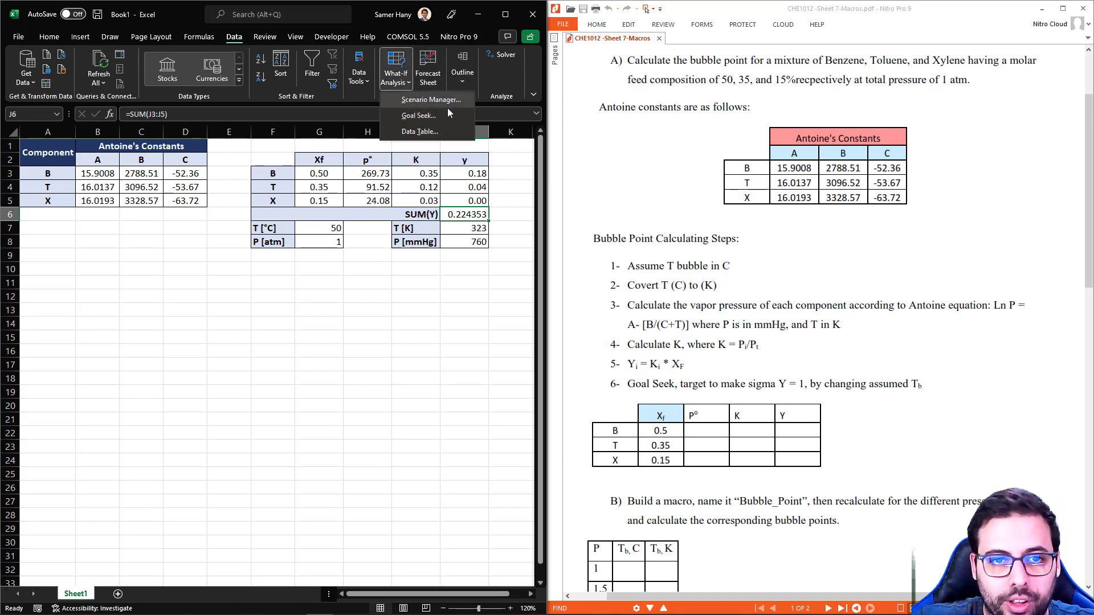
click(426, 115)
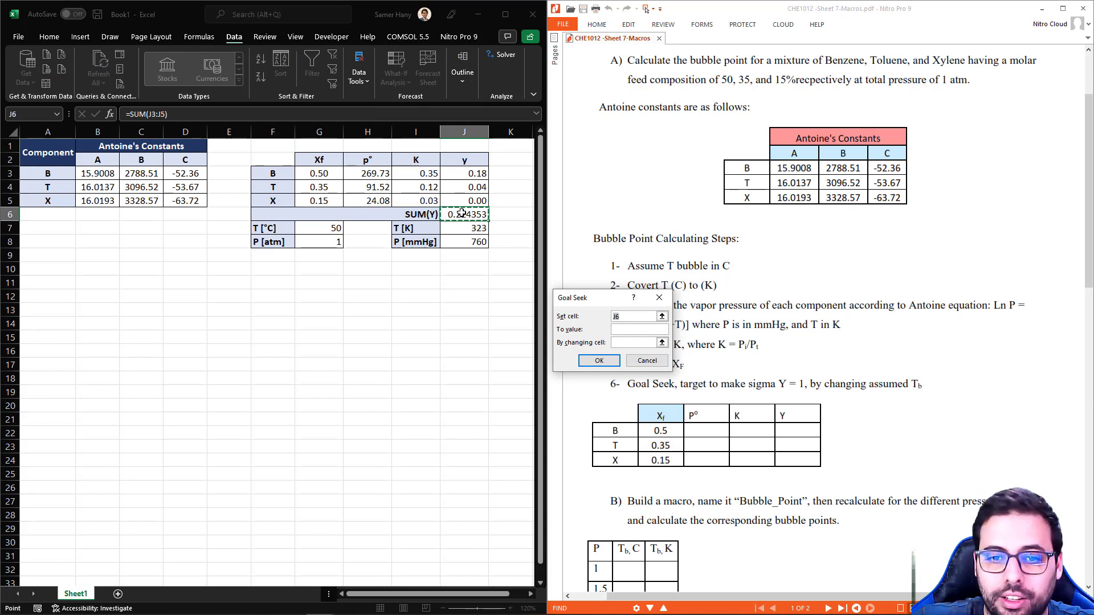
click(639, 316)
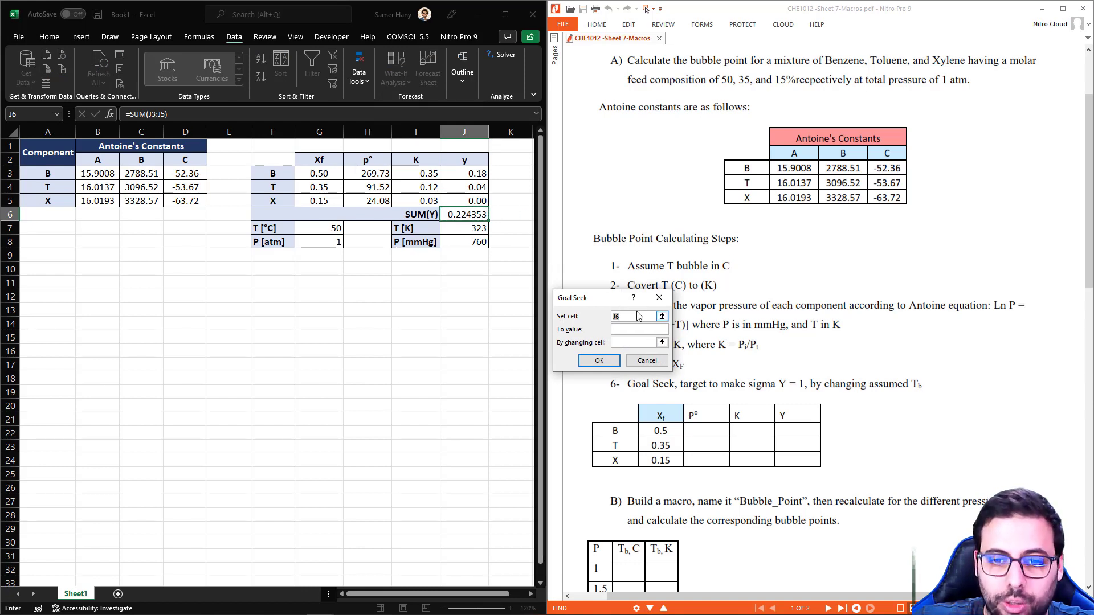
click(632, 329)
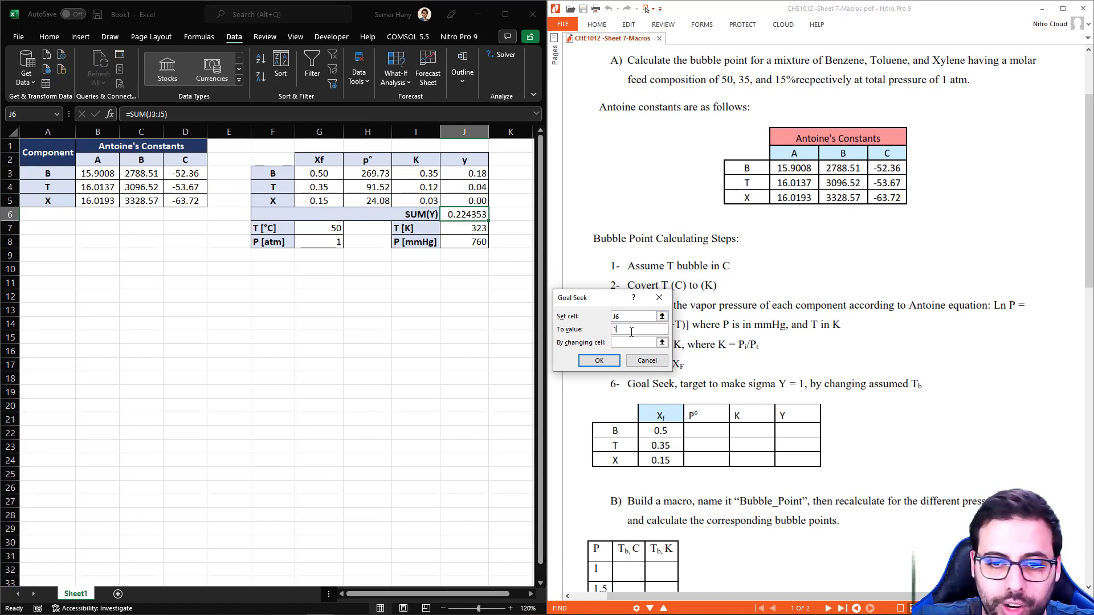
click(662, 342)
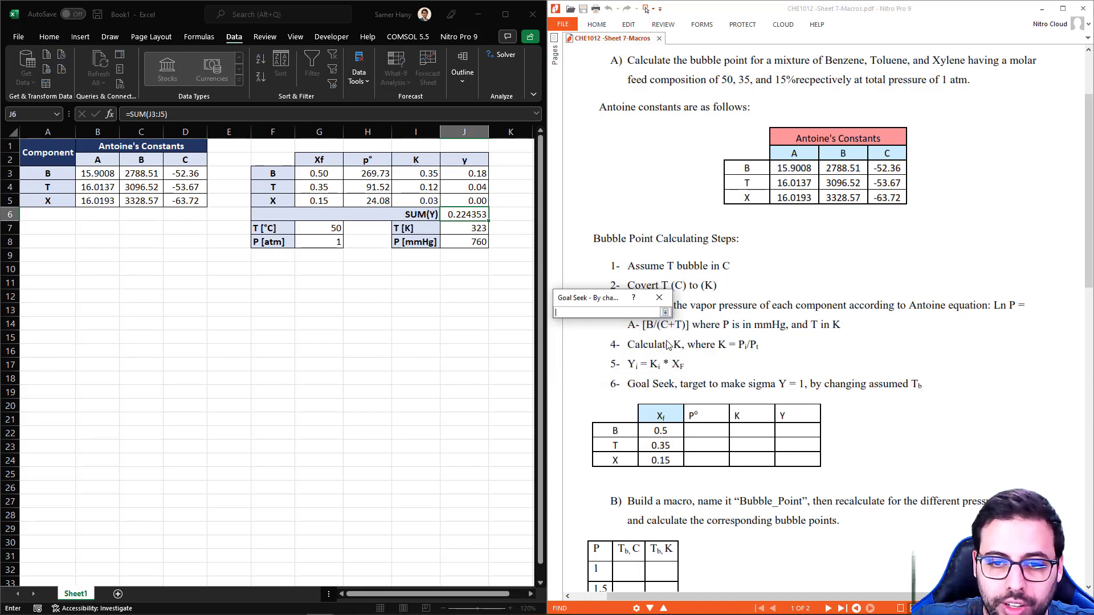
click(331, 228)
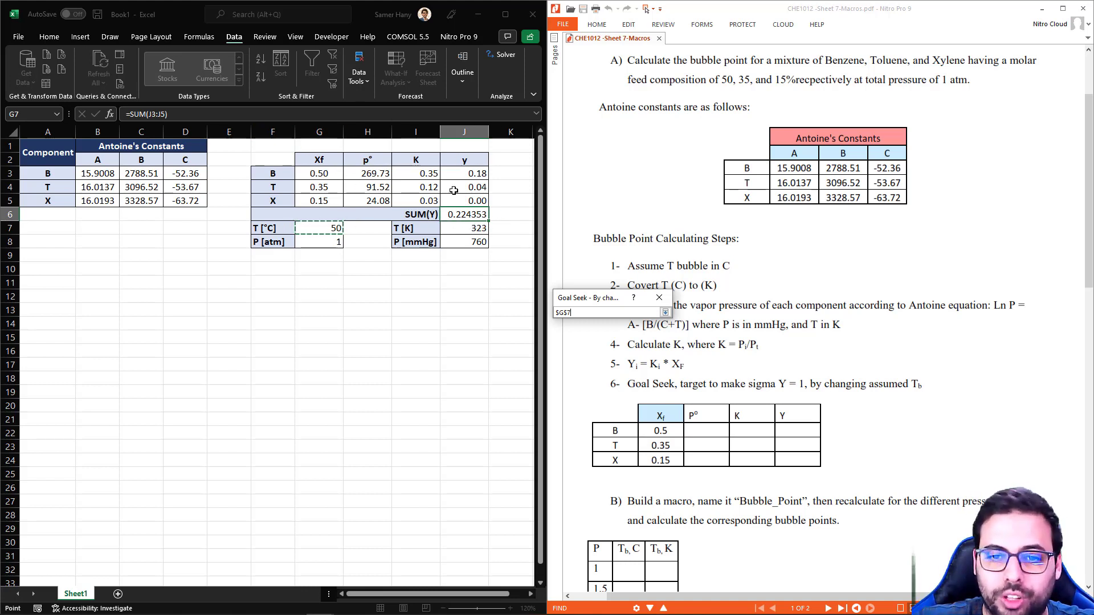
key(Return)
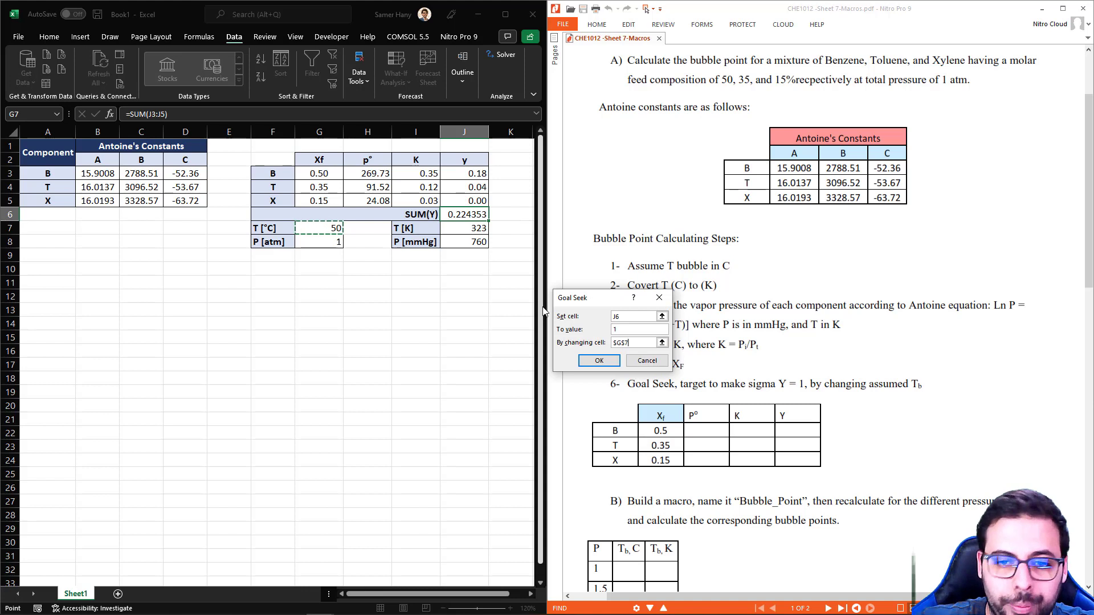
click(598, 361)
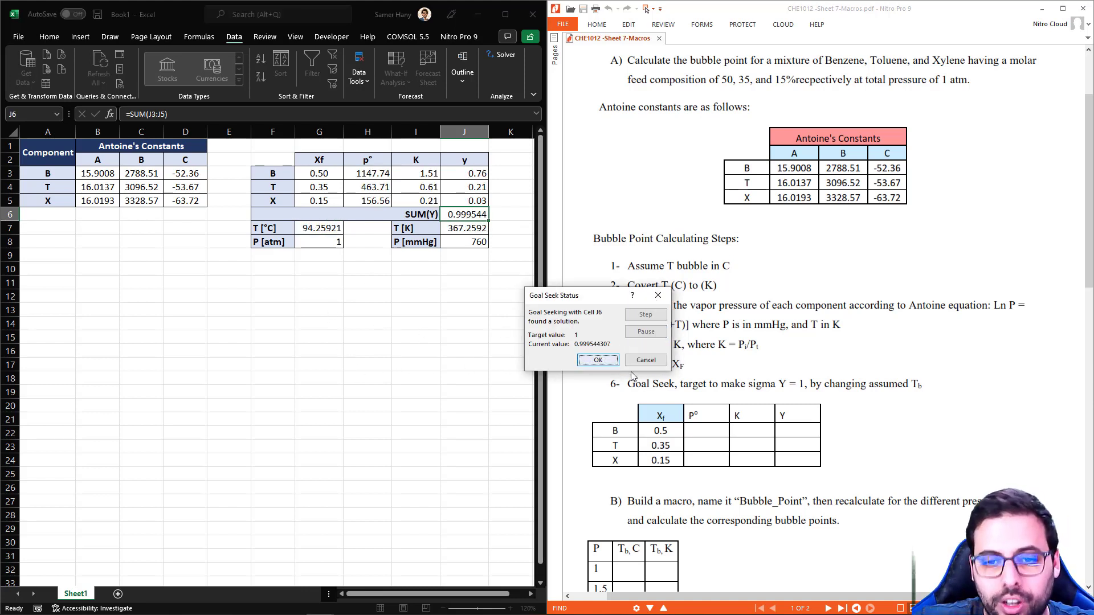
click(598, 361)
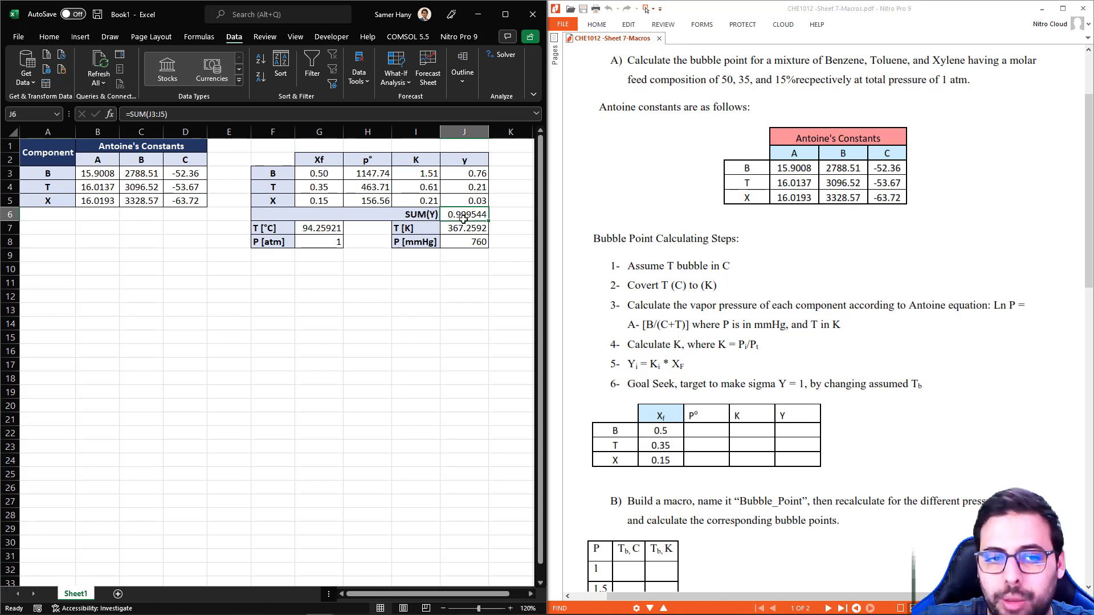
Inspect the solved bubble point temperatures in G7 and J7, and view part B of the assignment PDF
click(315, 226)
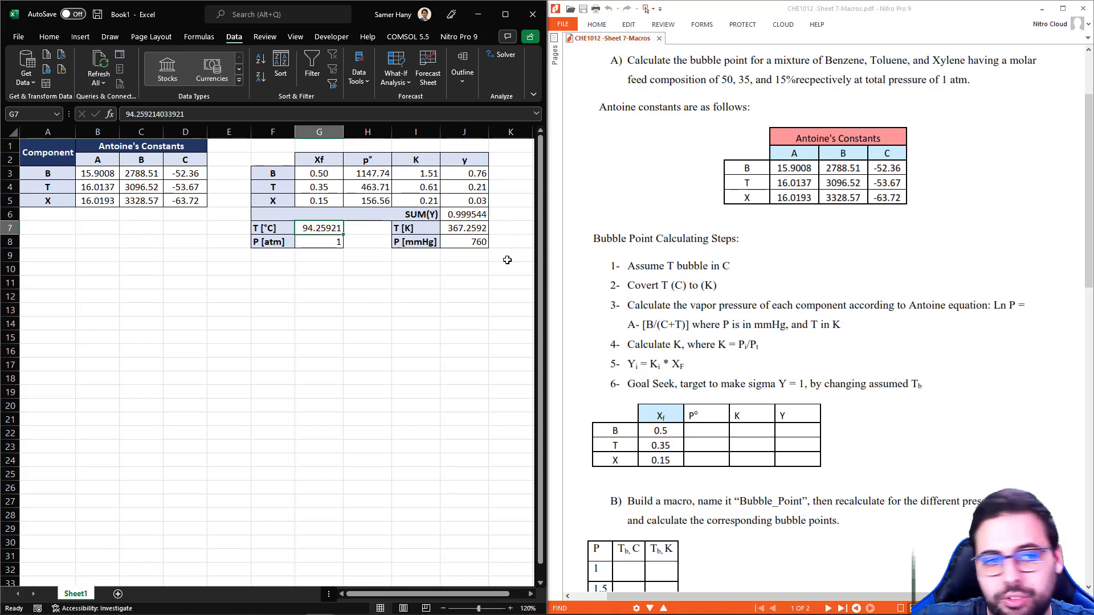
click(461, 228)
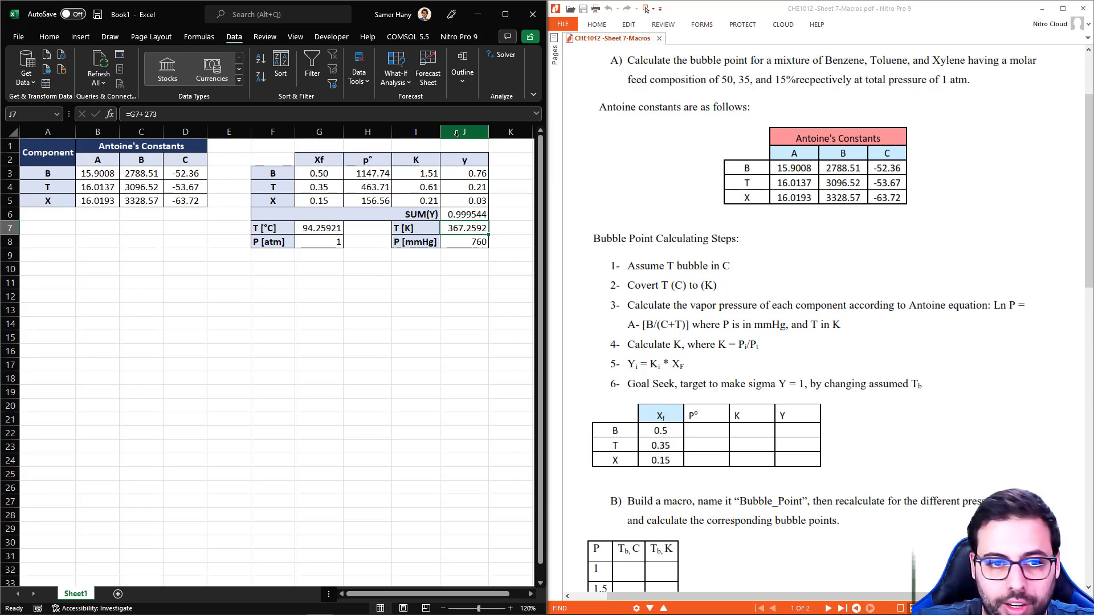
scroll(734, 296, down, 3)
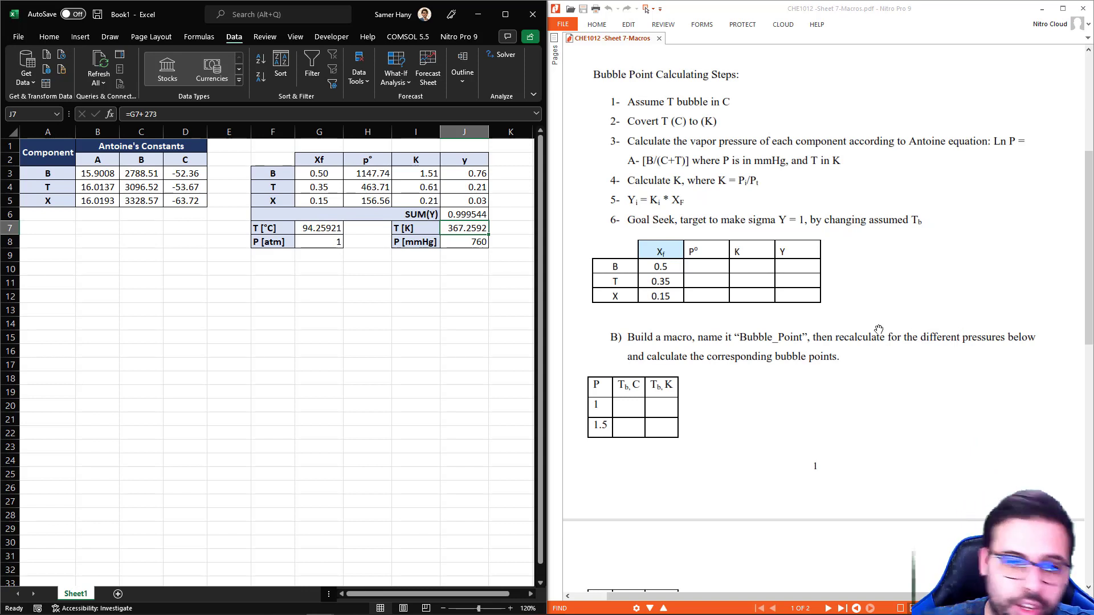
Following the part B table in the assignment PDF, enter the headers P, Tbp [°C] and Tbp [K] in cells A10 to C10
scroll(613, 395, down, 2)
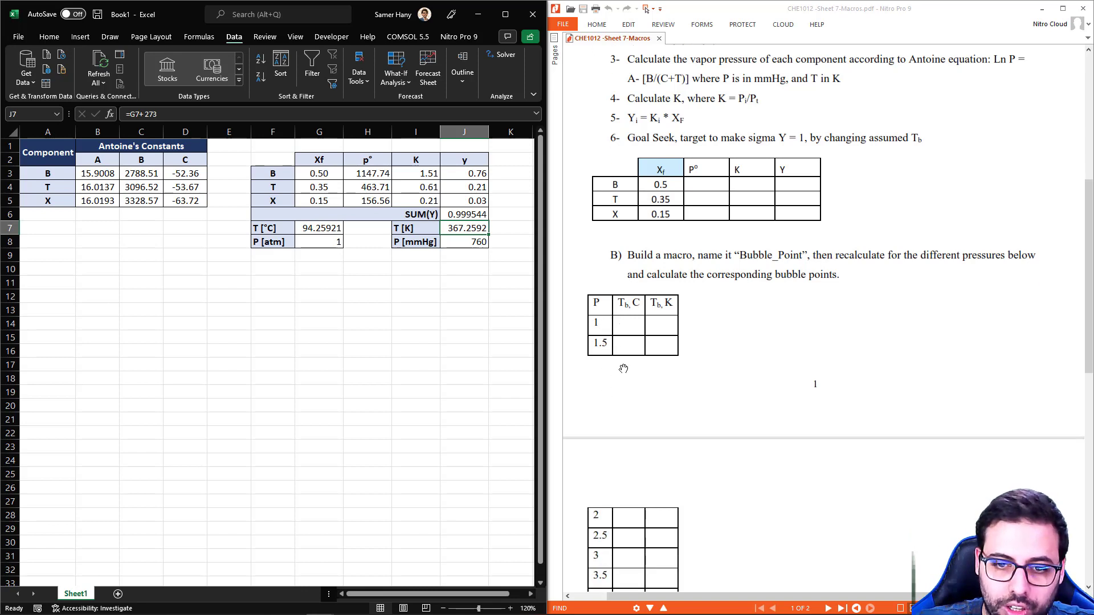
scroll(613, 326, down, 3)
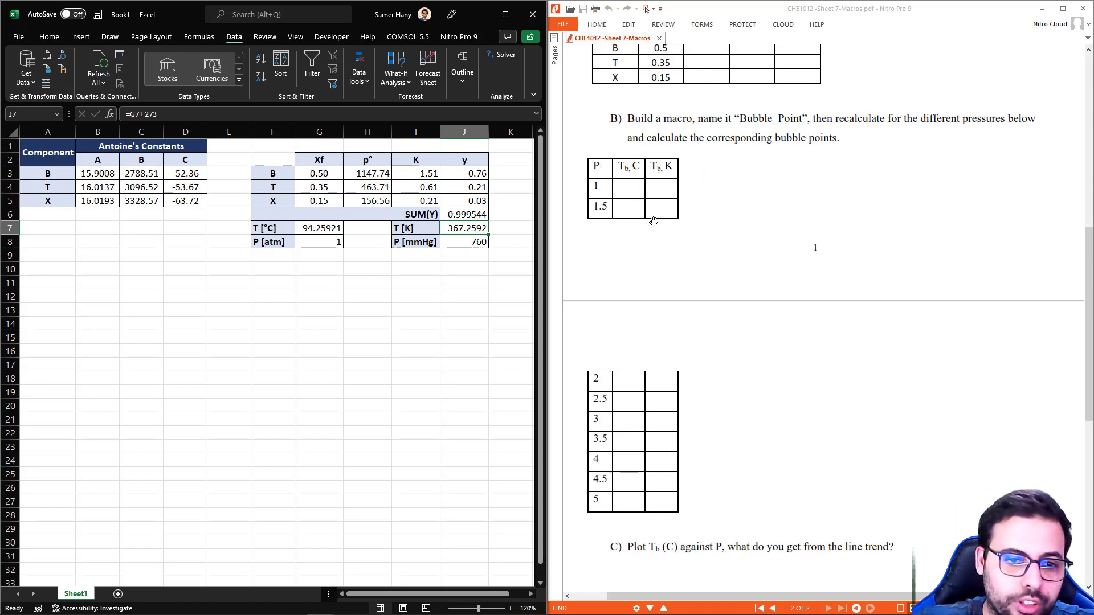
scroll(684, 279, up, 1)
scroll(657, 285, down, 1)
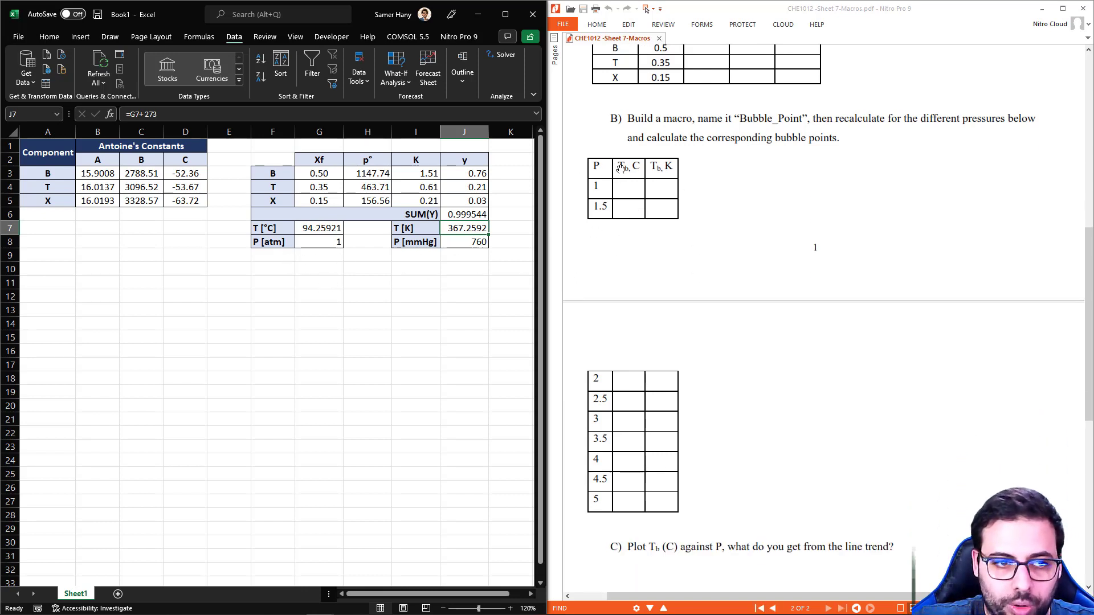
click(61, 271)
text(P)
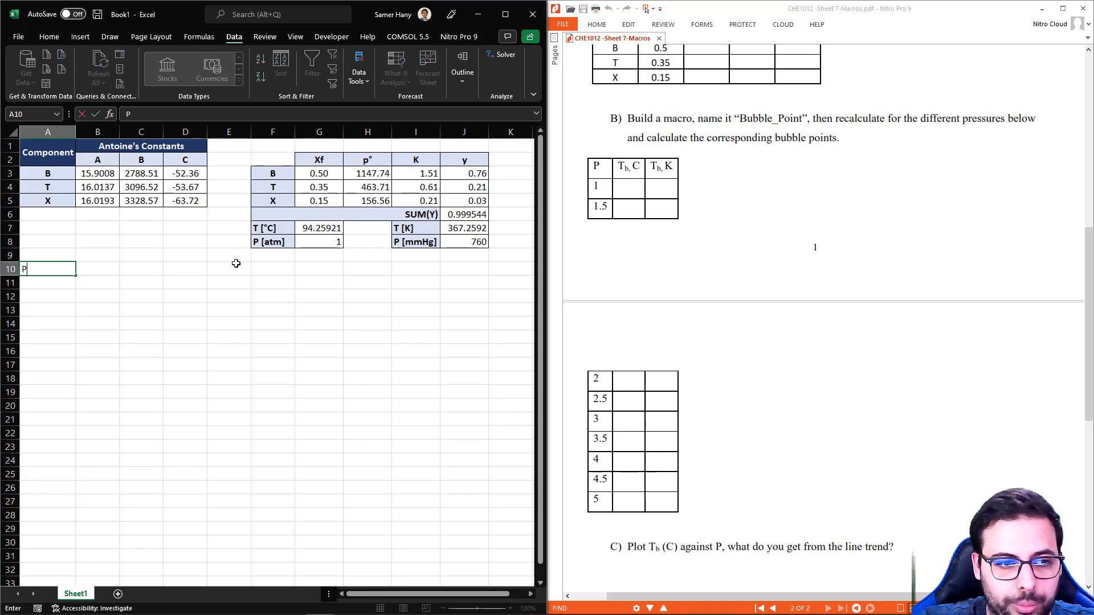
key(Tab)
text(T)
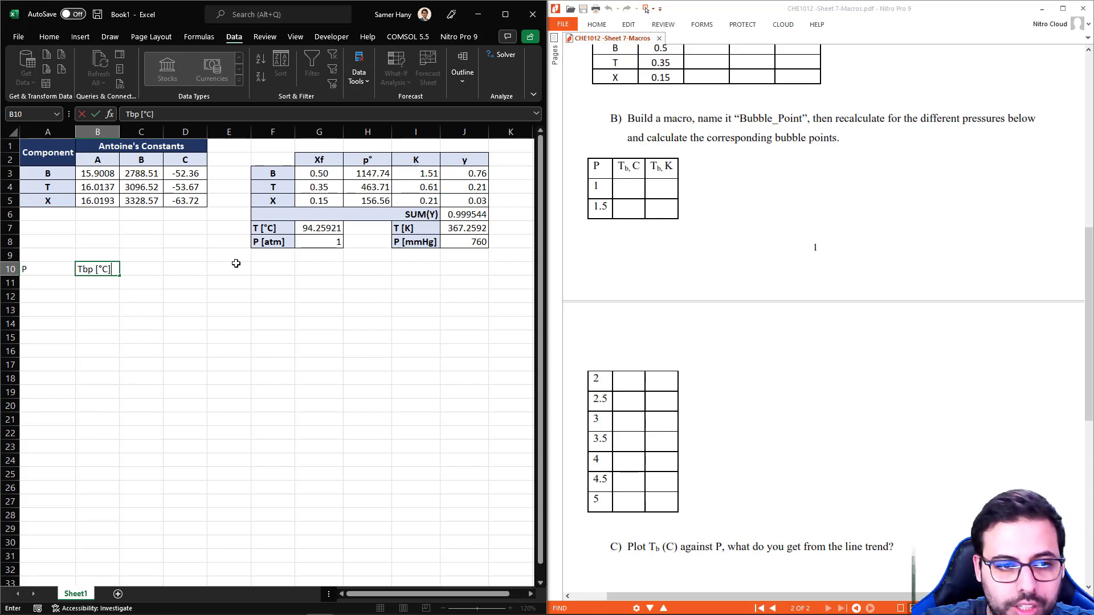
key(Tab)
text(Tb)
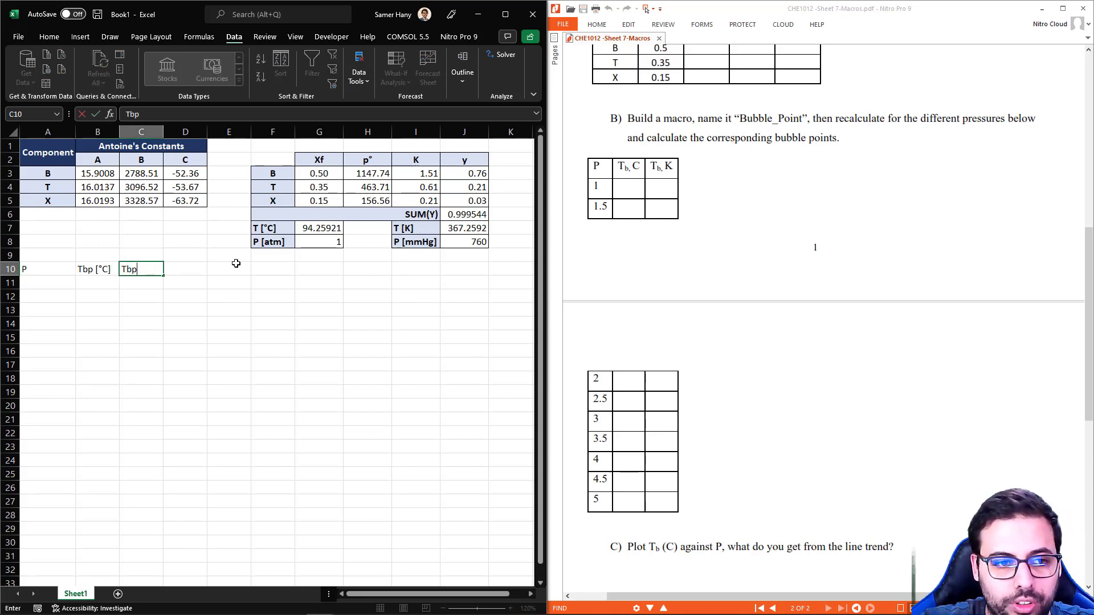
text(p [K])
key(Return)
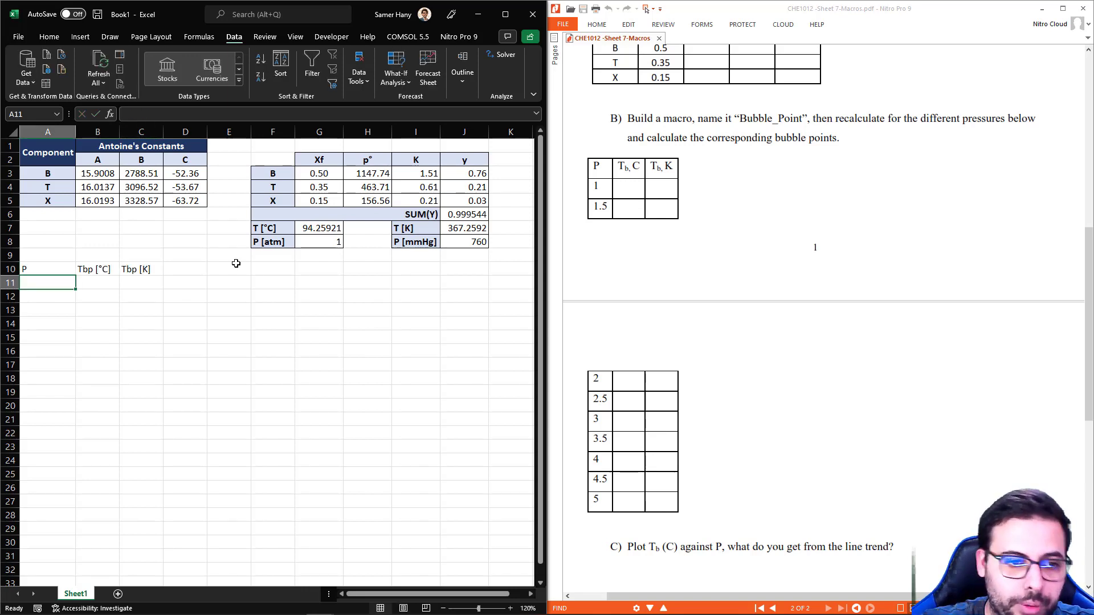
Enter pressures 1 and 1.5 in A11 and A12 and fill the series down to 5 in cell A19
text(1)
key(Return)
text(1.5)
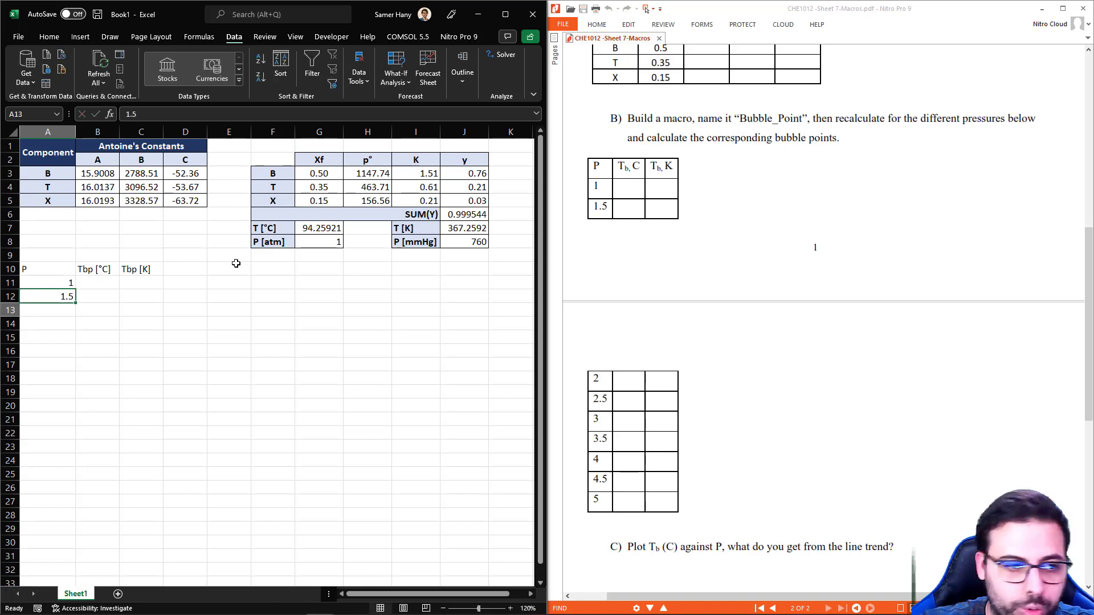
key(Return)
drag(54, 286, 54, 292)
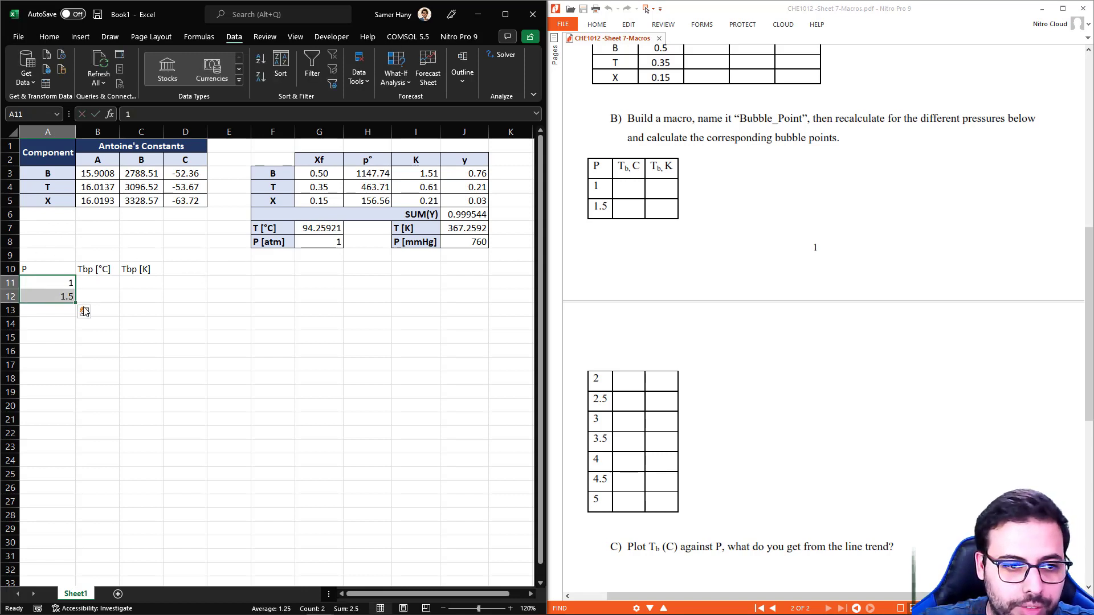
click(81, 308)
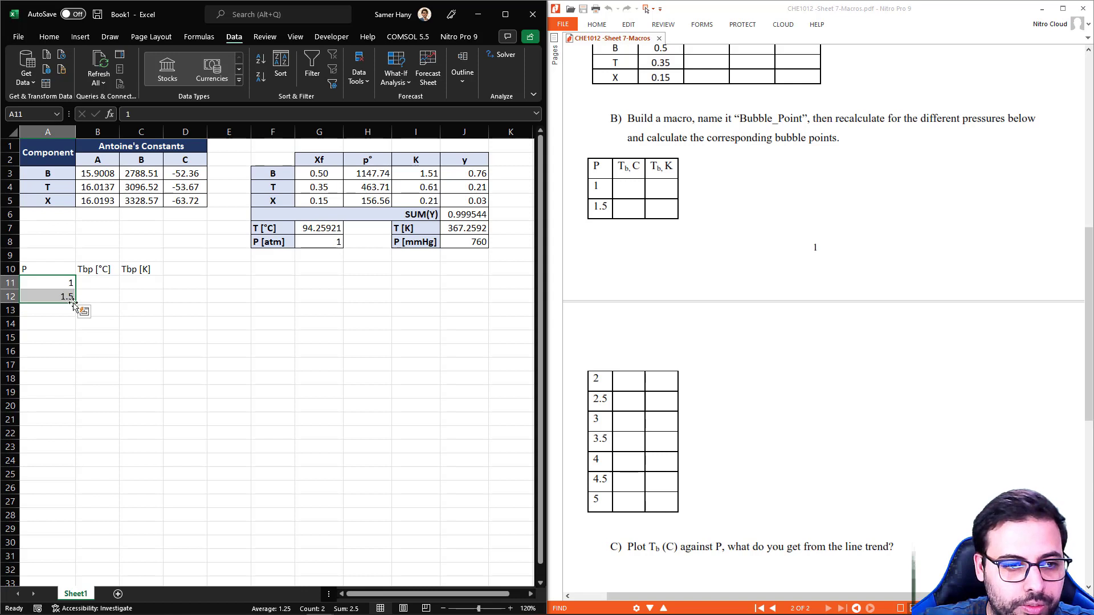
drag(74, 302, 61, 405)
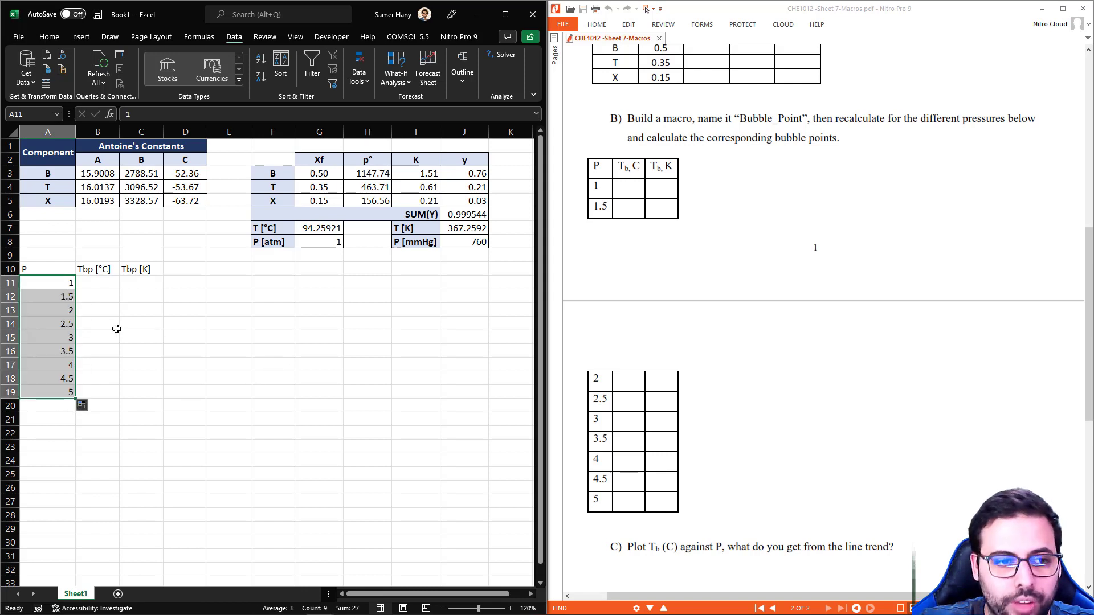
Shade the header row A10:C10 light blue and apply borders to all cells of the table A10:C19
drag(57, 268, 143, 269)
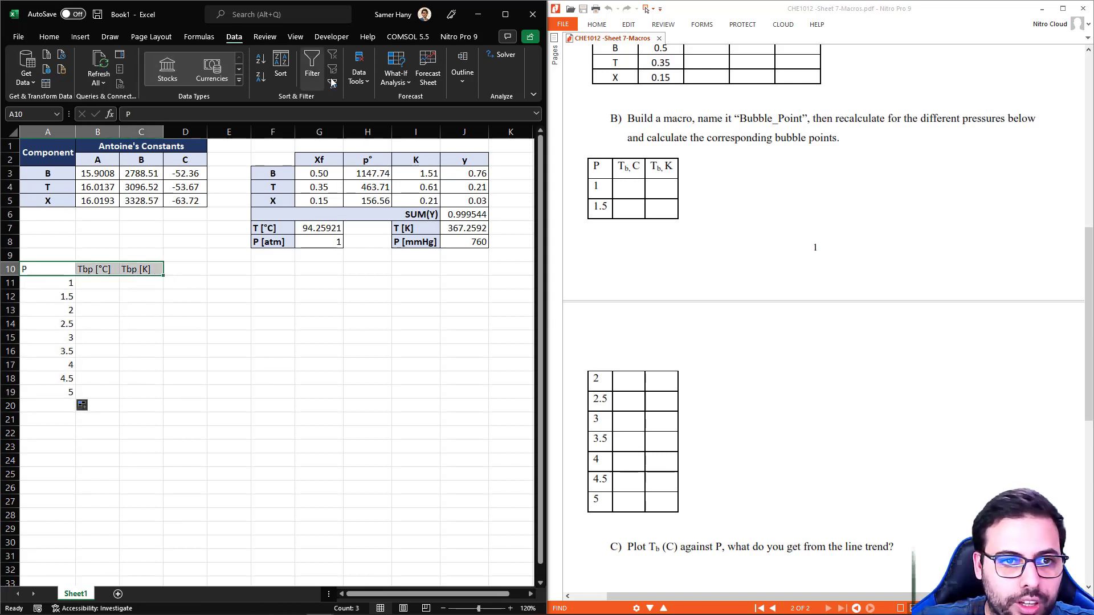
click(49, 36)
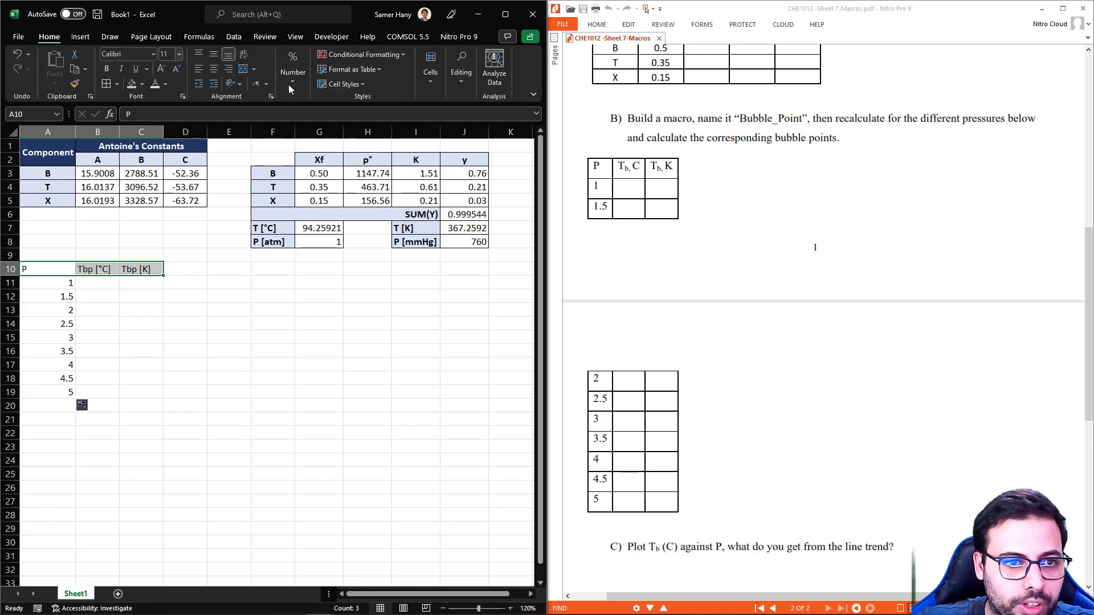
click(144, 84)
click(171, 125)
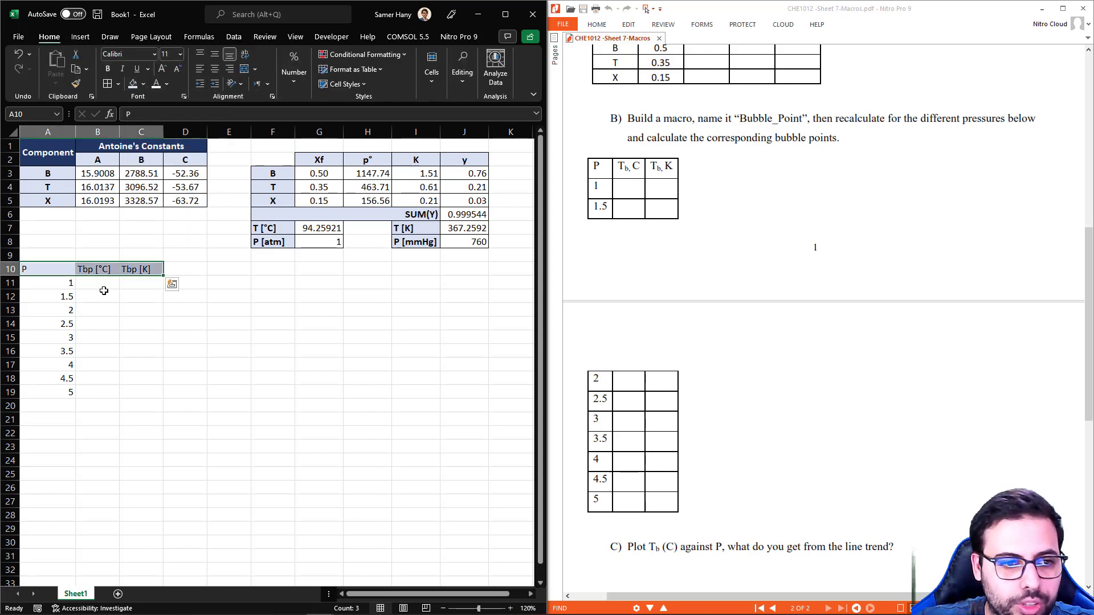
drag(54, 270, 159, 393)
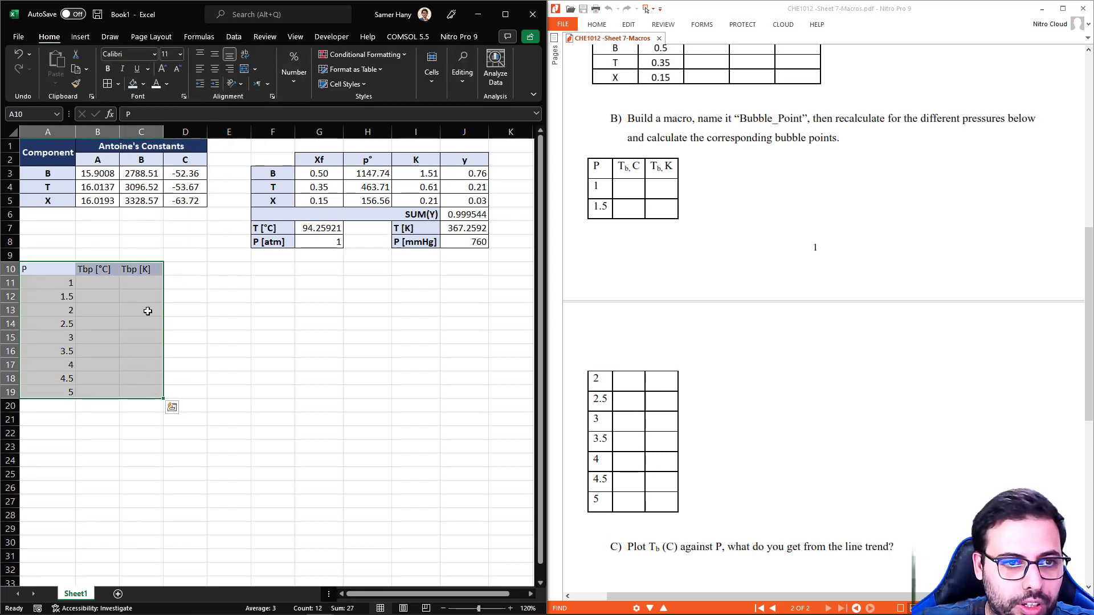
click(108, 83)
Make the headers in A10:C10 bold and center them
drag(42, 269, 142, 270)
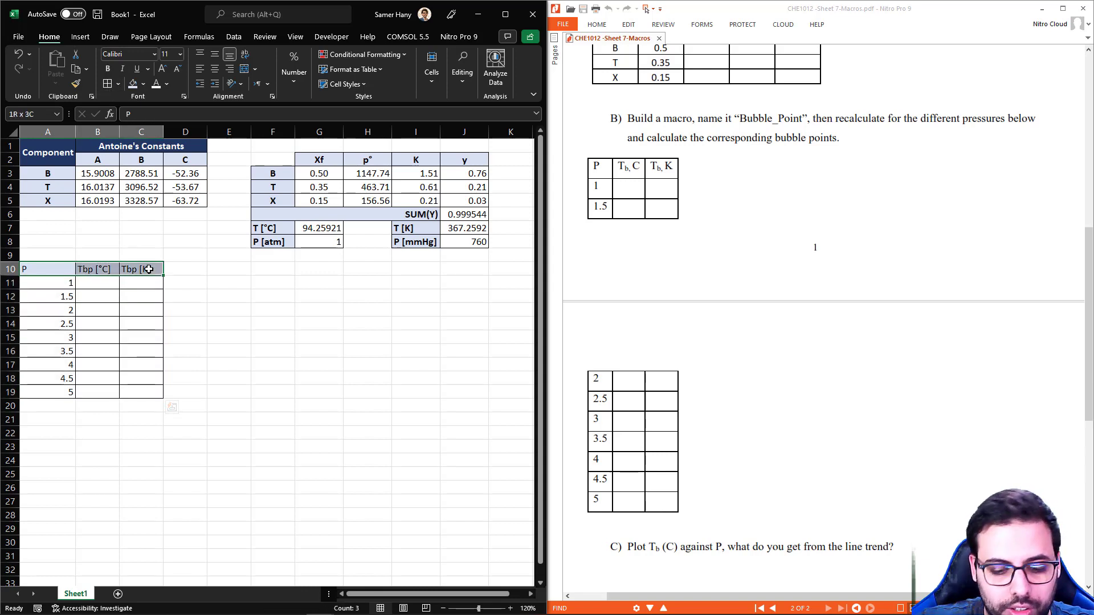
key(ctrl+b)
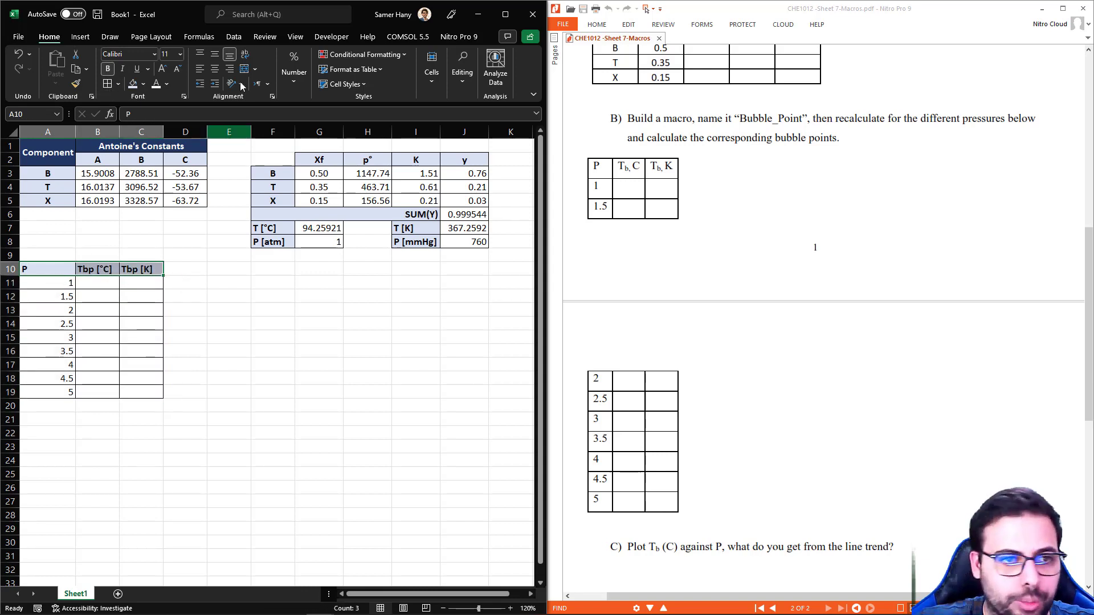
click(215, 68)
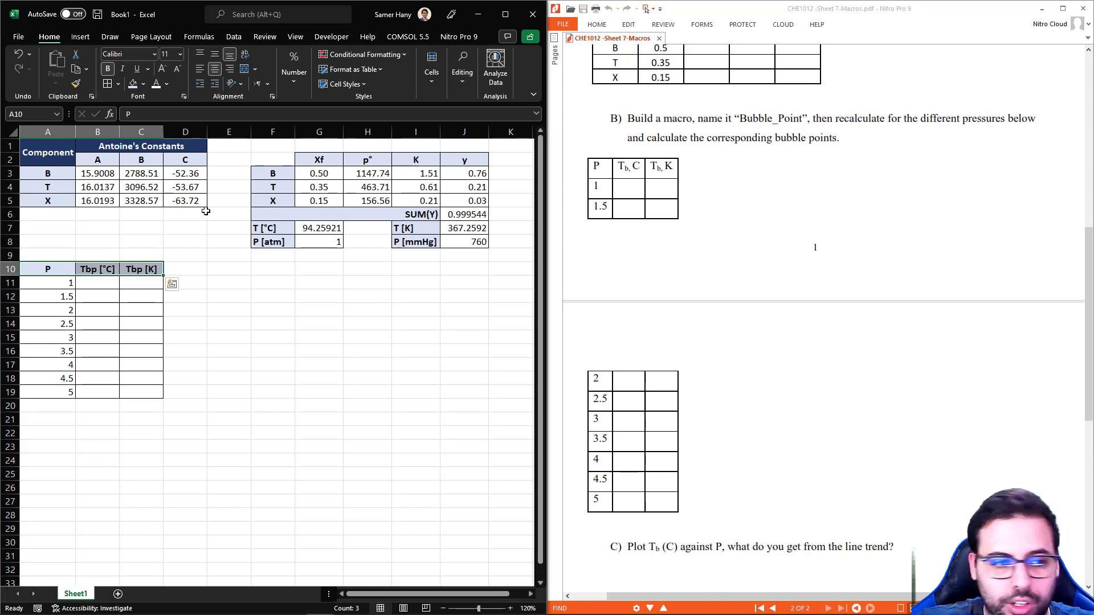
Enter 94.259 in cell B11 as the bubble point in °C for a pressure of 1
click(40, 282)
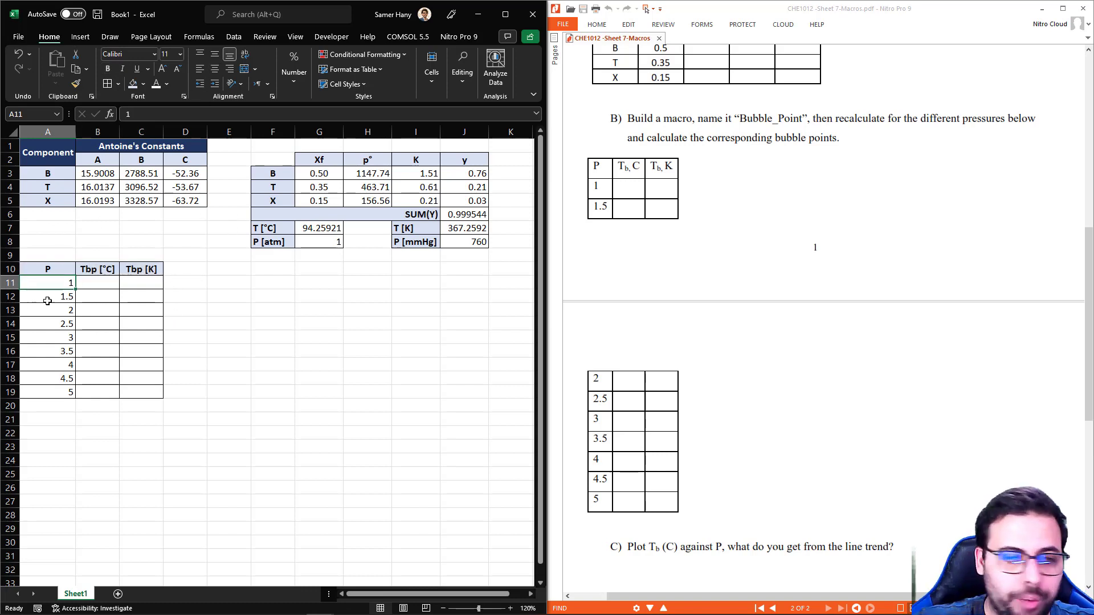
click(104, 281)
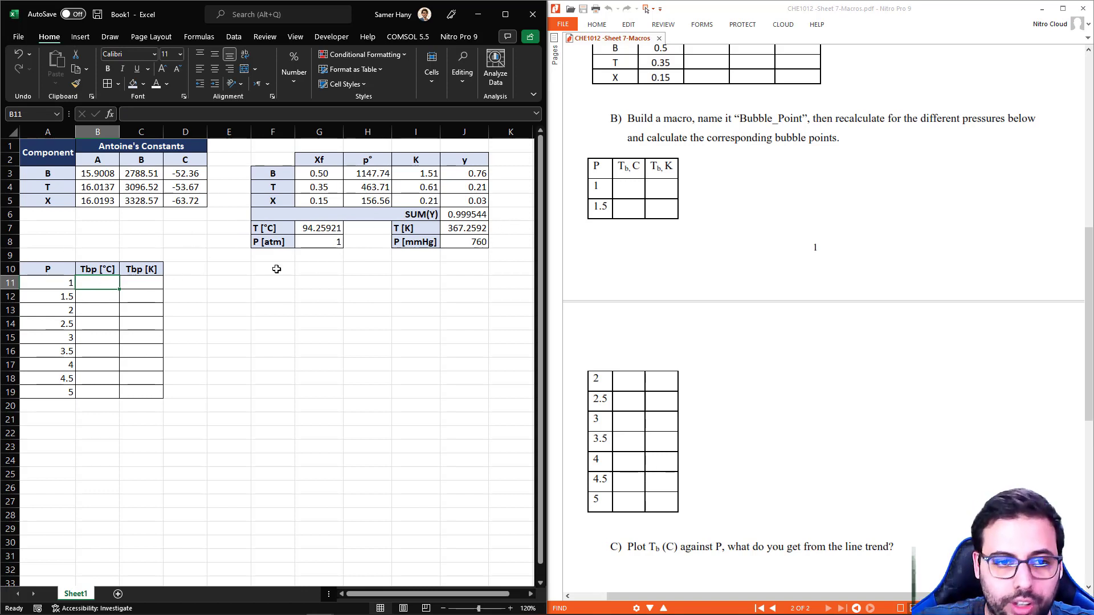
text(94.)
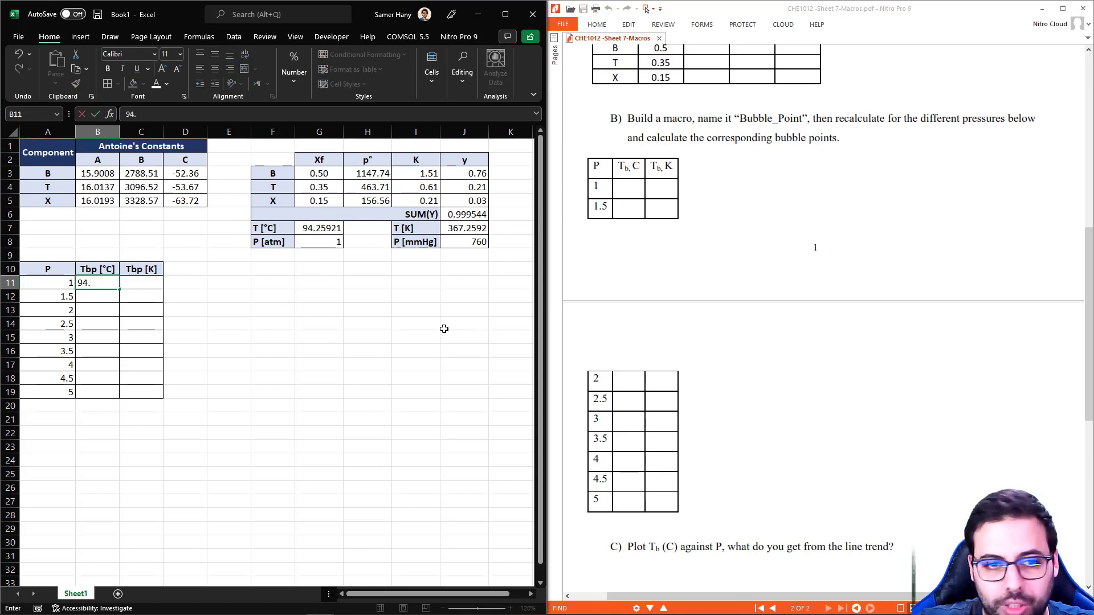
text(259)
key(Tab)
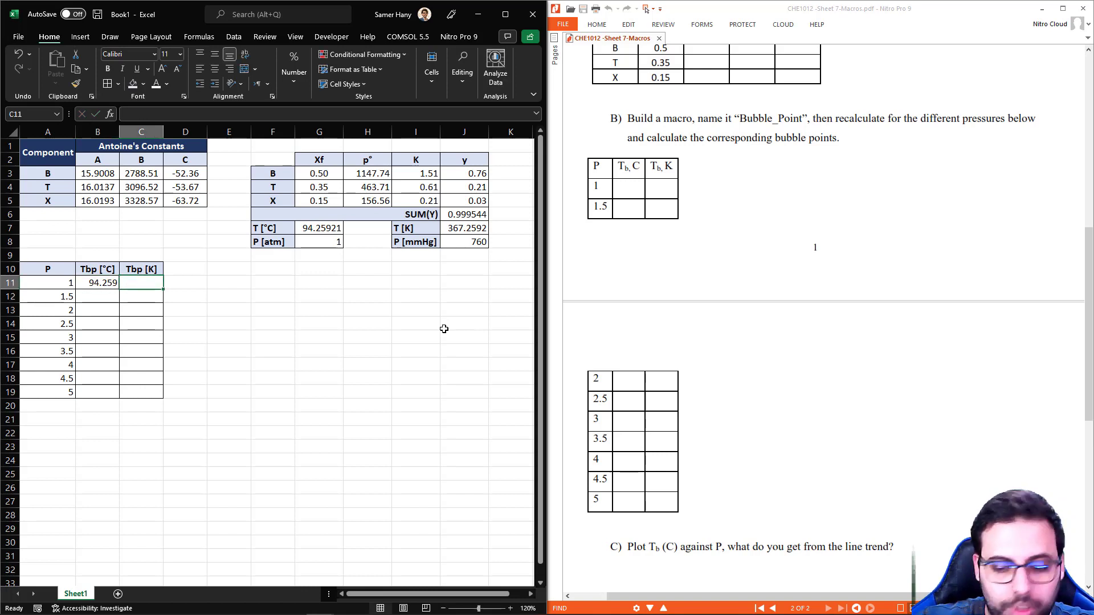
Enter the Kelvin conversion formula =B11 + 273 in cell C11 and fill it down to C19
text(=)
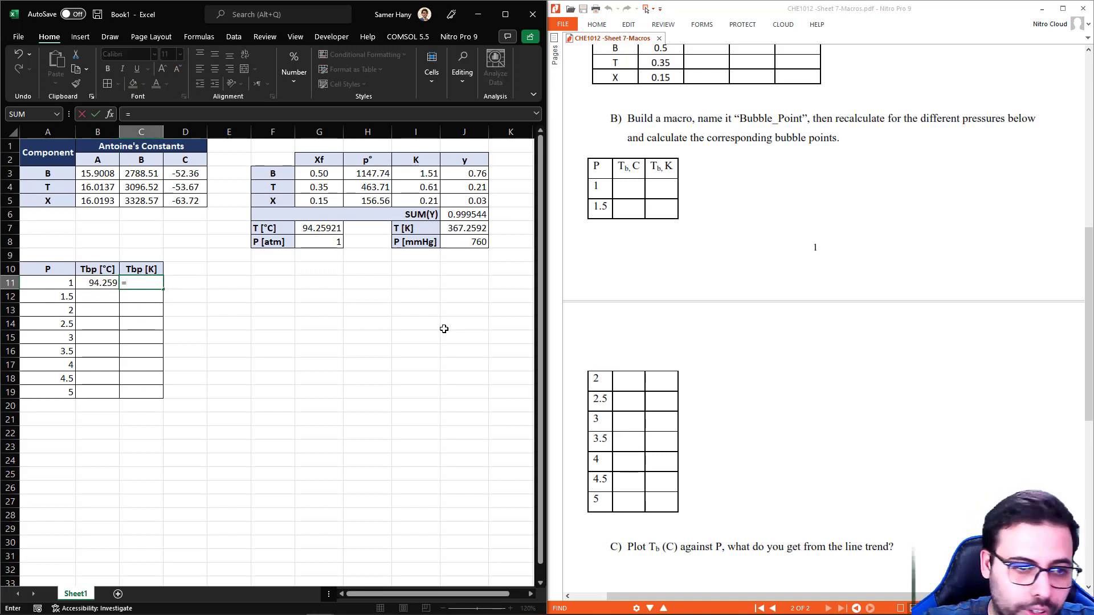
key(Left)
text(+)
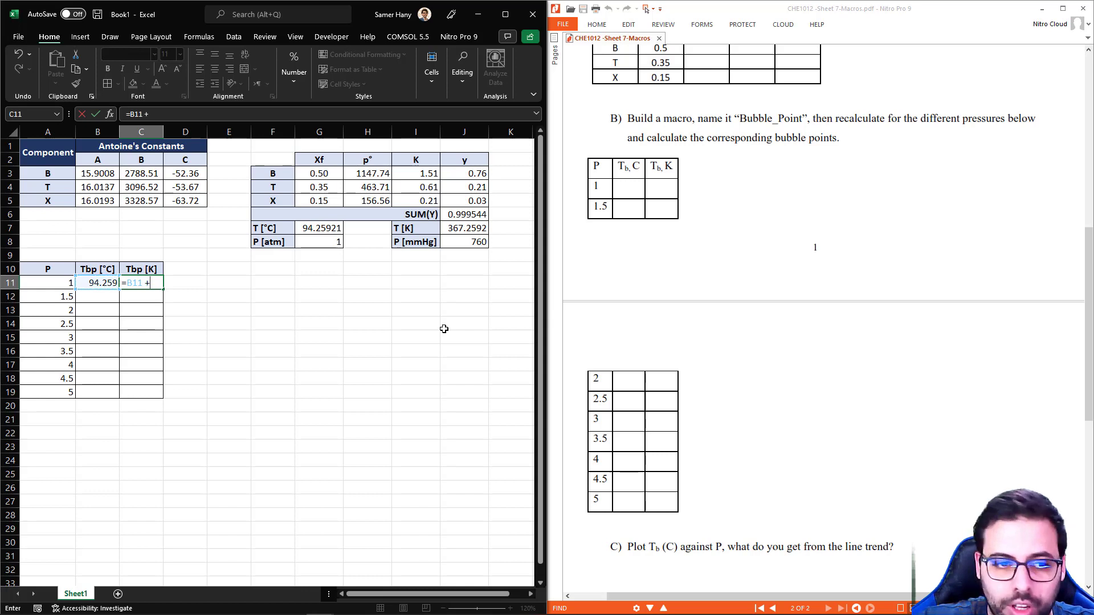
text( 2763)
key(BackSpace)
key(BackSpace)
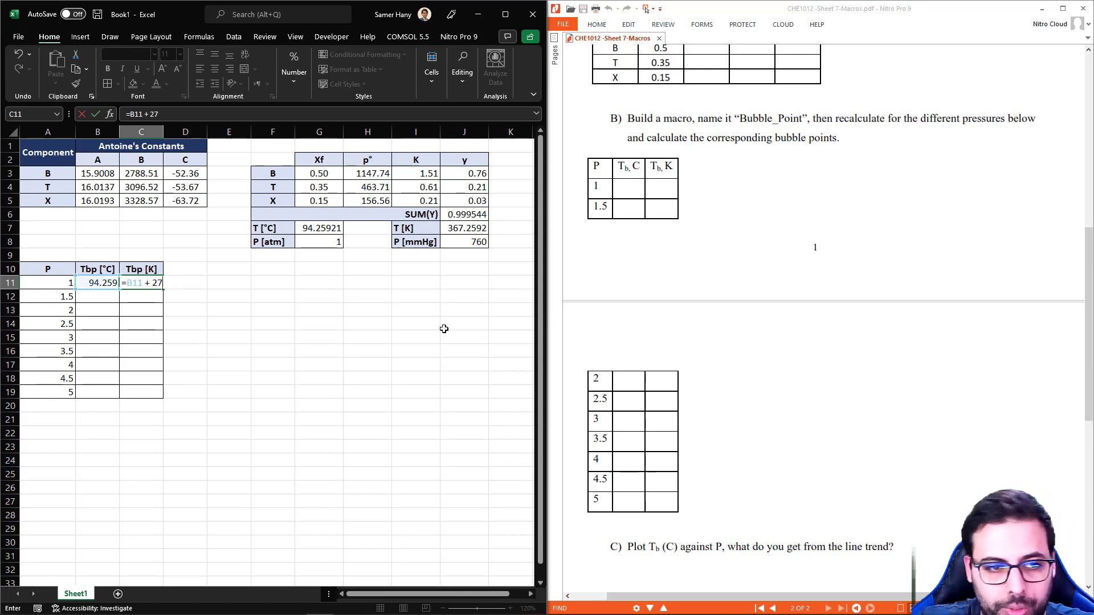
text(3)
key(Return)
click(132, 284)
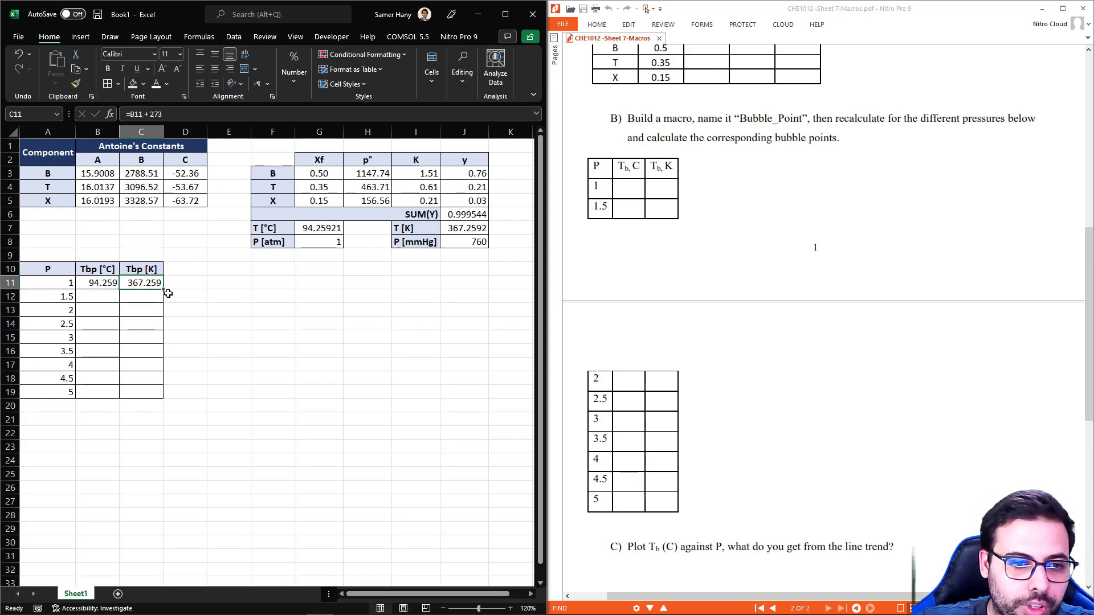
drag(163, 287, 163, 399)
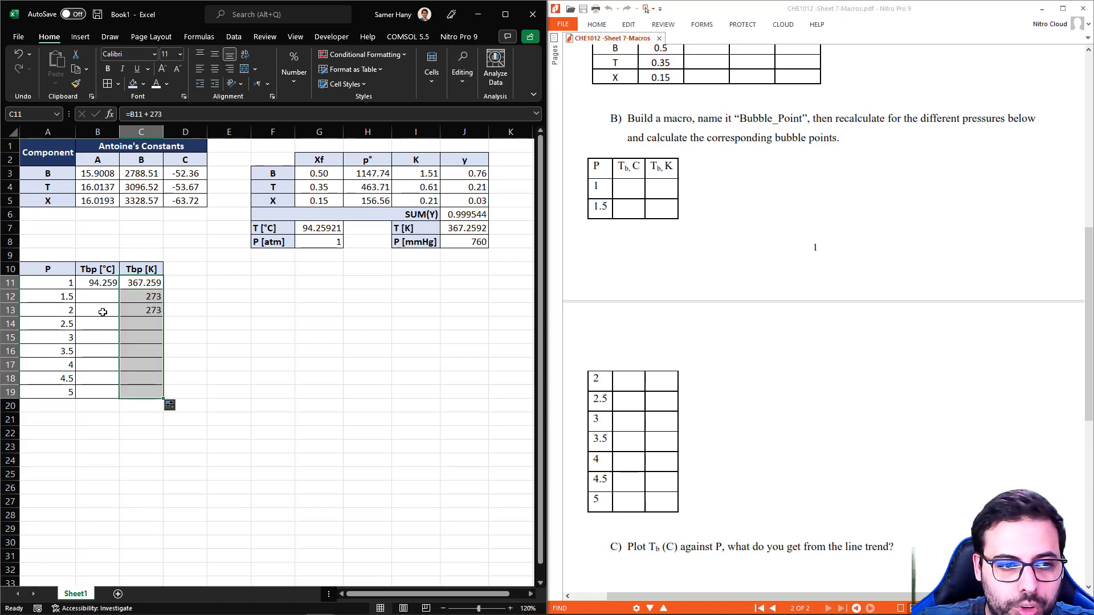
Try a pressure of 1.5 atm in cell G8, check its effect on SUM(Y) in J6, and undo the change
click(477, 244)
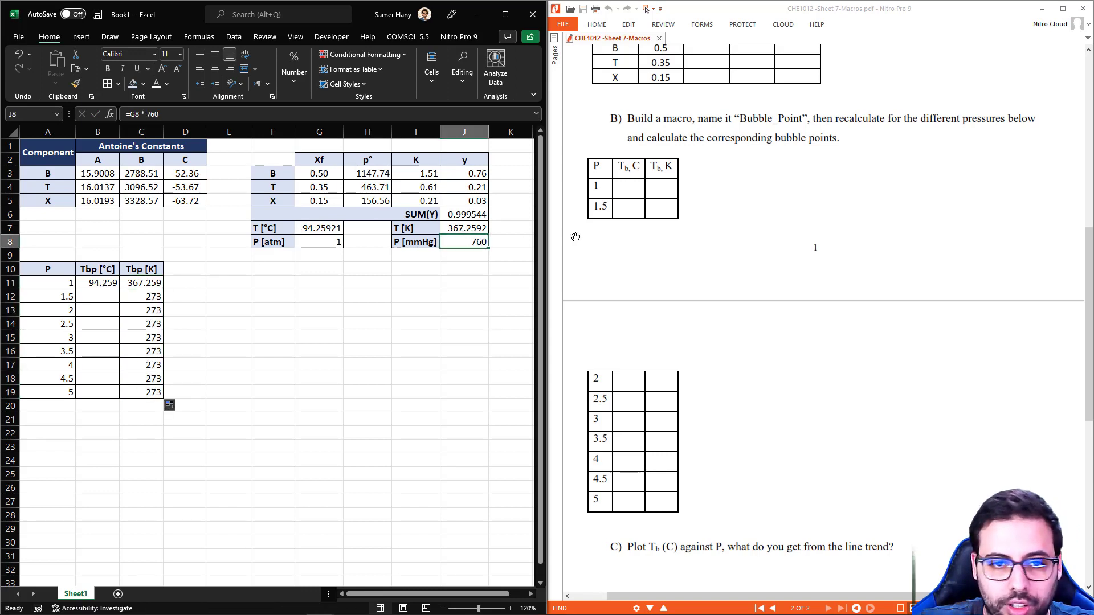
click(328, 243)
text(1.5)
key(Return)
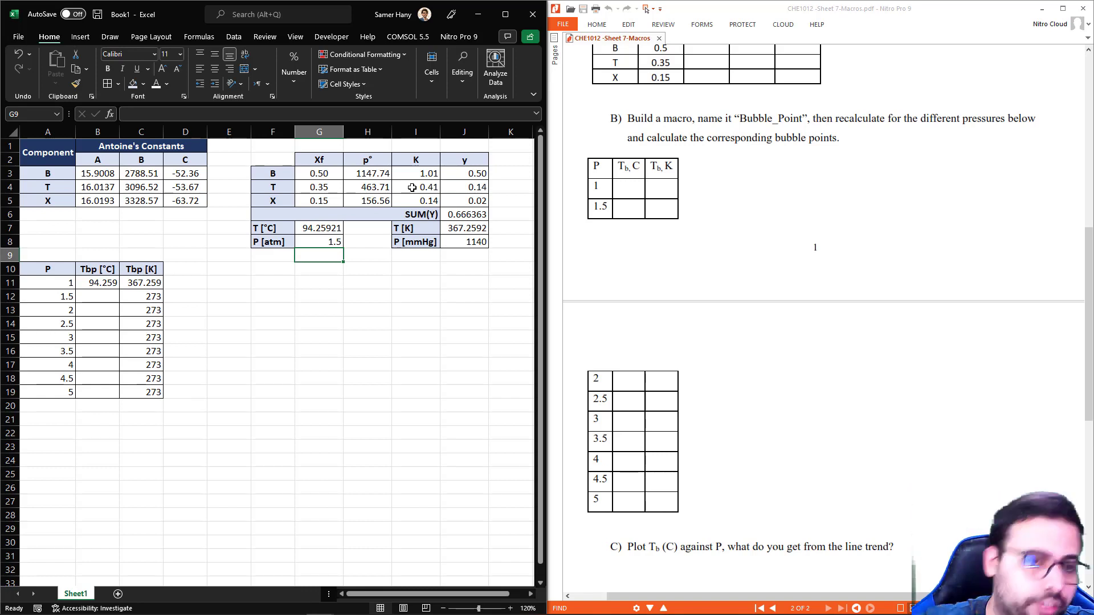
click(313, 230)
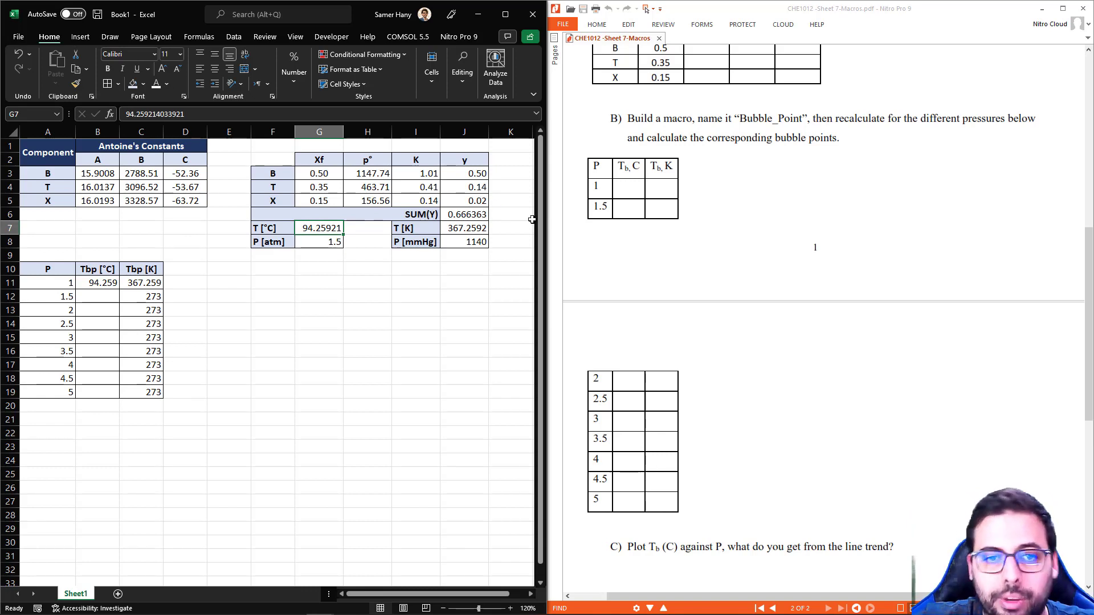
click(468, 215)
click(317, 229)
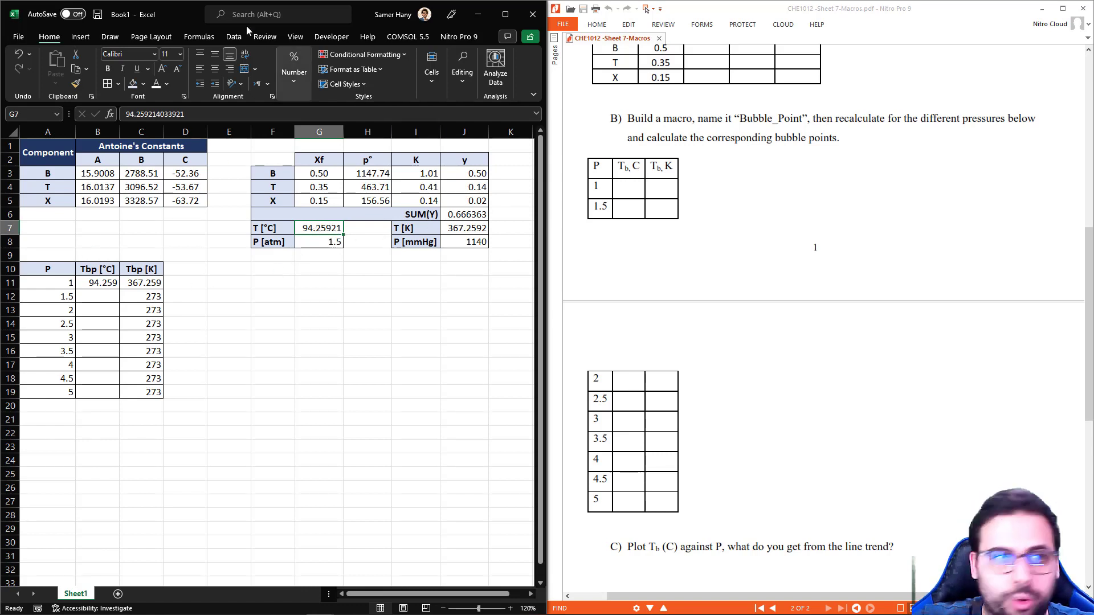
key(ctrl+z)
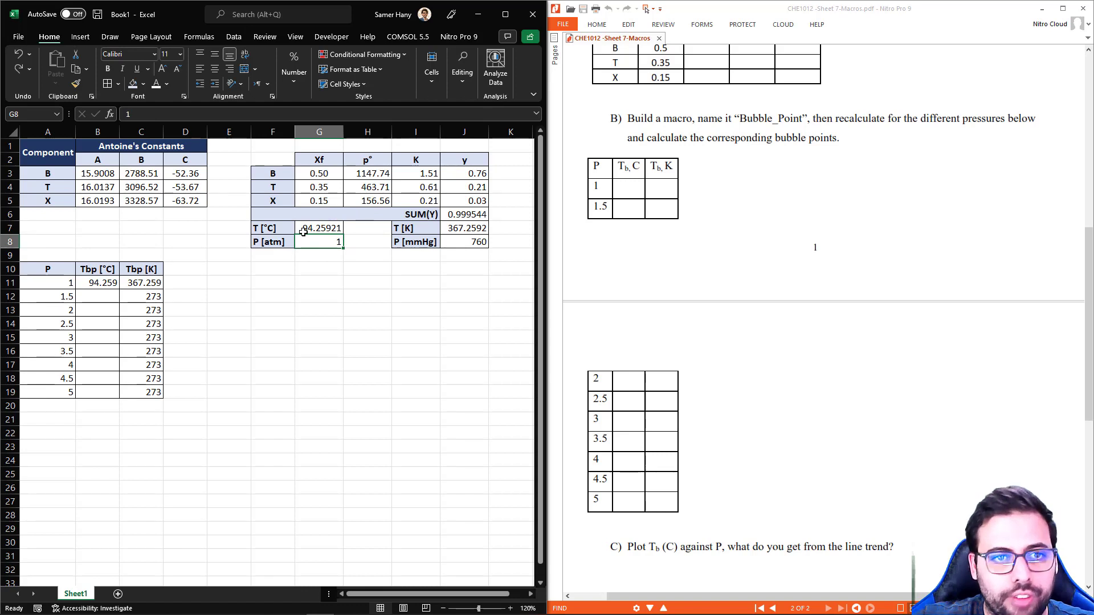
Check in the ribbon customization options that the Developer tab is enabled, and accept the options
click(332, 36)
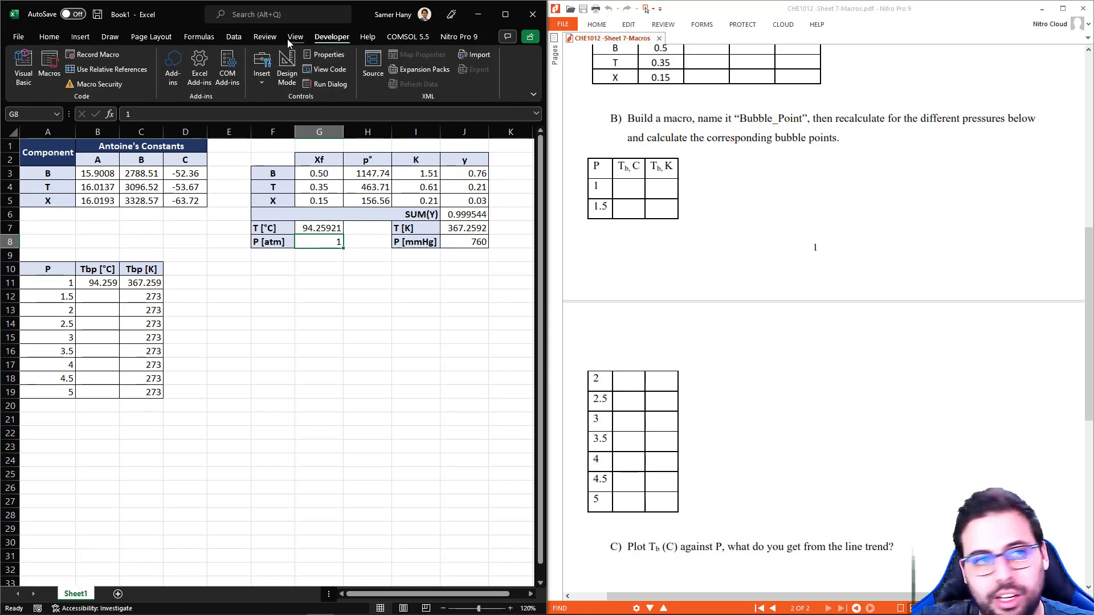
click(17, 36)
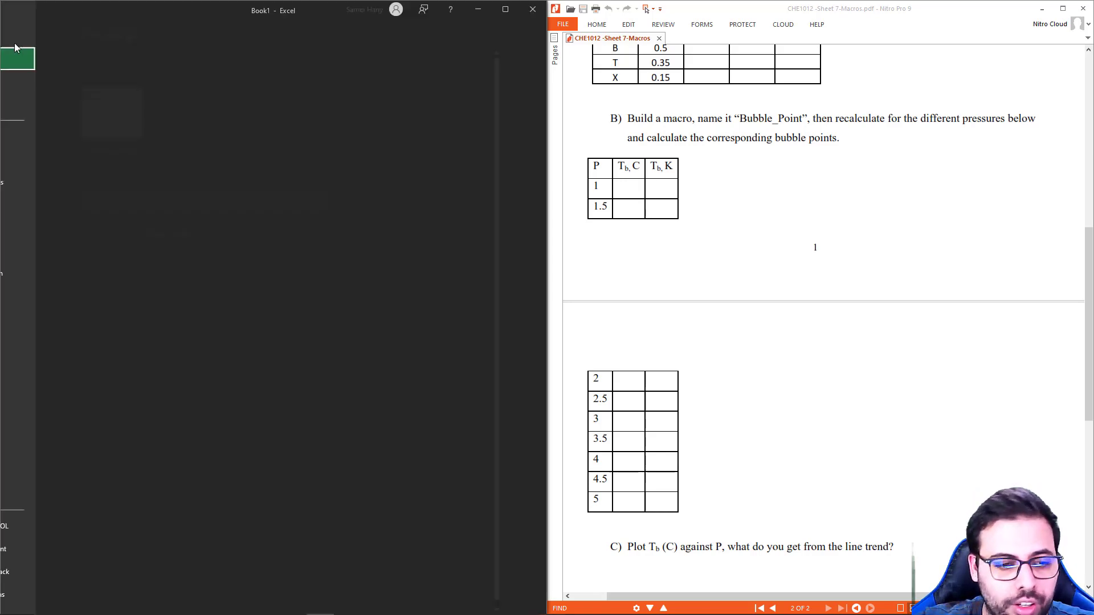
key(Escape)
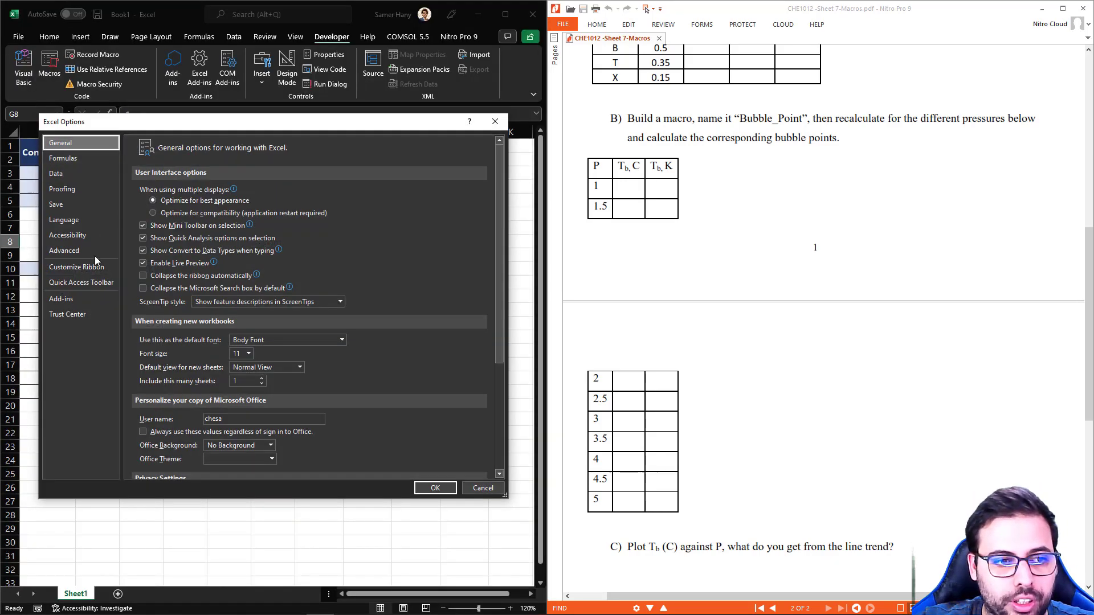
click(85, 267)
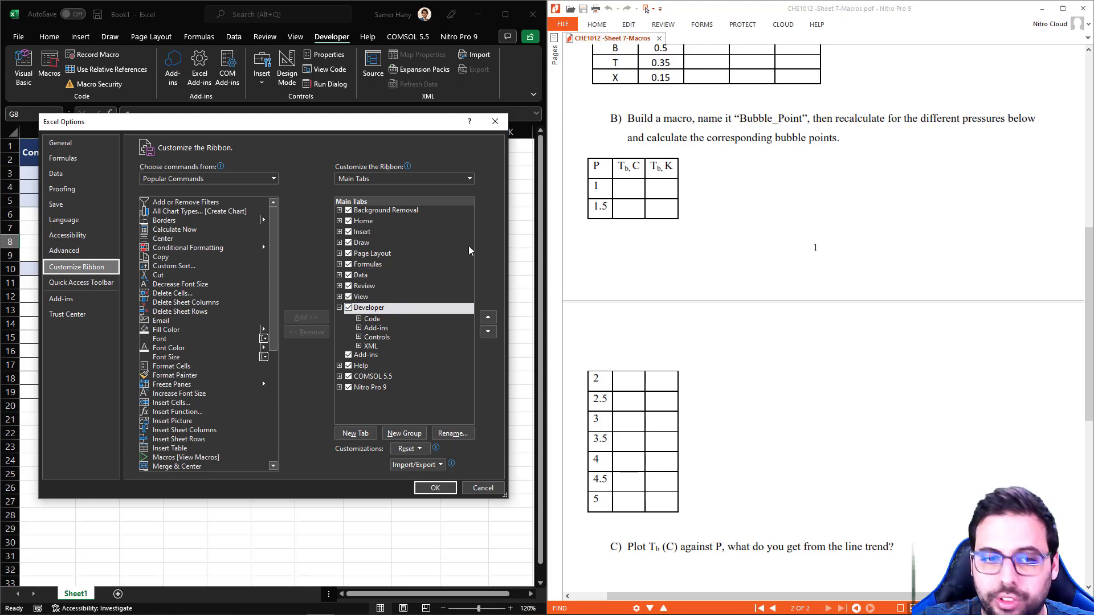
click(434, 487)
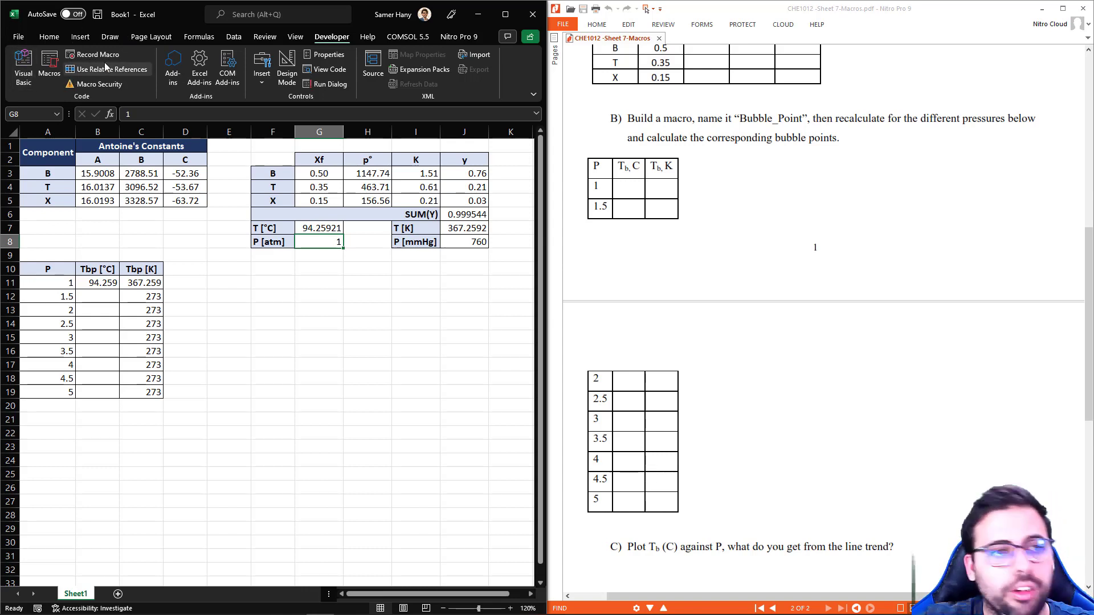
Start recording a macro named Macrobp, stored in This Workbook
click(84, 54)
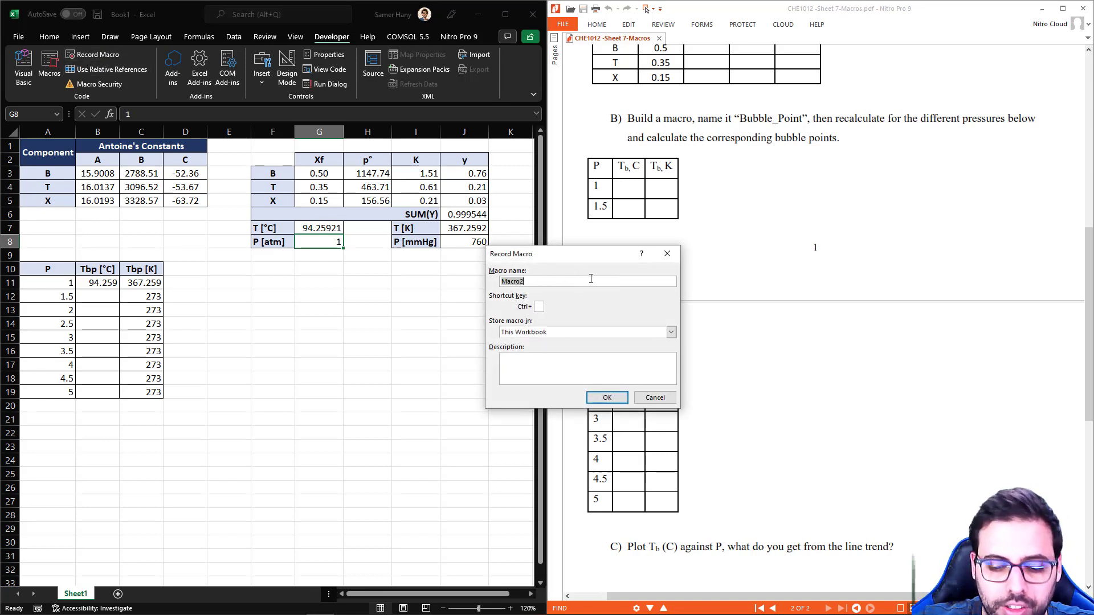
click(590, 279)
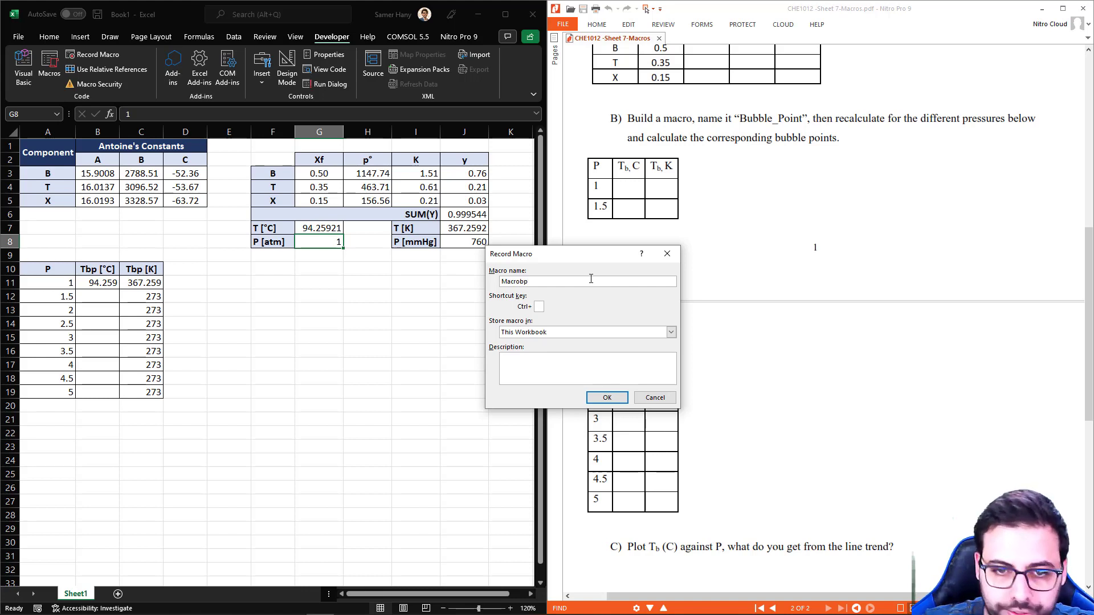
text(bp)
click(605, 398)
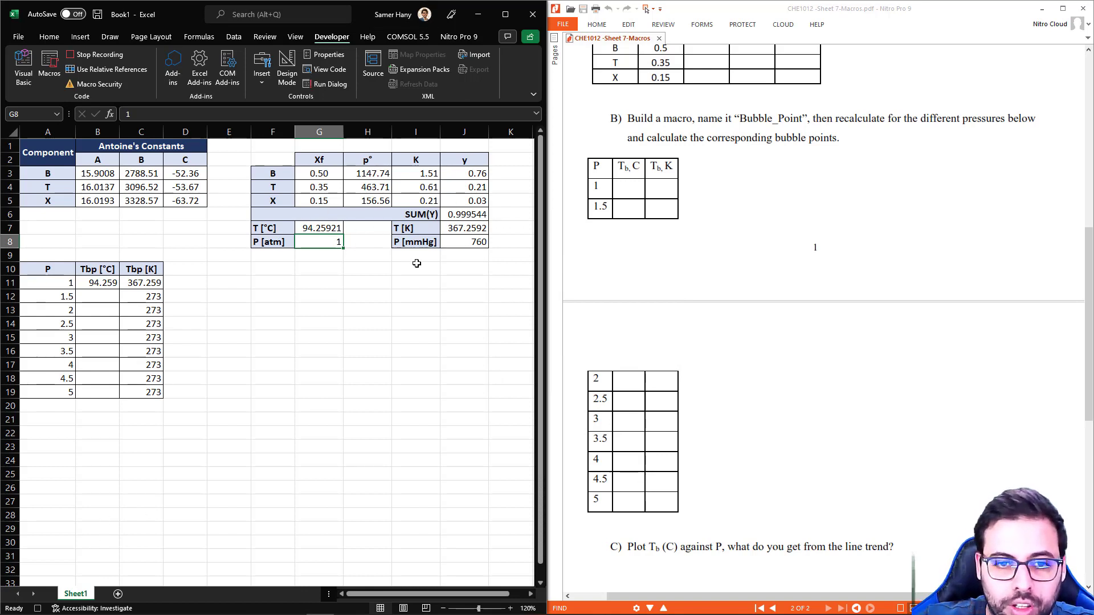
Record a Goal Seek that sets cell J6 to 1 by changing cell G7, and stop the macro recording
click(459, 212)
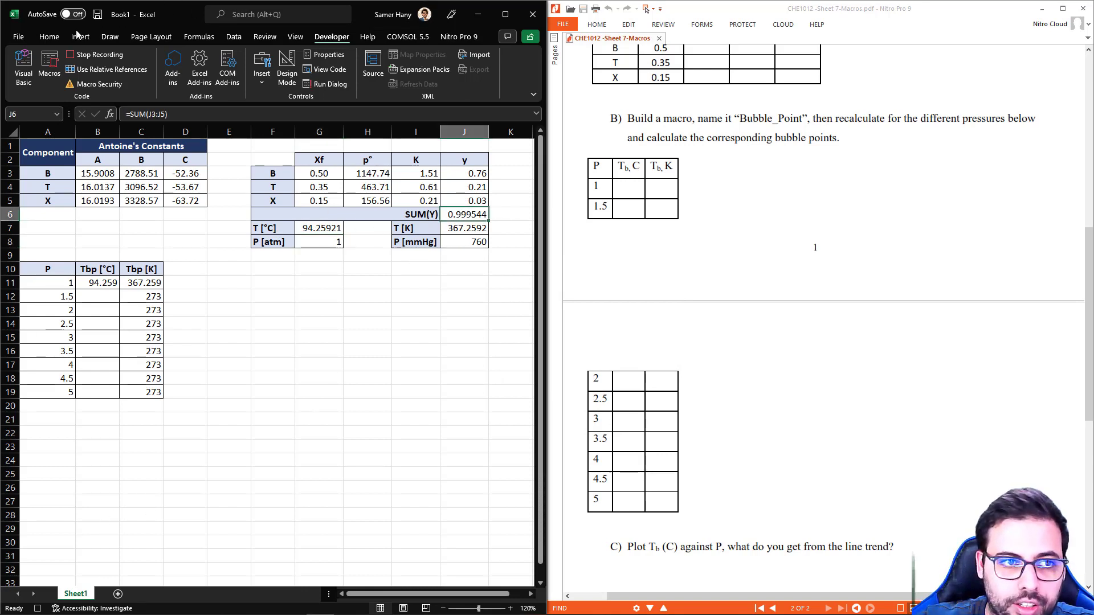
click(234, 37)
click(395, 73)
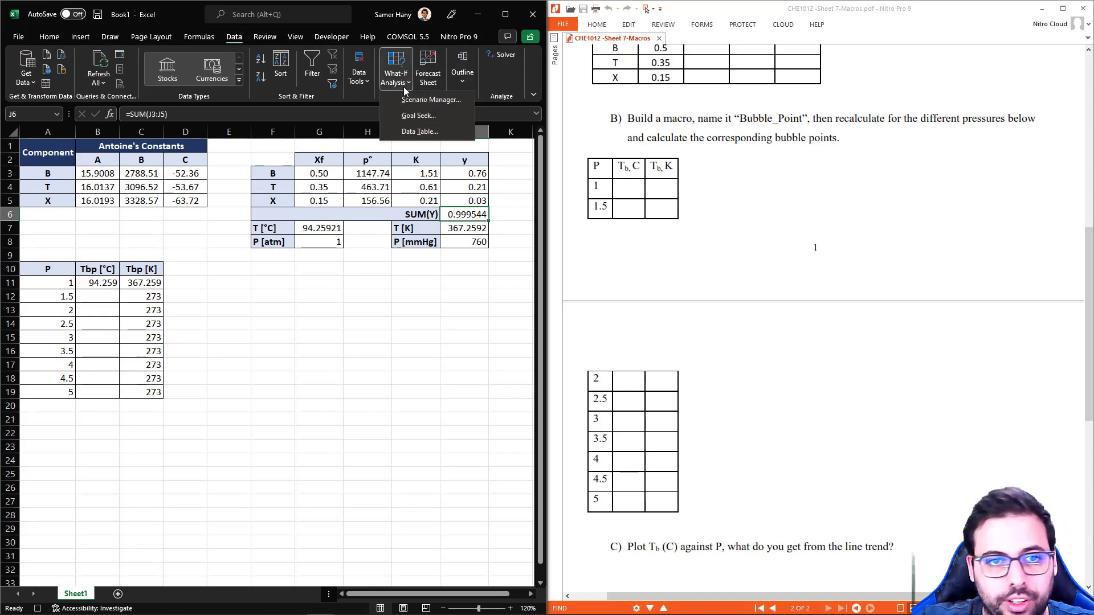
click(417, 115)
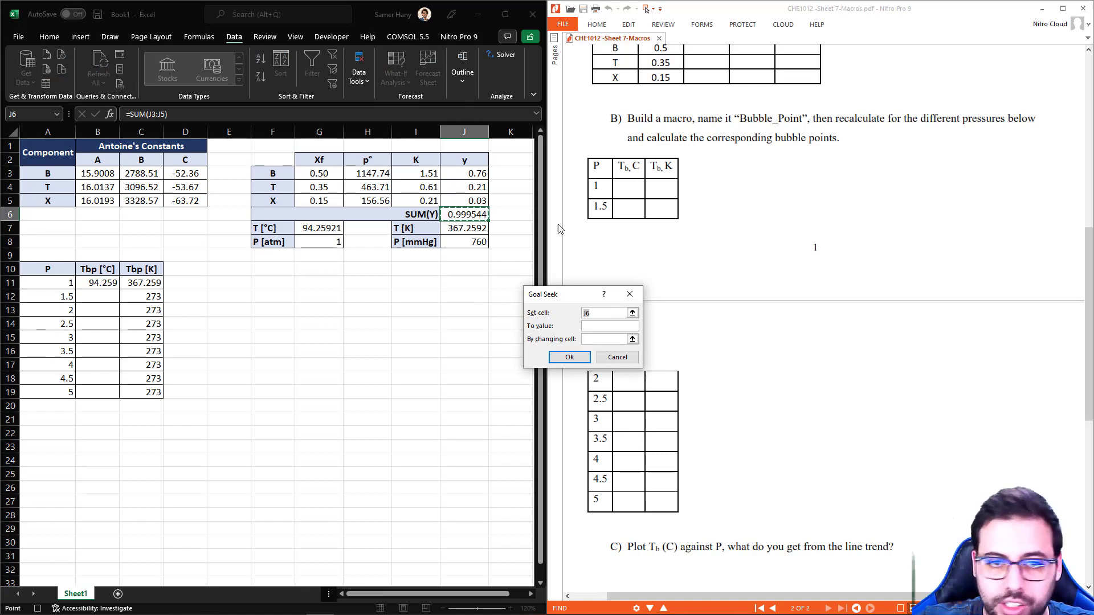
click(628, 327)
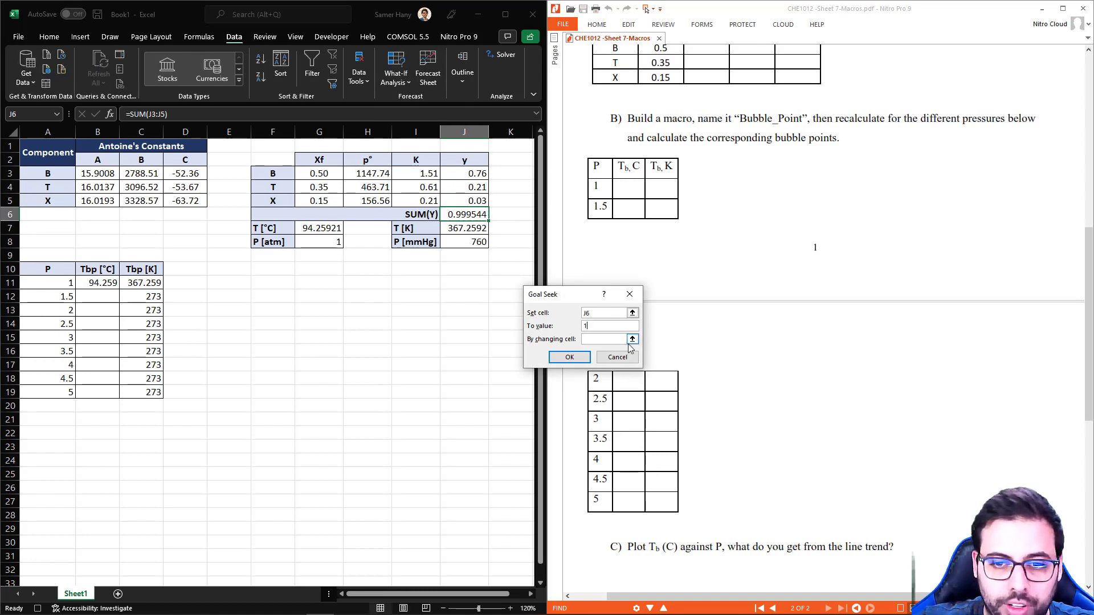
click(632, 339)
click(331, 227)
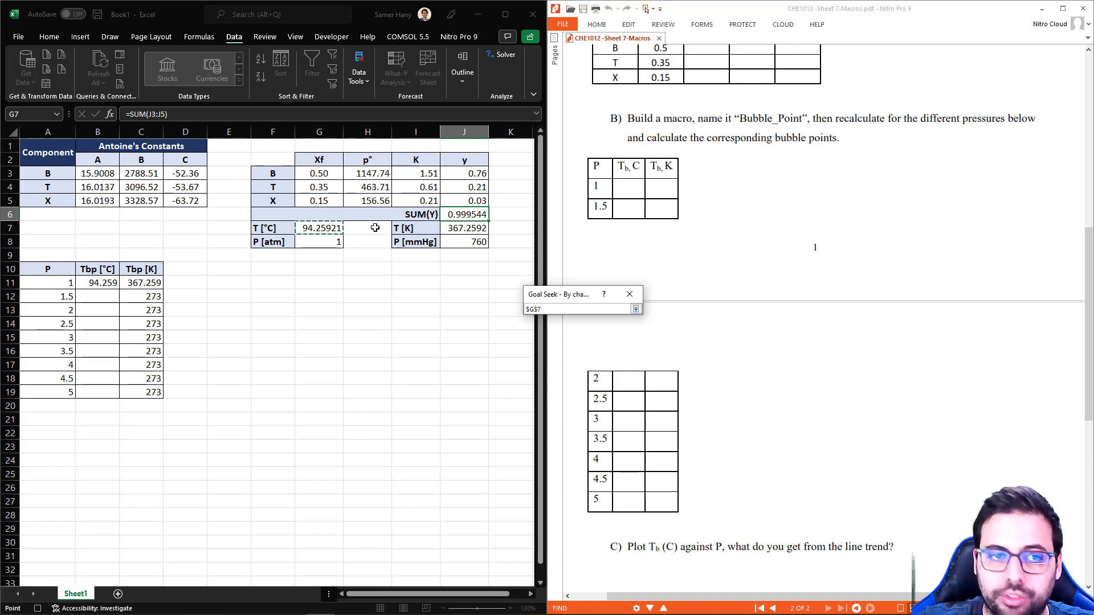
key(Return)
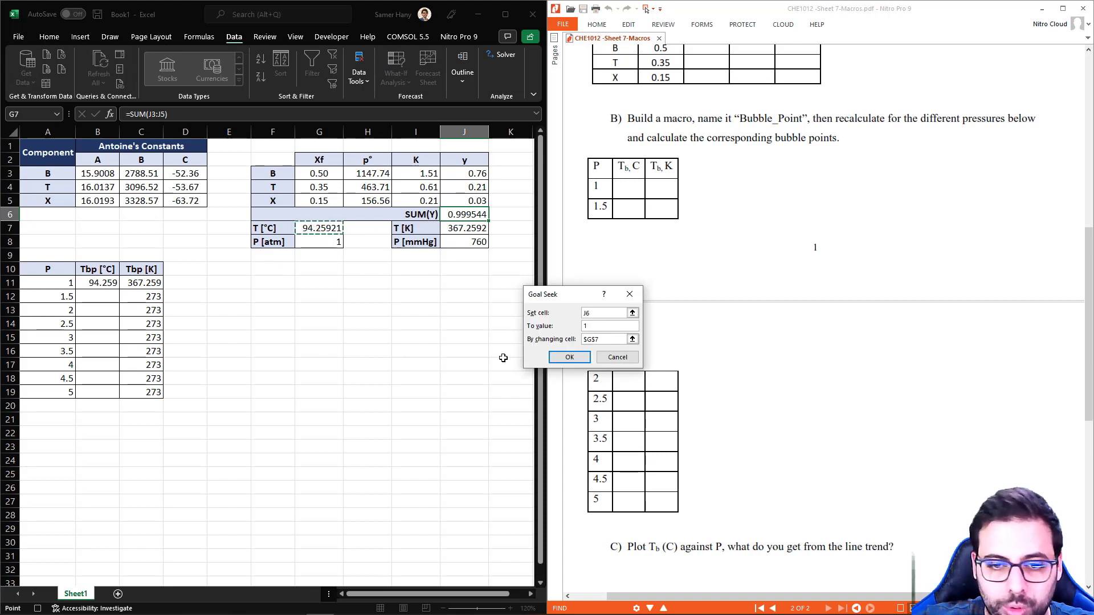
click(564, 357)
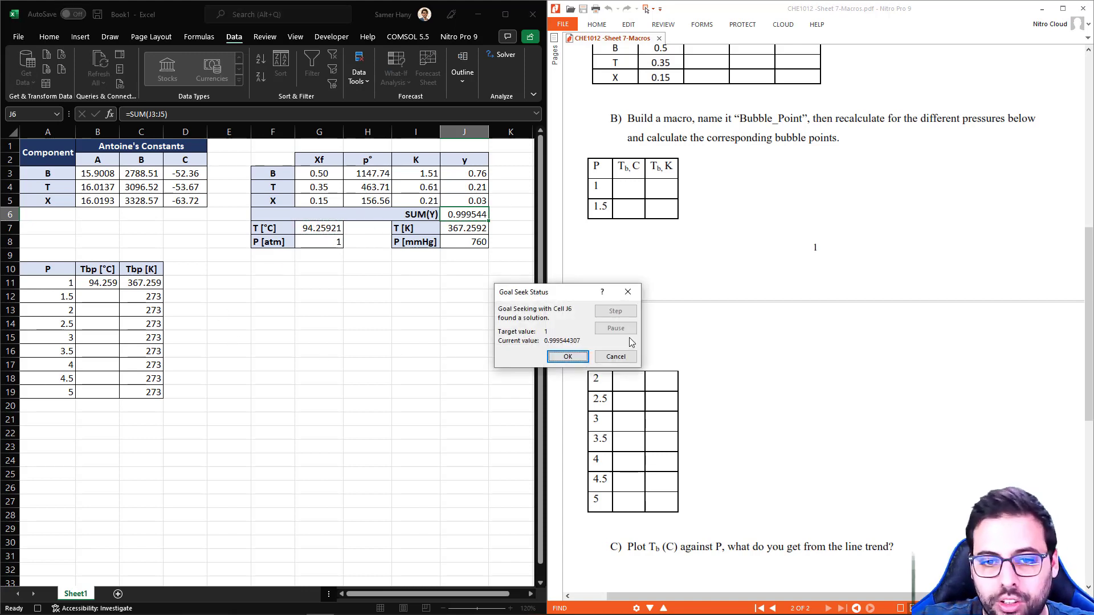
click(565, 357)
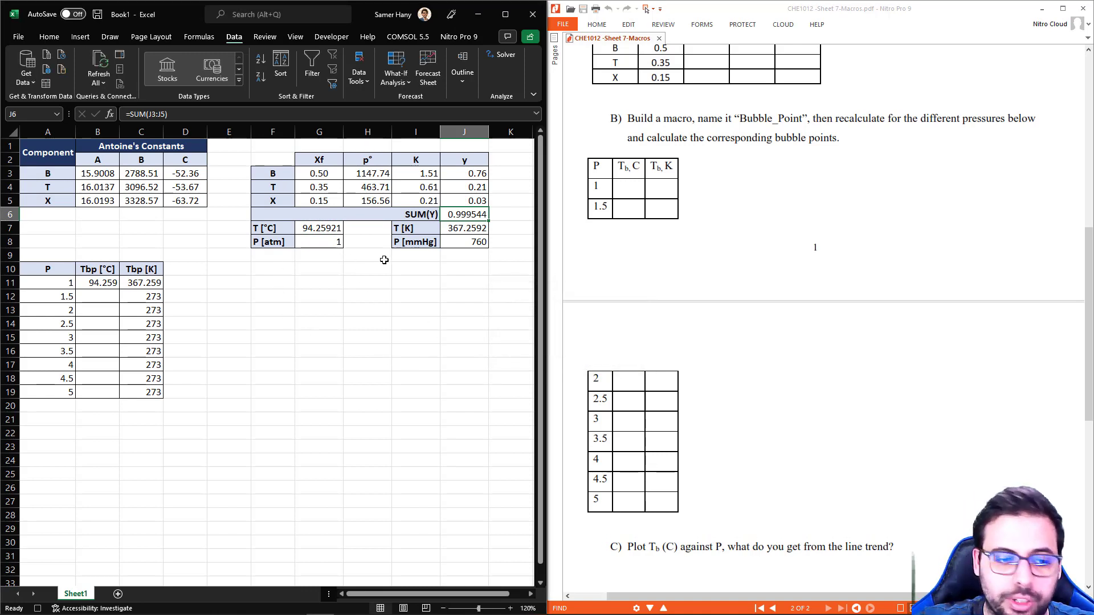
click(331, 37)
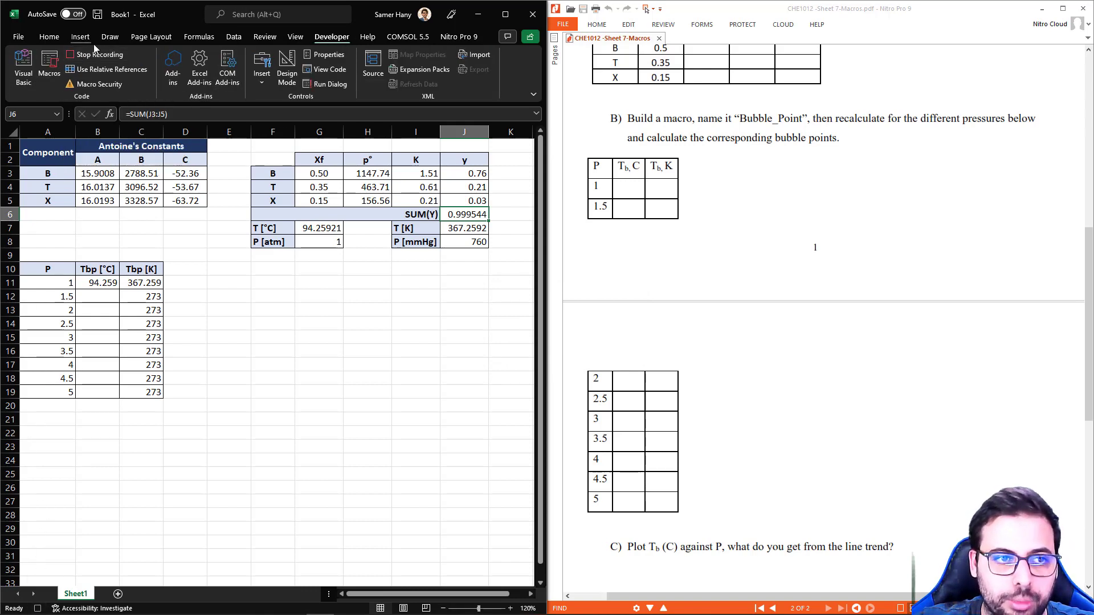
click(102, 59)
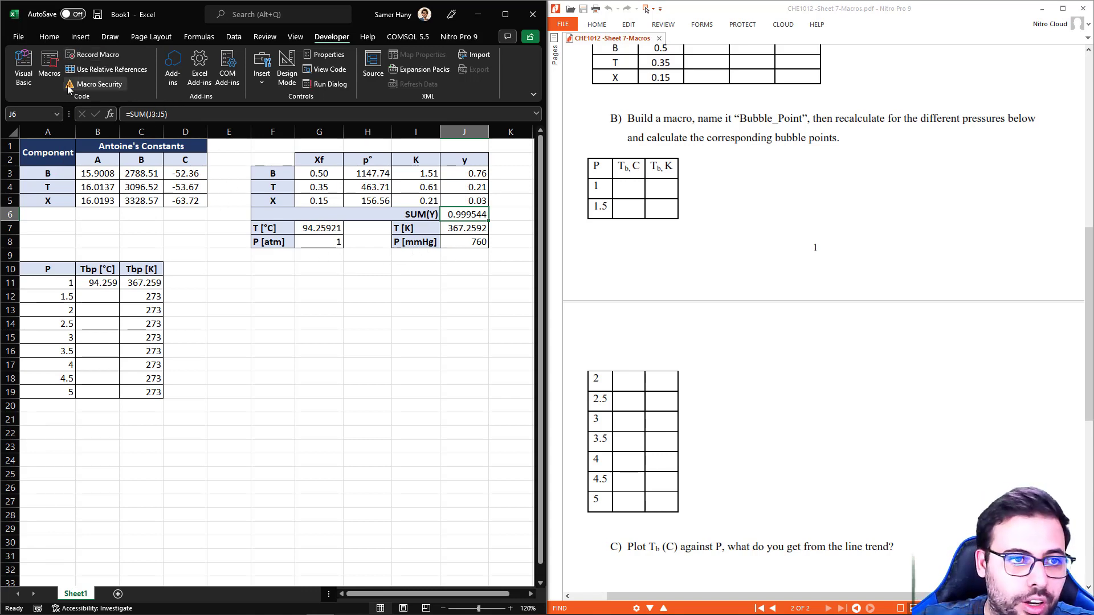
Test the Macrobp macro by running it, setting the temperature in cell G7 to 50, and running it again
click(49, 67)
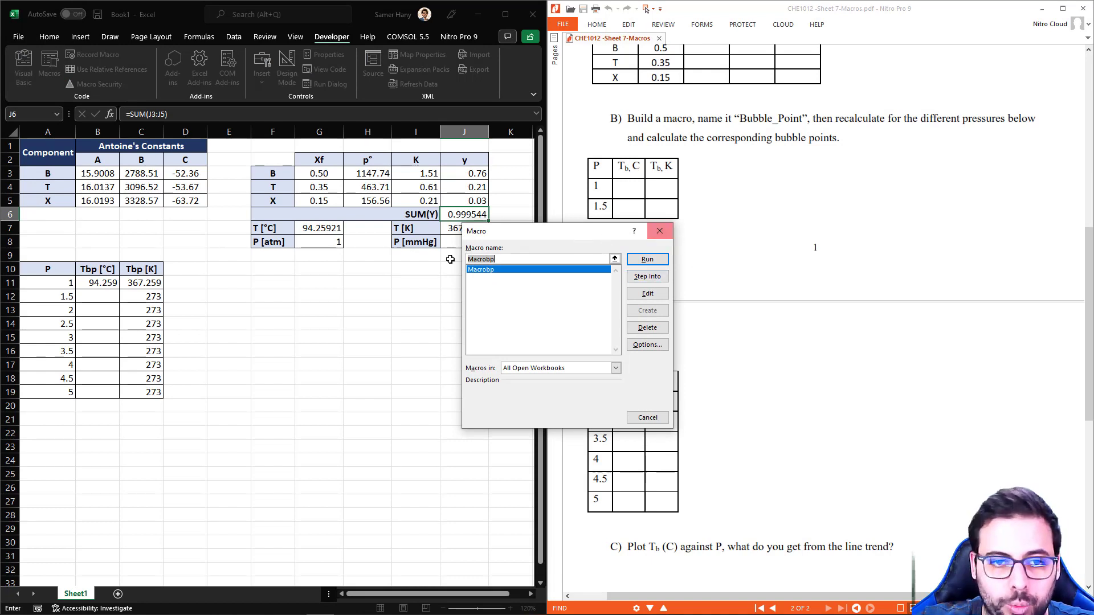
key(Return)
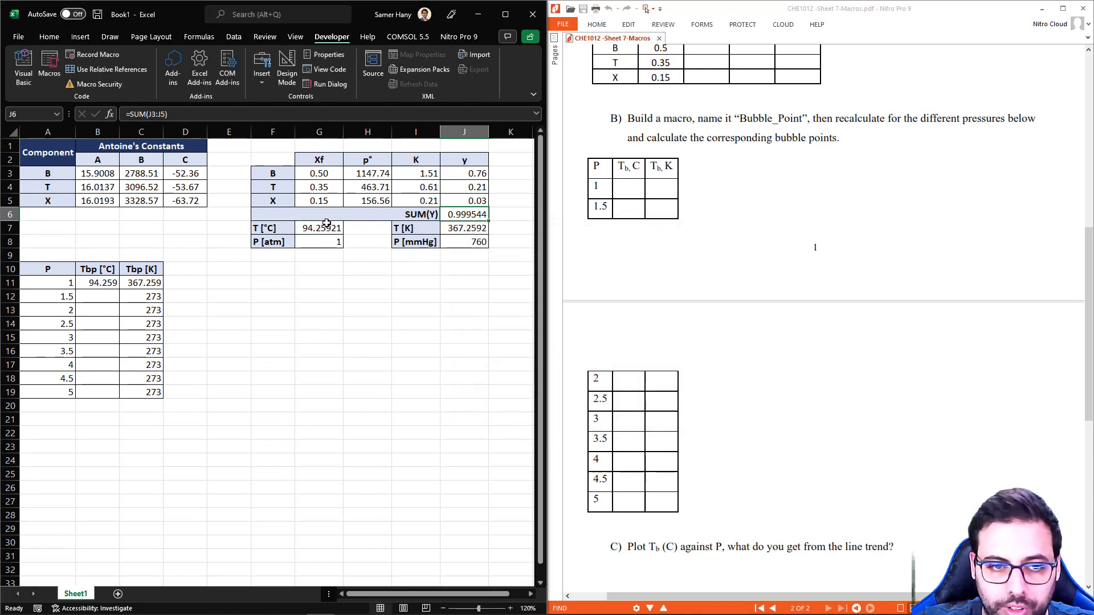
click(327, 224)
text(50)
key(Return)
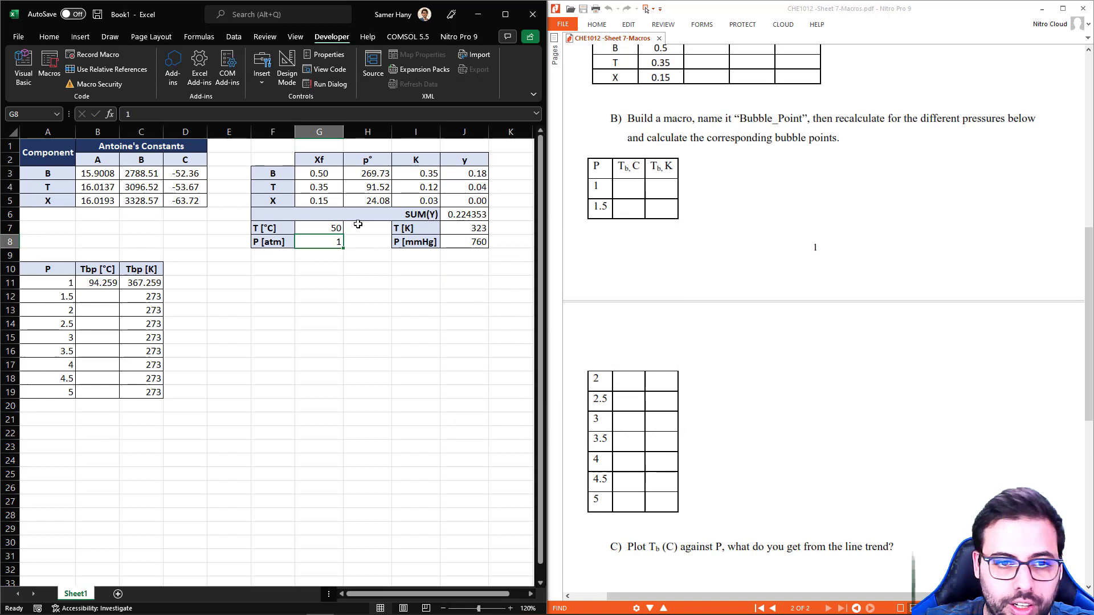
click(325, 232)
click(49, 64)
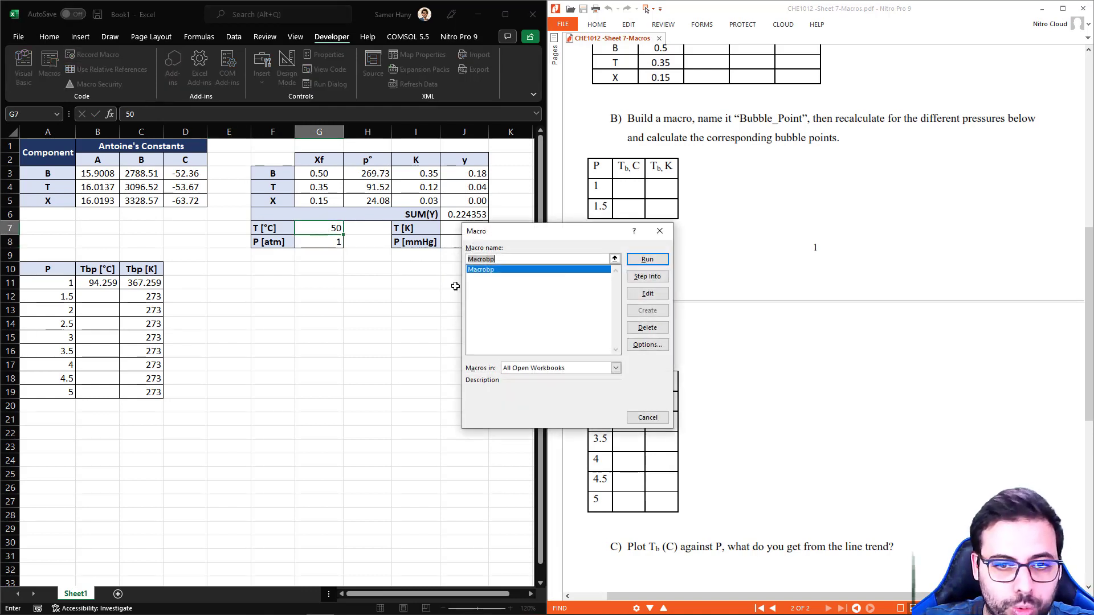
click(637, 260)
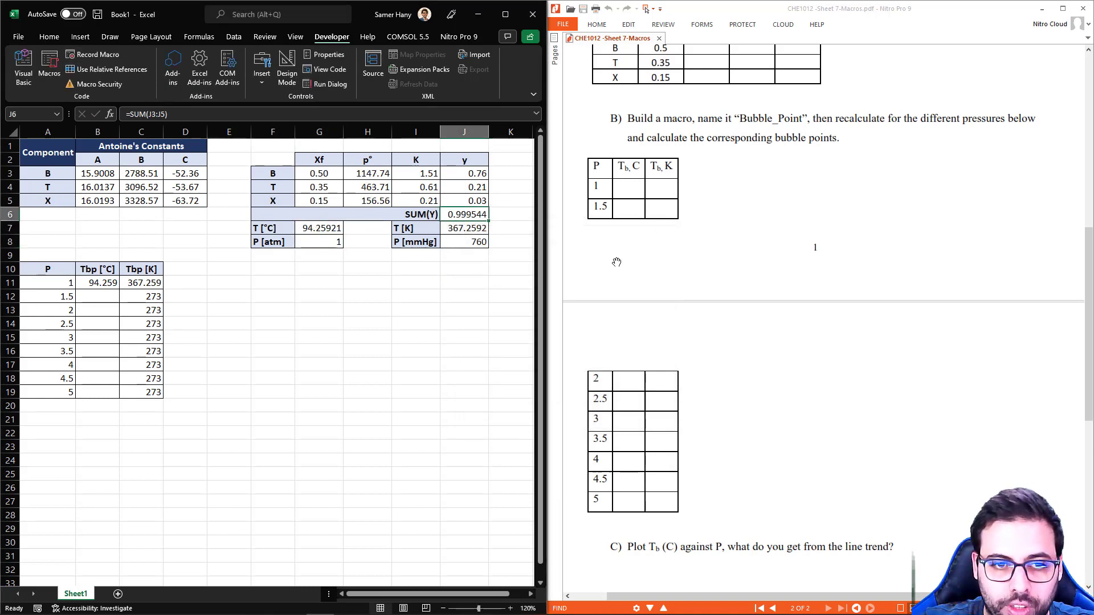
click(333, 227)
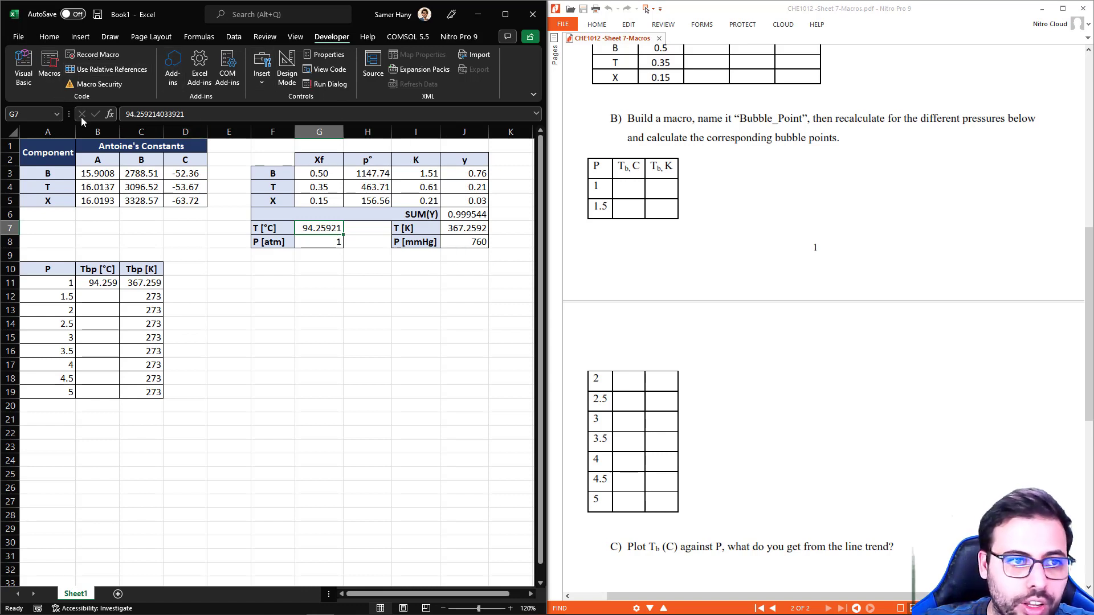
Insert an oval shape spanning columns I and J, just below the P [mmHg] cell
click(83, 36)
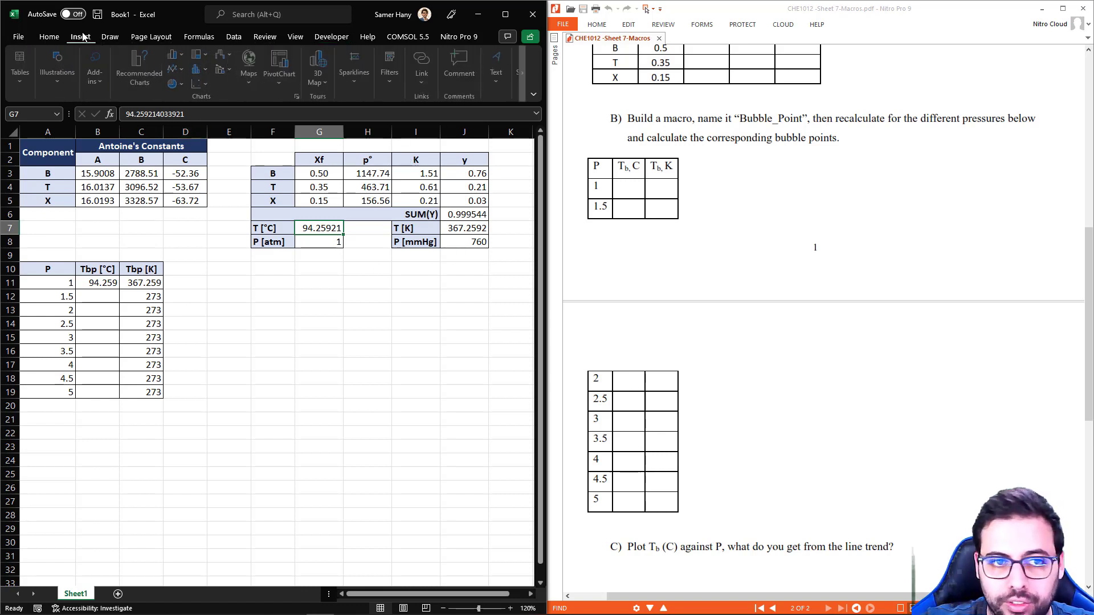
click(73, 76)
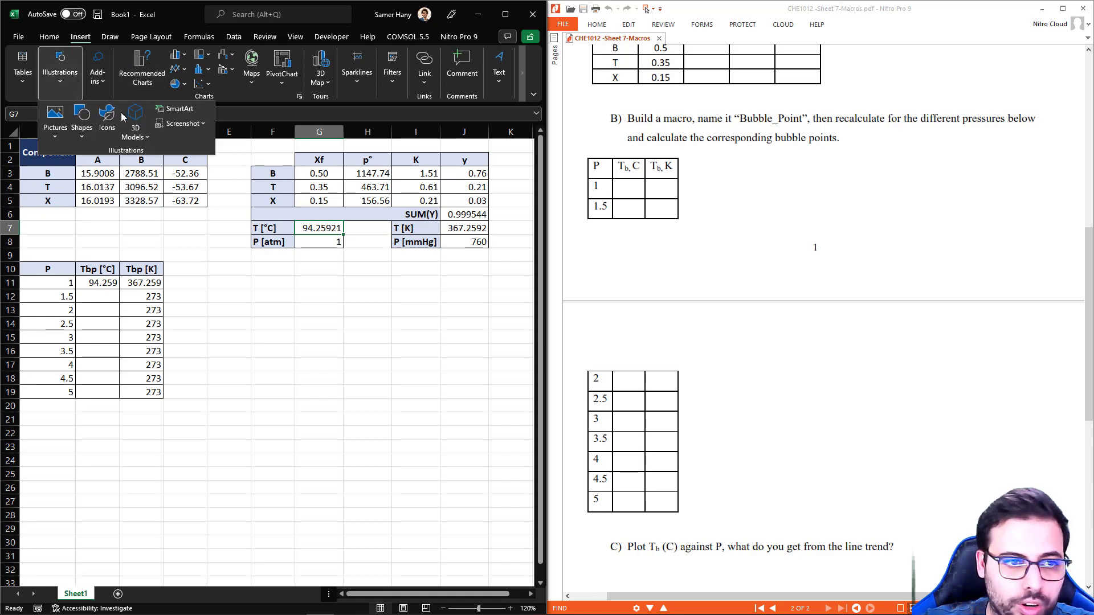
click(80, 134)
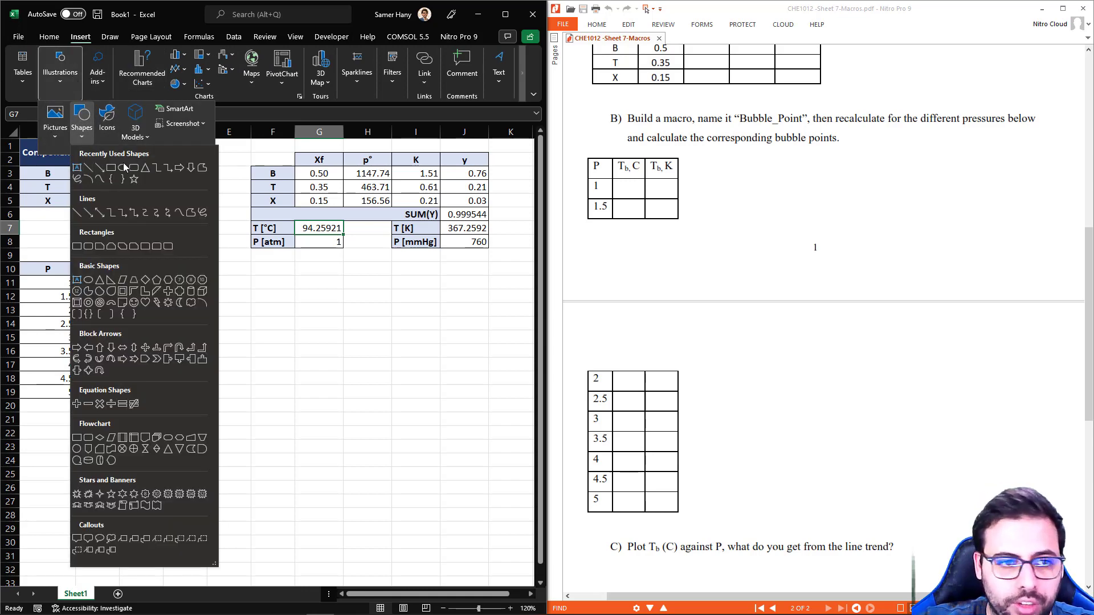
click(123, 168)
click(382, 282)
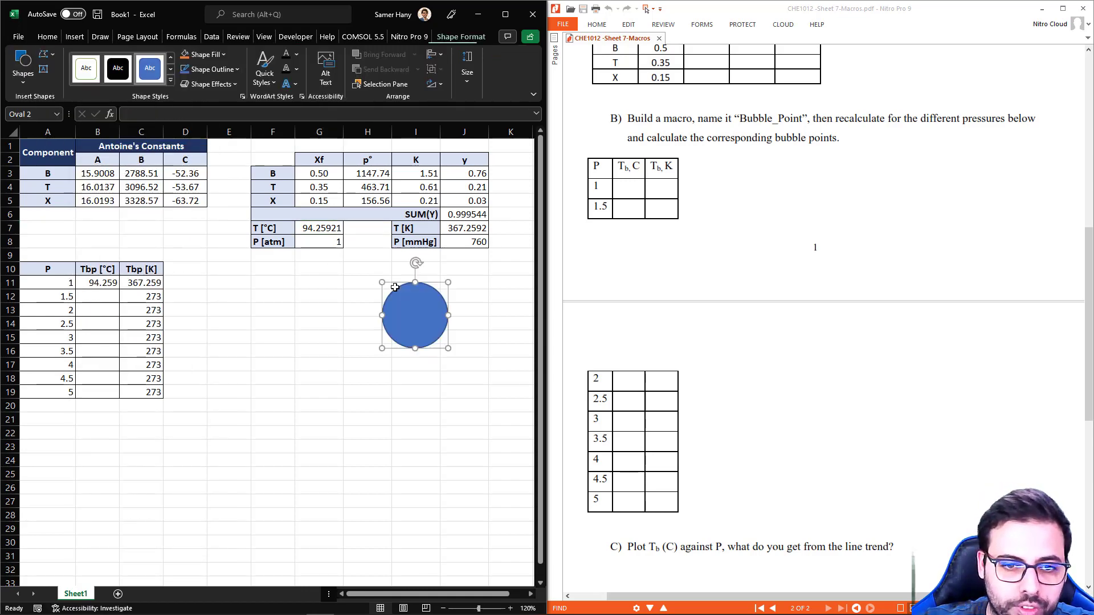
drag(415, 321, 479, 311)
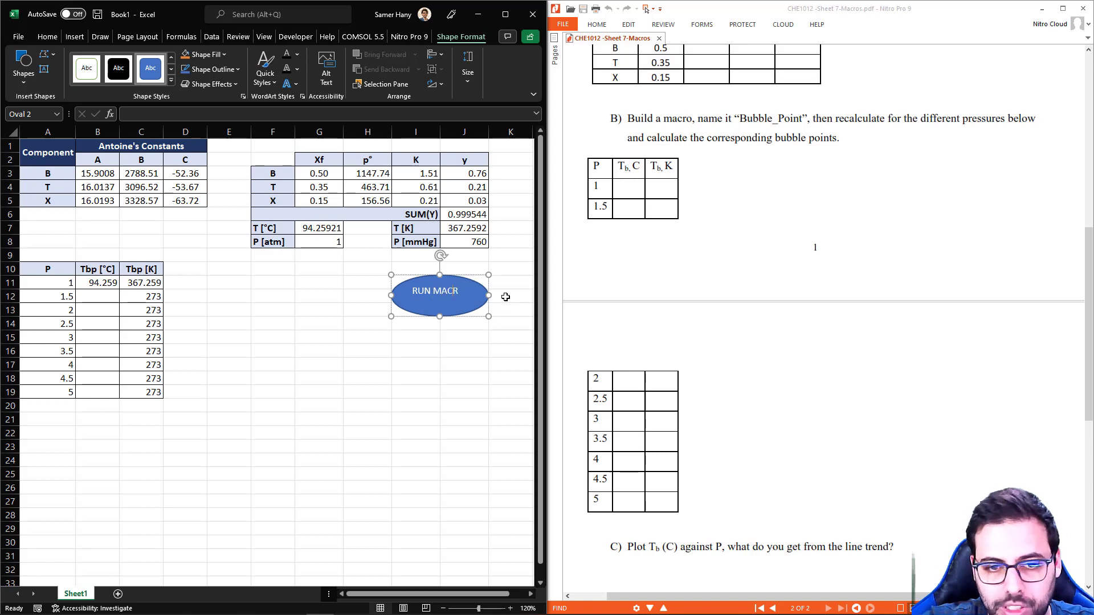
Replace the oval's text with CALCULATE BP
key(ctrl+a)
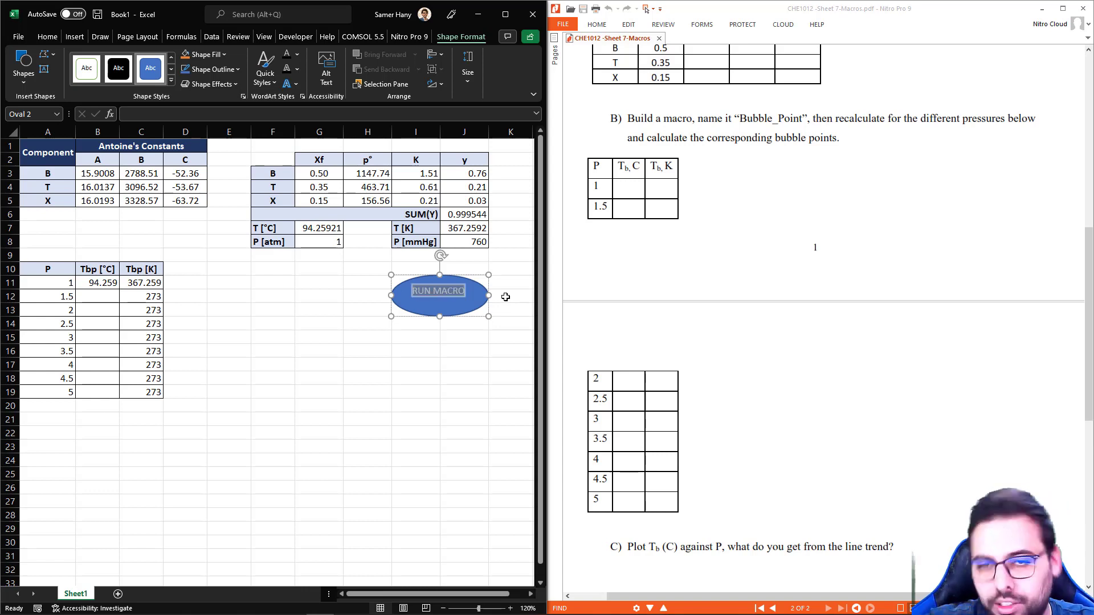
text(CAL)
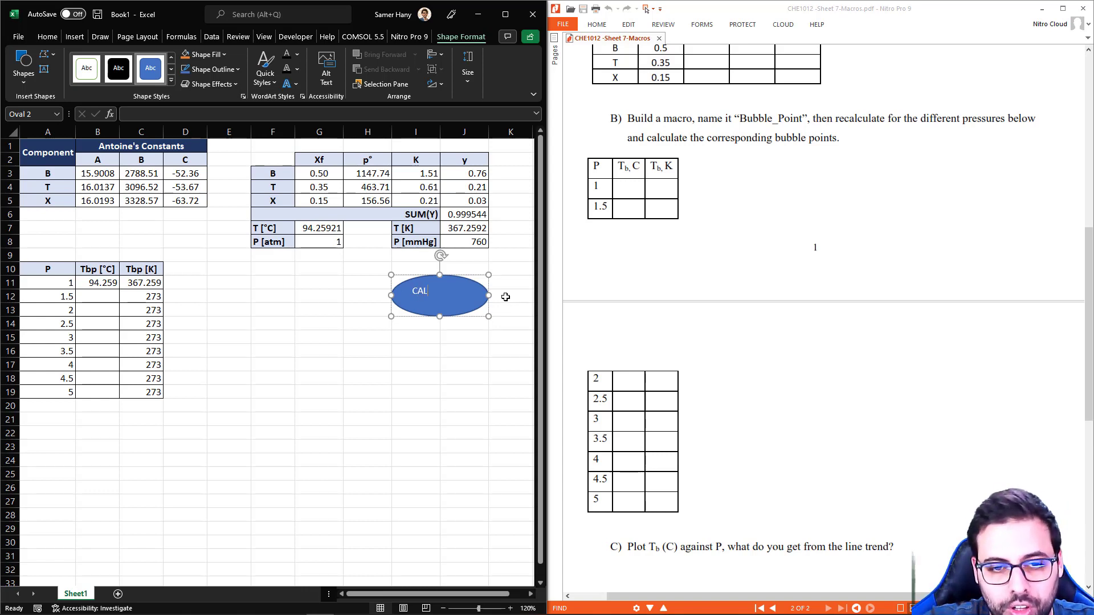
text(CULATE BP)
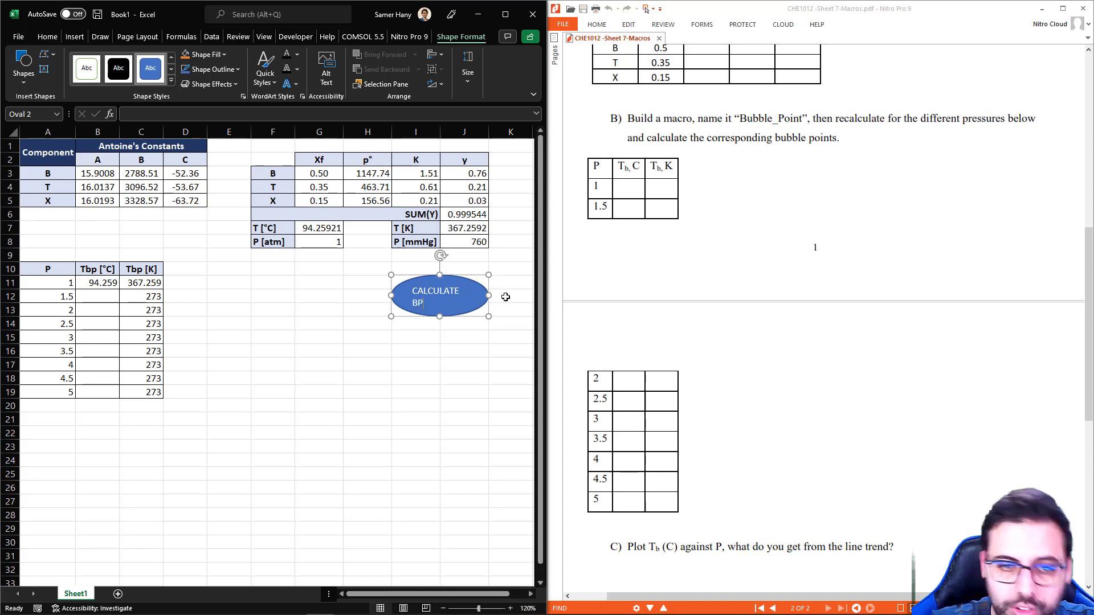
Center the oval's text horizontally and vertically and make it bold
key(ctrl+a)
click(75, 37)
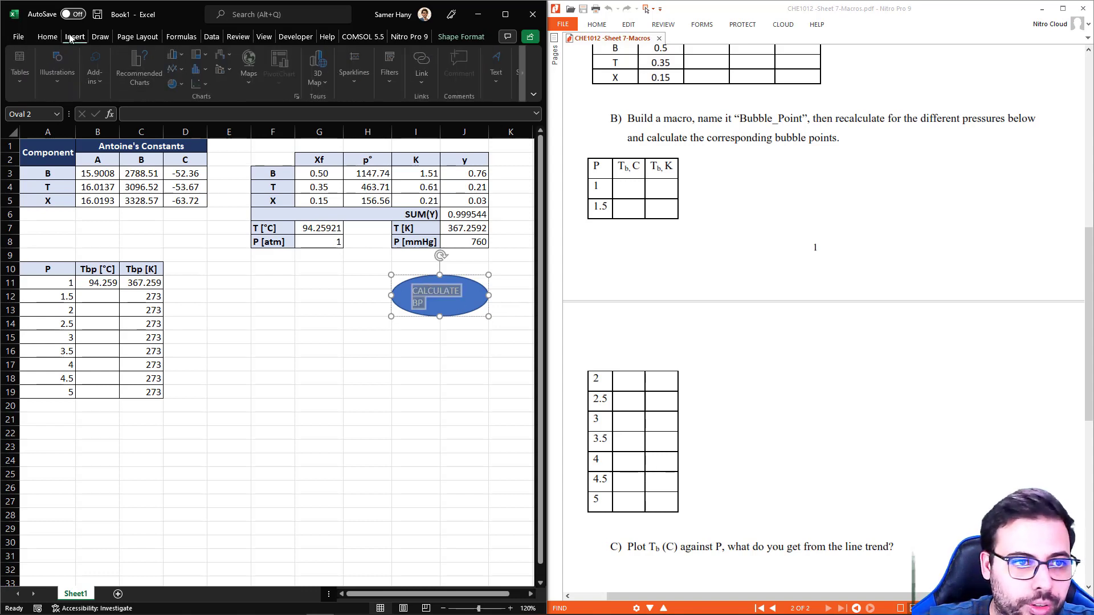
scroll(136, 49, up, 1)
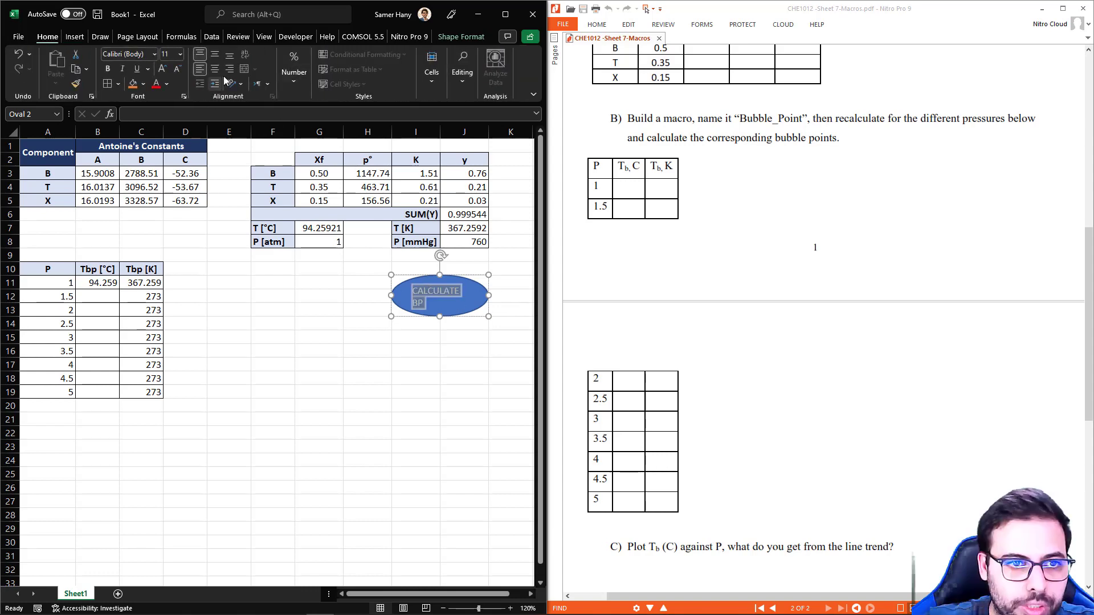
click(218, 70)
click(213, 56)
click(107, 68)
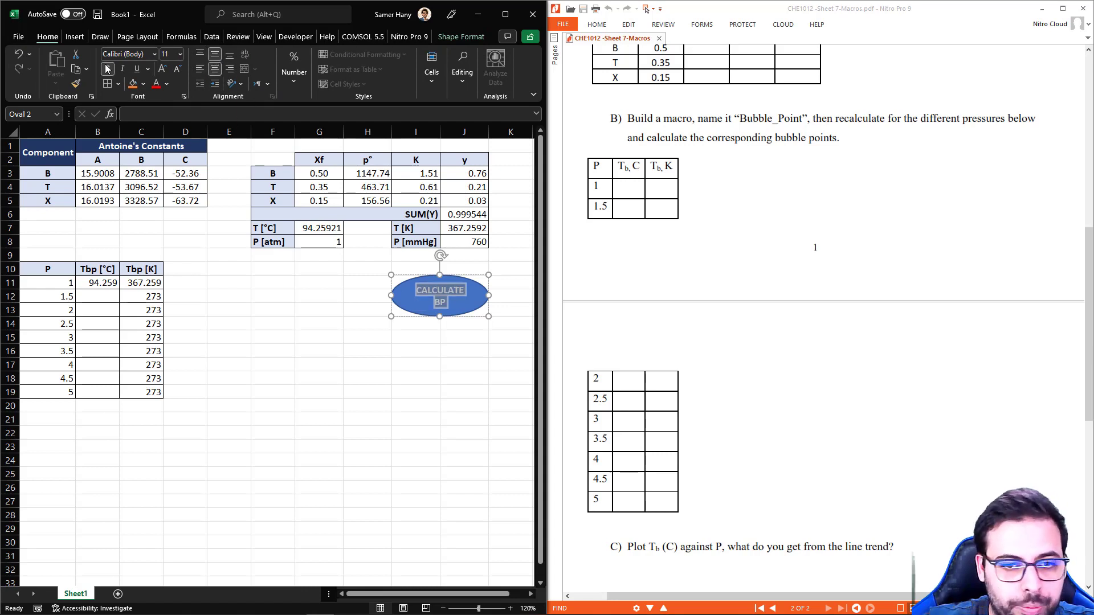
Reduce the oval's text size to 10 so that CALCULATE BP fits on one line
click(362, 385)
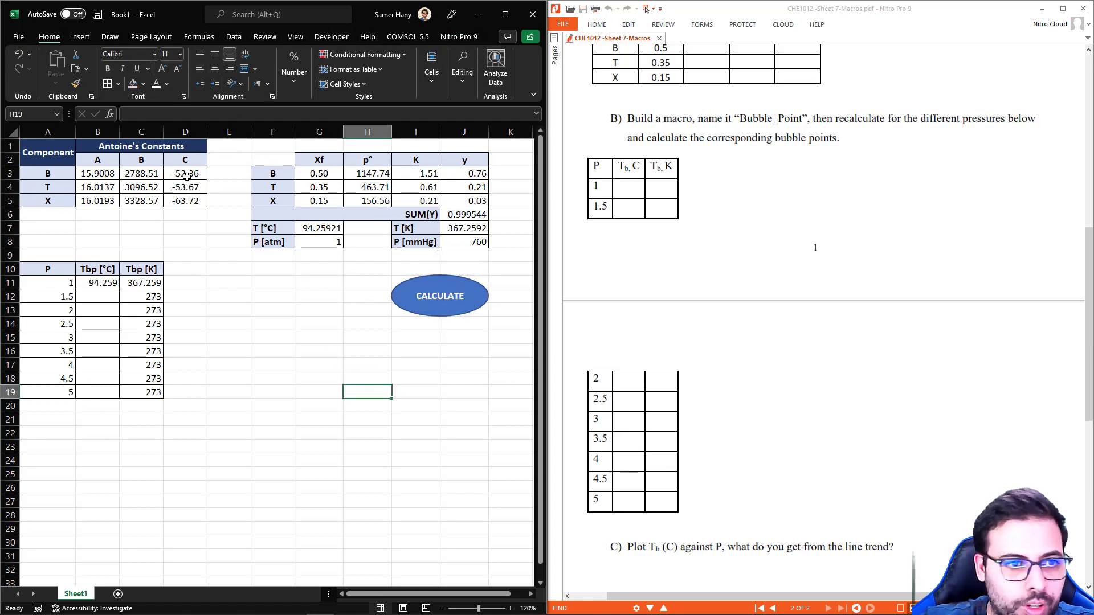
click(436, 293)
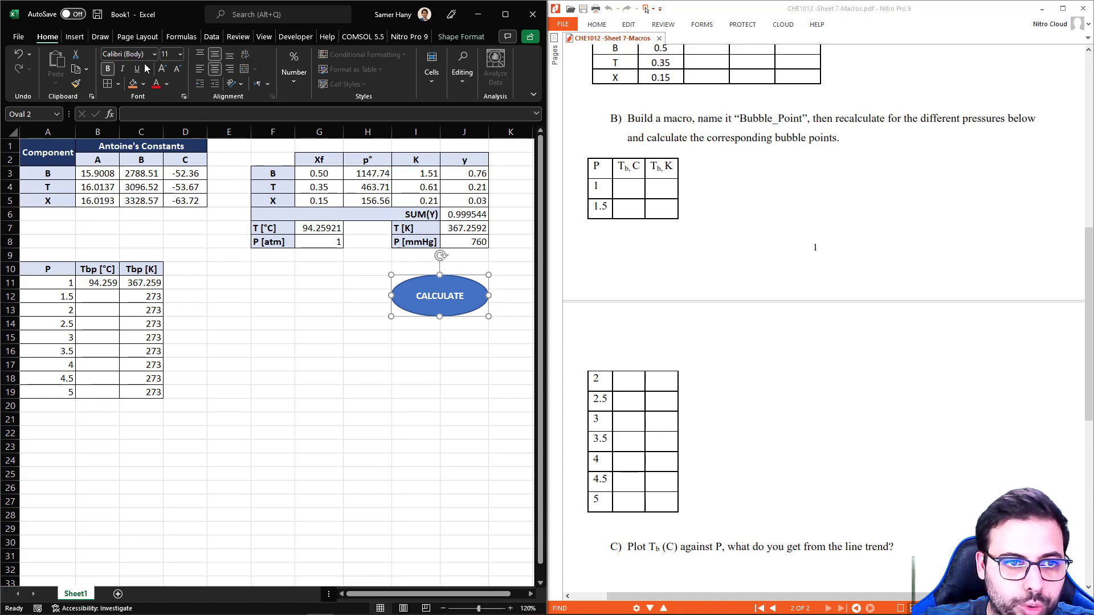
click(177, 69)
click(177, 69)
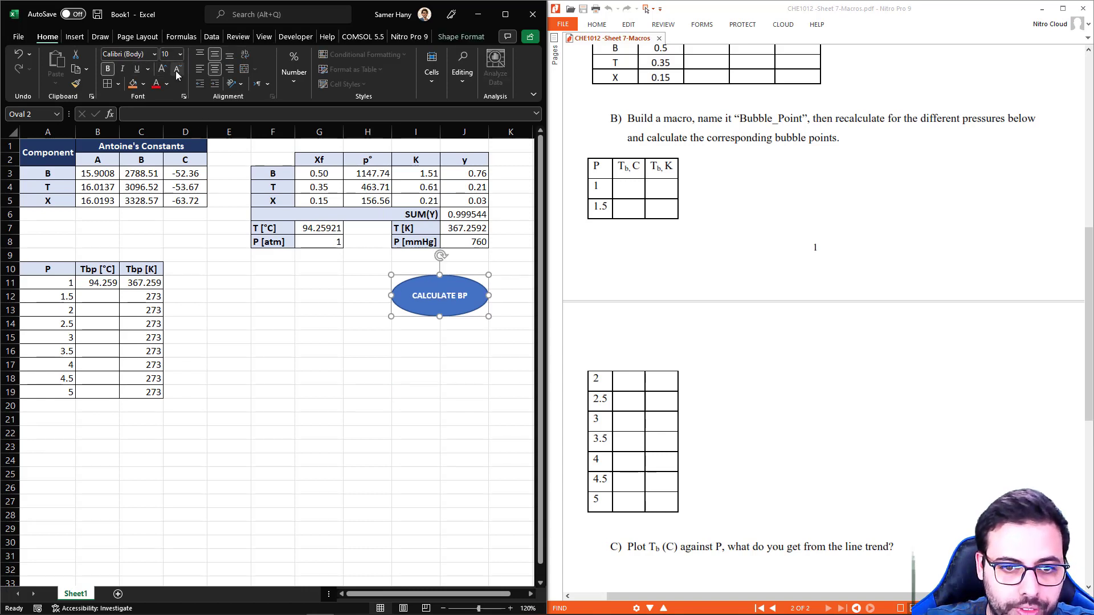
Assign the Macrobp macro to the CALCULATE BP oval and run it once from the shape
right_click(452, 287)
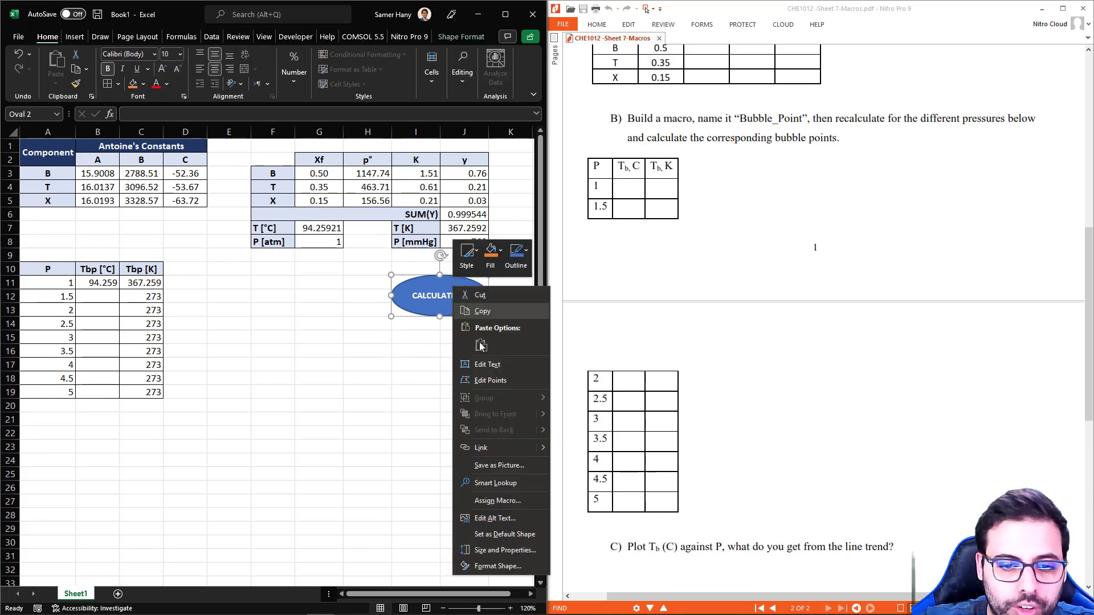
click(497, 500)
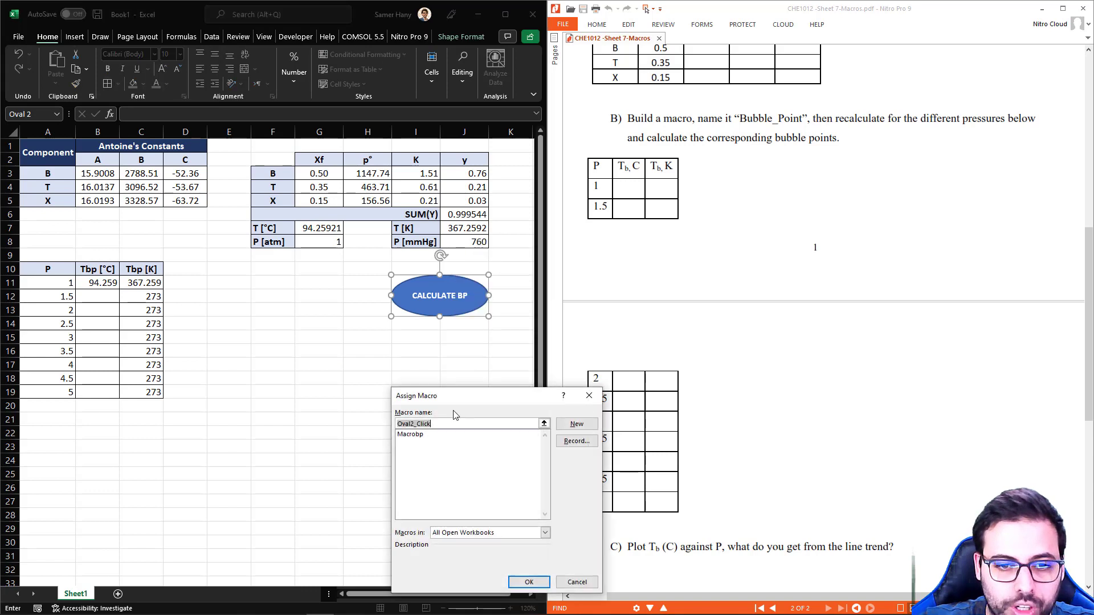
click(405, 434)
click(400, 436)
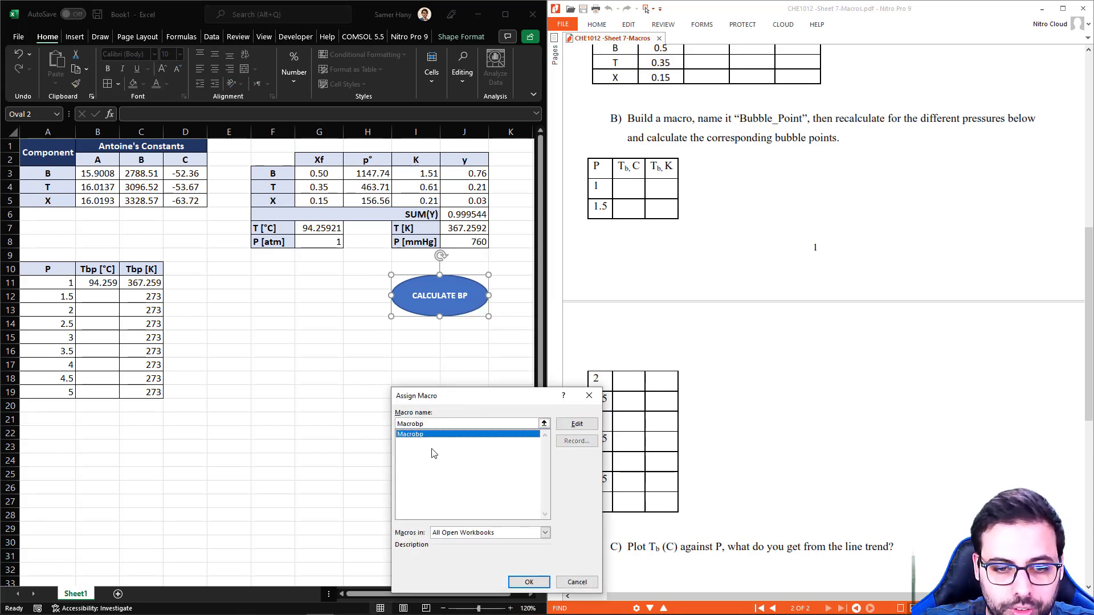
click(529, 582)
key(Escape)
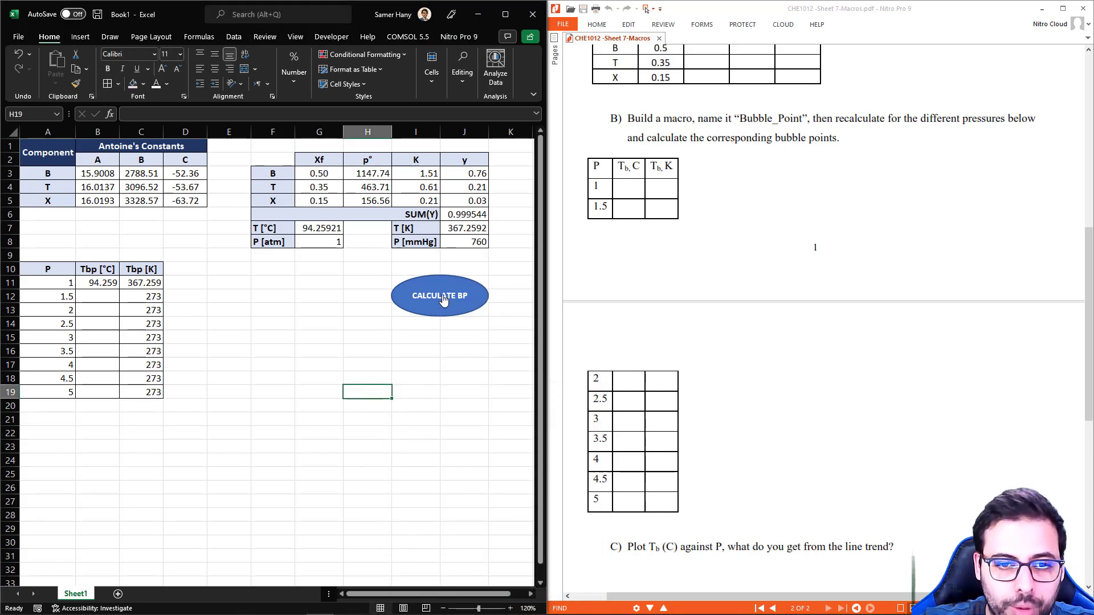
click(442, 301)
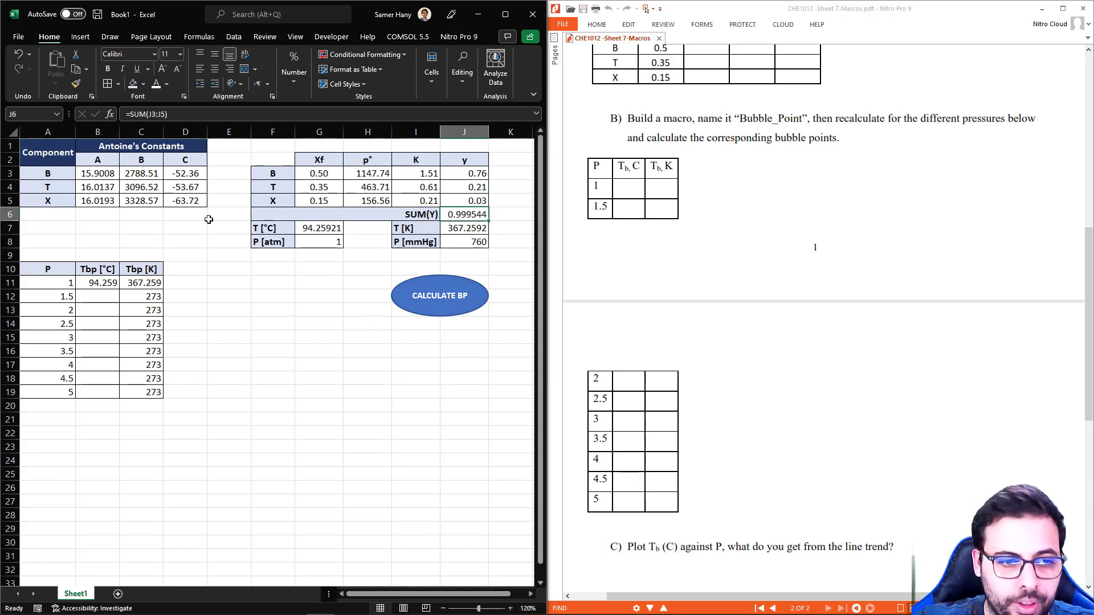
Set the pressure in G8 to 1.5 atm, run the bubble point calculation, and record 108.82 in cell B12
click(319, 244)
text(1.5)
key(Return)
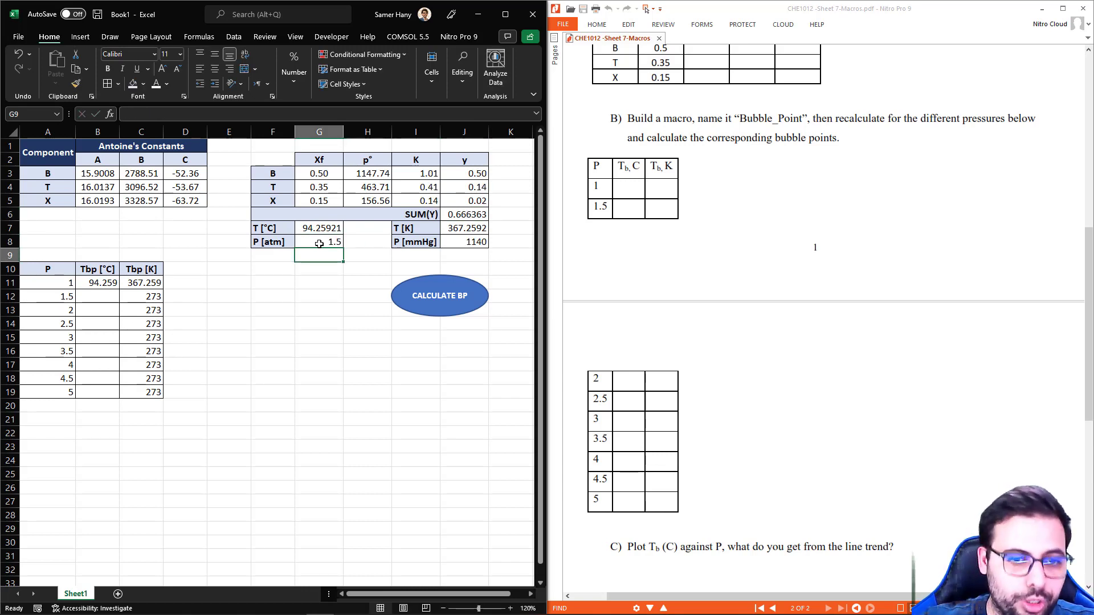
click(448, 304)
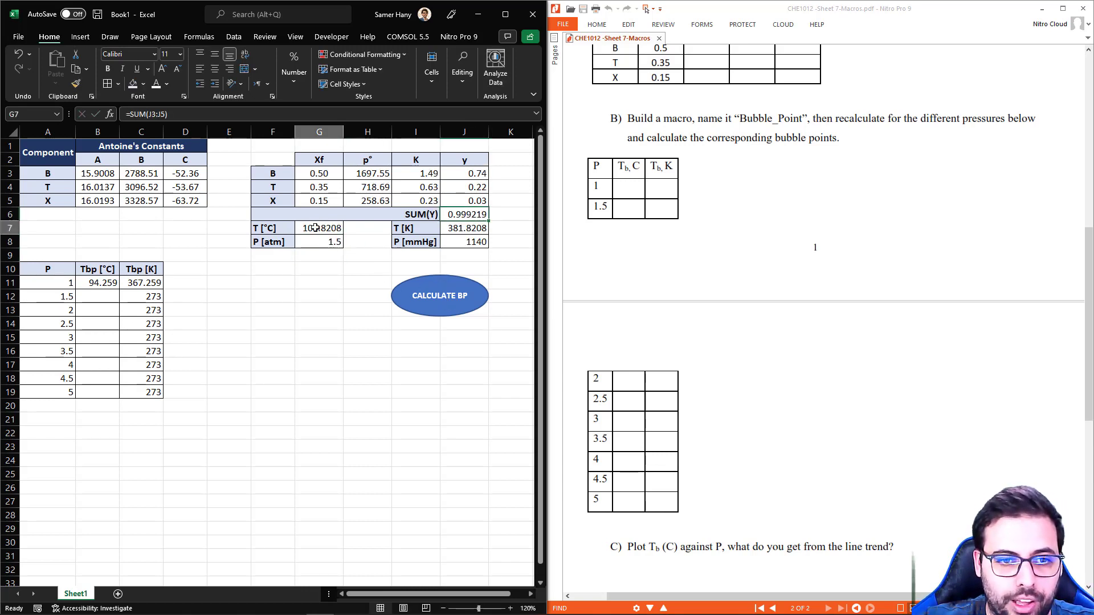
click(107, 300)
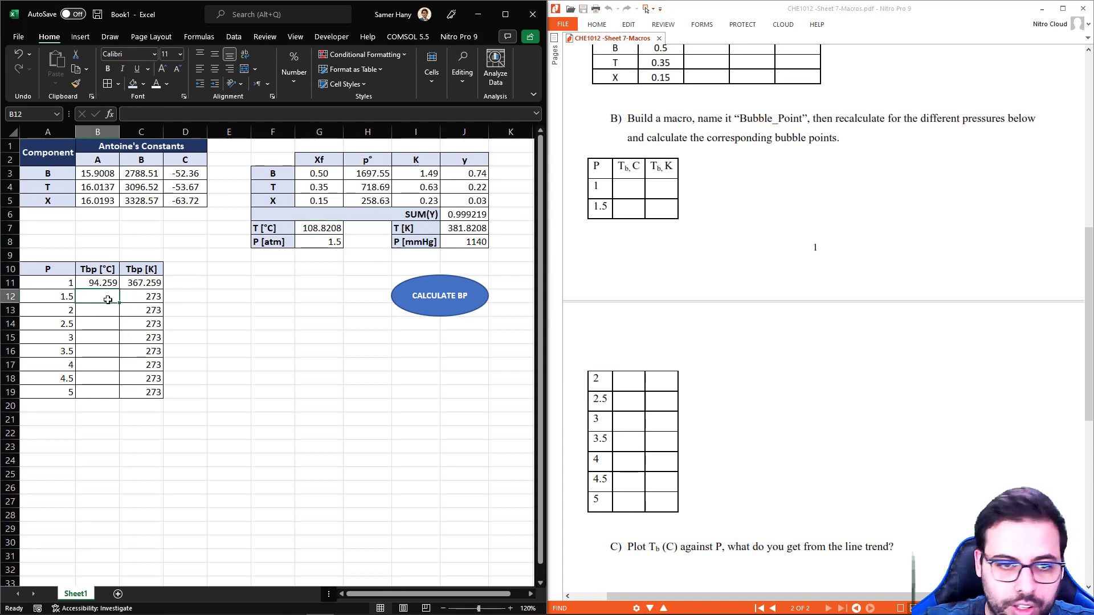
text(108.8)
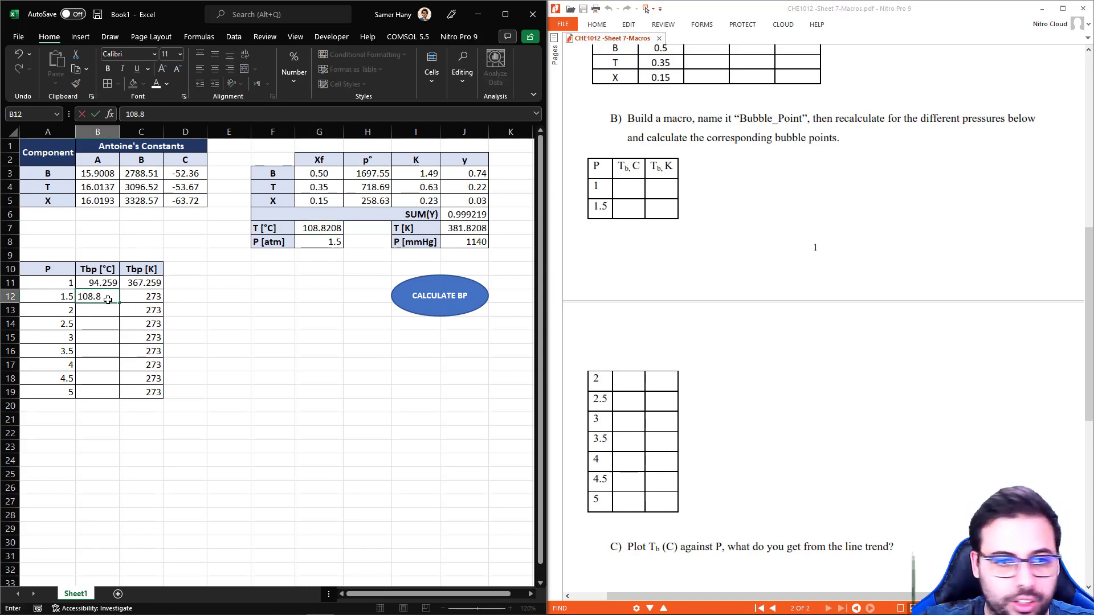
text(2)
key(Return)
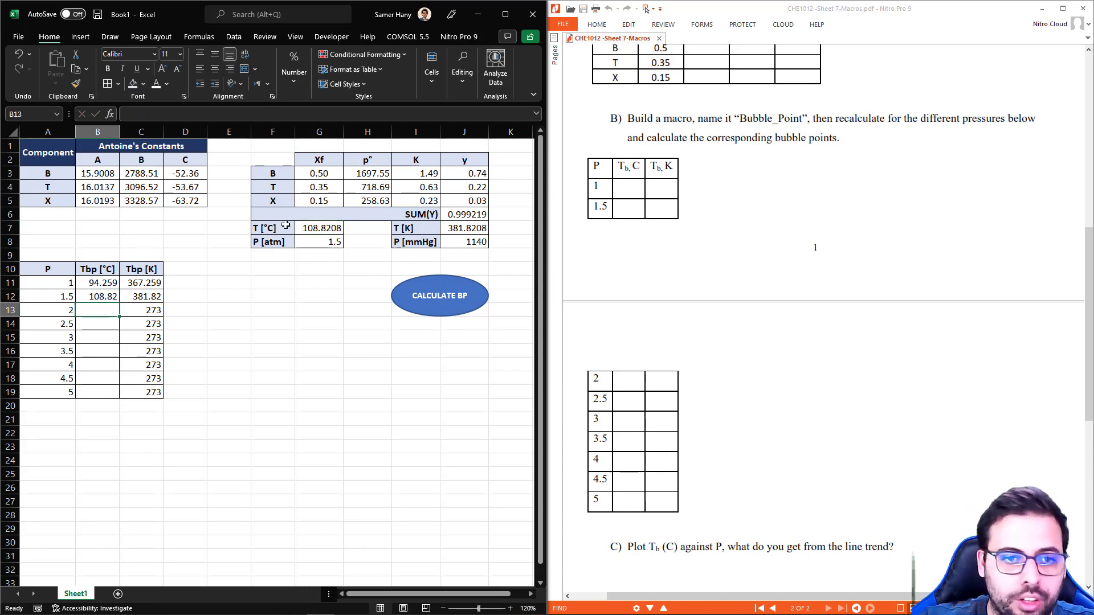
Set the pressure in G8 to 2 atm, run the bubble point calculation, and record 120.02 in cell B13
click(316, 242)
text(2)
key(Return)
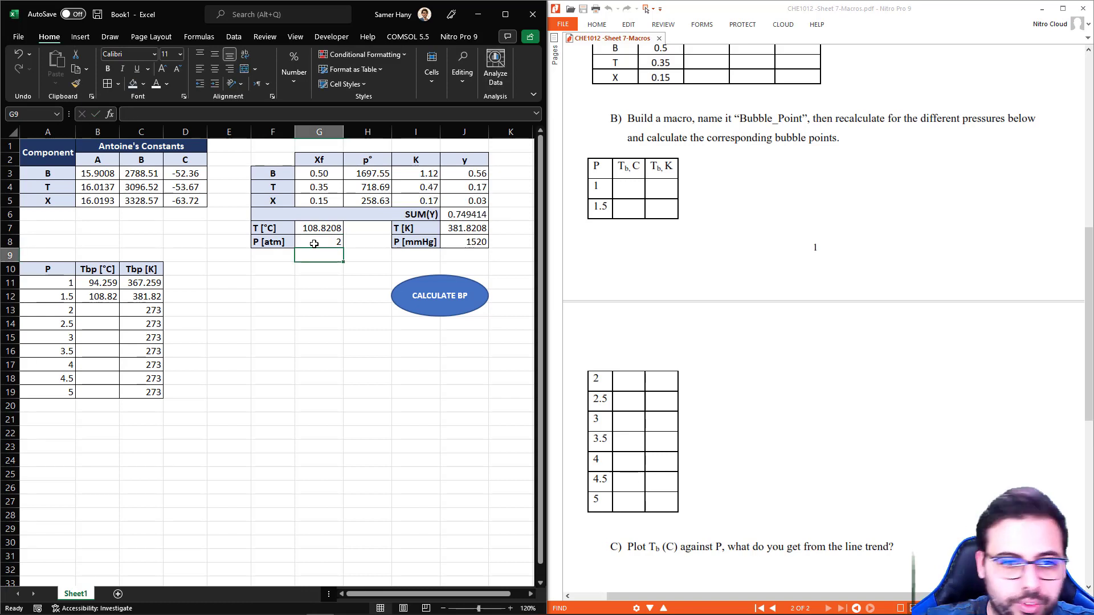
click(440, 296)
click(94, 312)
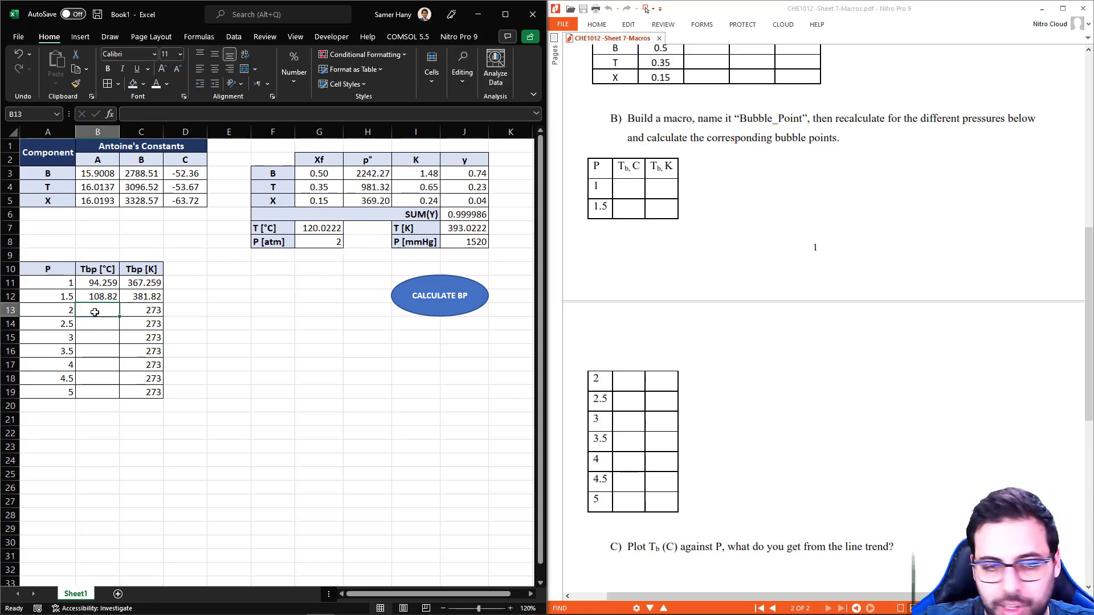
text(120.02)
key(Return)
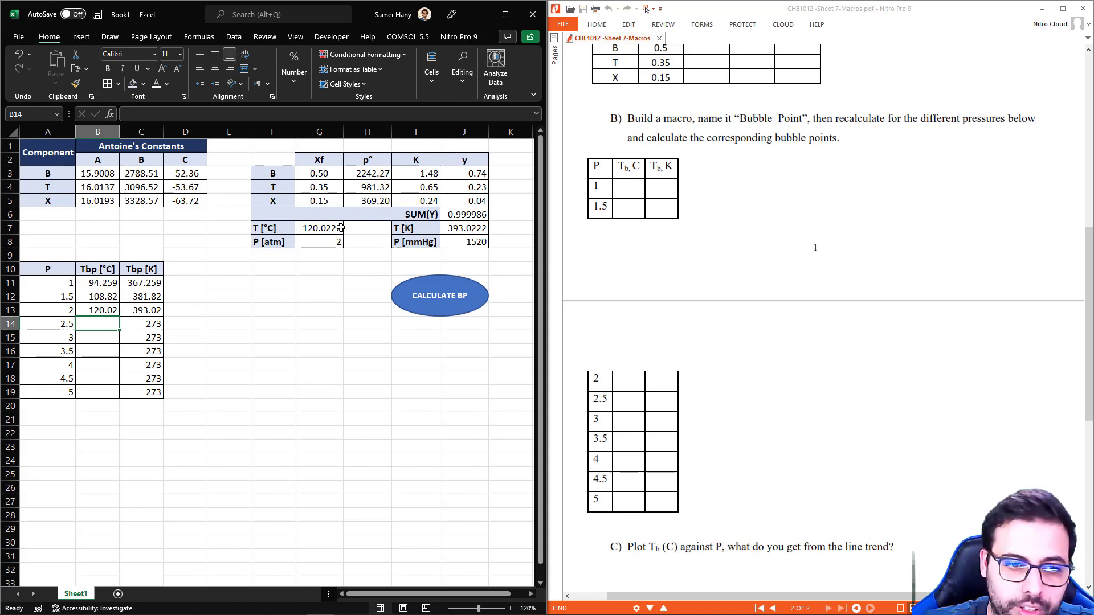
click(318, 232)
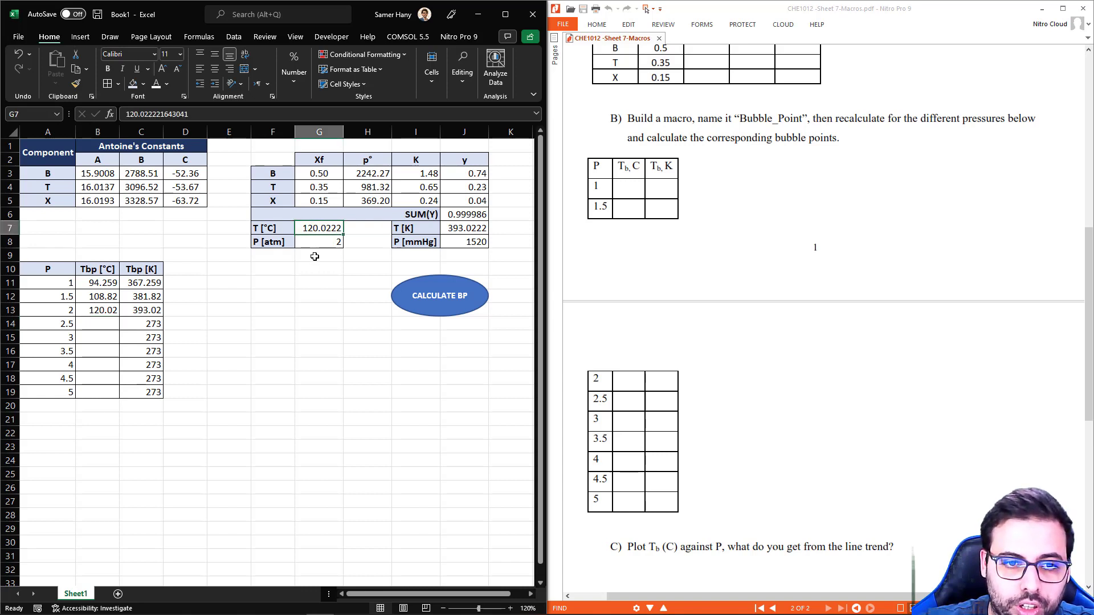
click(317, 247)
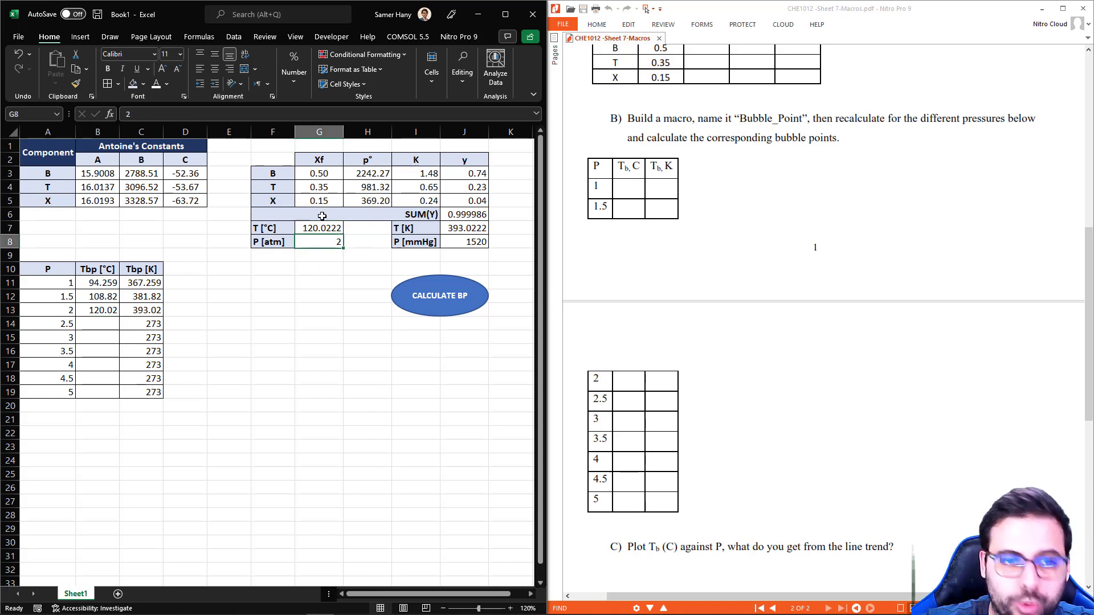
click(91, 322)
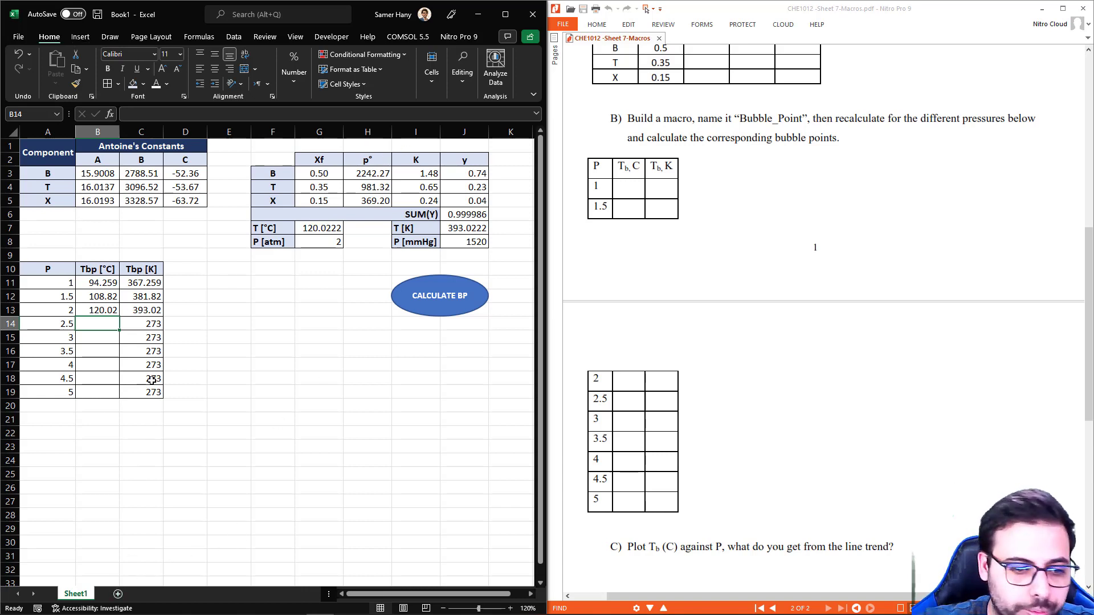
Create a copy of Sheet1 at the end of the same workbook
right_click(74, 593)
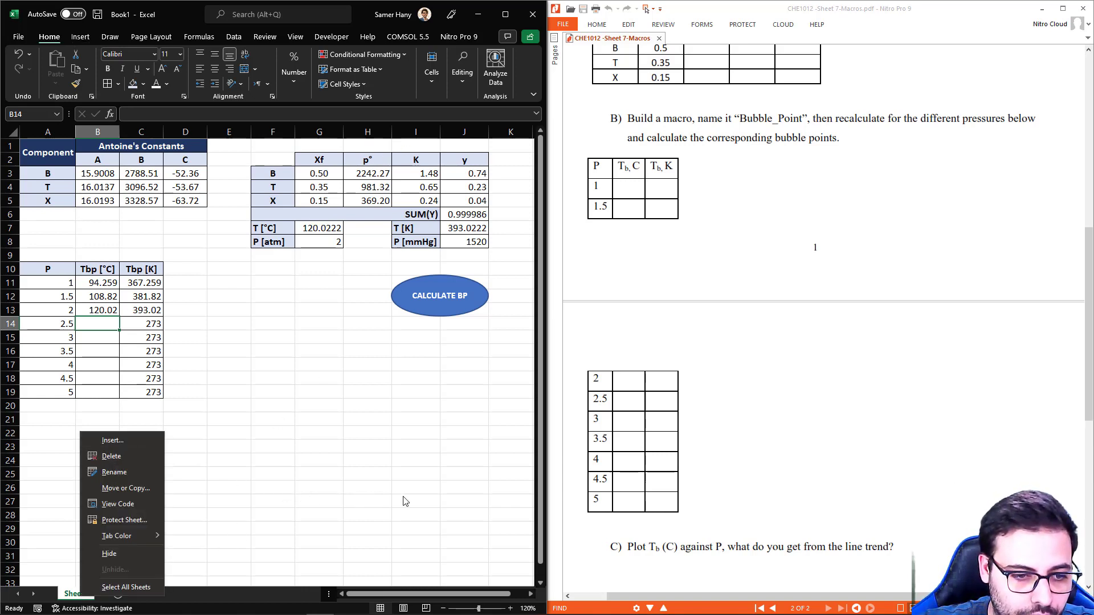
click(142, 488)
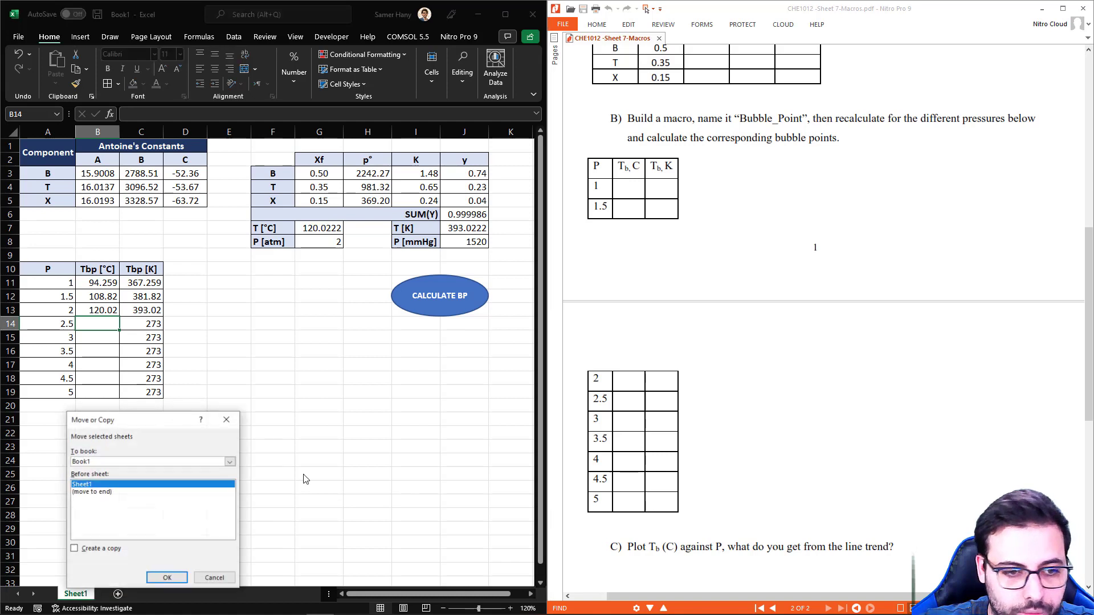
click(109, 463)
click(110, 464)
click(98, 548)
click(104, 495)
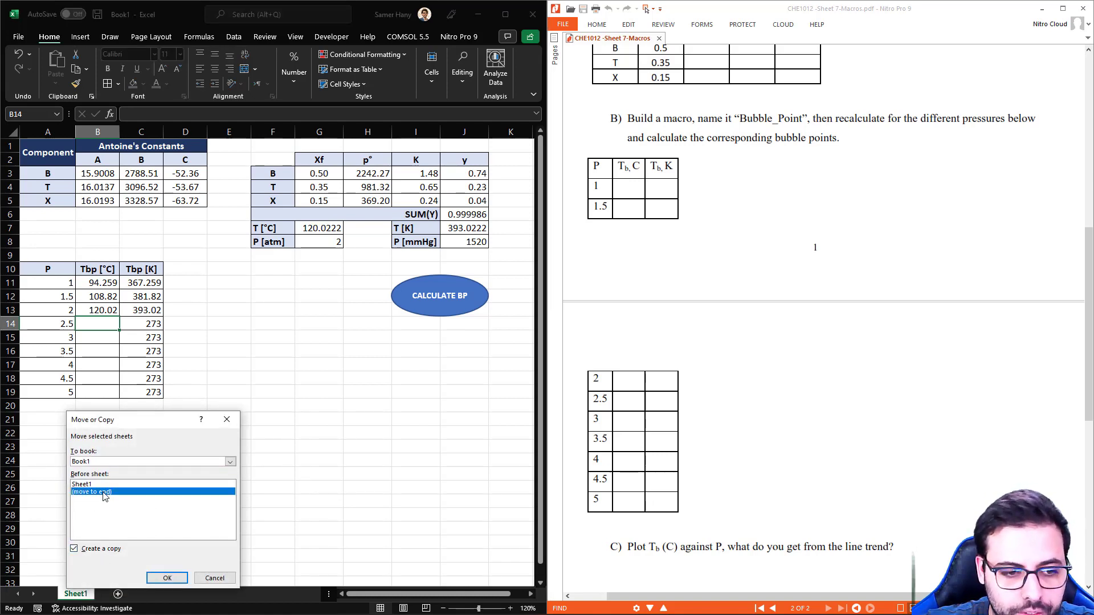
click(164, 577)
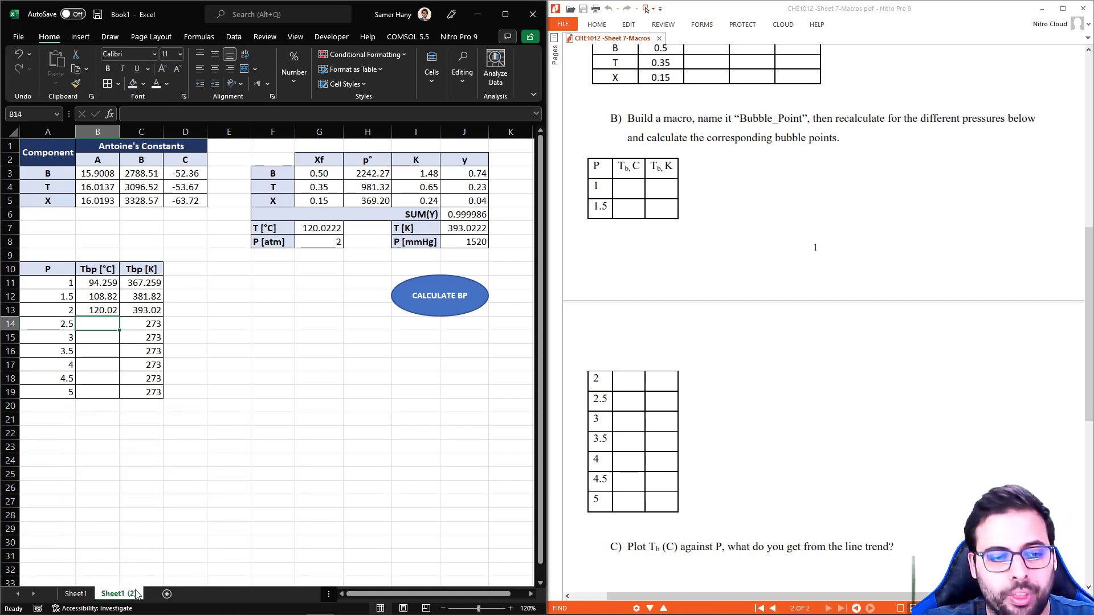
Rename the copied worksheet as Sheet2
double_click(117, 594)
text(Sheet2)
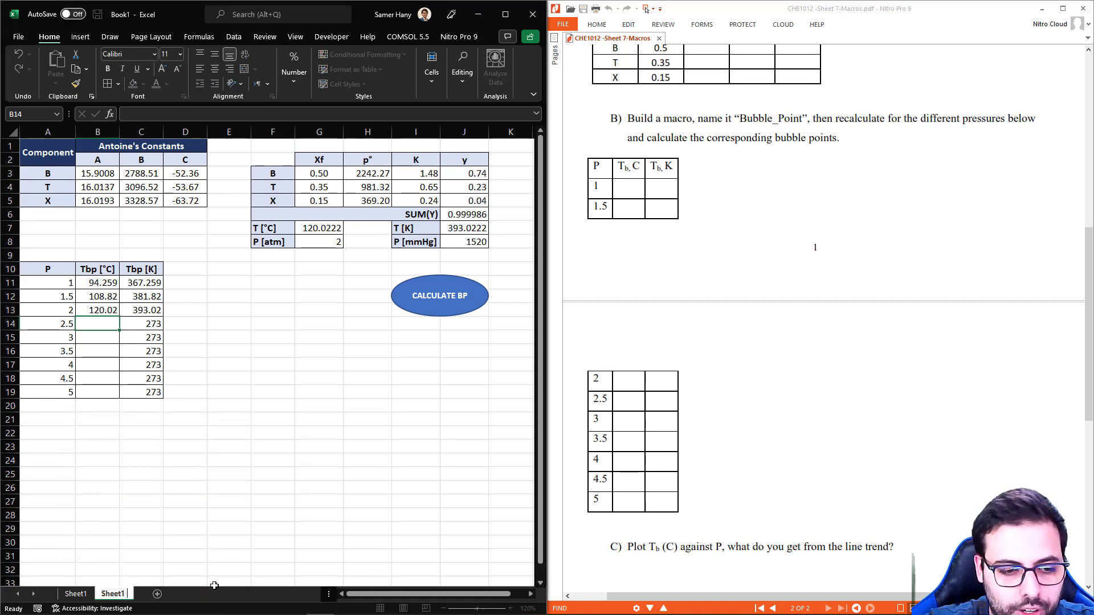
key(Return)
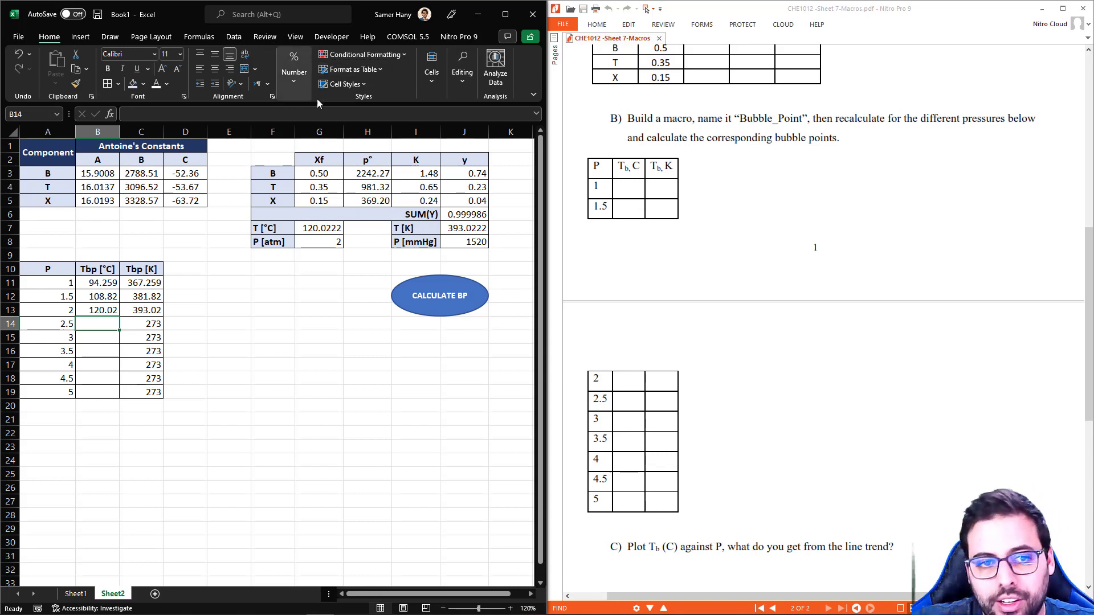
Set the temperature in cell G7 of Sheet2 to 100 °C
click(312, 228)
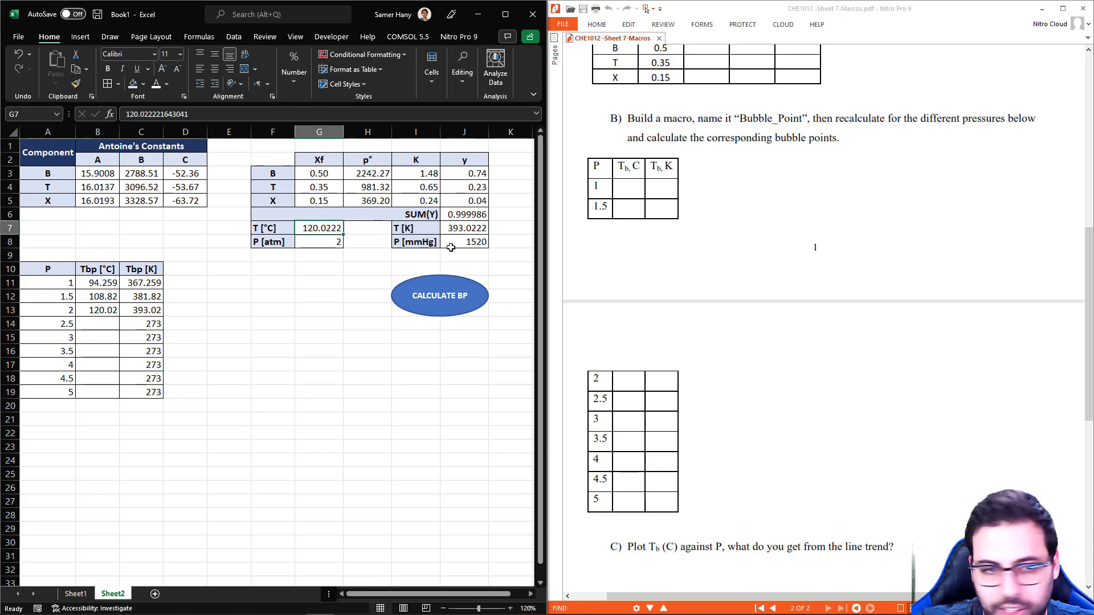
text(100)
key(Return)
click(471, 216)
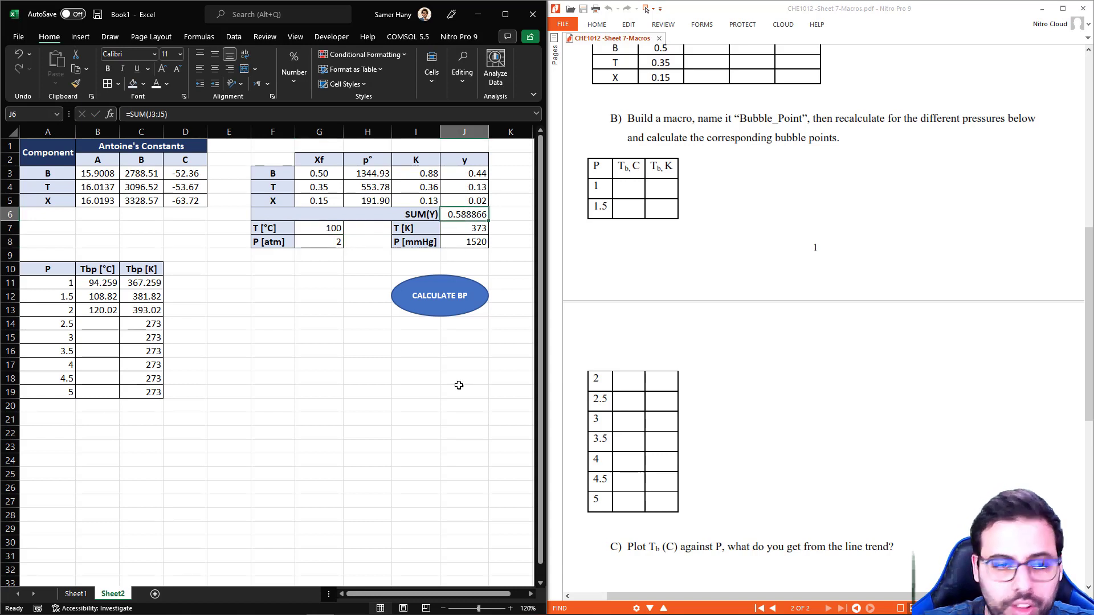
click(323, 226)
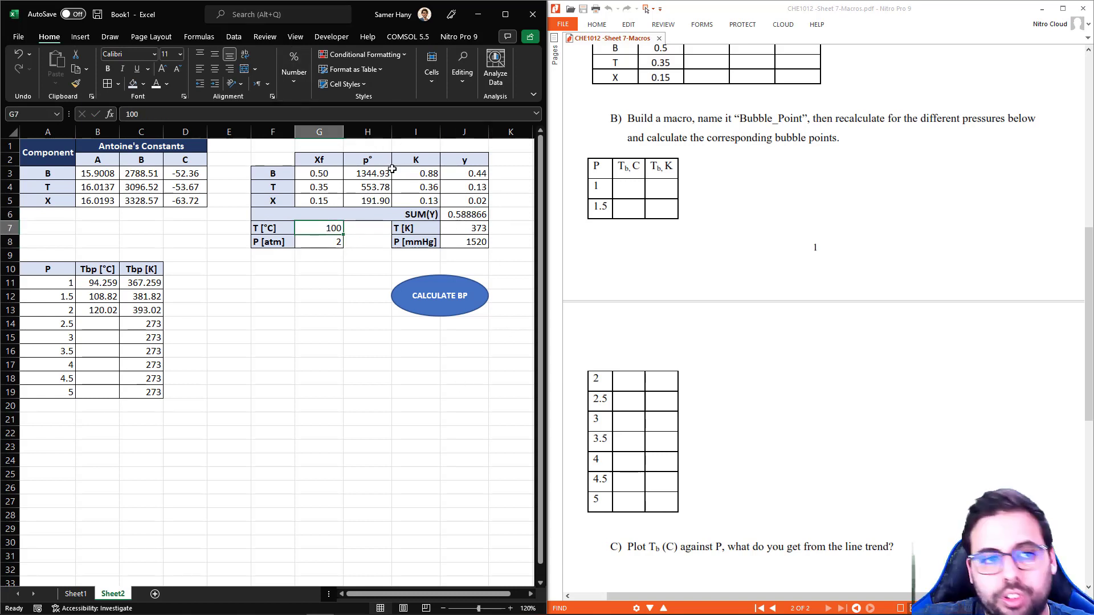
Check in the list of available Excel add-ins that Solver Add-in is enabled, and accept the selection
click(234, 37)
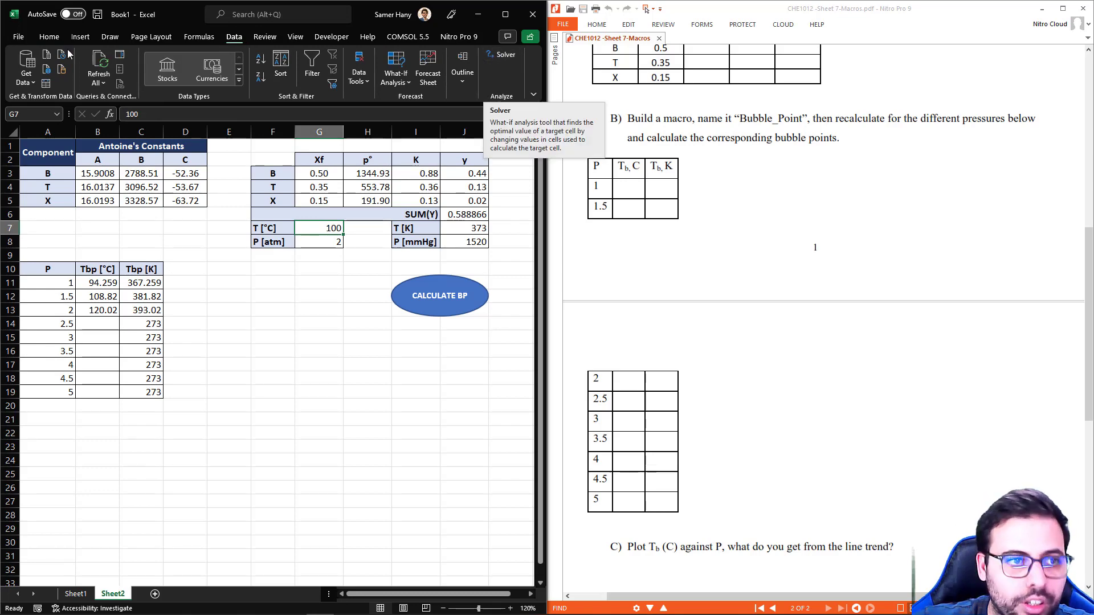
click(18, 36)
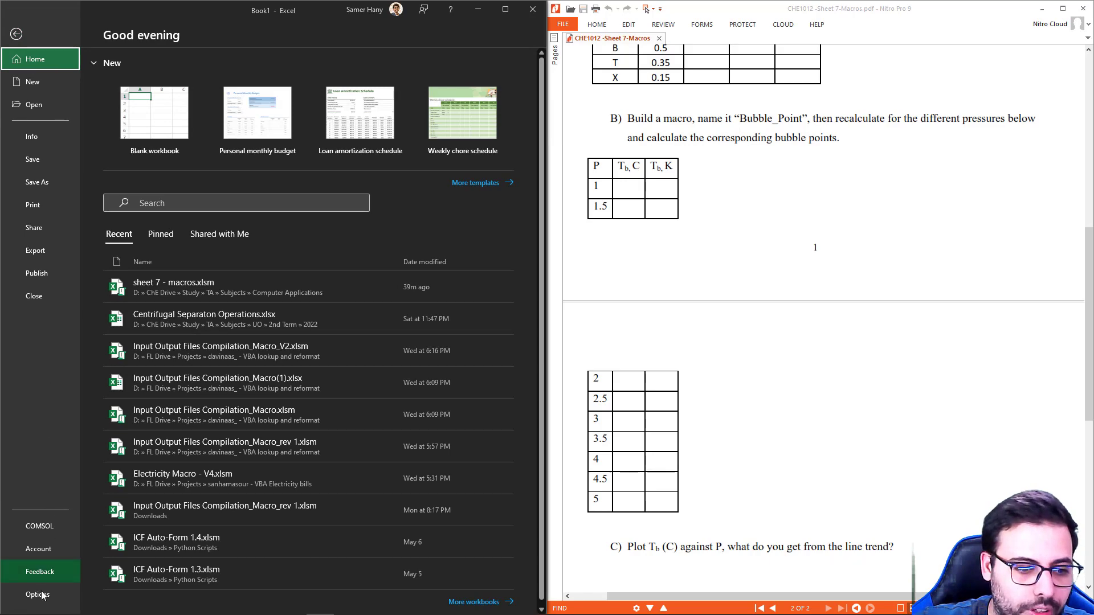
click(38, 594)
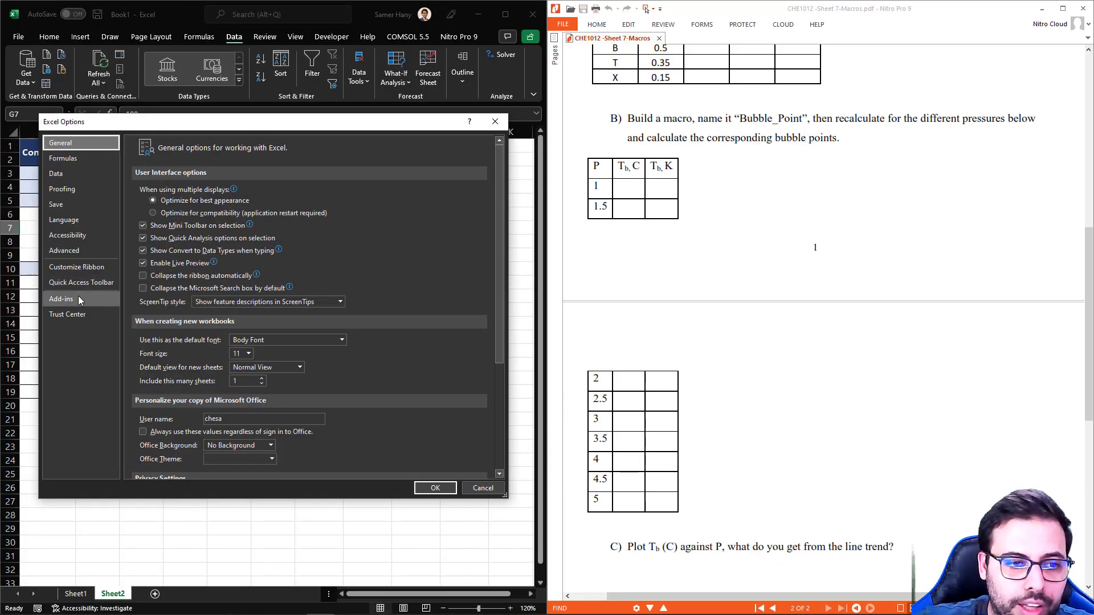
click(73, 301)
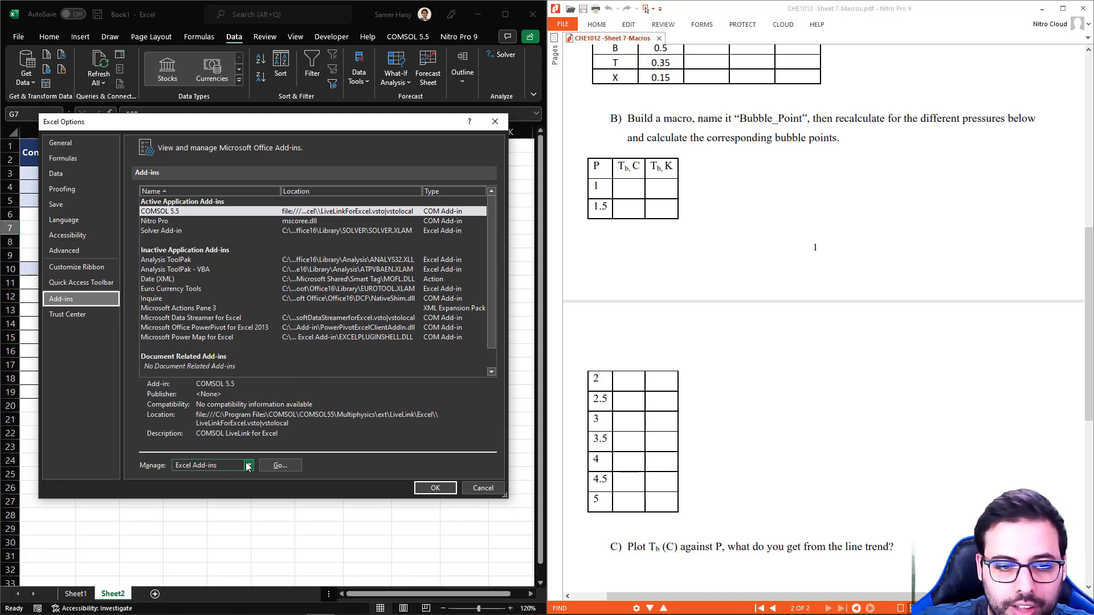
click(274, 467)
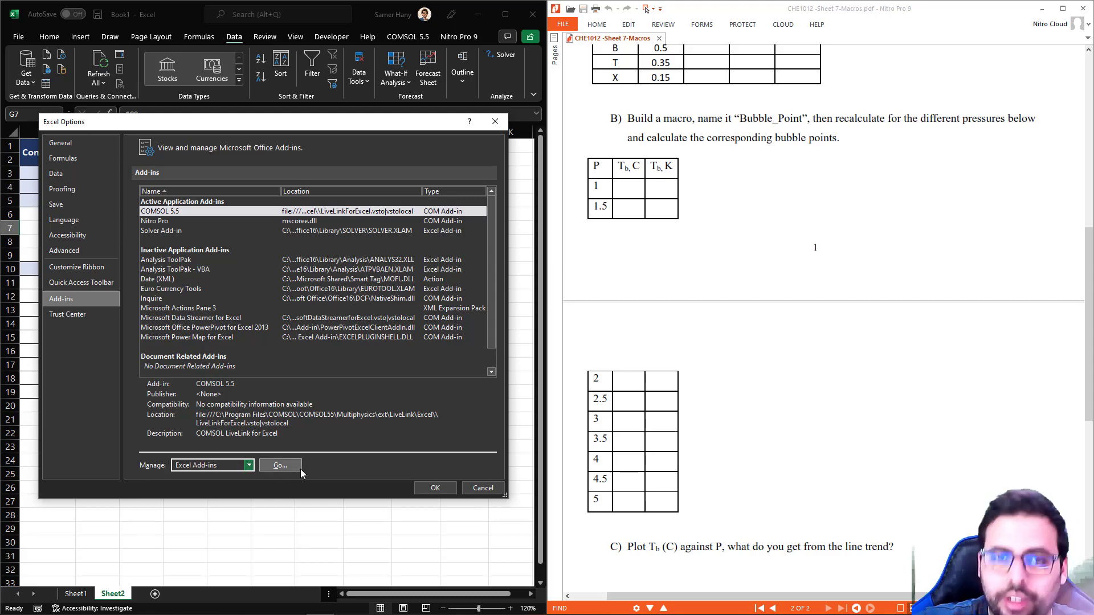
click(275, 467)
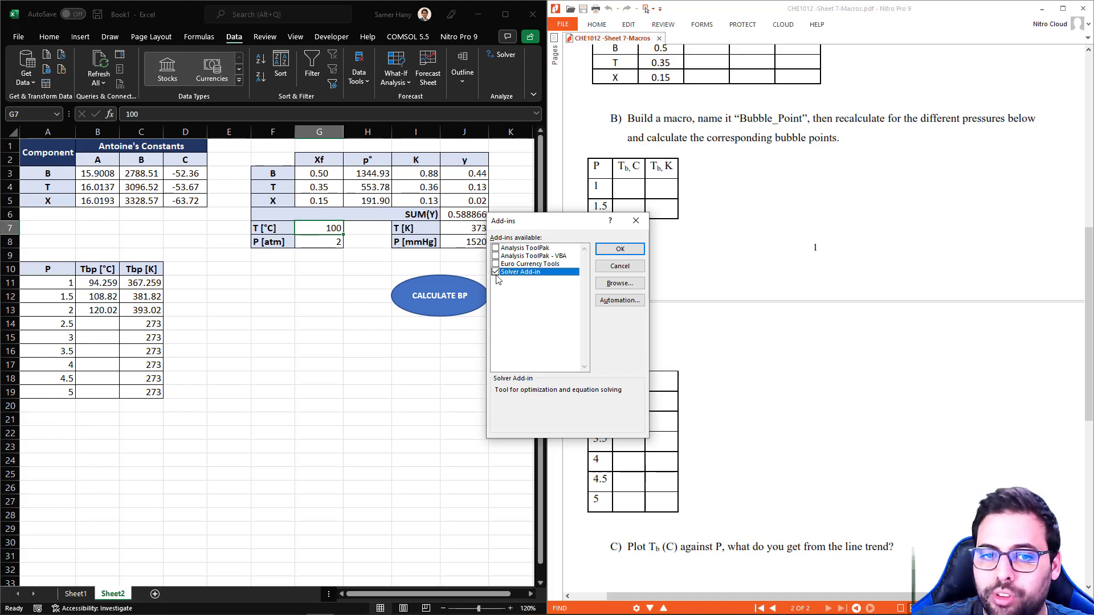
click(620, 249)
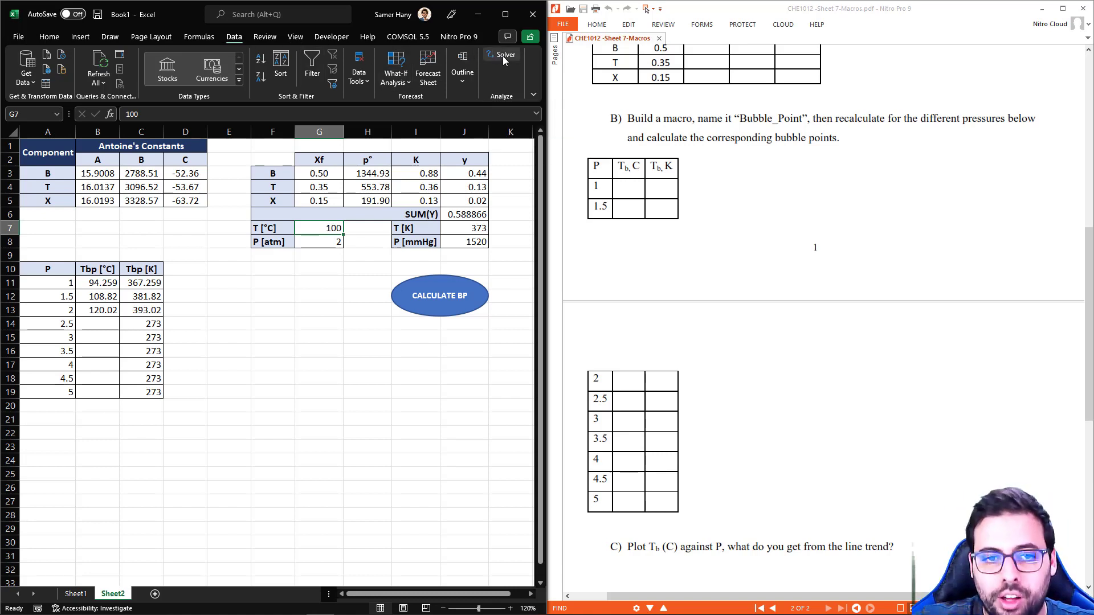
Set up Solver on Sheet2 with SUM(Y) cell J6 as the objective, a target value of 1, and temperature cell G7 as the variable
click(459, 219)
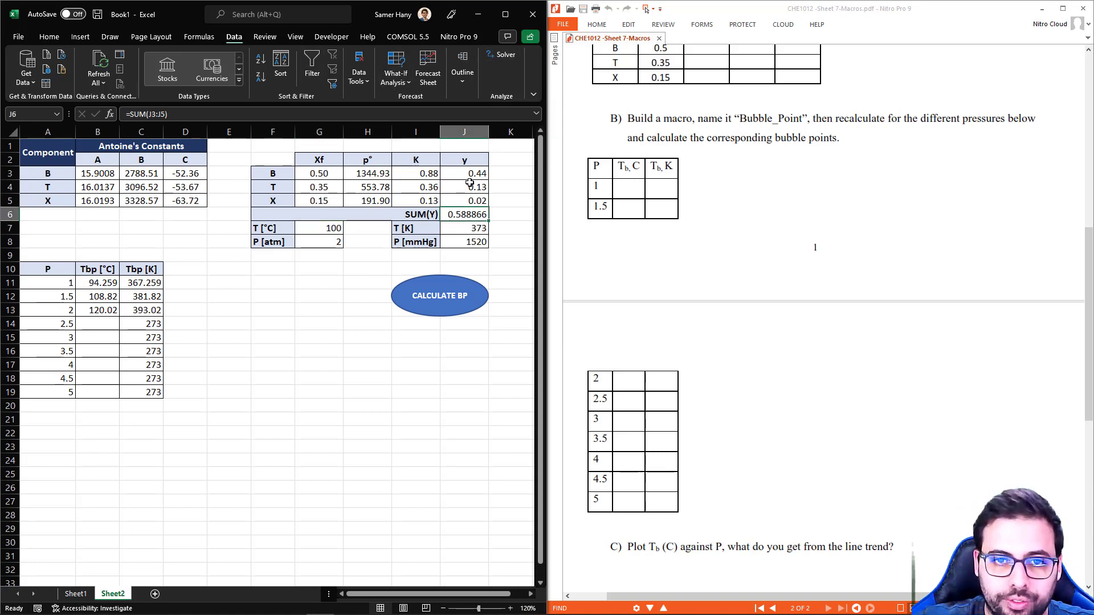
click(503, 54)
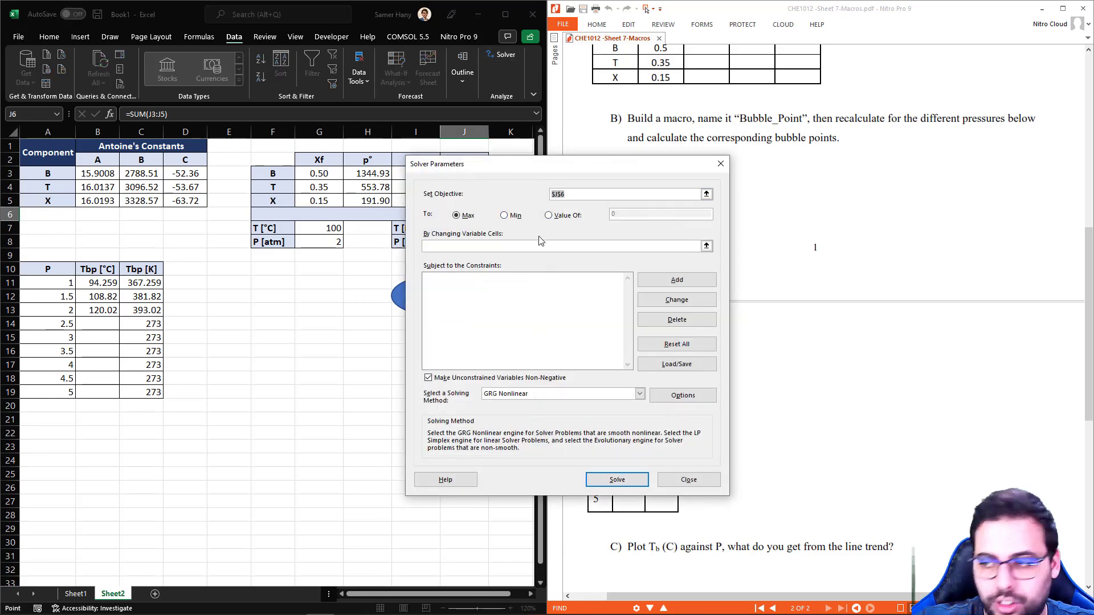
drag(582, 166, 693, 200)
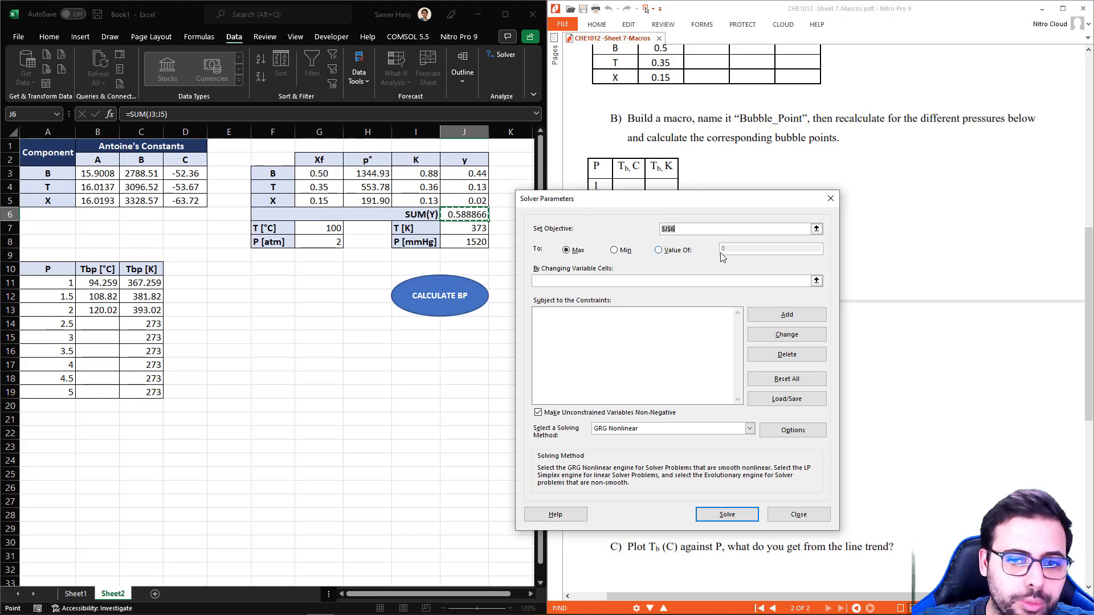
click(665, 251)
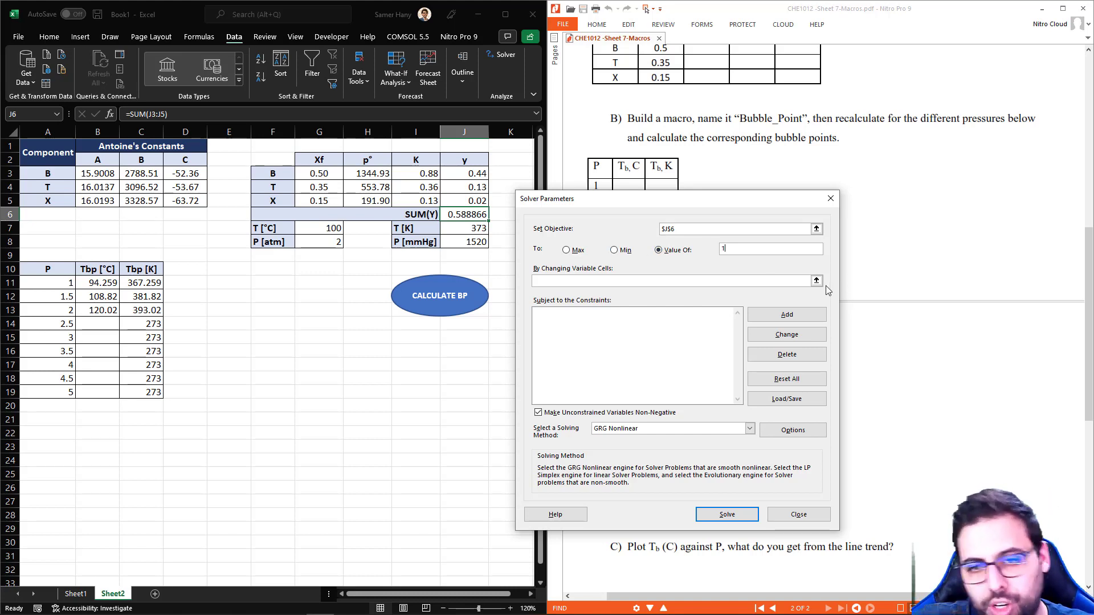
click(657, 279)
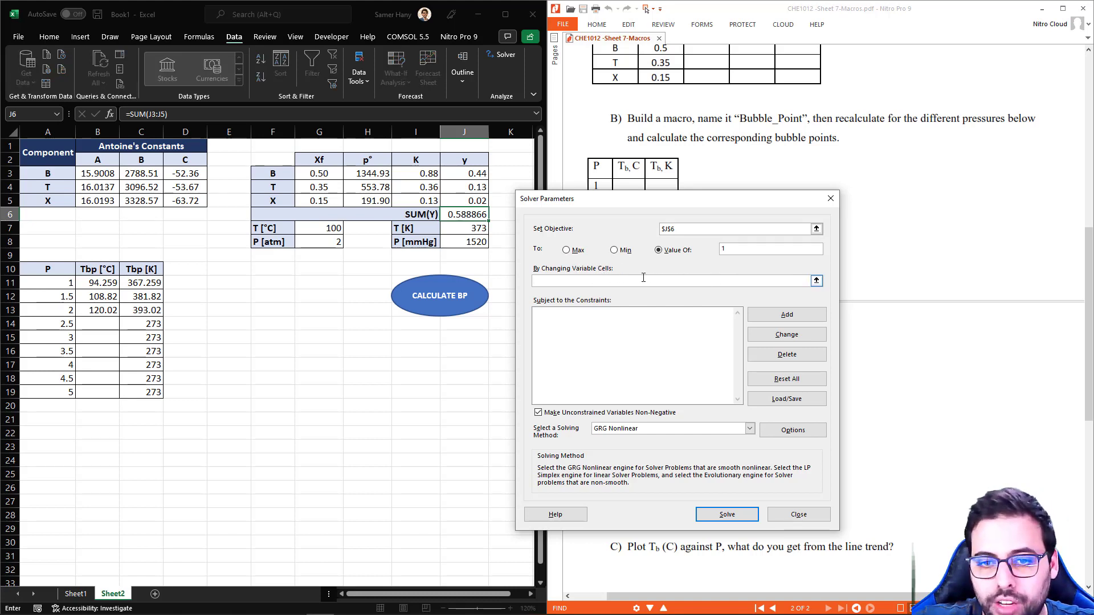
click(817, 280)
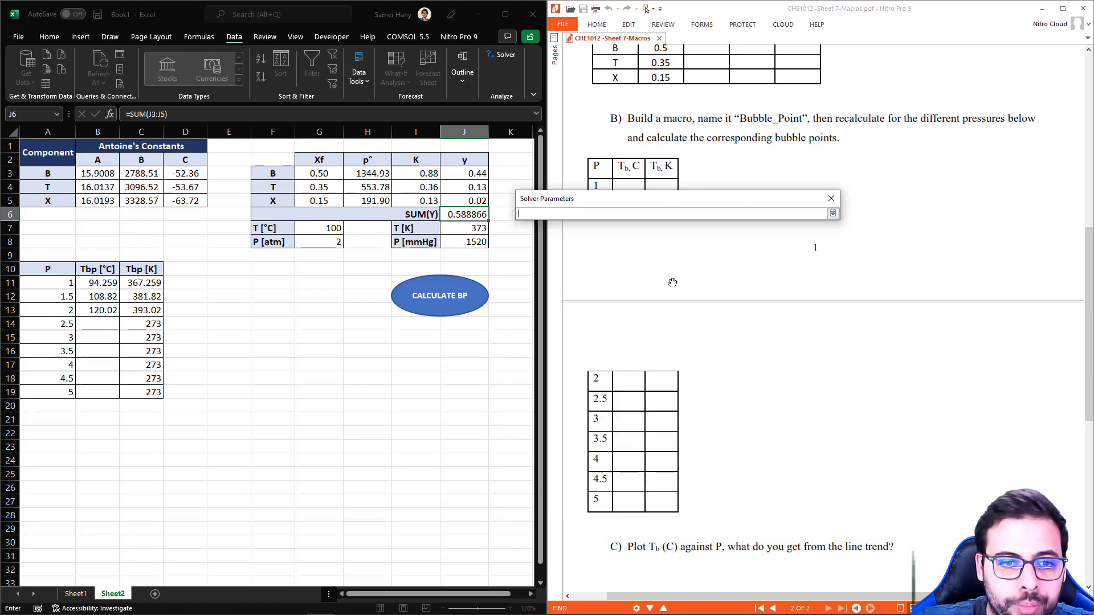
click(305, 229)
key(Return)
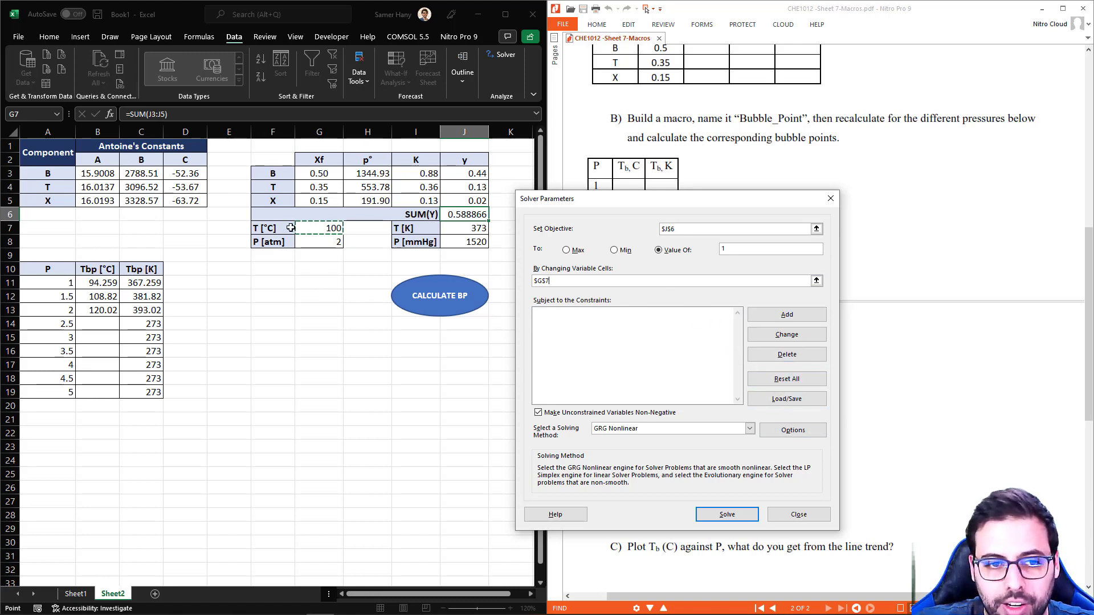
Add a Solver constraint requiring temperature cell G7 to be >= 0
click(786, 316)
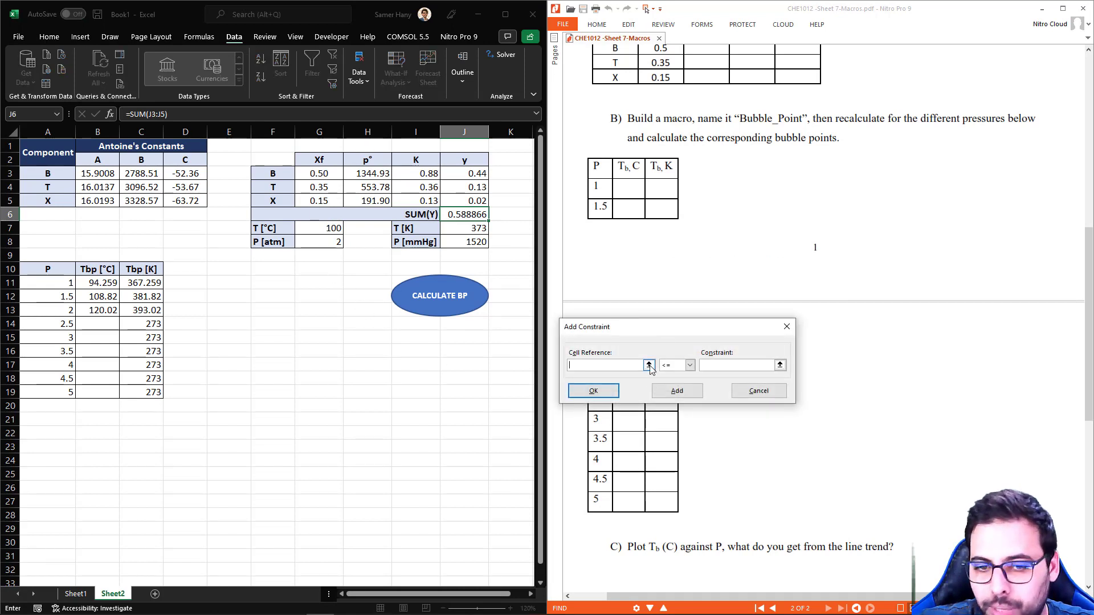
click(312, 227)
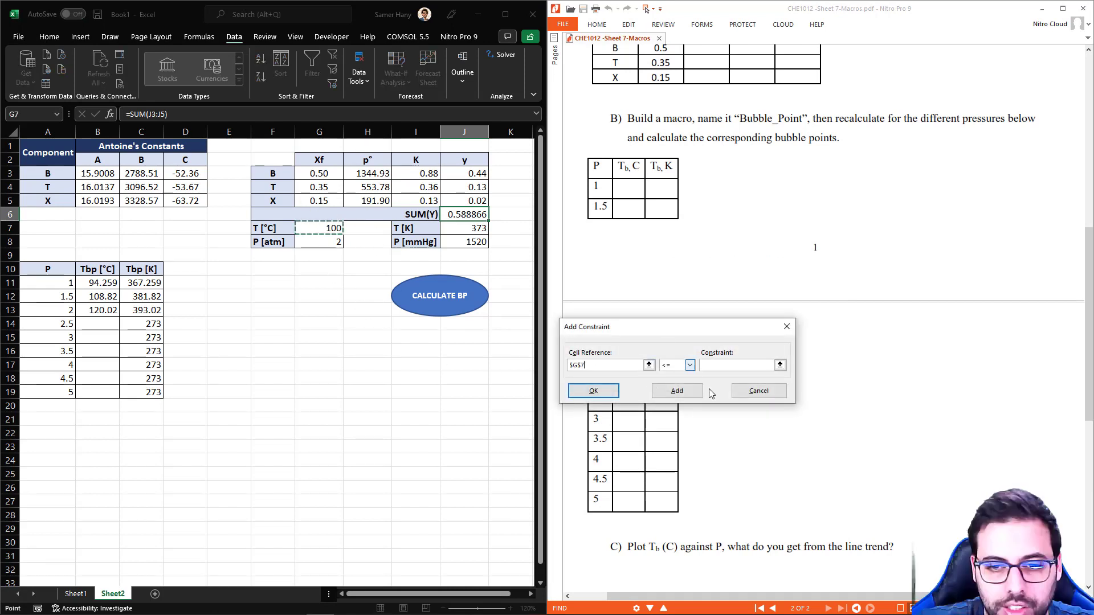
click(690, 365)
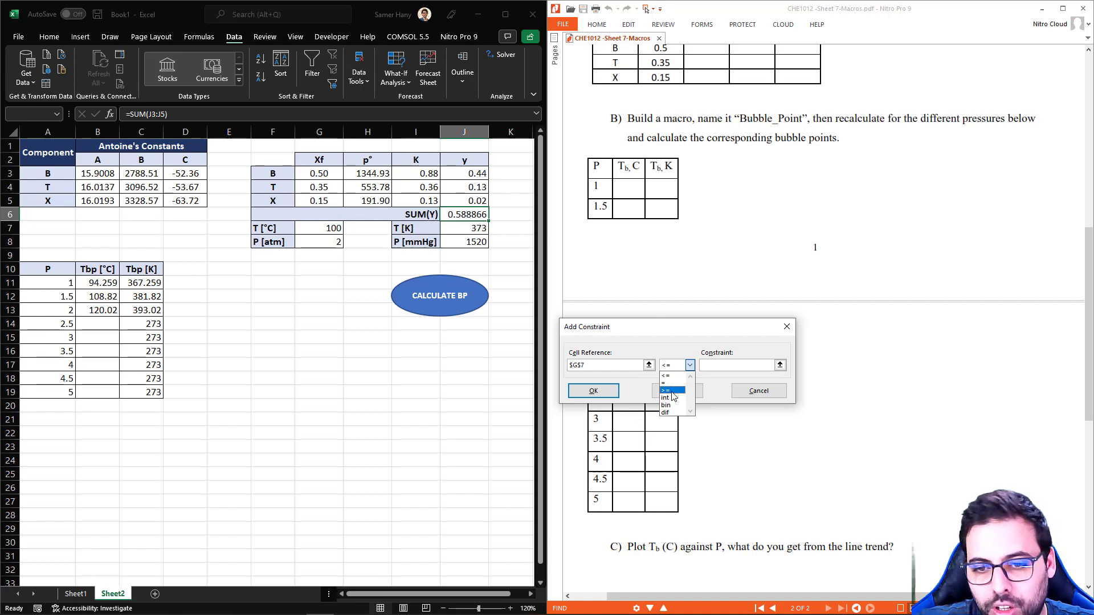
click(673, 392)
click(706, 368)
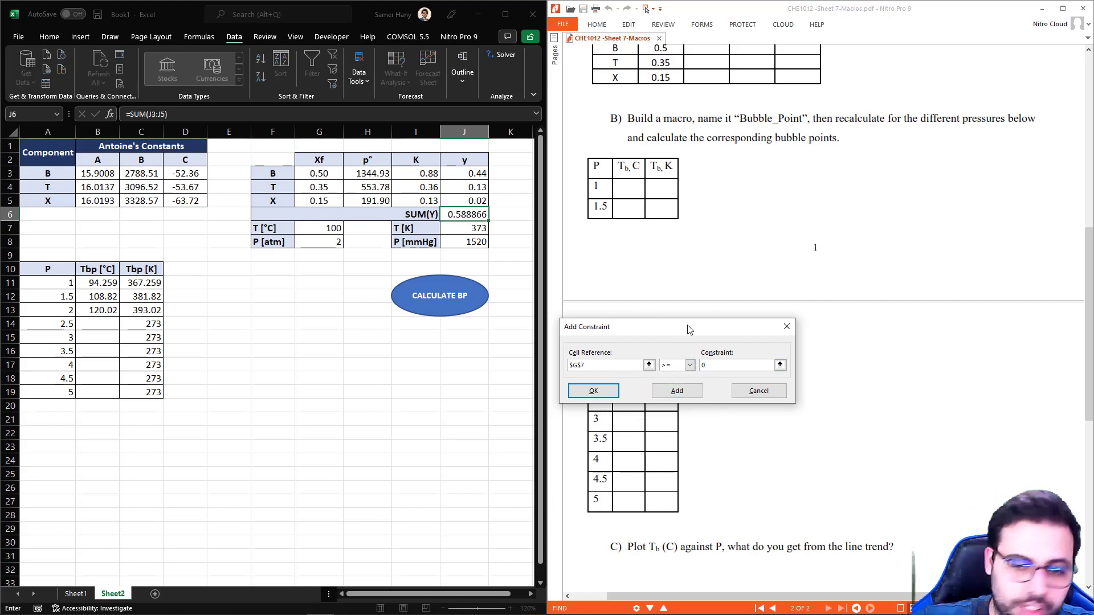
click(595, 389)
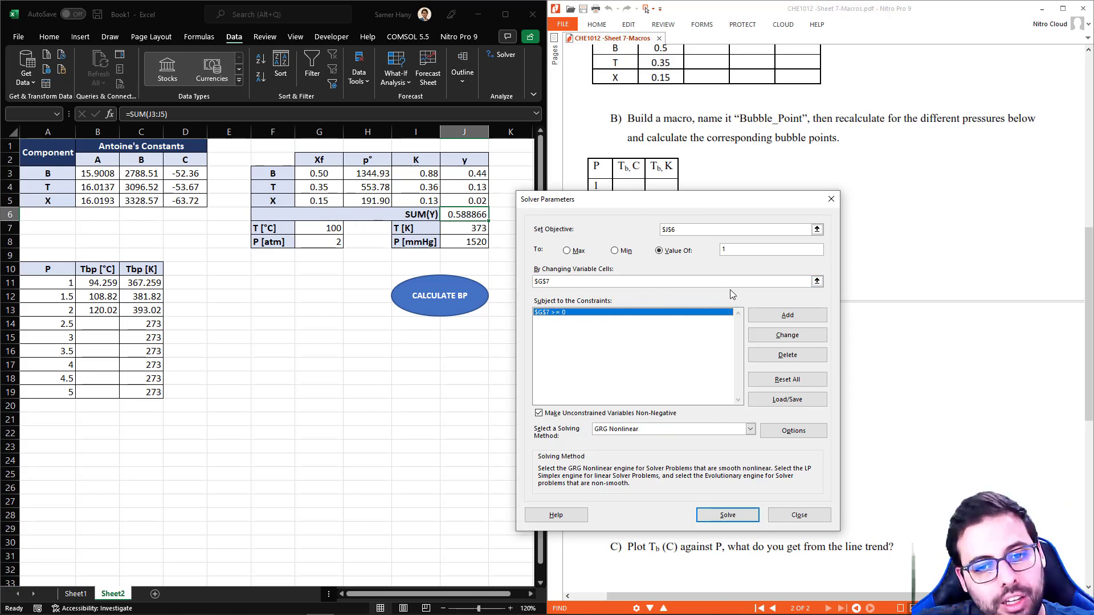
Run Solver with the GRG Nonlinear method and keep the solution
click(742, 520)
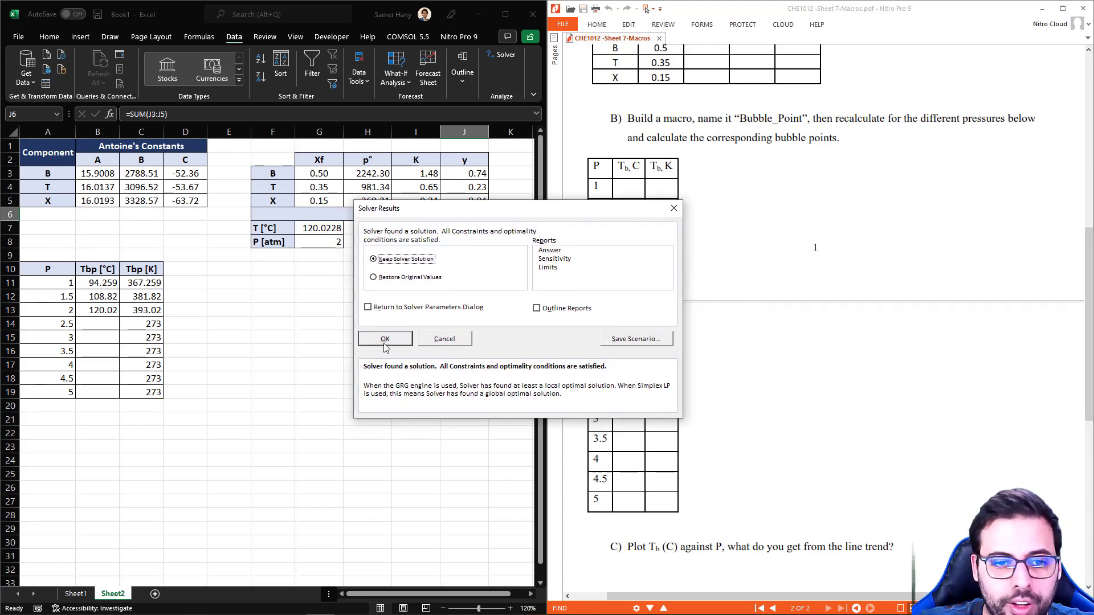
click(385, 340)
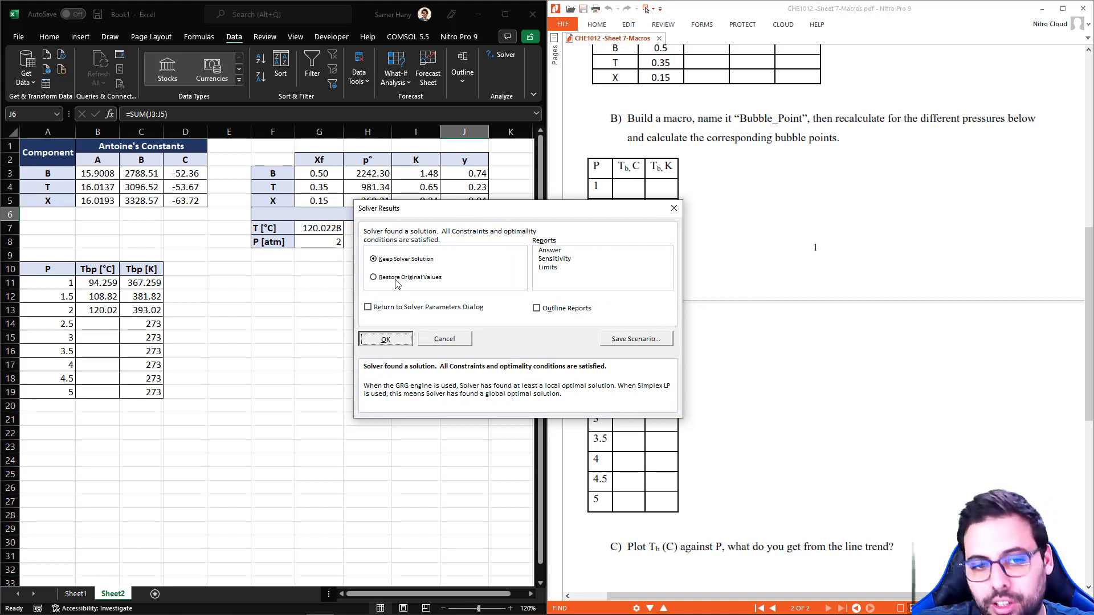
click(385, 339)
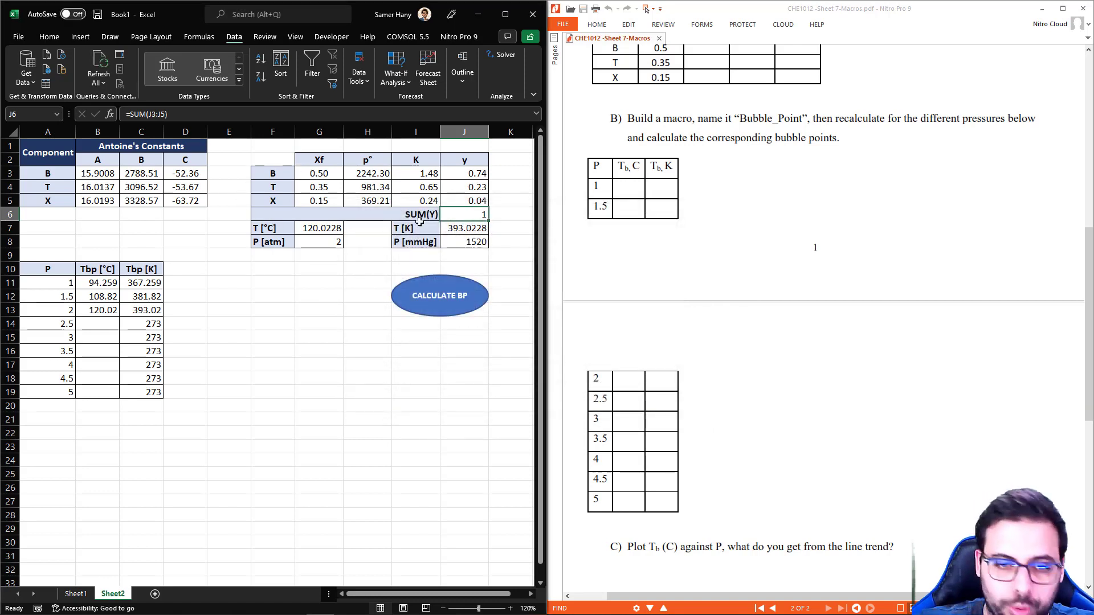
click(436, 294)
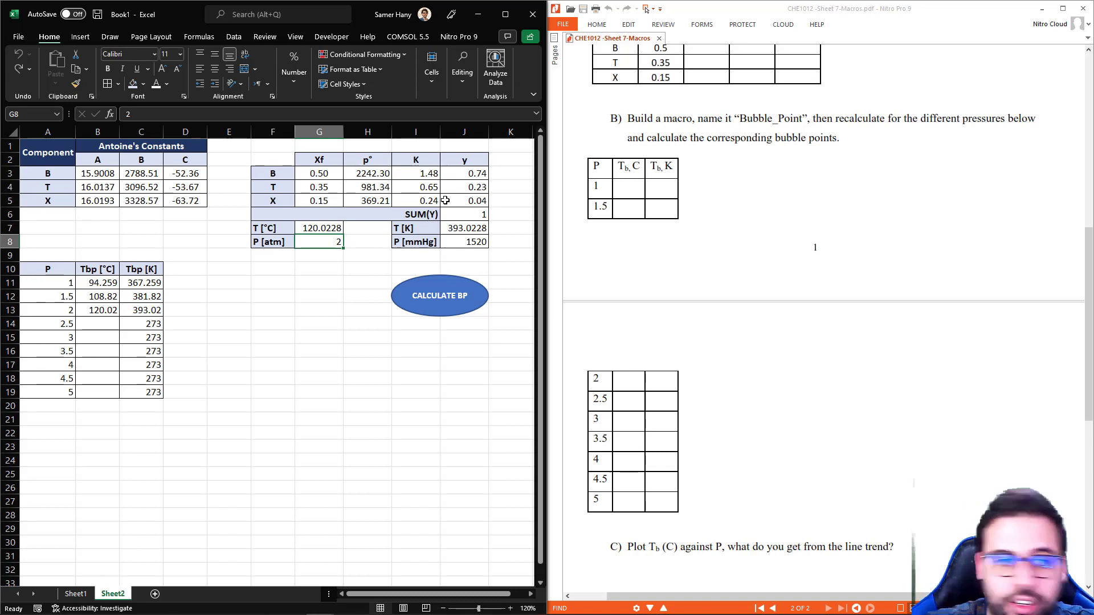
drag(116, 281, 103, 392)
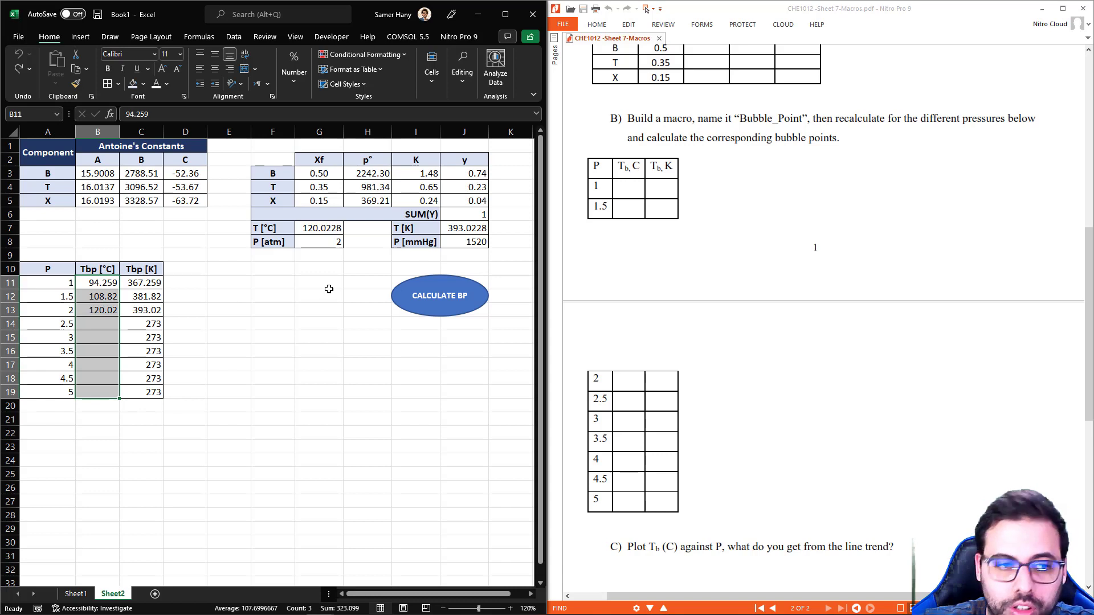
drag(59, 284, 68, 390)
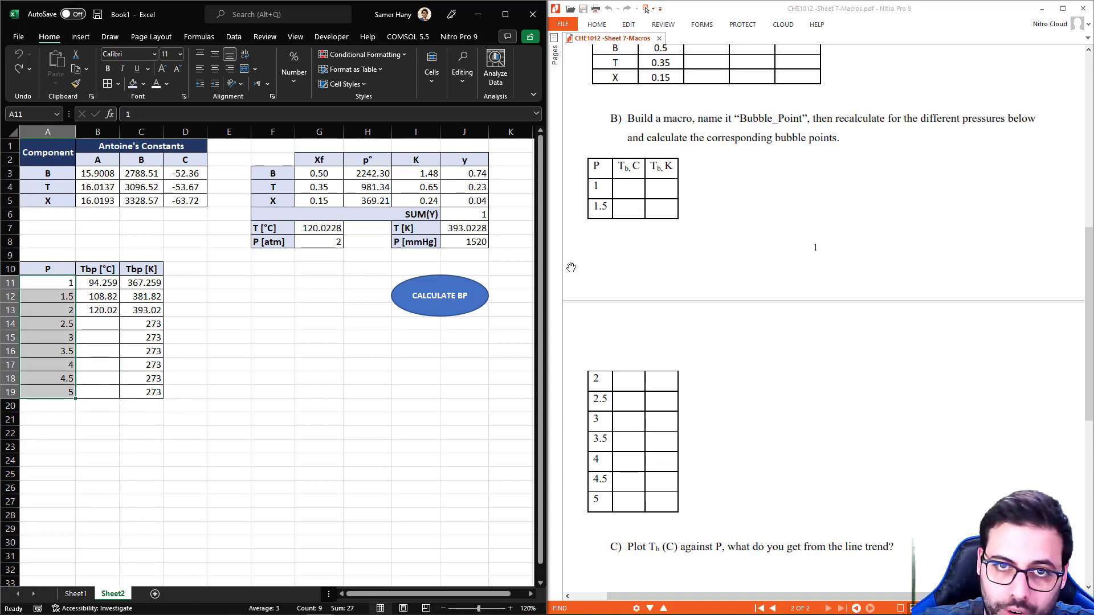
click(364, 174)
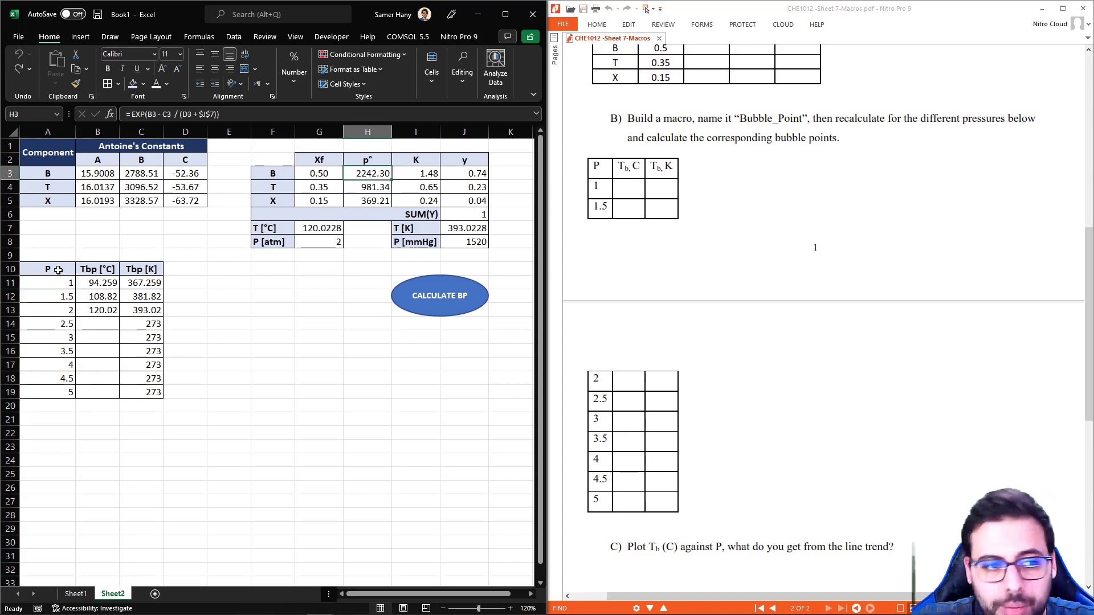
drag(58, 270, 168, 391)
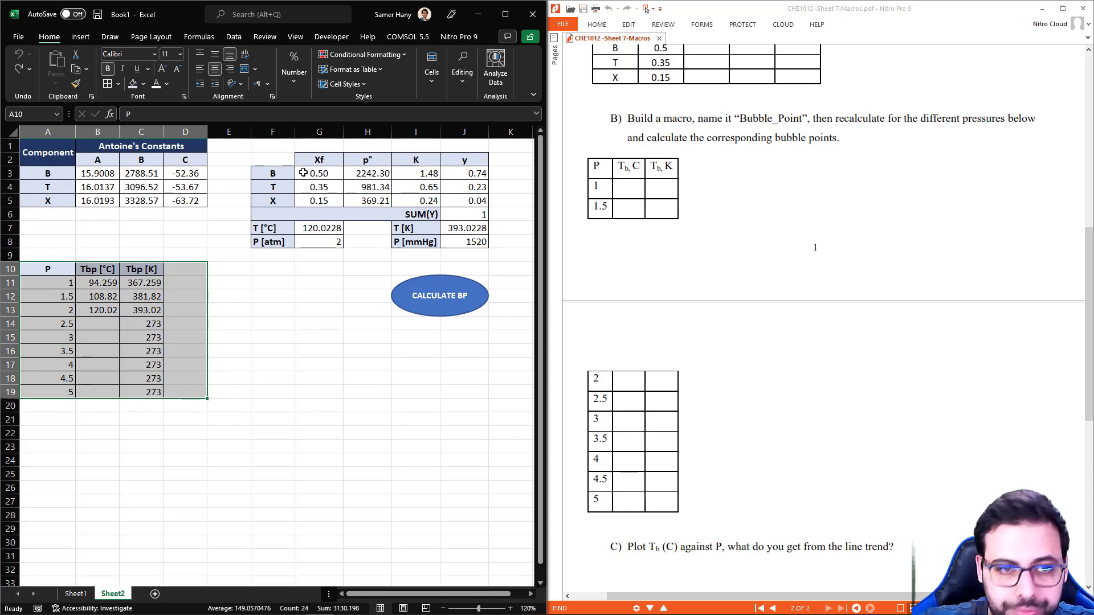
Move the Xf header and its three mole fractions from G2:G5 to E2:E5, beside the Antoine constants
drag(333, 159, 321, 201)
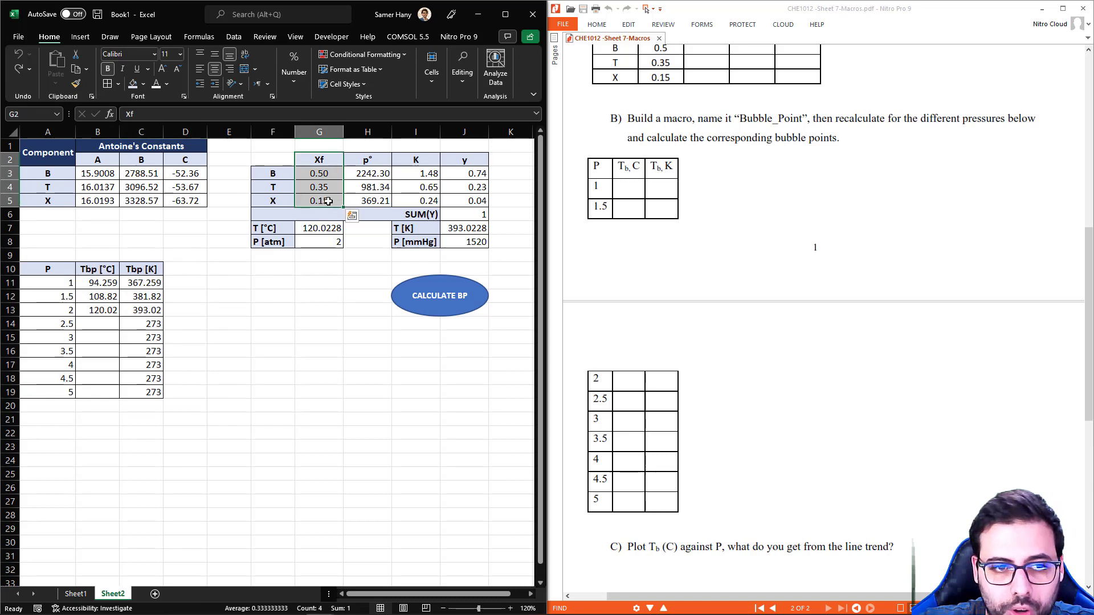
key(ctrl+c)
click(229, 155)
key(ctrl+v)
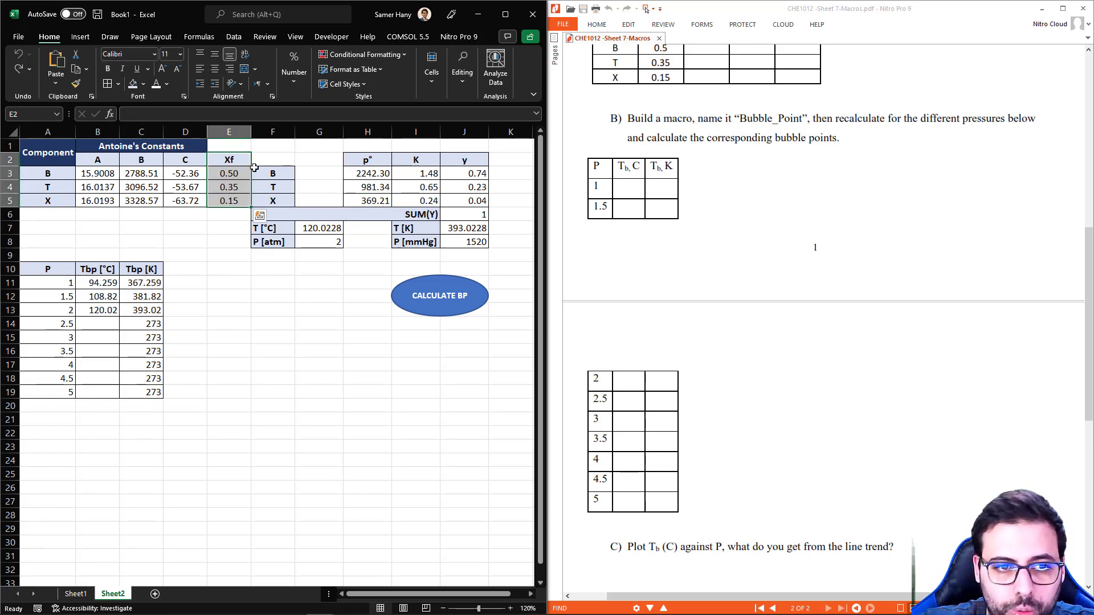
Enter the header "Composition" in cell E1 and autofit the width of column E
click(230, 146)
text(Comp)
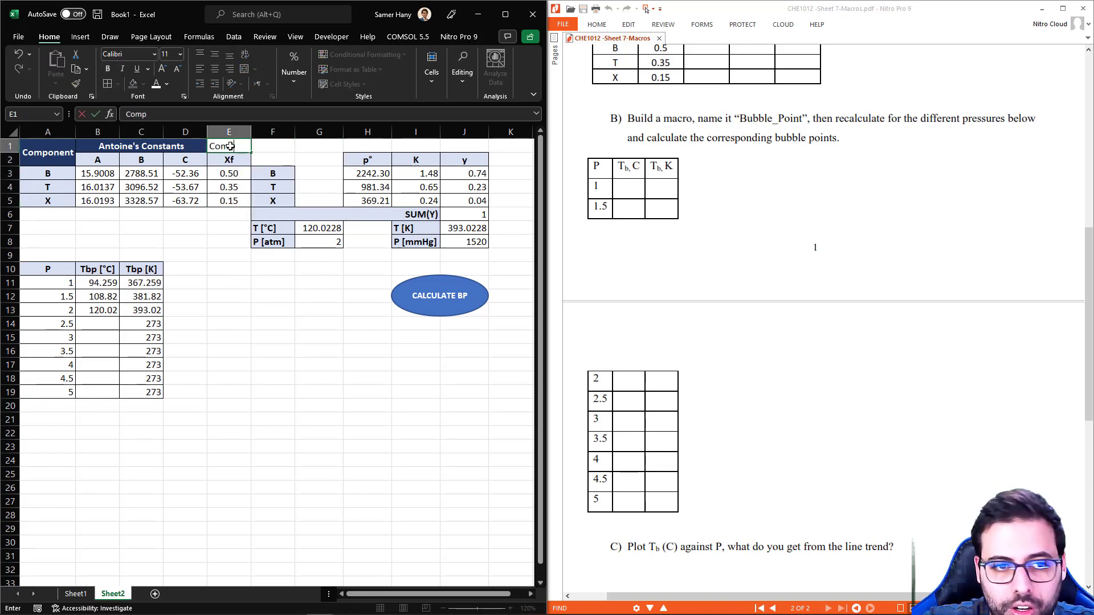
text(osition)
key(Return)
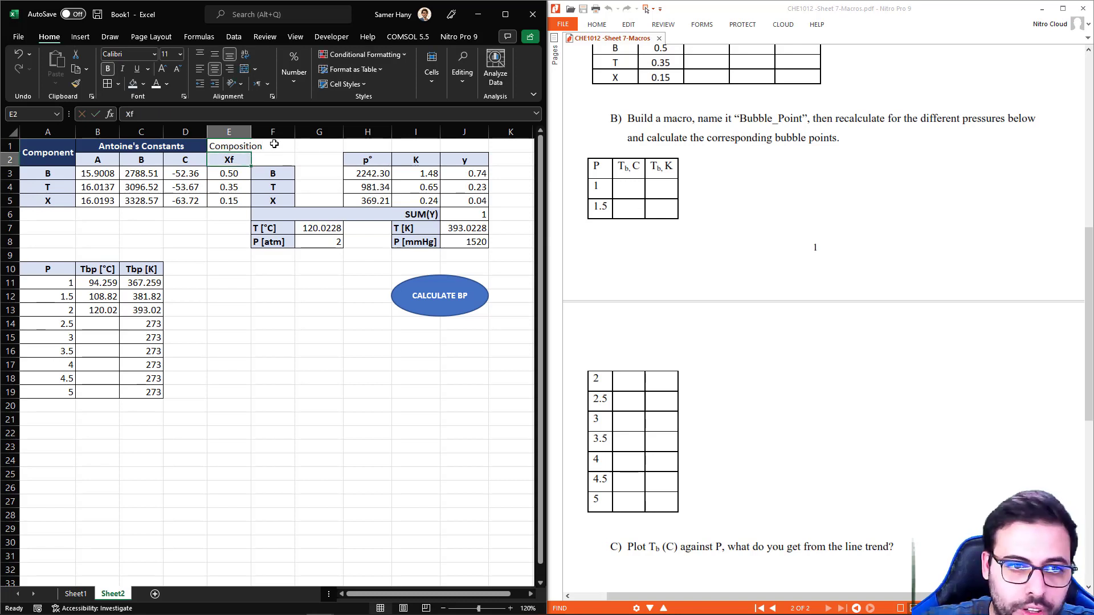
double_click(251, 132)
Insert a blank column between the composition column and the component labels, maximize the workbook window, and clear the new column
right_click(287, 131)
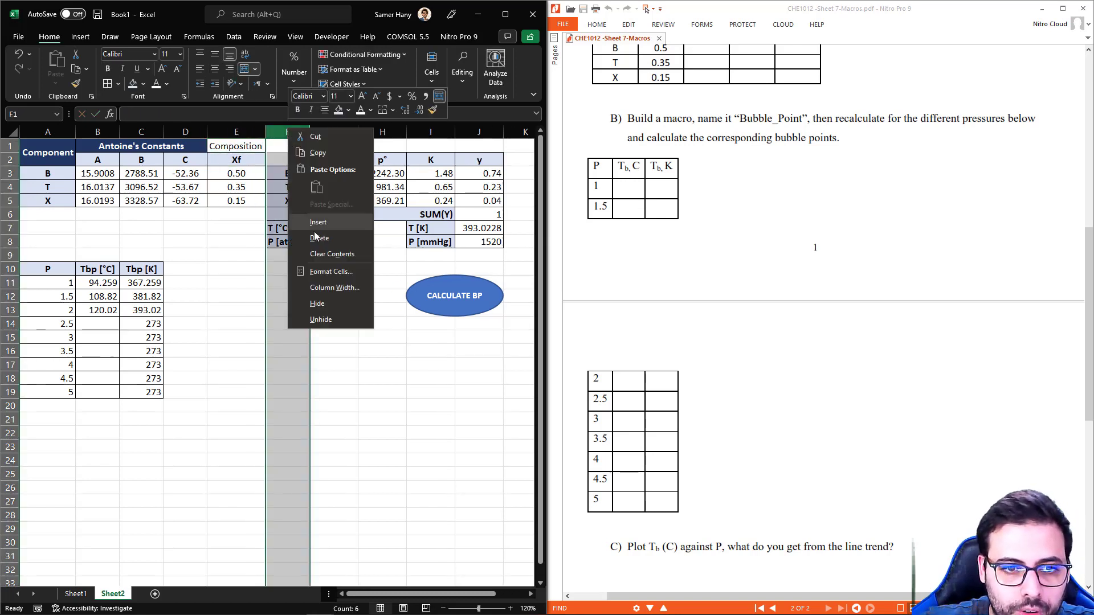
click(333, 223)
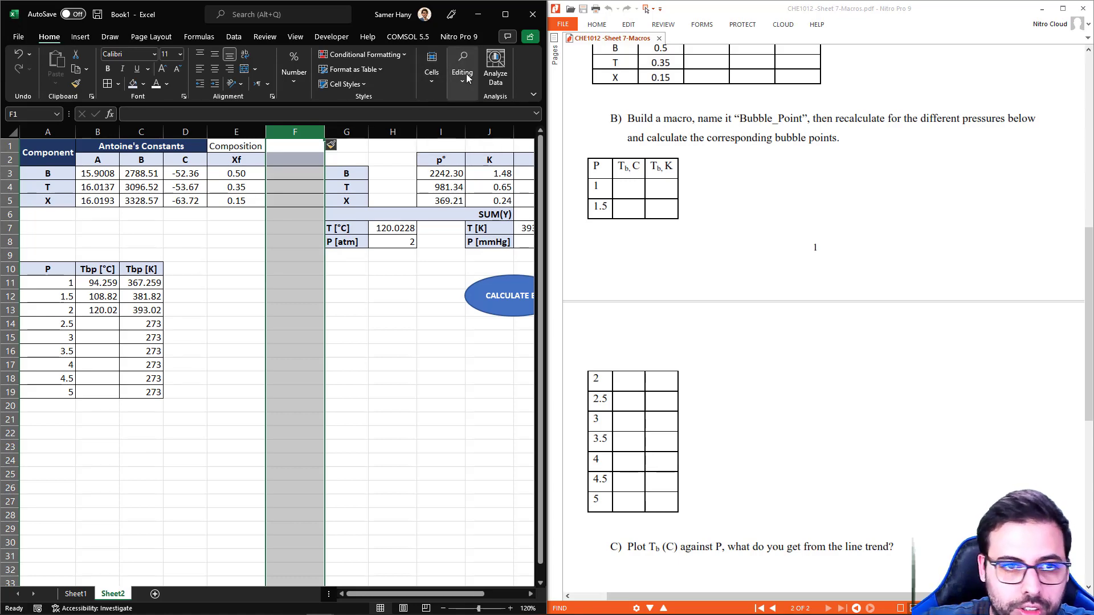
click(344, 84)
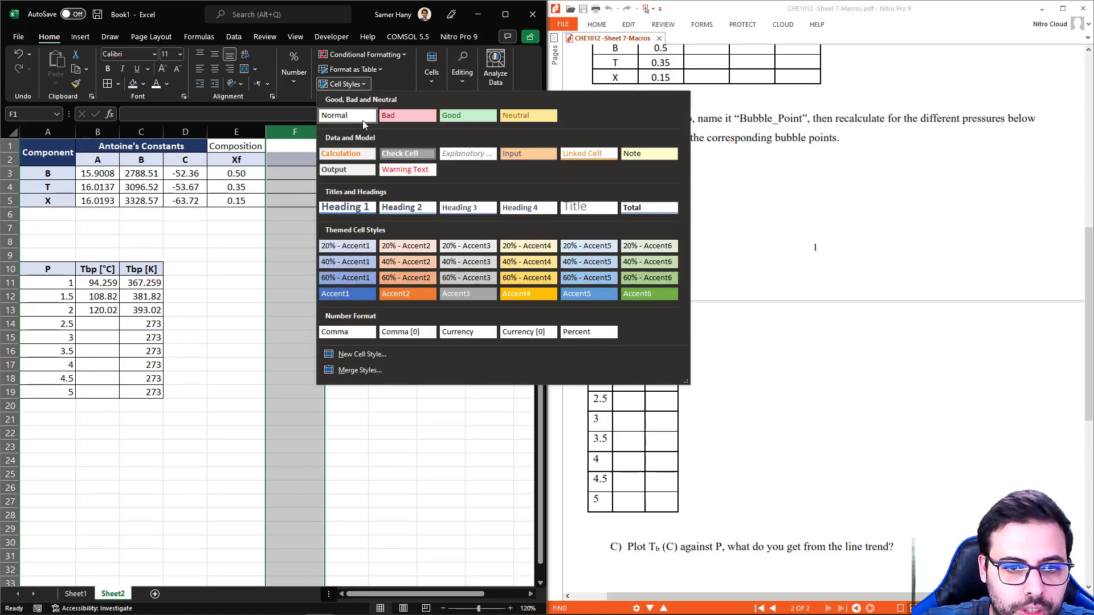
click(373, 117)
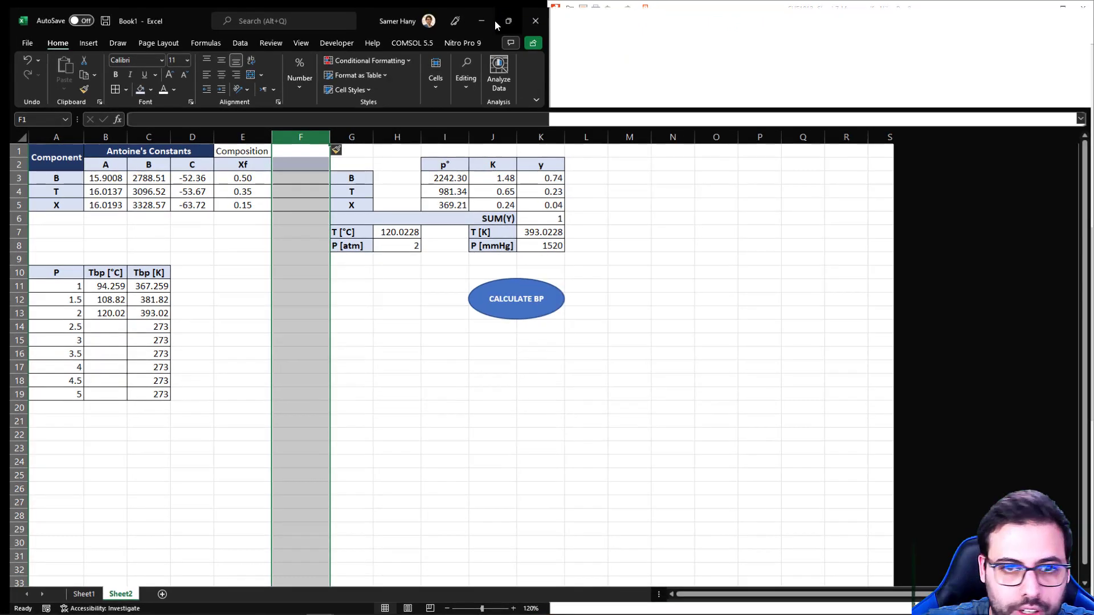
click(504, 16)
click(939, 84)
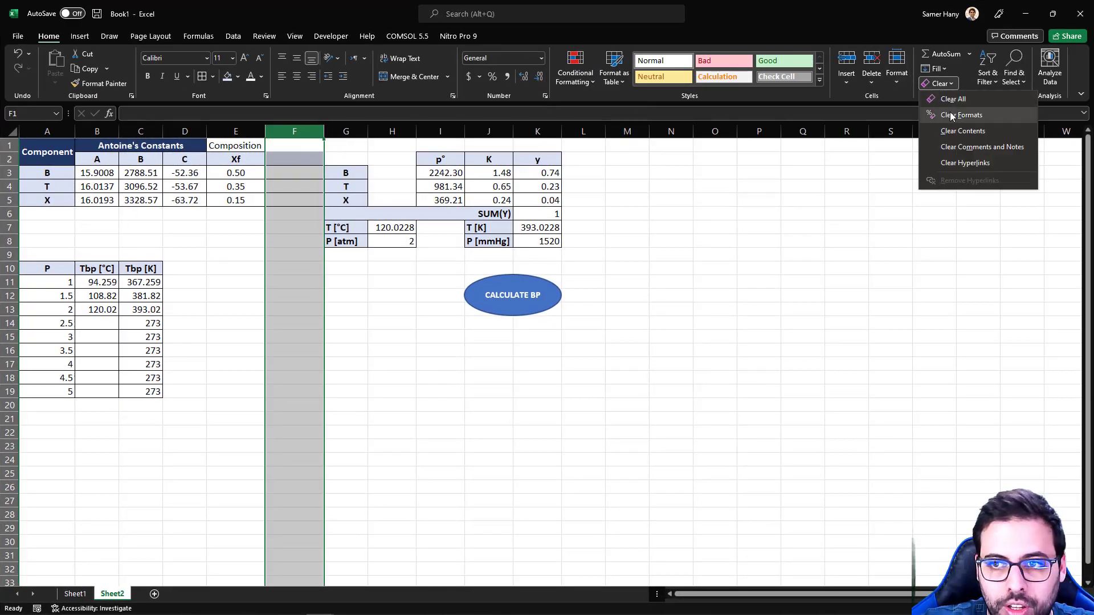
click(948, 128)
click(306, 150)
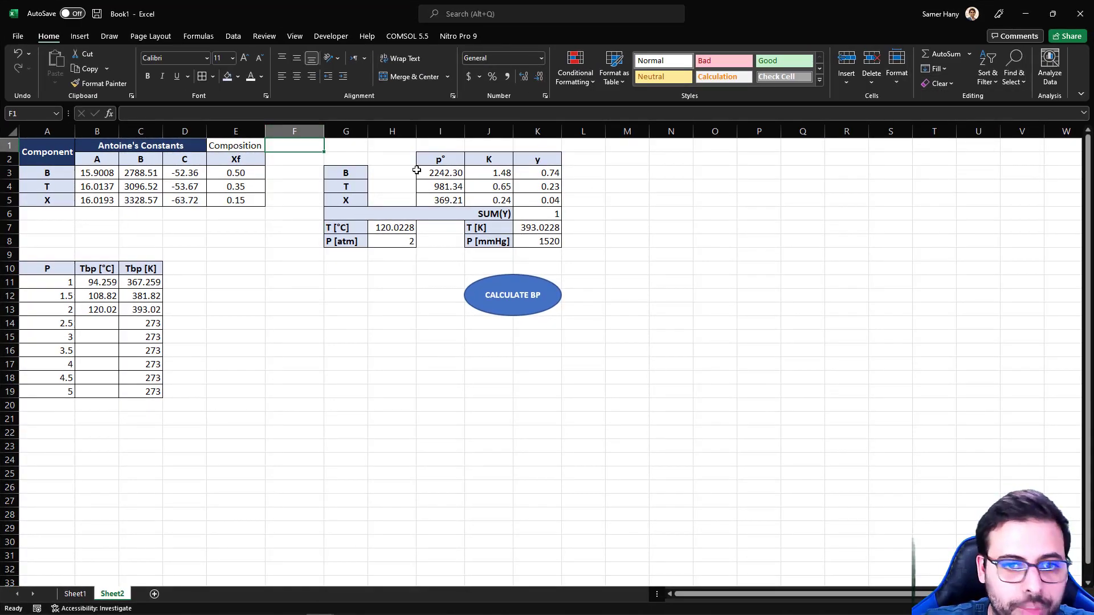
Remove the p°, K and y columns and the SUM(Y), temperature and pressure cells, keeping the B, T and X labels in column G
drag(439, 160, 298, 260)
key(ctrl+minus)
click(655, 417)
drag(598, 215, 364, 256)
key(Delete)
Delete the CALCULATE BP oval button from Sheet2
click(510, 288)
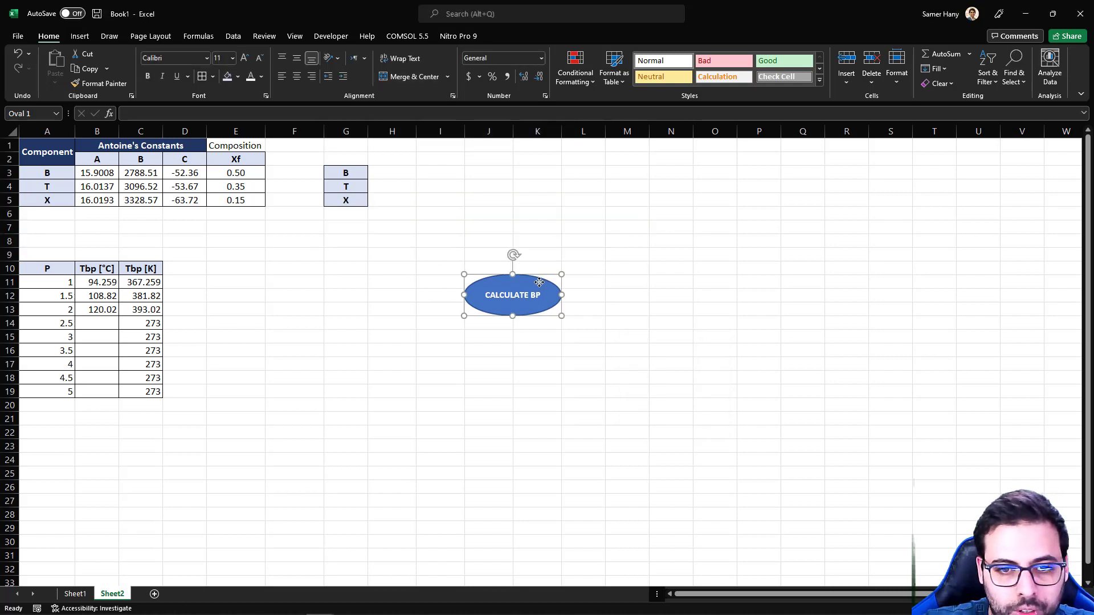
right_click(540, 282)
click(586, 527)
key(Delete)
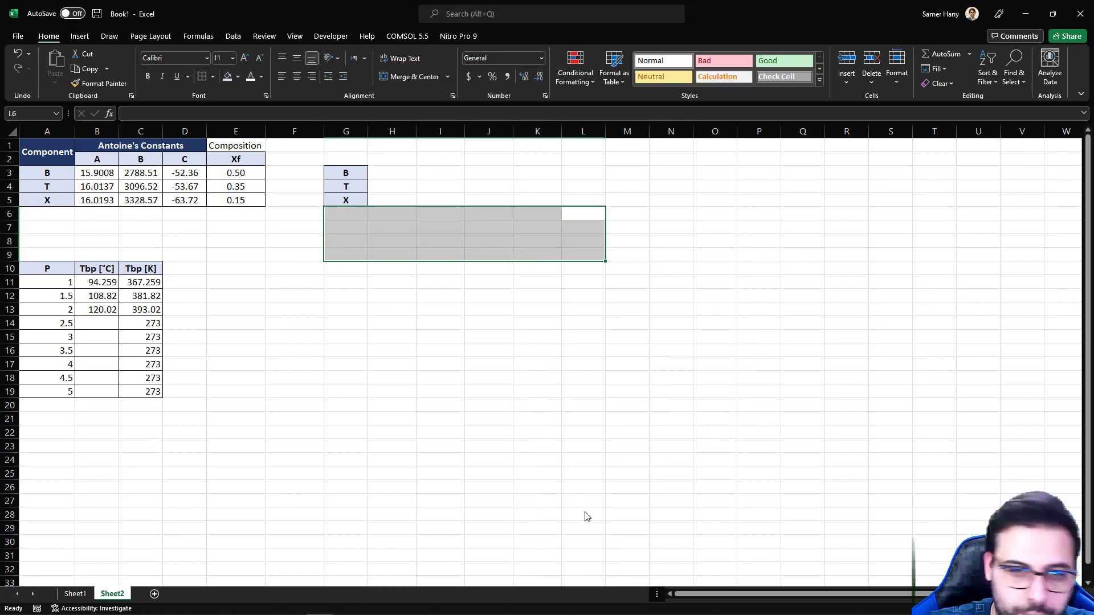
Copy the pressure list with its header from A10:A19 and paste it transposed into row 2 starting at H2
drag(48, 268, 54, 388)
key(ctrl+c)
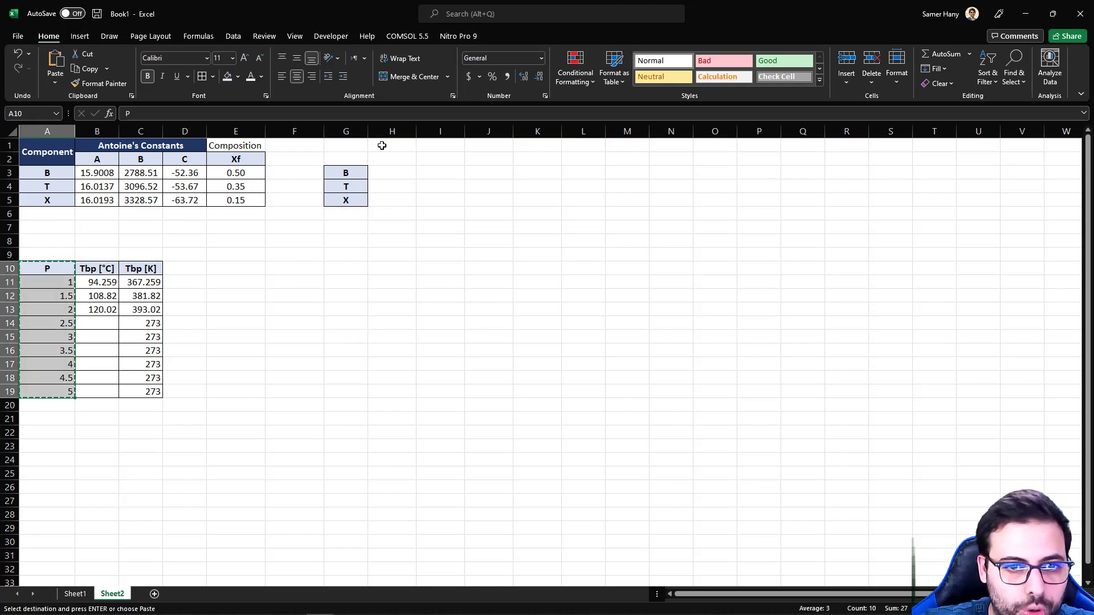
right_click(383, 161)
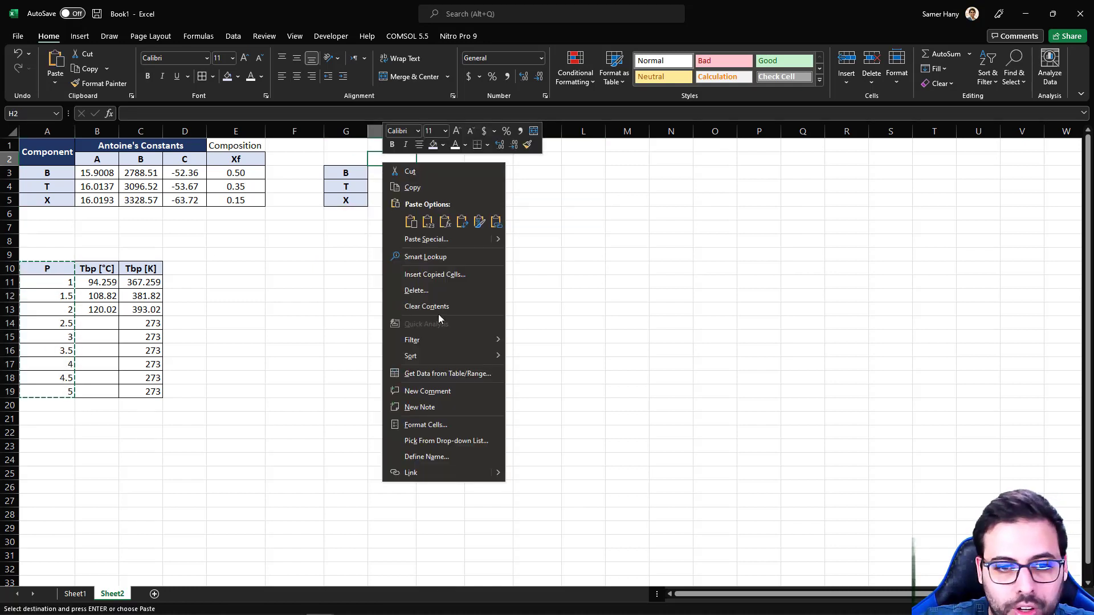
click(462, 222)
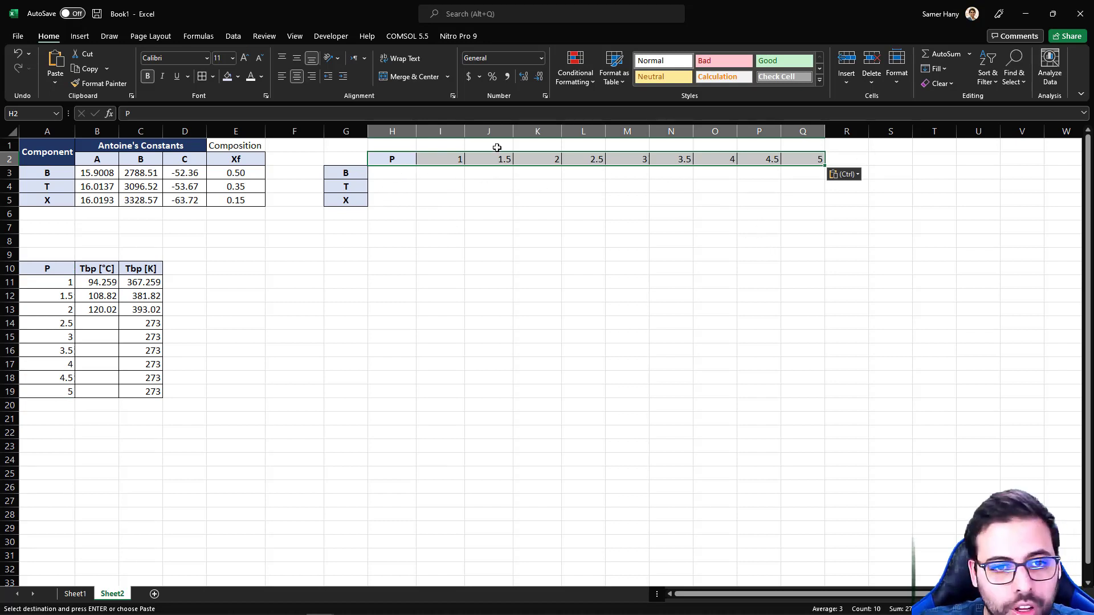
Move the transposed pressure row with its P header from H2:Q2 up into row 1
drag(347, 171, 346, 202)
drag(392, 159, 798, 159)
drag(400, 153, 399, 144)
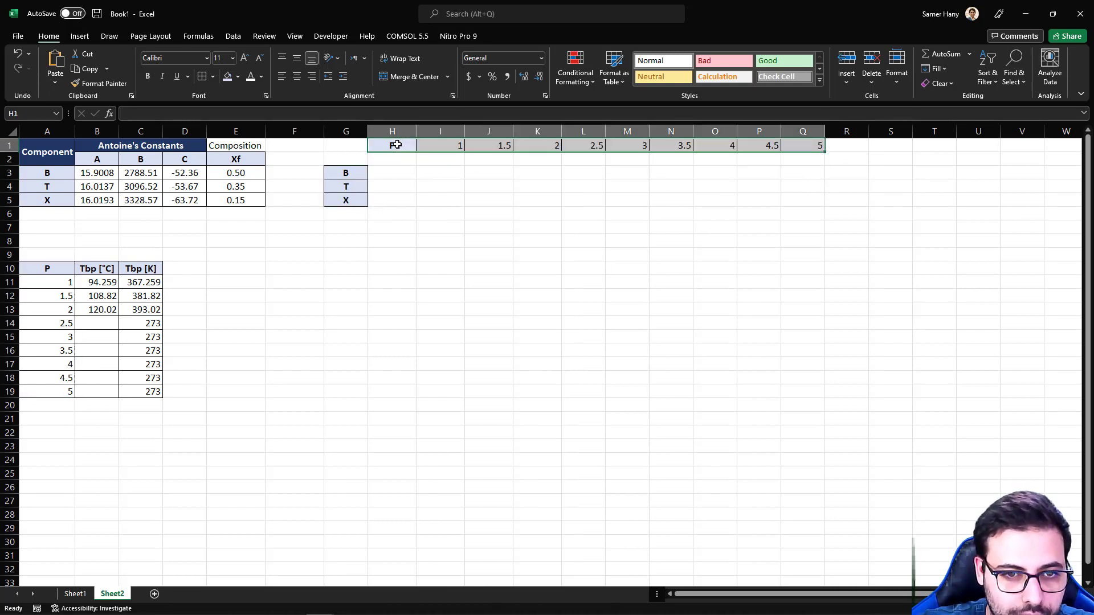
Add a temperature label in H2 and give both row labels their units, reading P [atm] and T [C]
click(402, 159)
text(T)
key(Up)
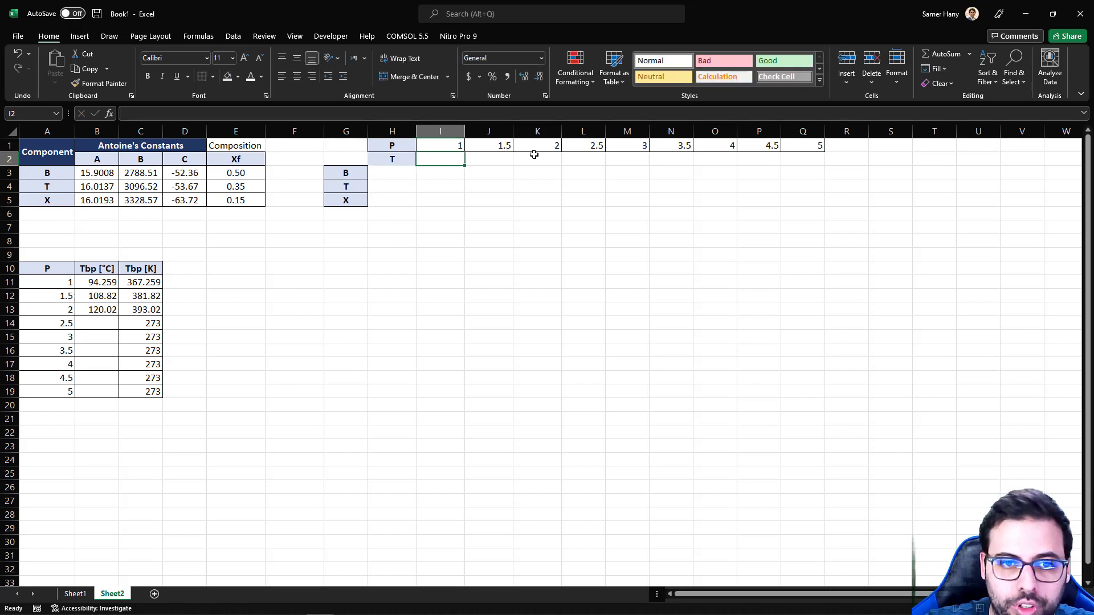
key(F2)
text([atm])
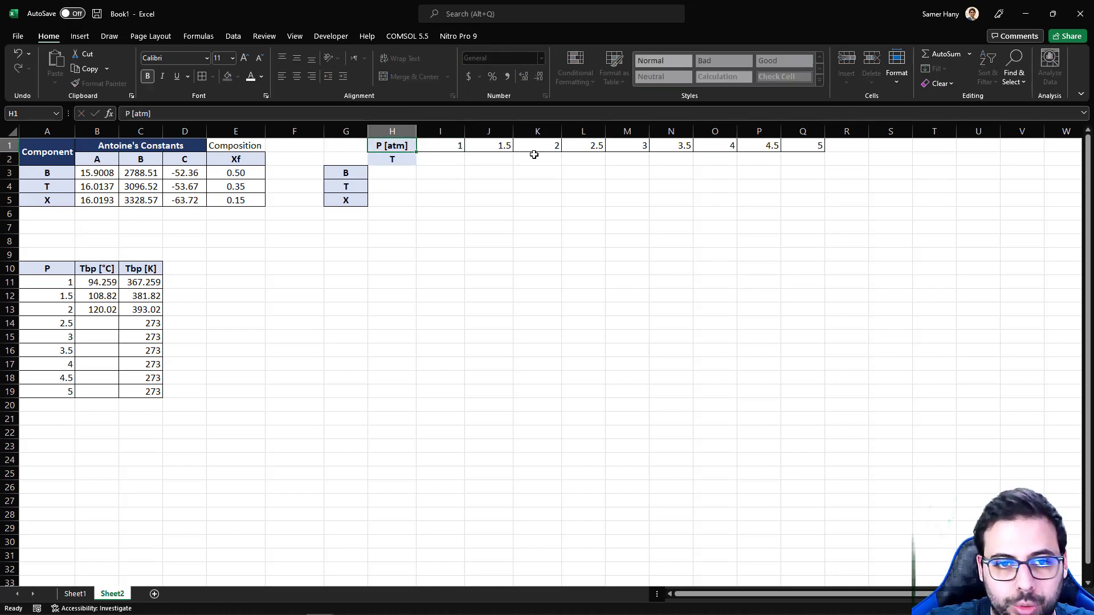
key(Return)
key(F2)
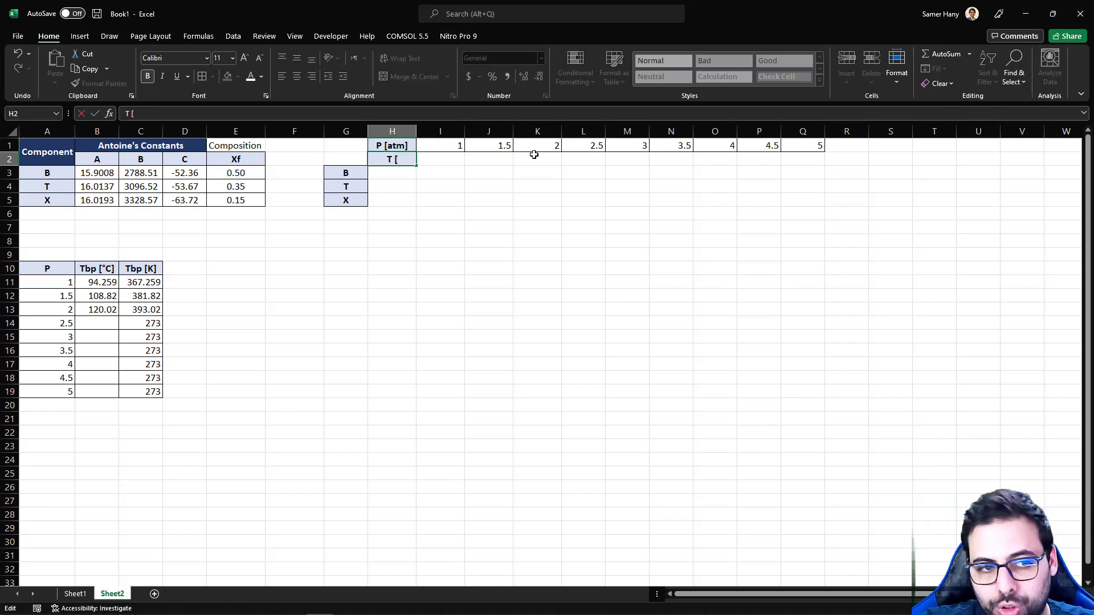
text([K])
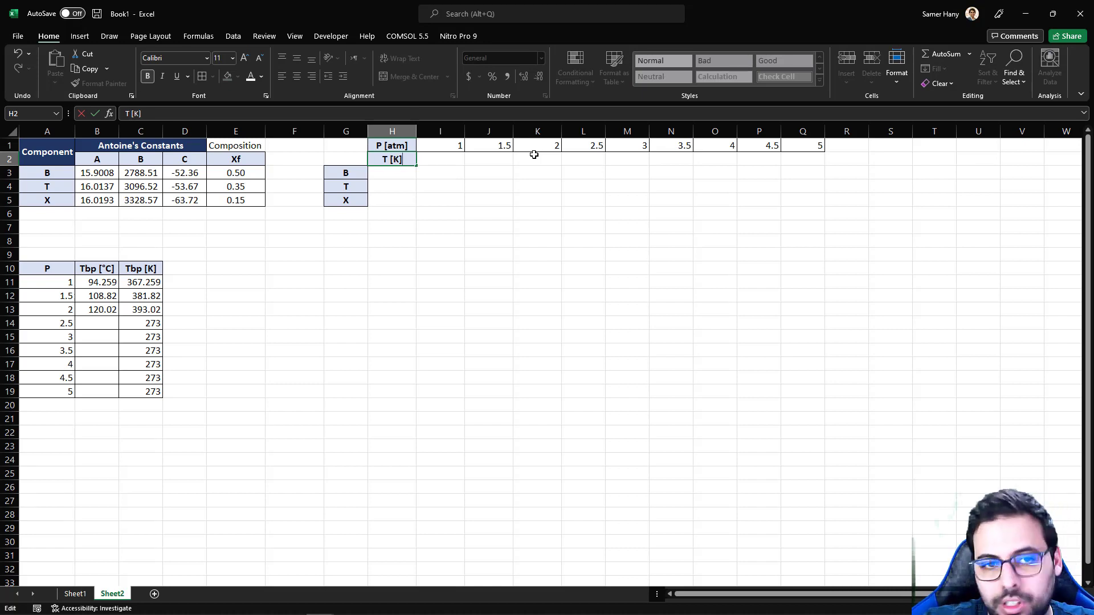
key(Left)
key(BackSpace)
text(C)
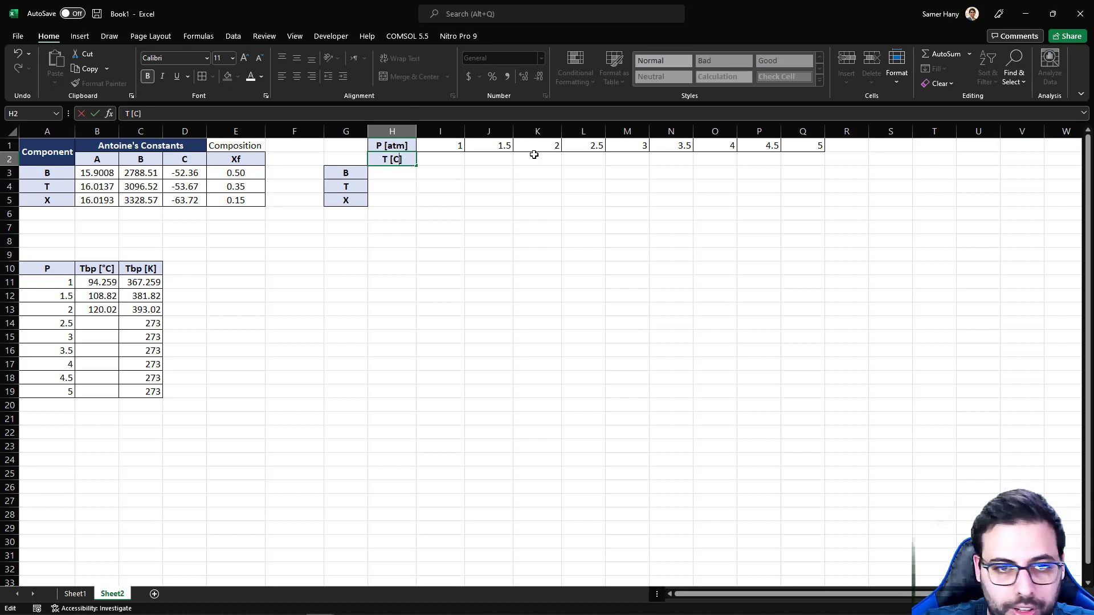
key(ctrl+Return)
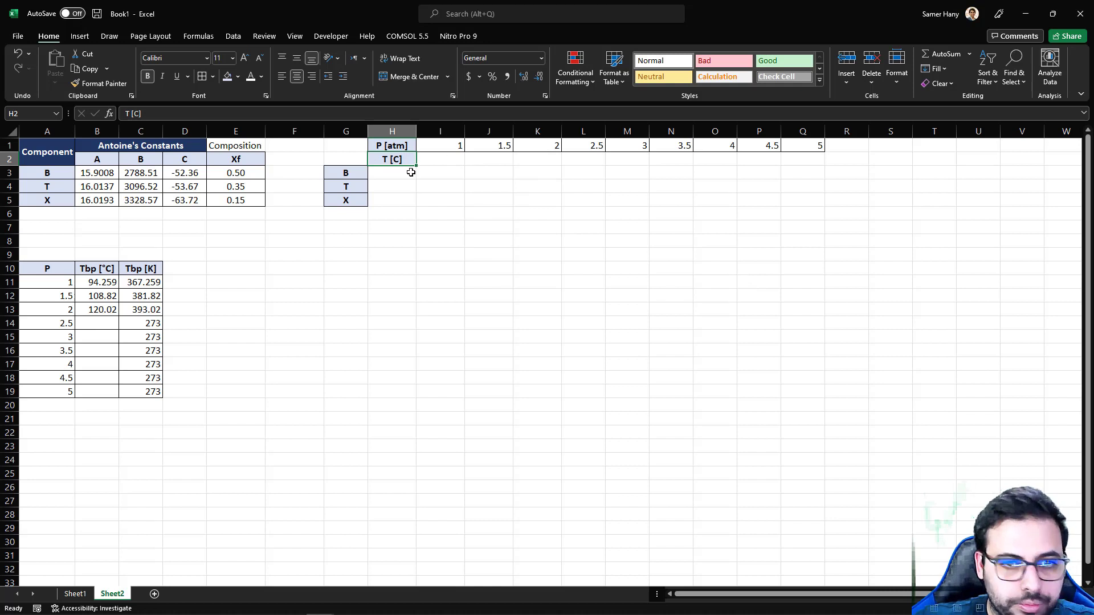
Enter an initial temperature of 100 in I2 and fill it across to Q2 for every pressure
click(448, 159)
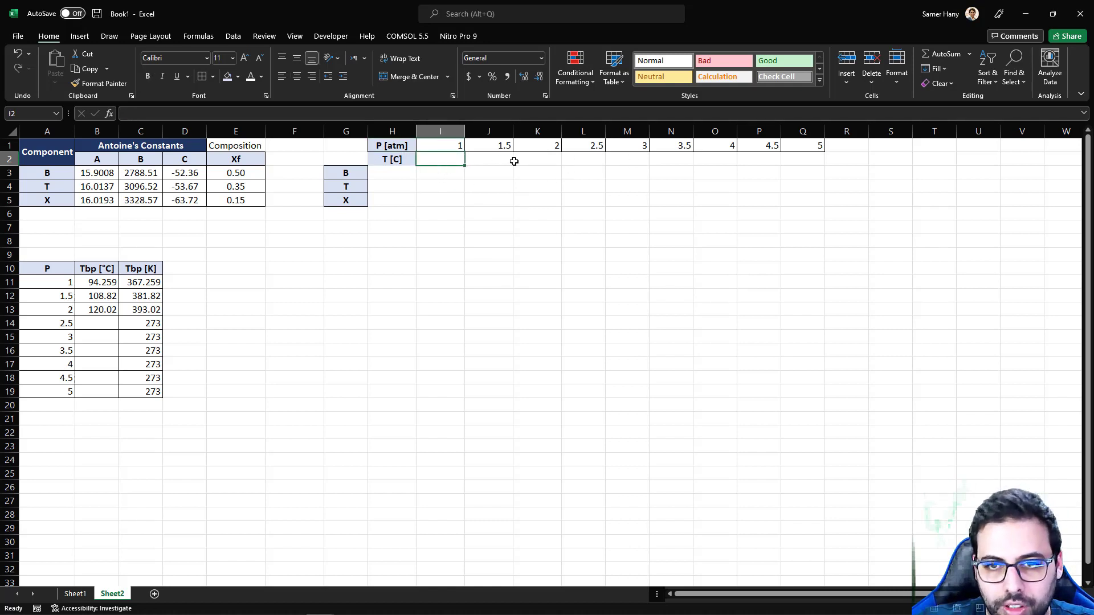
drag(459, 160, 761, 160)
click(447, 155)
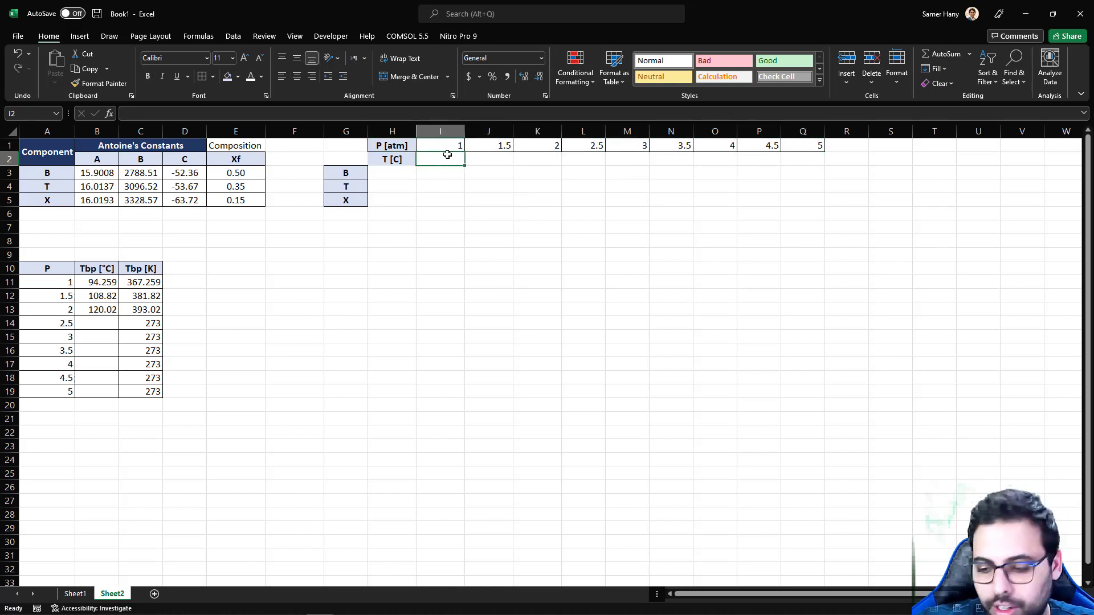
text(100)
key(ctrl+Return)
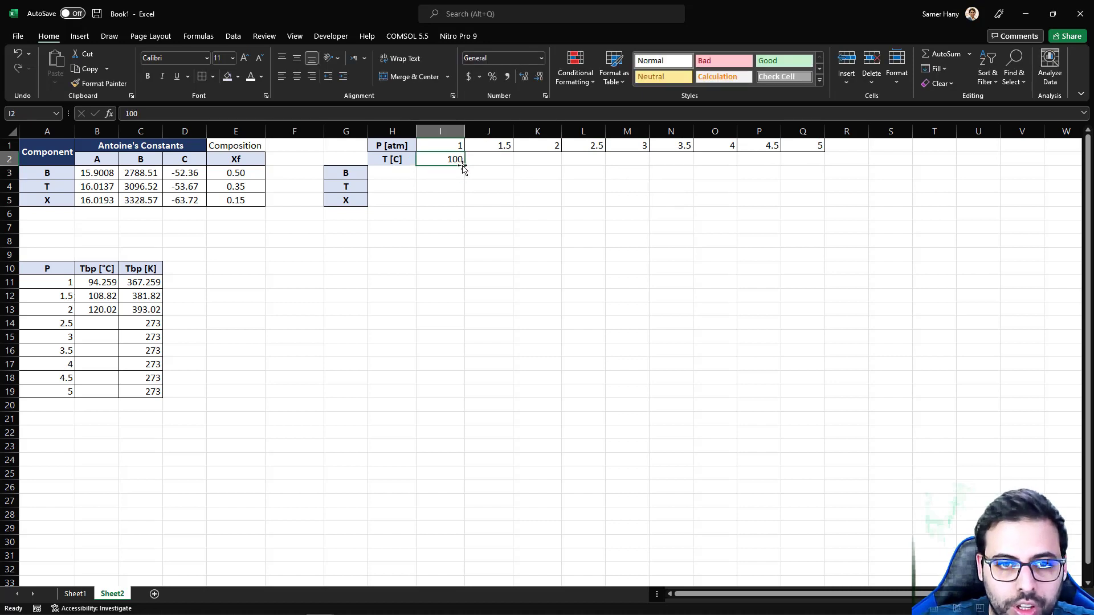
drag(464, 166, 819, 167)
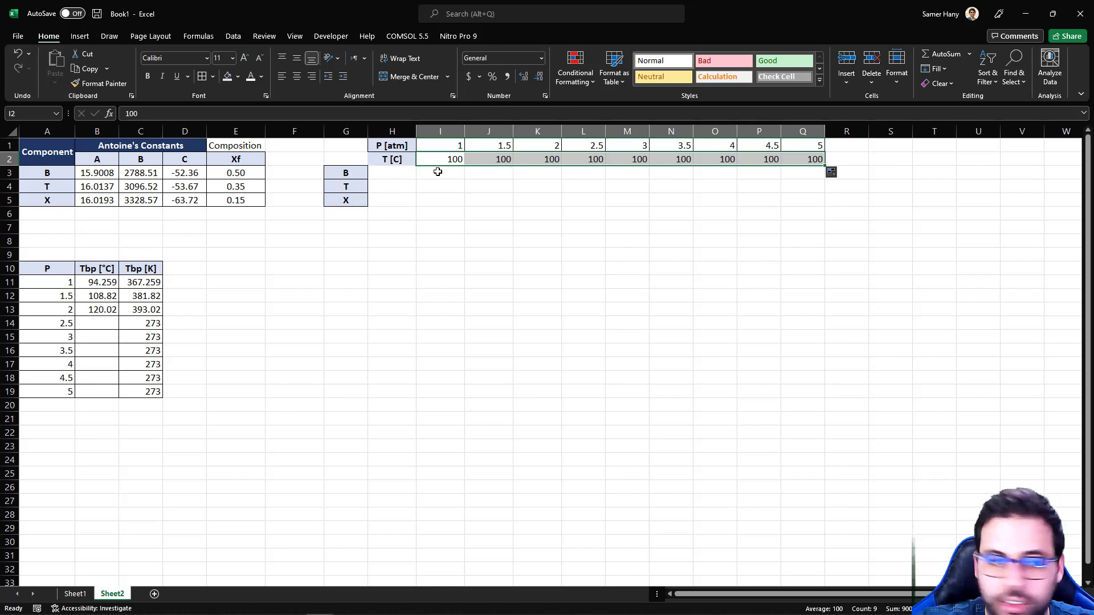
Enter the label Vapor Pressure [mmHg] in H3 beside the B, T and X component labels
drag(337, 172, 349, 216)
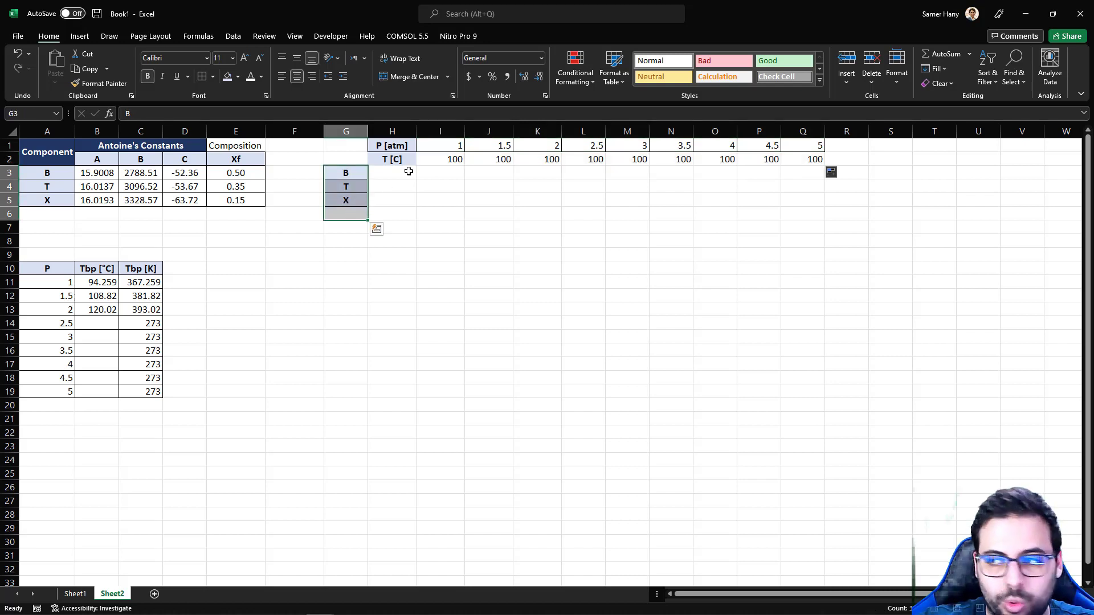
click(408, 172)
text(Vap)
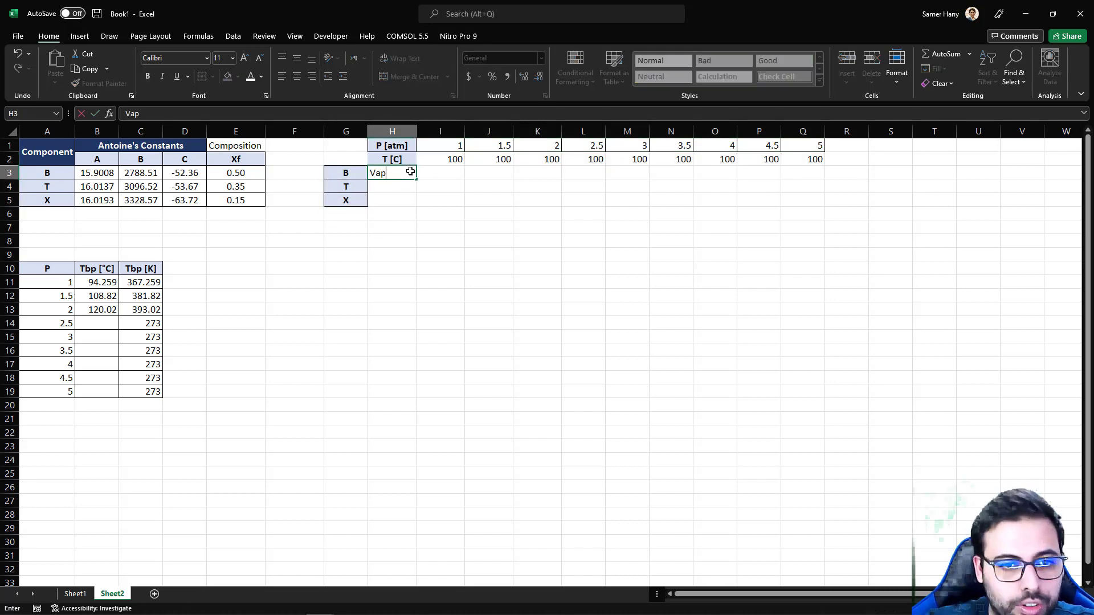
text(or Pressue)
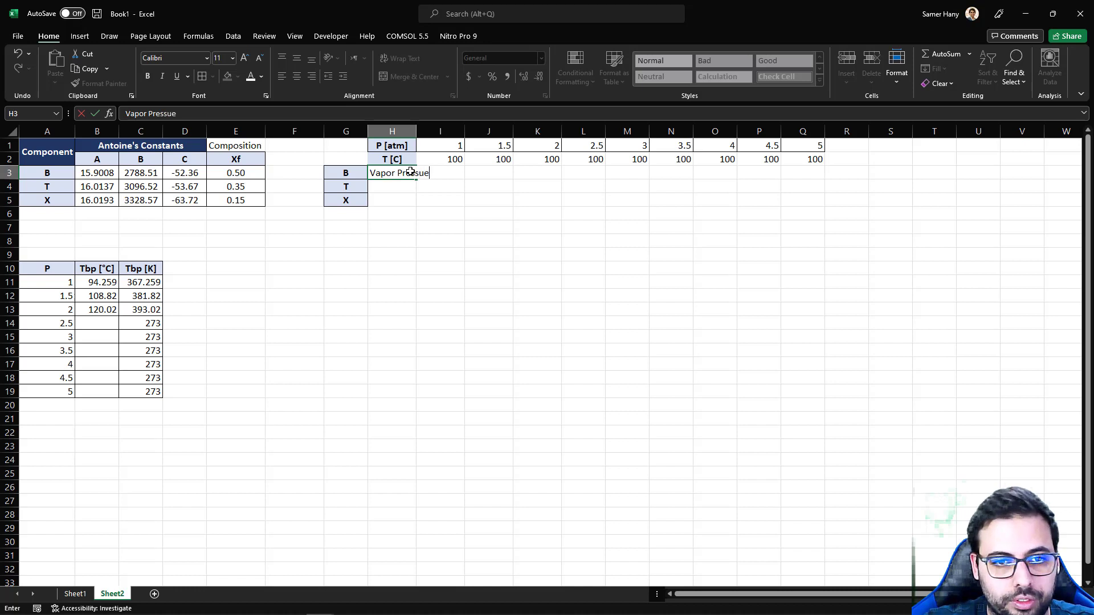
key(BackSpace)
text(re [mm)
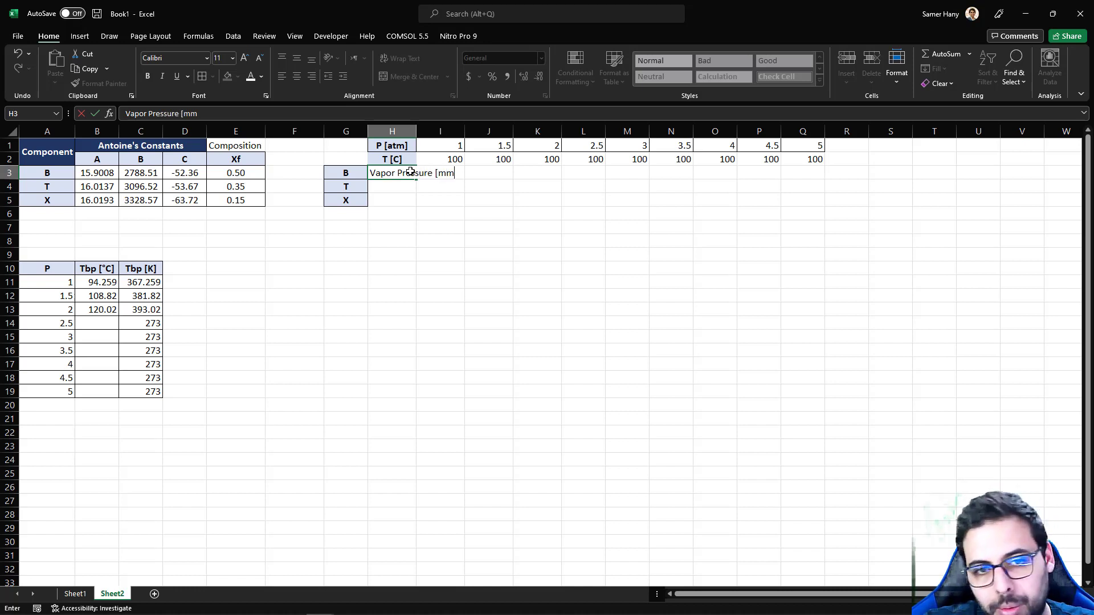
text(Hg])
key(ctrl+Return)
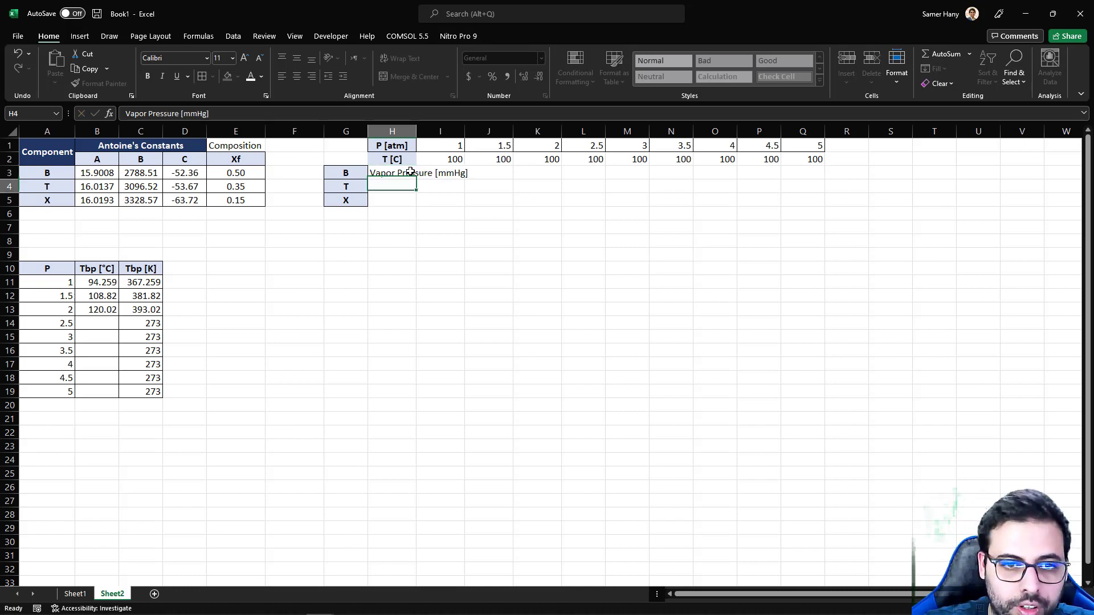
Merge and center H3:H5 and wrap the vapor pressure label's text
drag(402, 174, 399, 202)
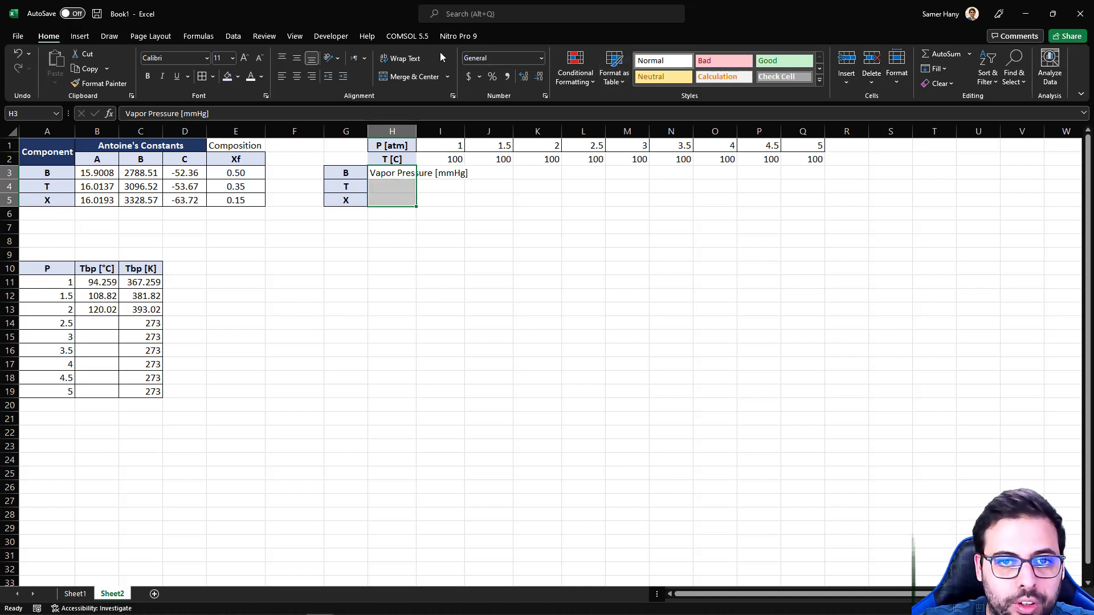
click(419, 78)
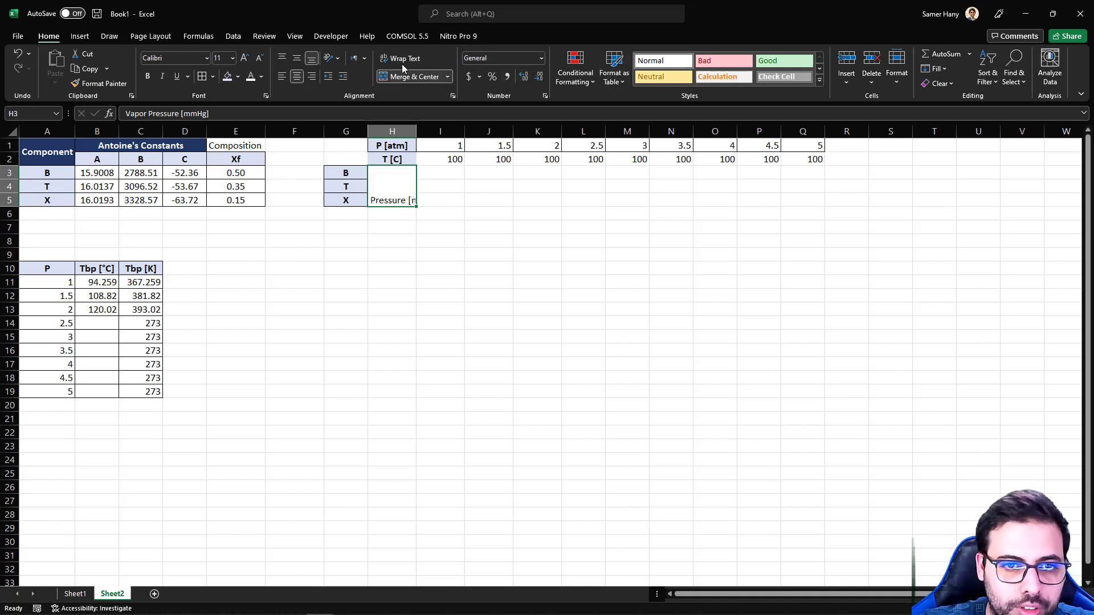
click(402, 60)
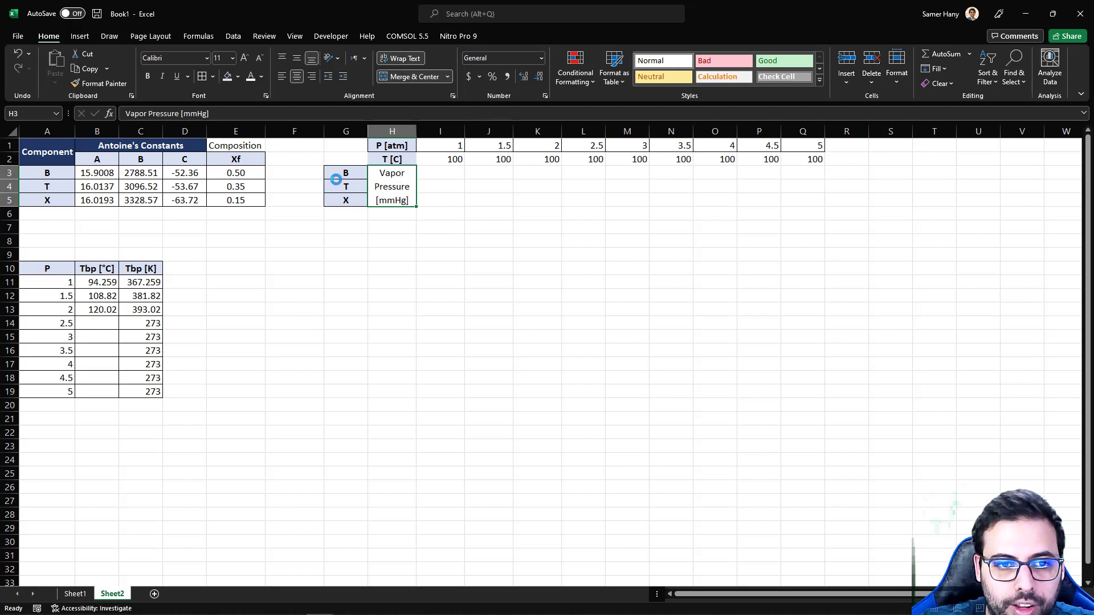
Relocate the merged vapor pressure label to G3:G5 and the B, T and X labels to H3:H5
key(ctrl+x)
click(298, 173)
key(ctrl+v)
shift+click(349, 195)
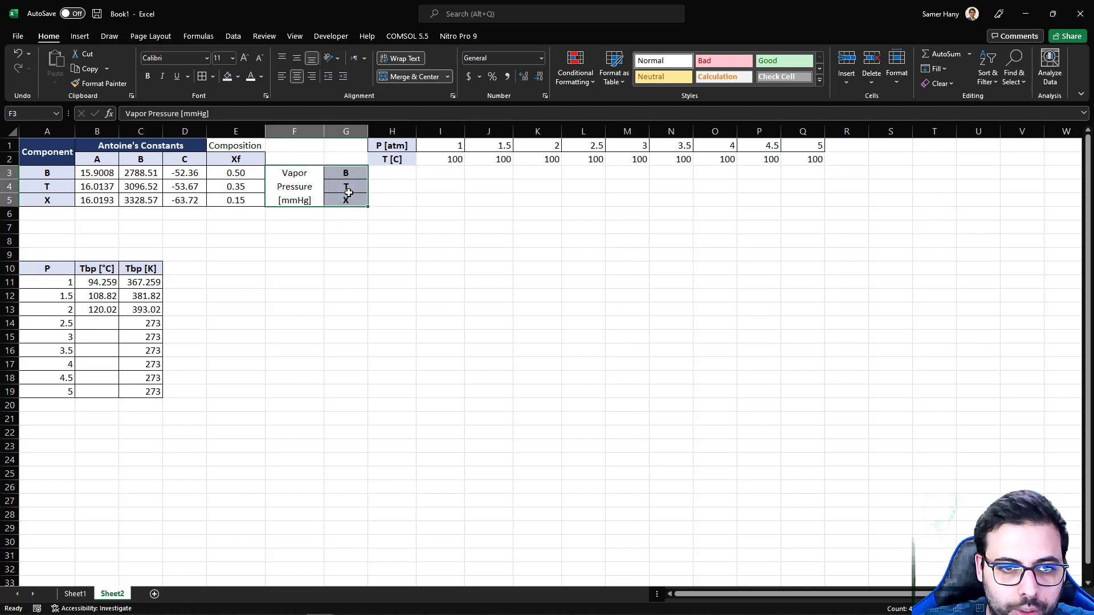
drag(348, 205, 394, 193)
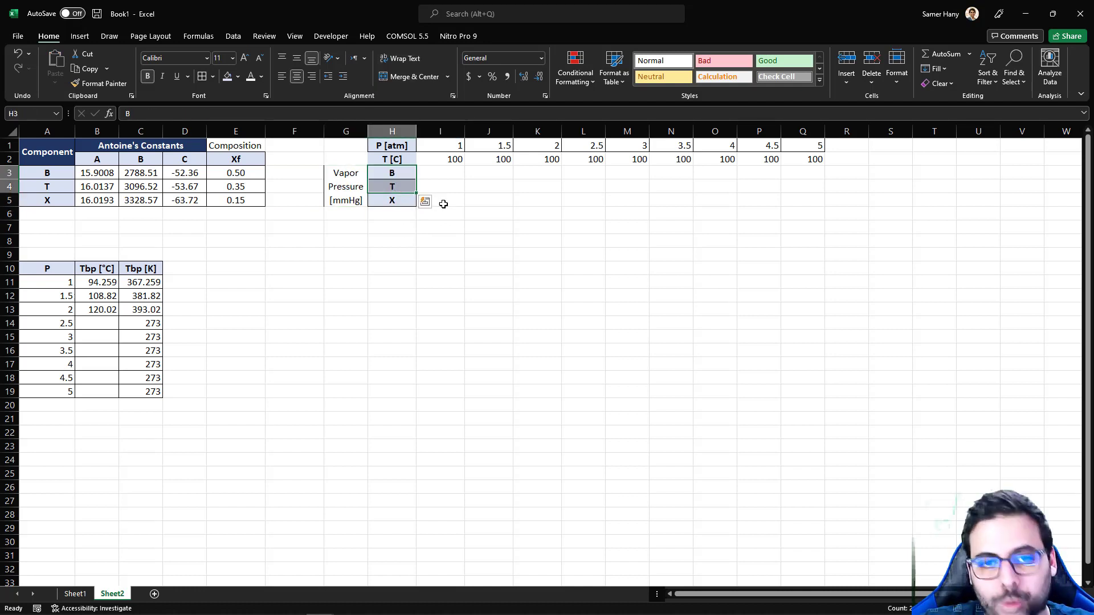
Apply all borders to the table H1:Q5 and to the merged vapor pressure label in column G
click(436, 173)
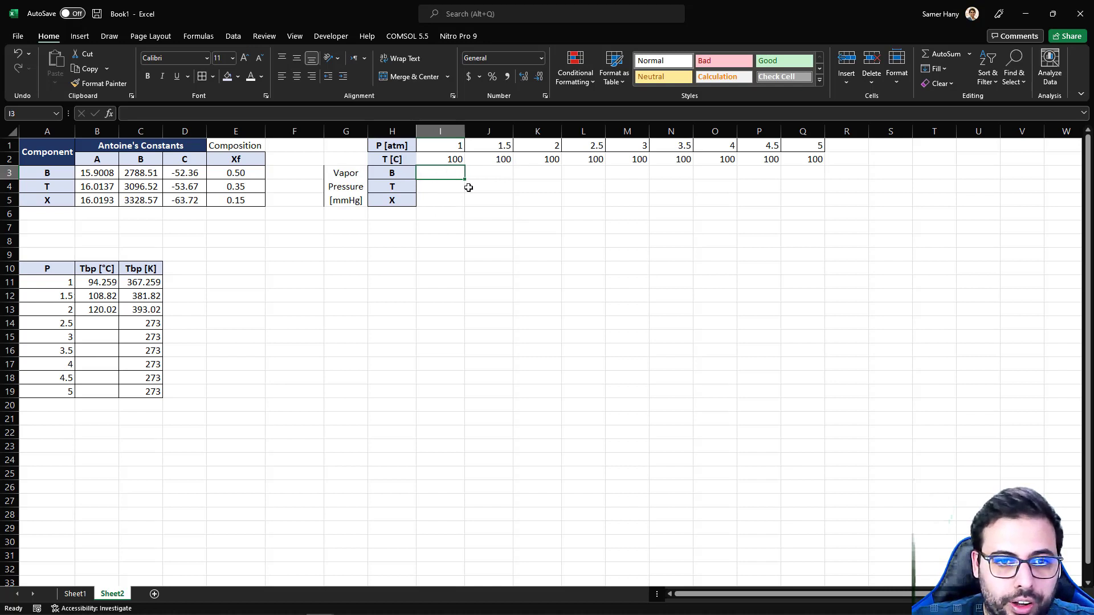
drag(440, 179, 791, 200)
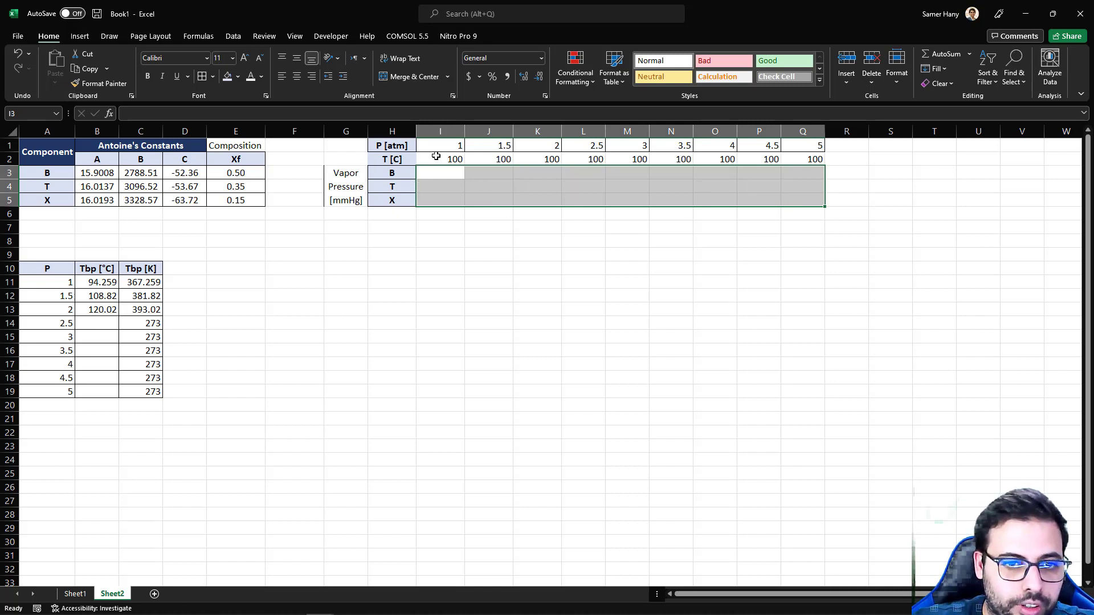
drag(388, 147, 789, 194)
click(208, 80)
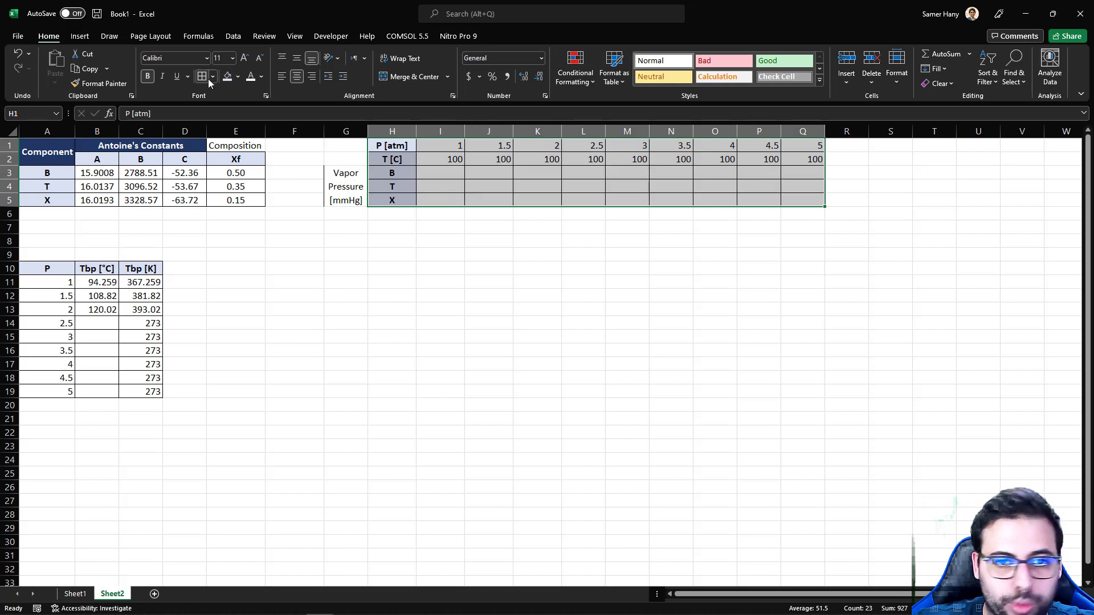
click(573, 202)
click(346, 173)
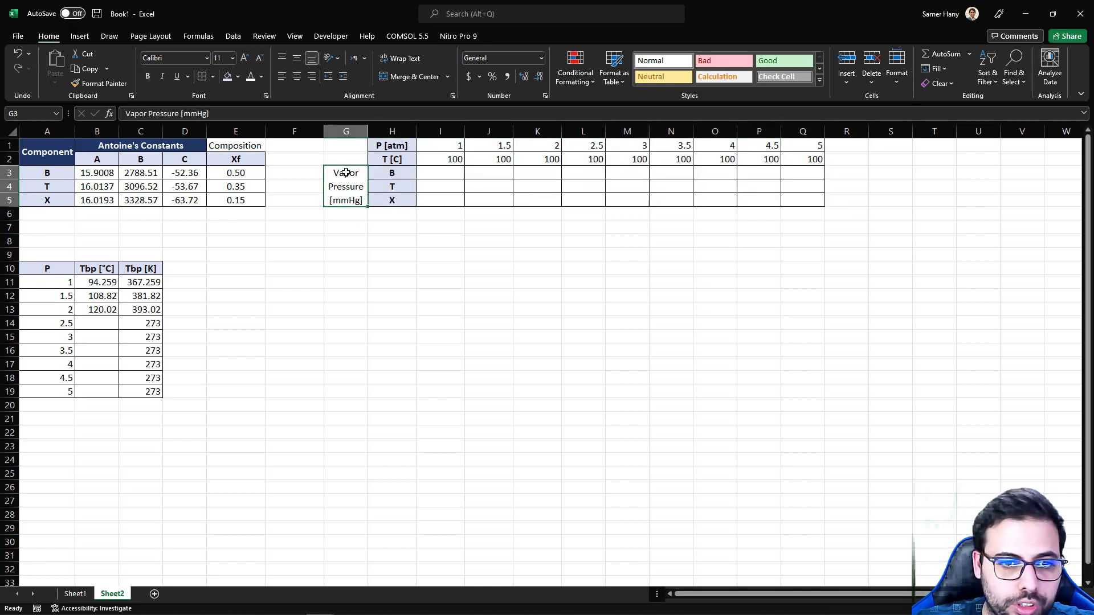
drag(346, 173, 391, 190)
click(501, 193)
Start the benzene vapor pressure formula in I3 with =EXP($B3, locking only the column of the Antoine A constant
click(454, 172)
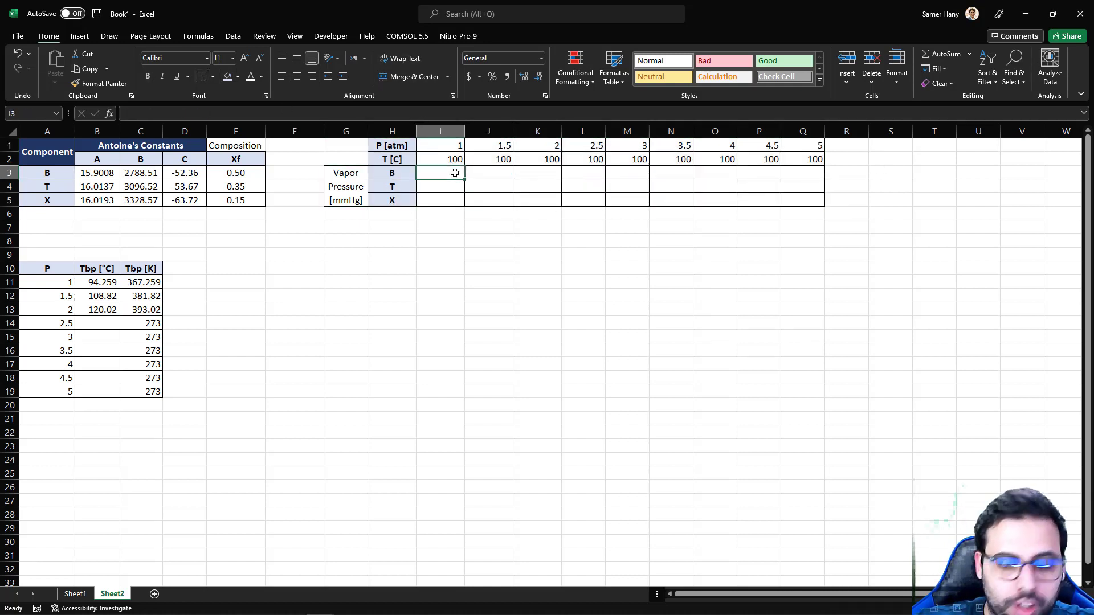
text(=exp)
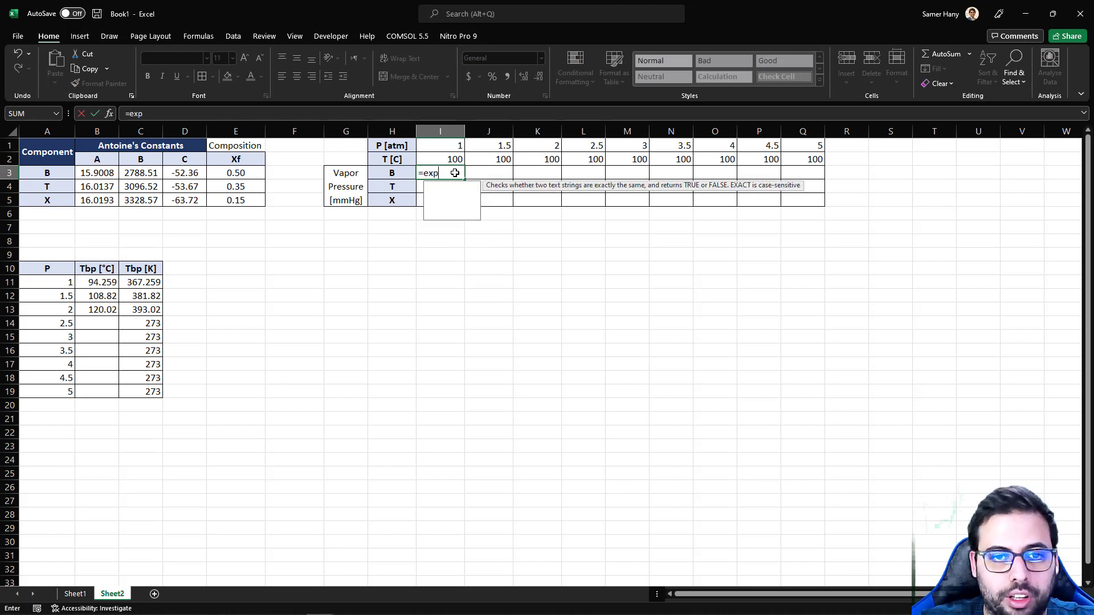
key(Tab)
click(98, 167)
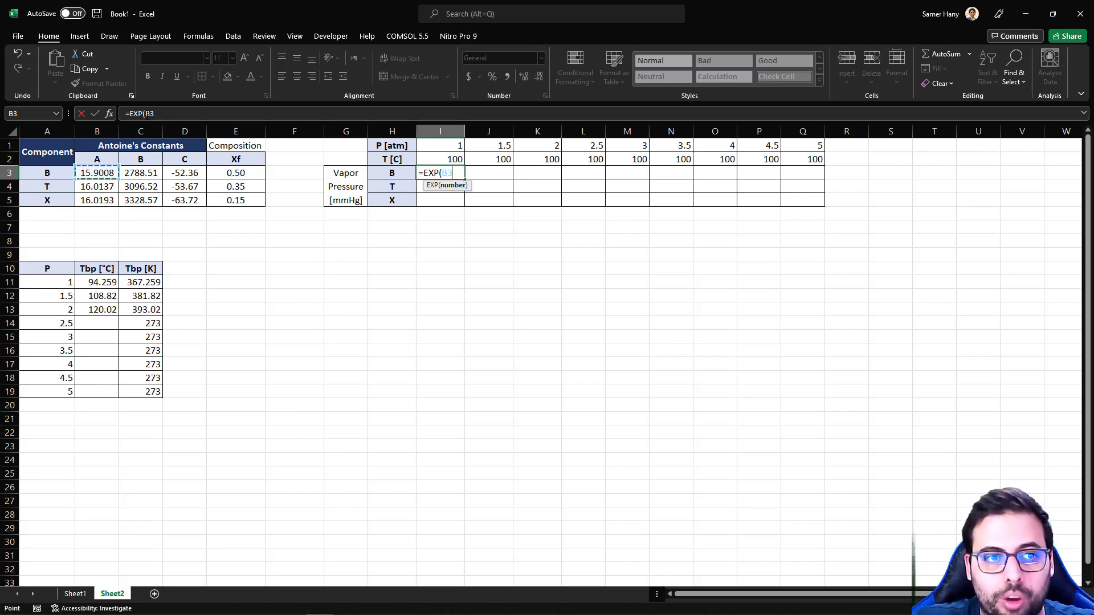
click(262, 113)
key(F4)
key(F4)
key(F4)
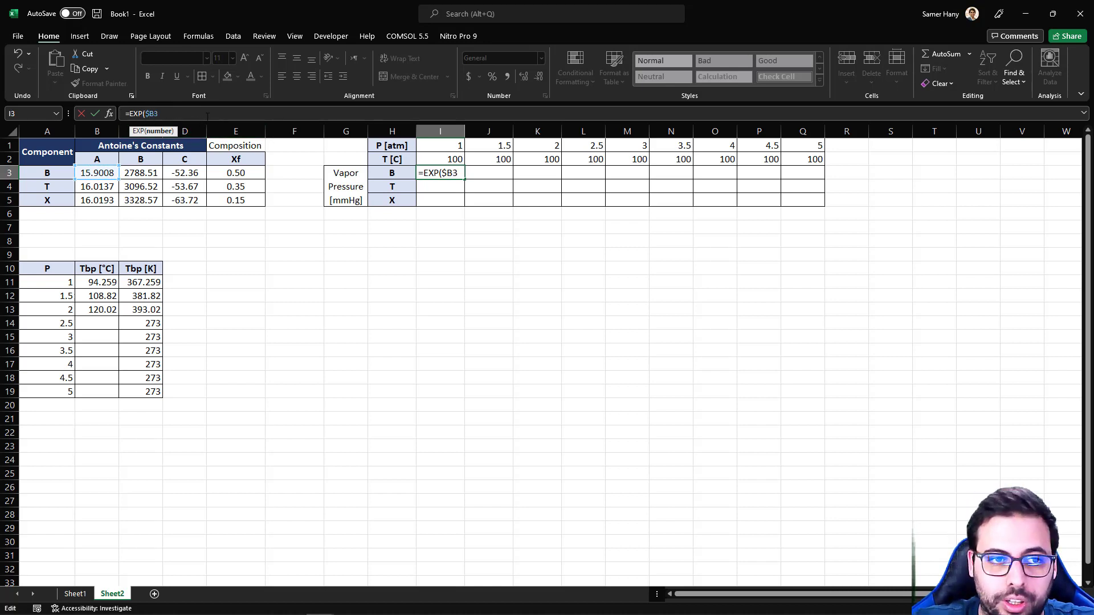
Continue the I3 formula with - $C3 / (, locking only the column of the Antoine B constant
text(- )
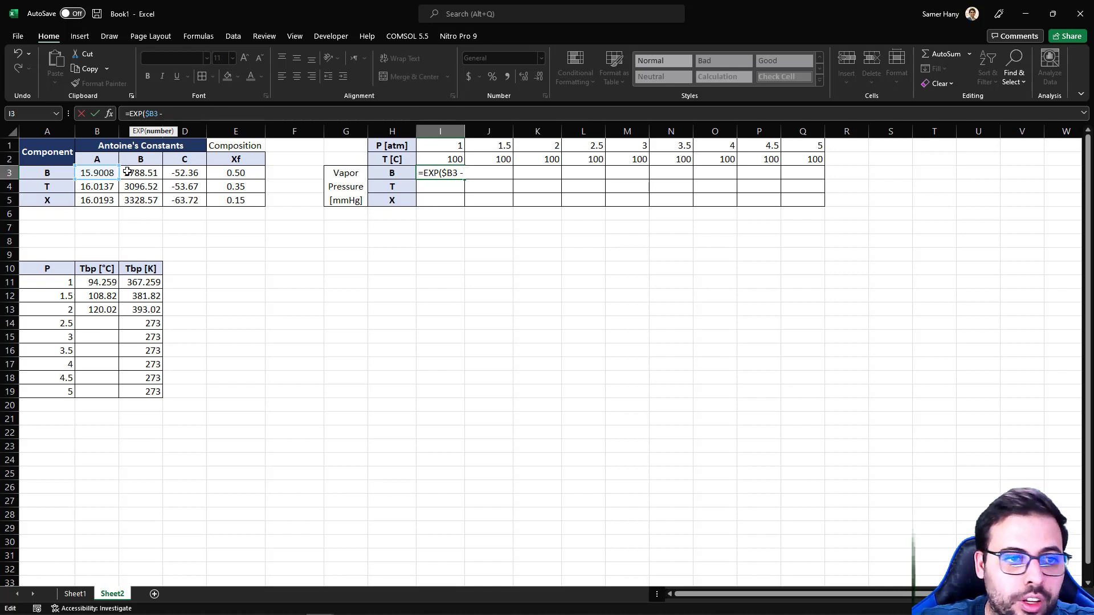
text(C3)
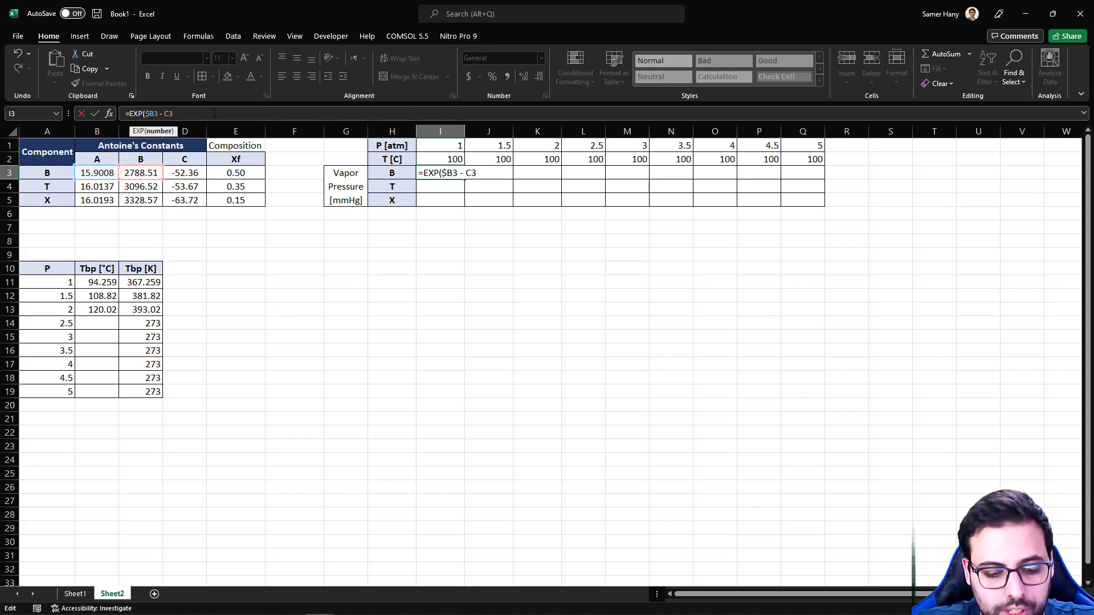
key(F4)
key(F4)
key(F4)
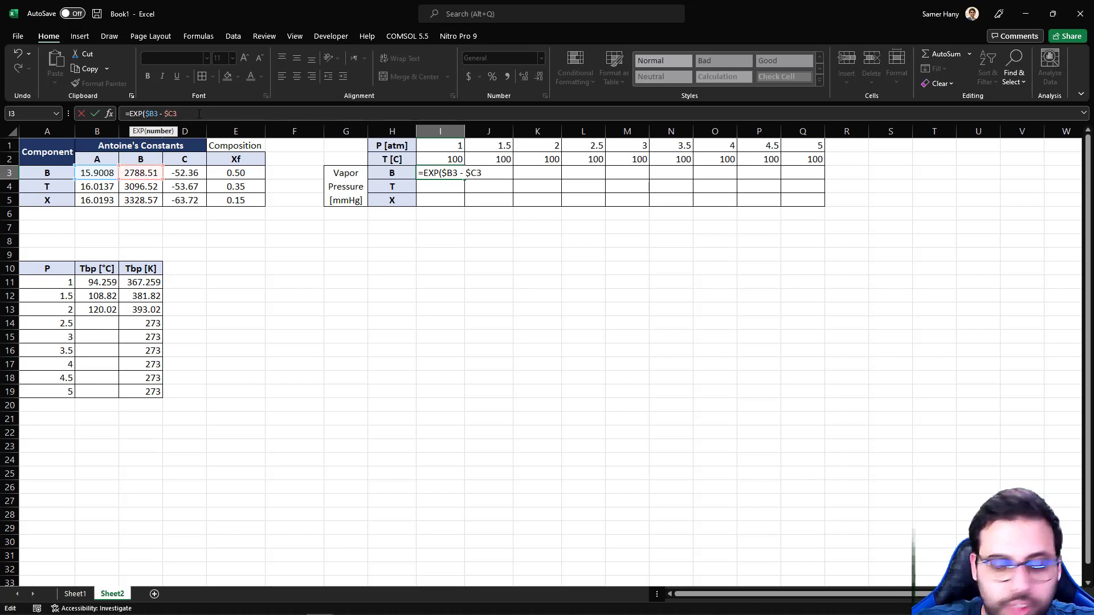
text(/)
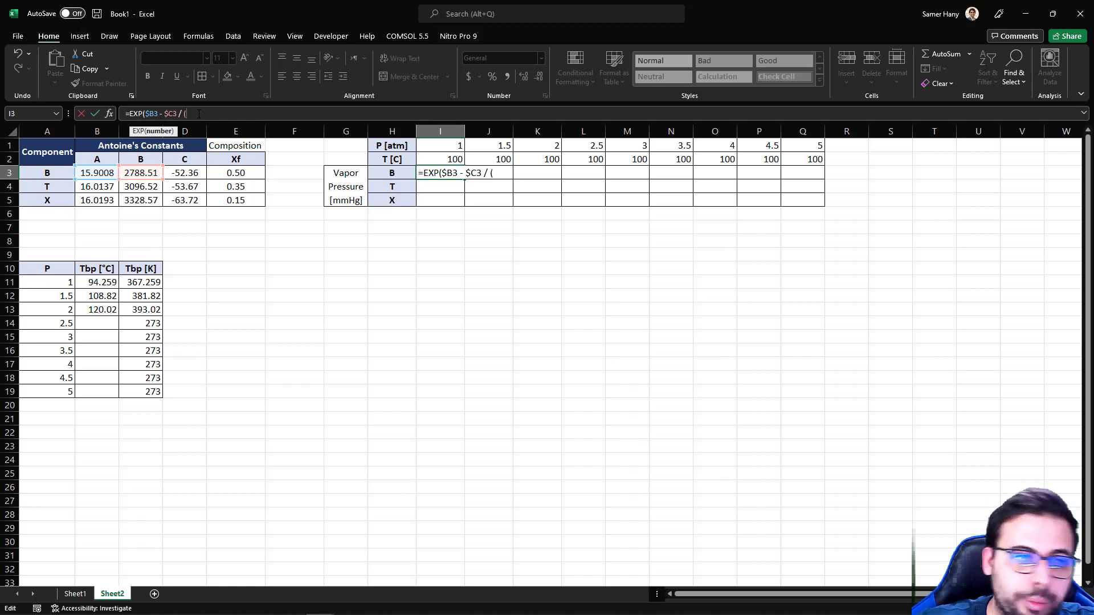
text( ()
Complete the I3 denominator with I2 + 273 + $D3 and close both parentheses, locking the column of the Antoine C constant
click(441, 160)
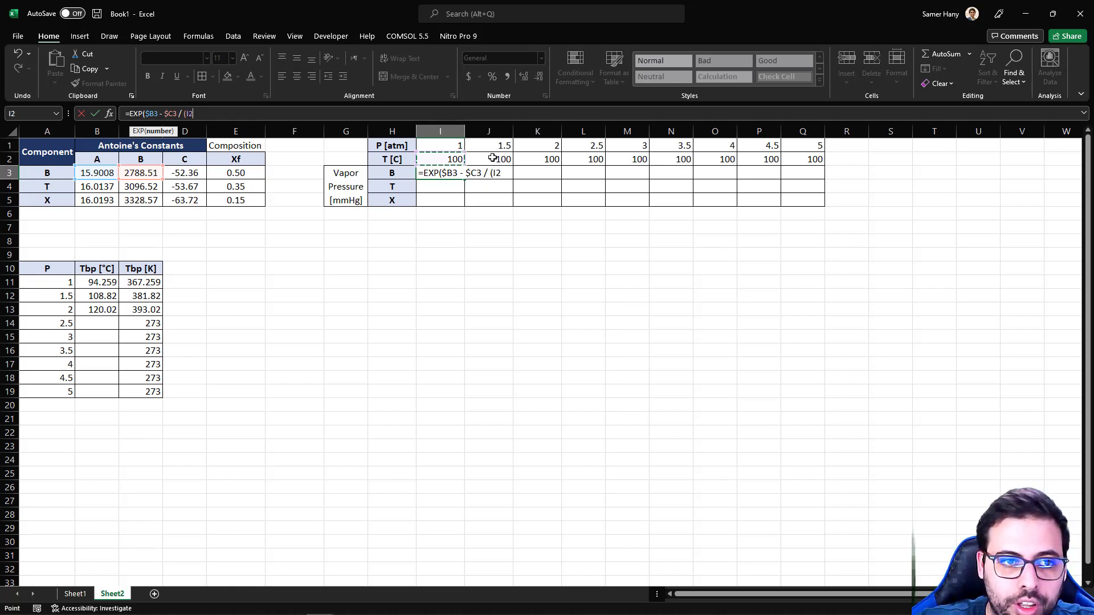
text(+ 273 +)
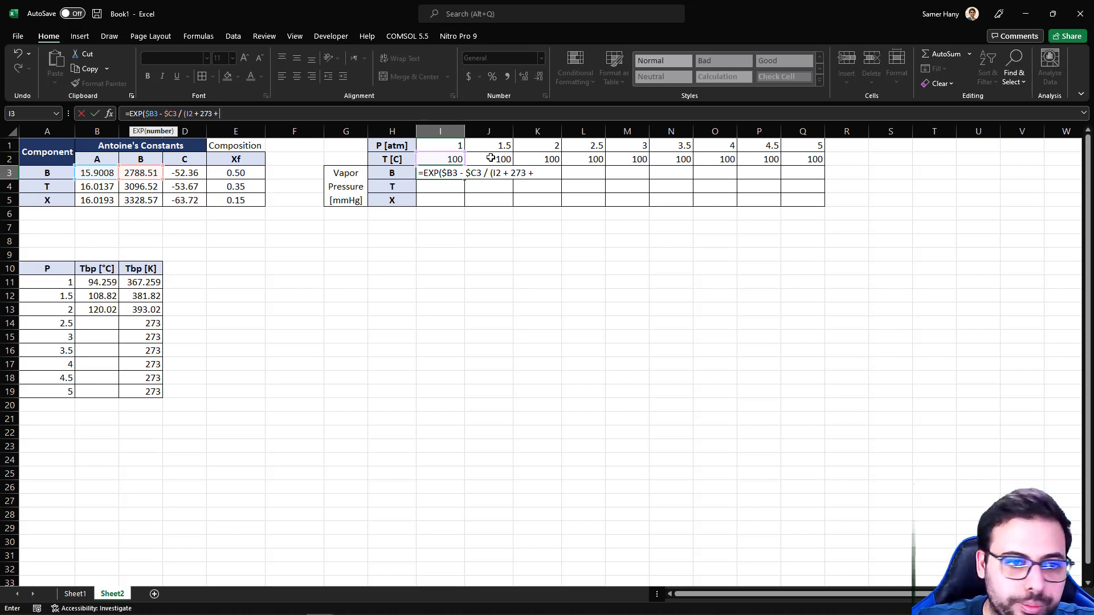
click(188, 174)
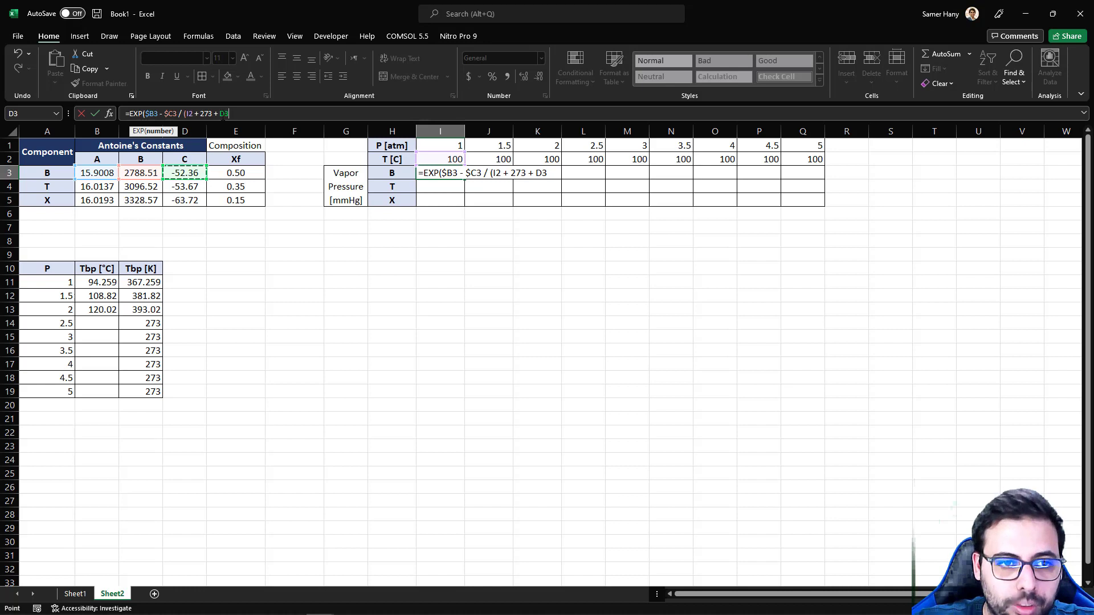
click(258, 116)
text($D3)
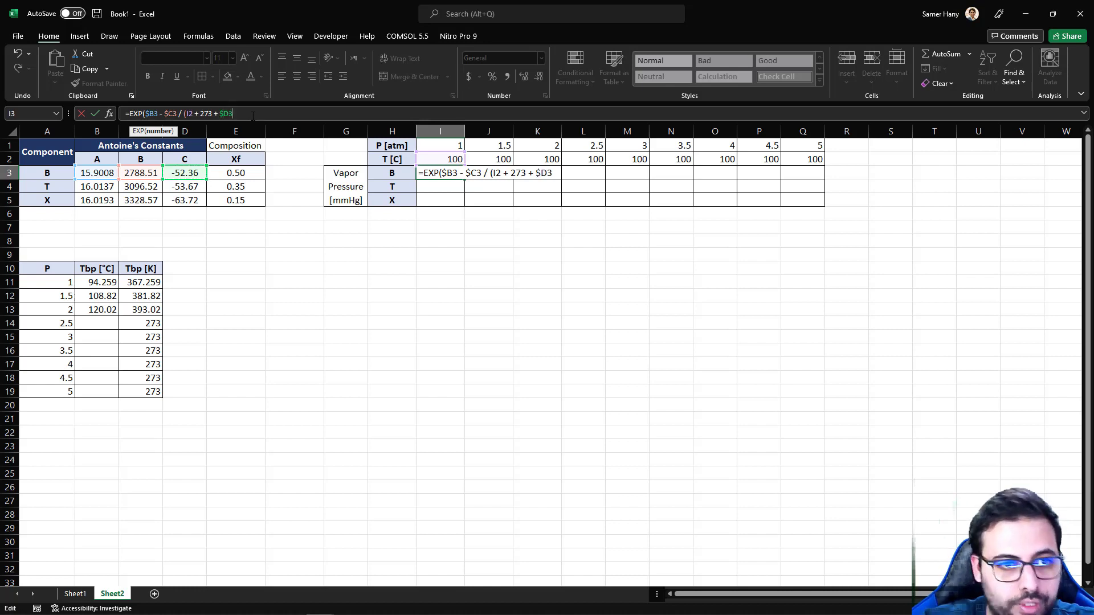
text())
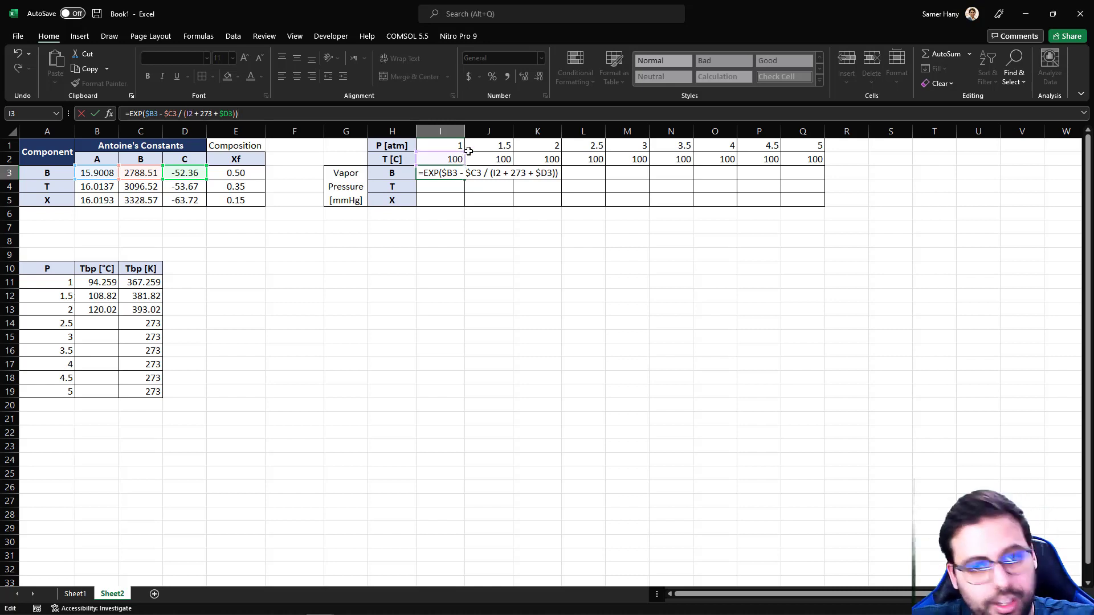
Lock only the row of the temperature reference in the I3 formula, making it I$2, and enter the formula
click(188, 114)
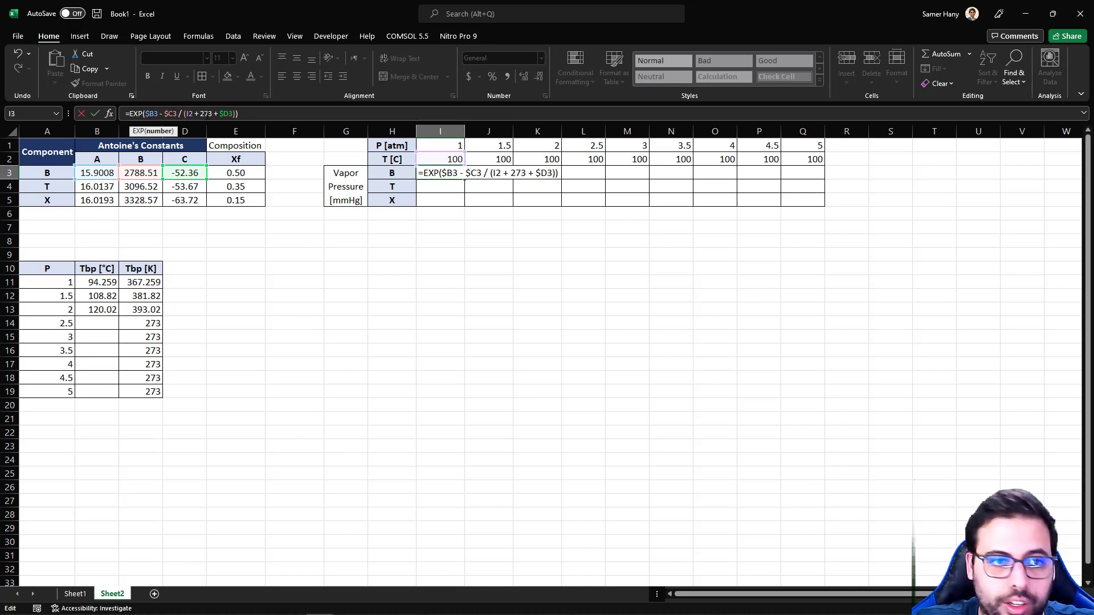
key(Right)
text($)
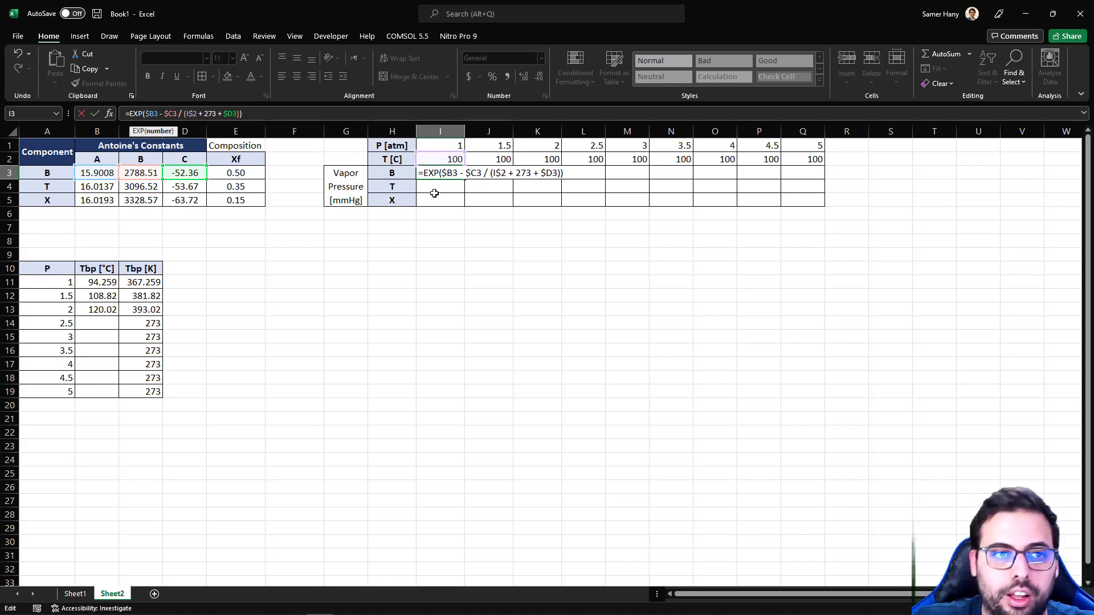
key(Return)
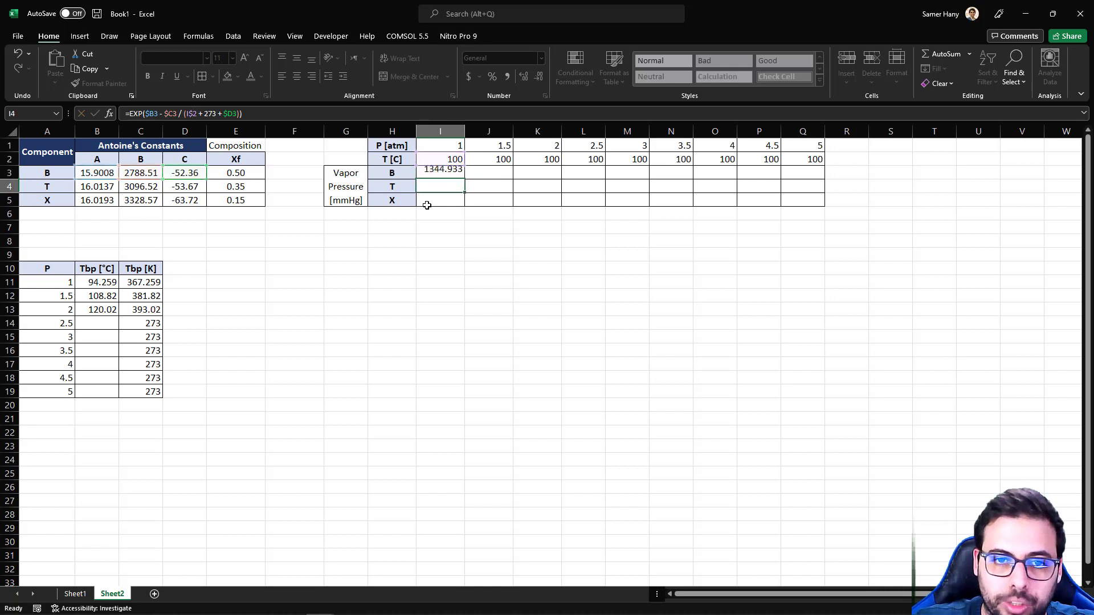
Fill the benzene vapor pressure formula down to toluene and xylene in I4:I5 and check the cell references in I4
click(454, 175)
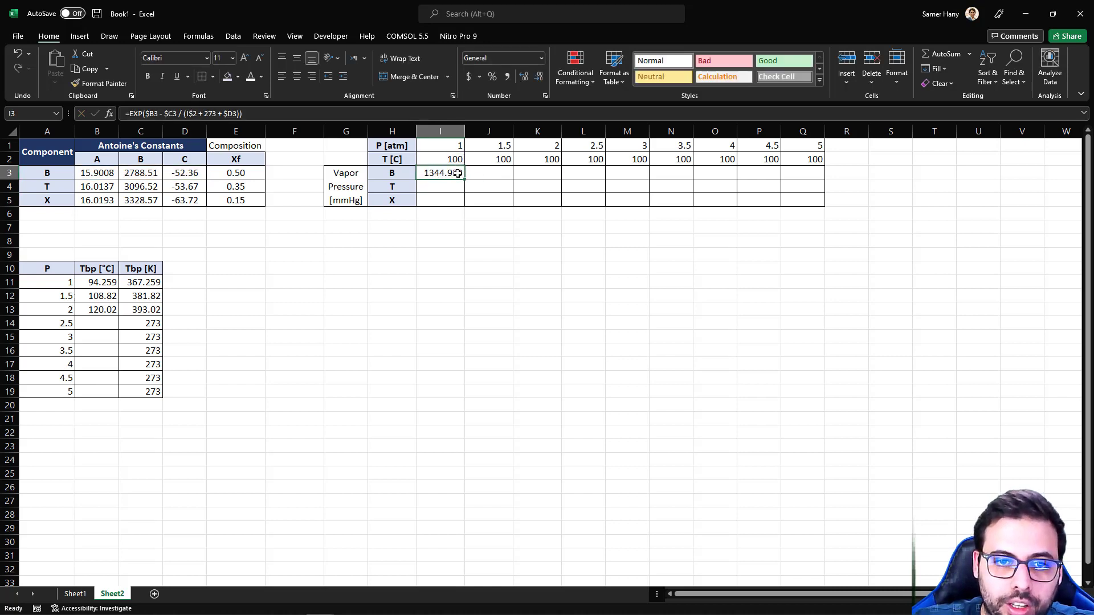
drag(466, 181, 465, 202)
click(432, 181)
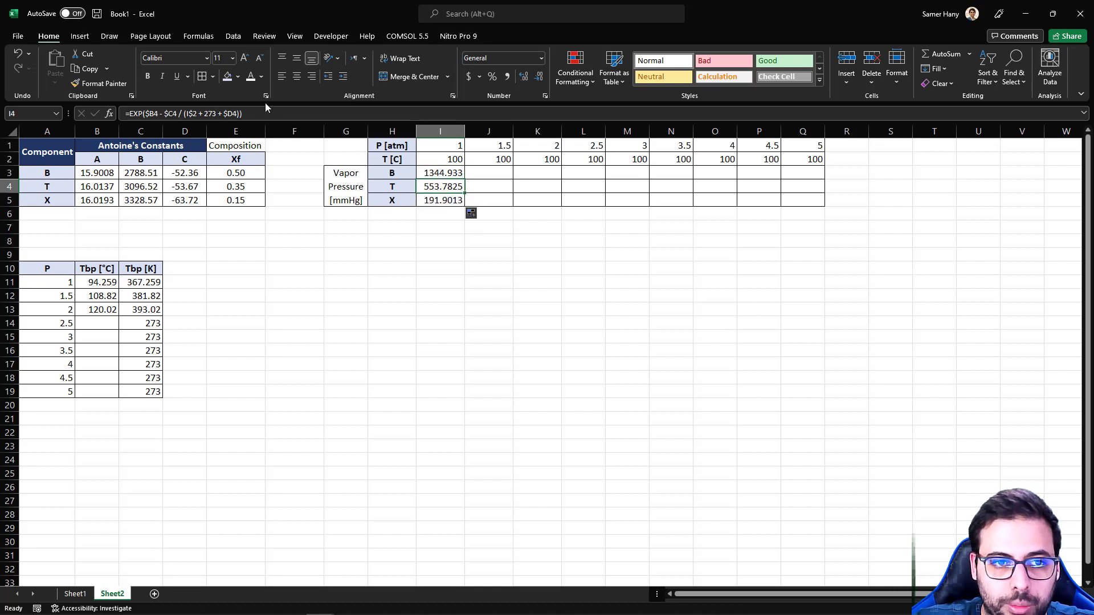
key(F2)
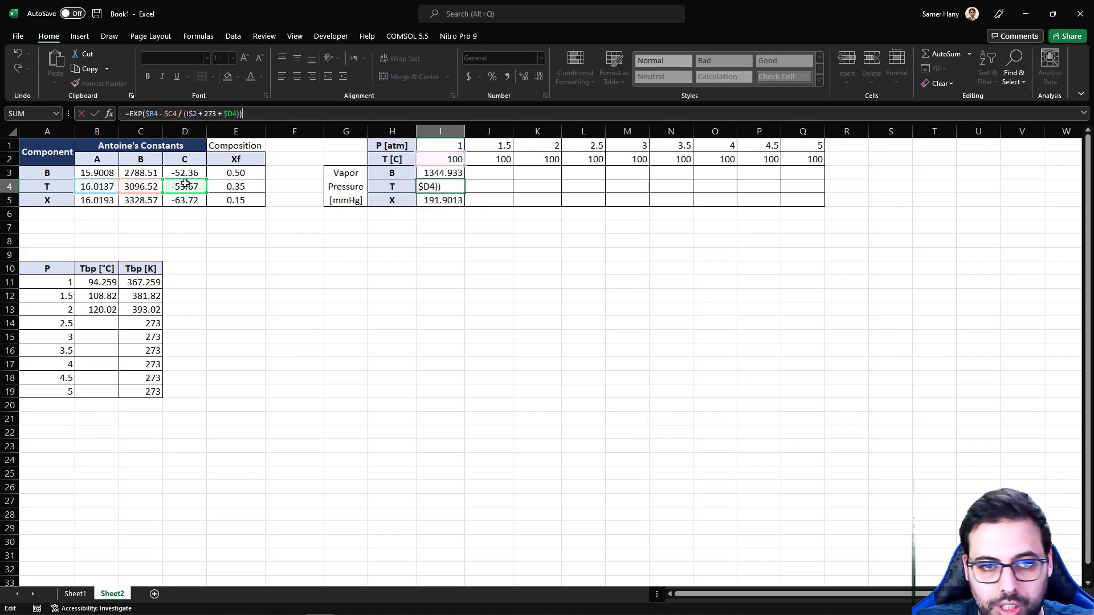
key(Return)
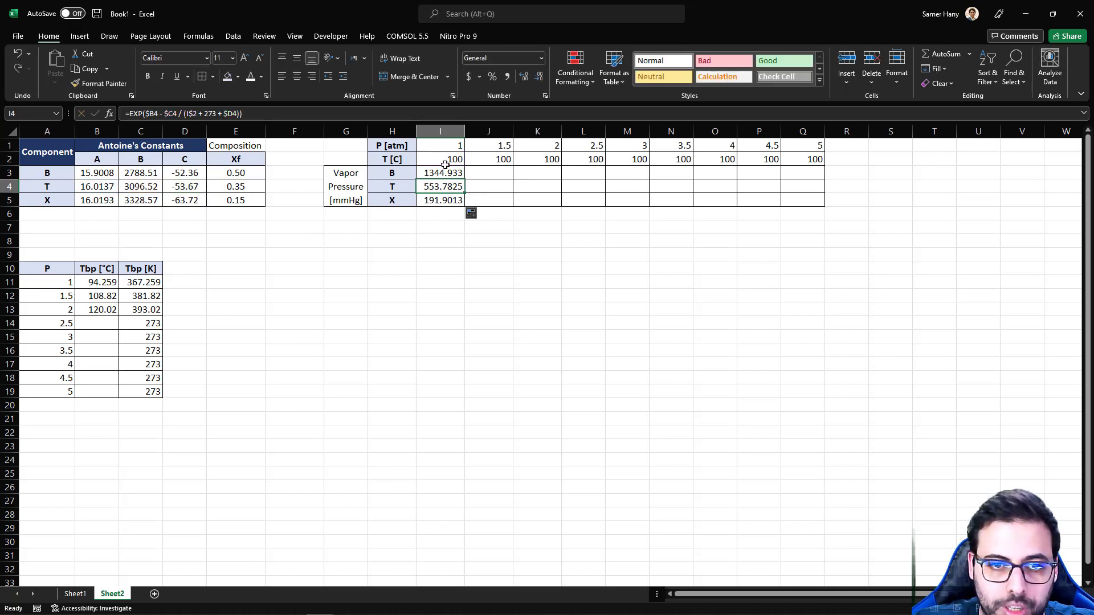
Fill the vapor pressure formulas from I3:I5 across to column Q and check the cell references in Q5
drag(440, 172, 804, 200)
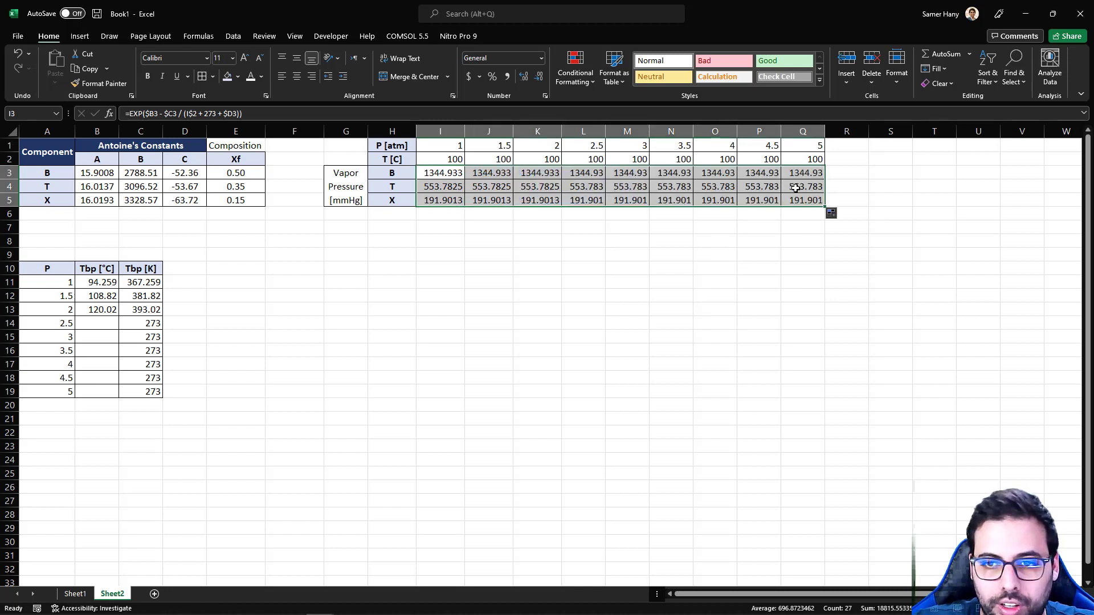
click(809, 198)
click(262, 115)
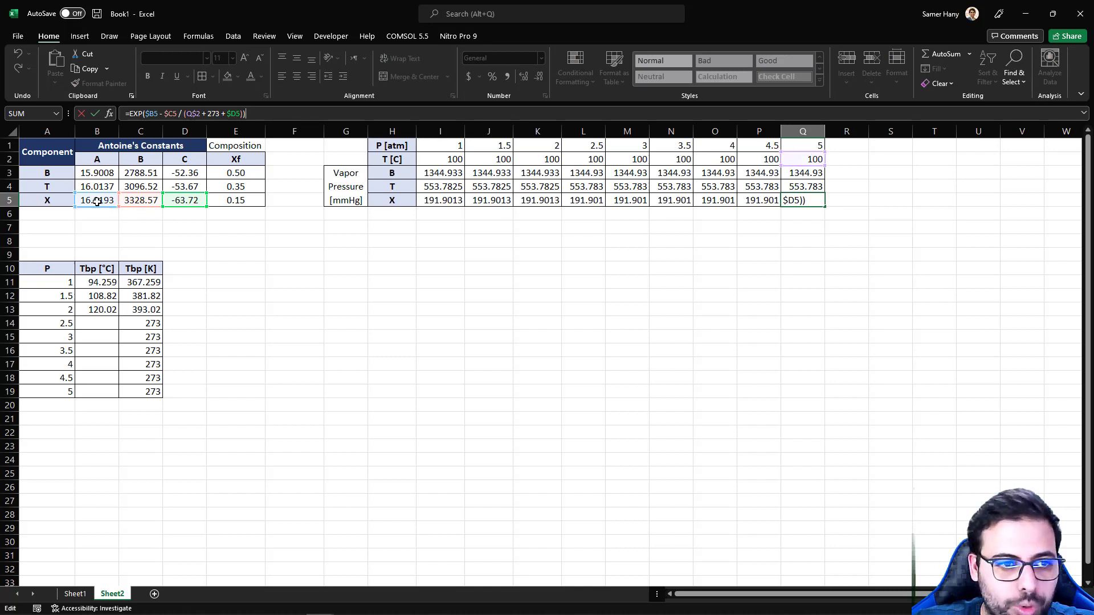
key(Escape)
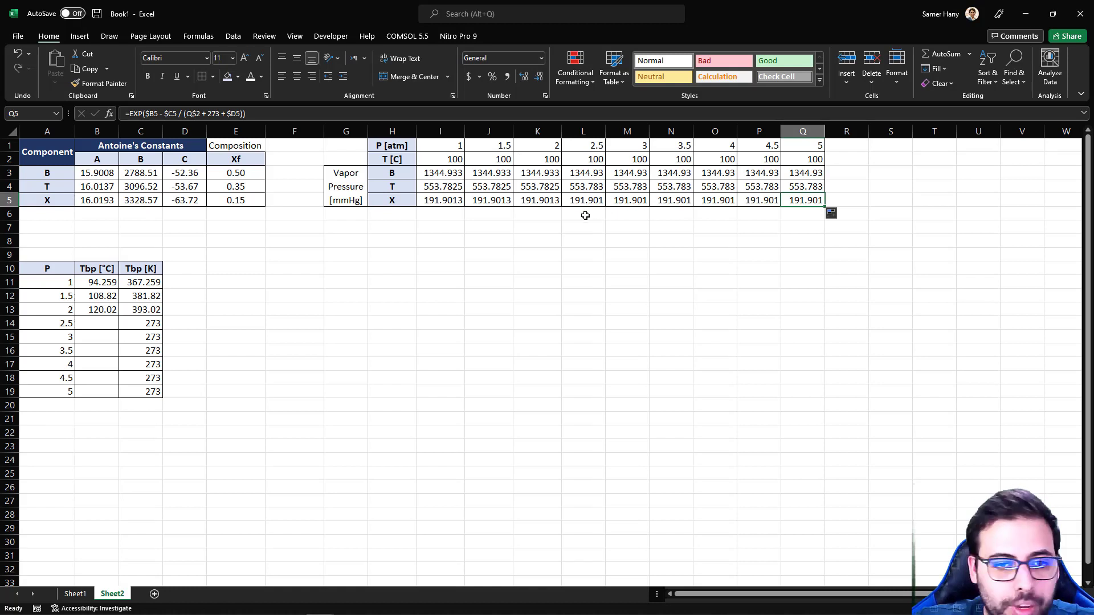
Label cell H6 as SUM(Y) below the vapor pressure rows
click(405, 215)
text(SUM(Y)
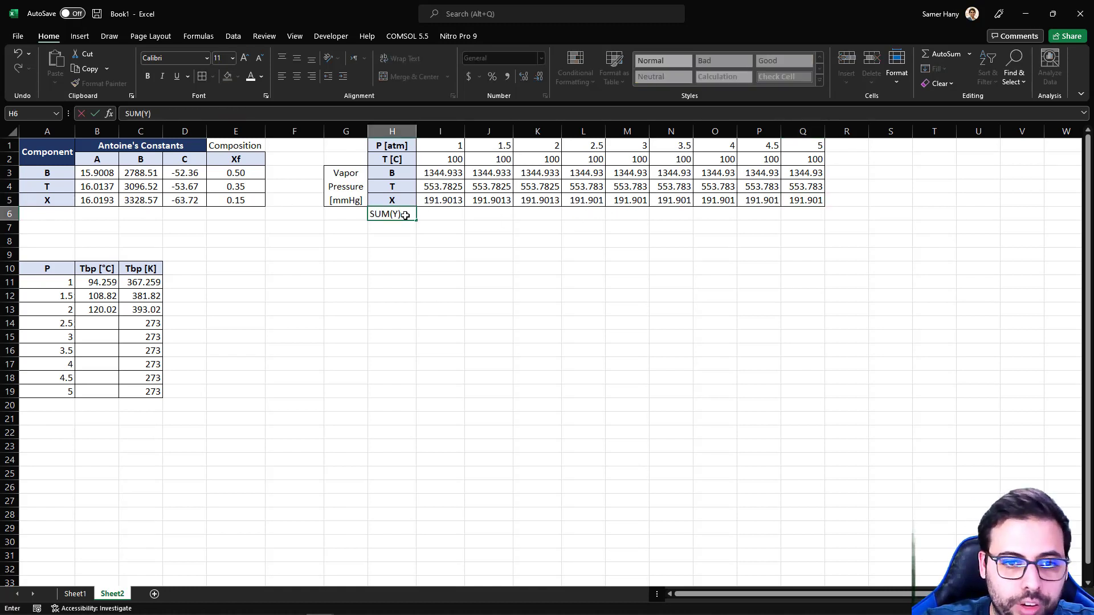
key(Tab)
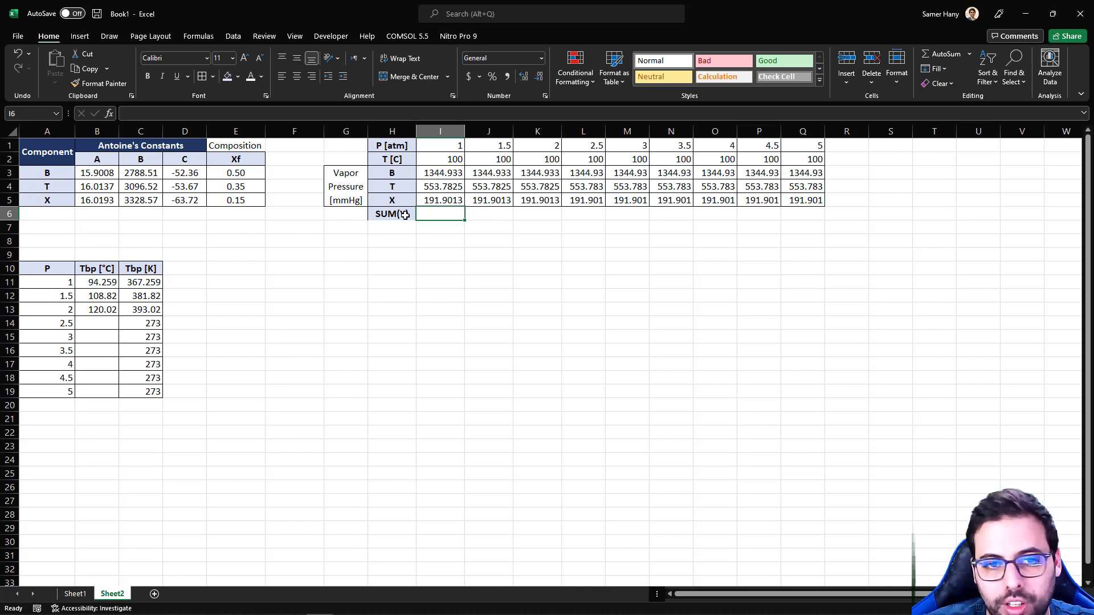
Start a SUMPRODUCT formula in I6 with the vapor pressures I3:I5 as the first array
text(=)
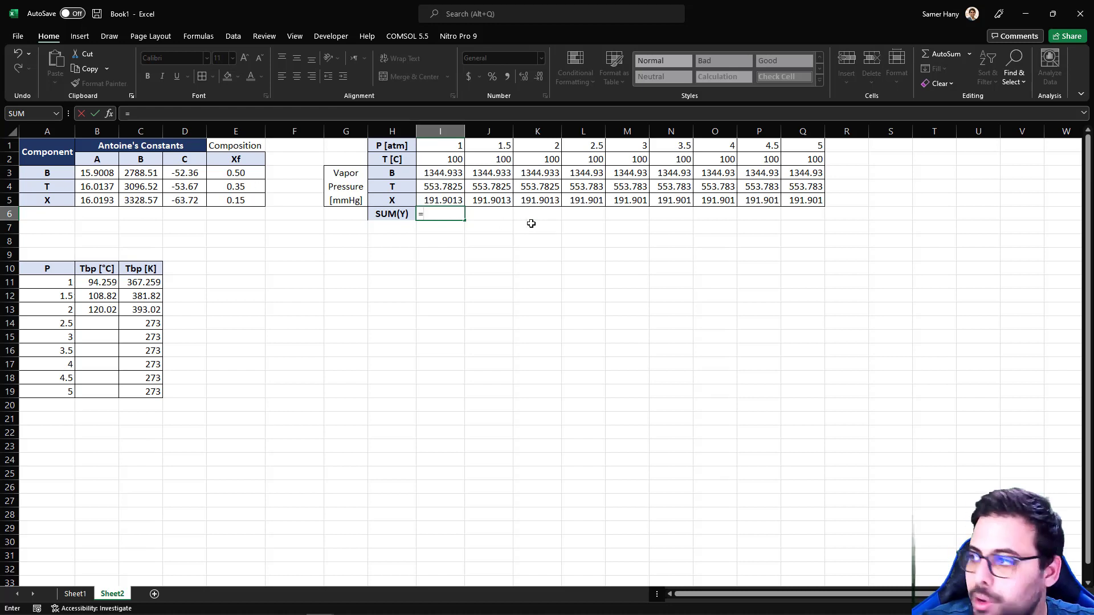
text(SUM)
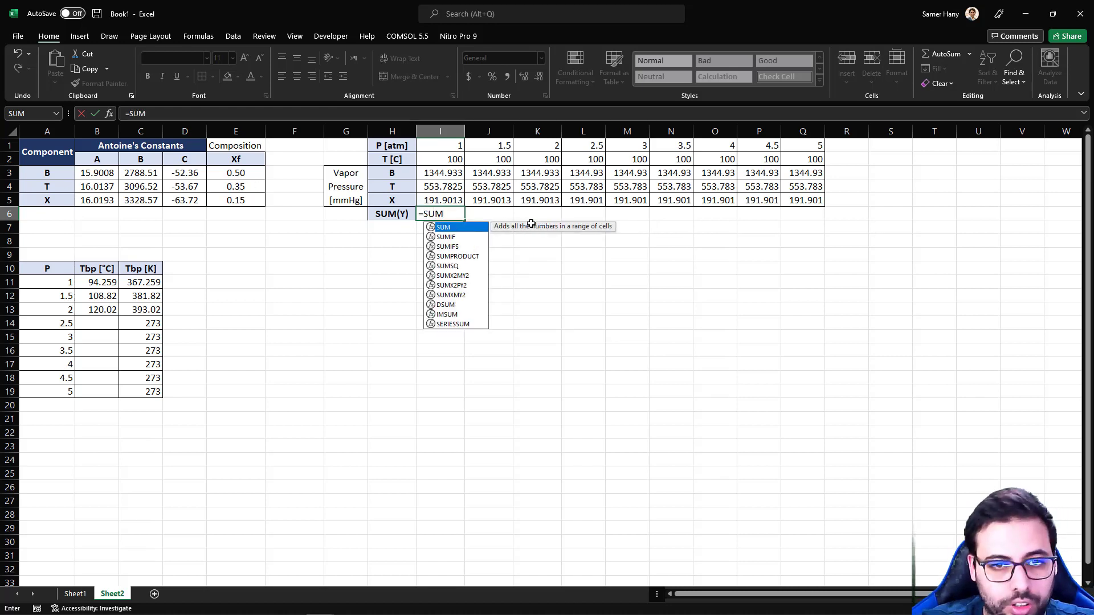
text(P)
key(Tab)
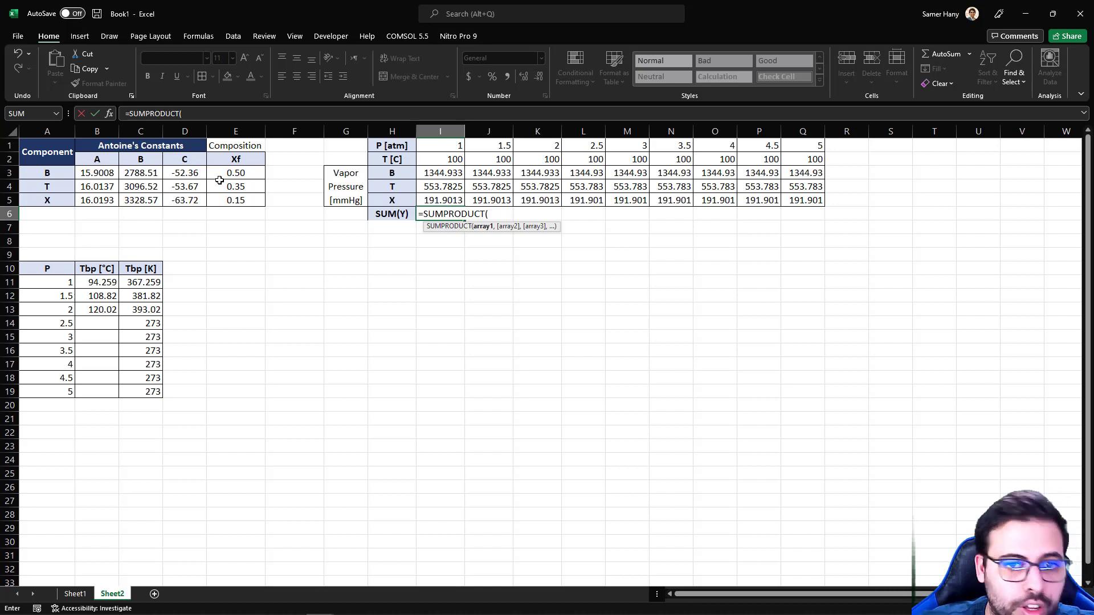
click(437, 177)
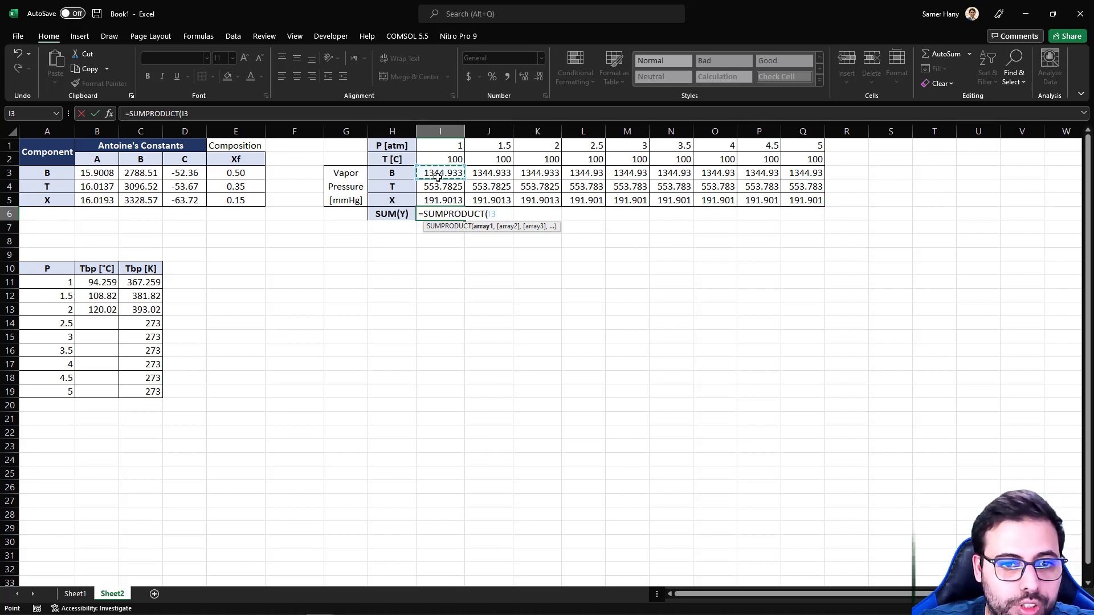
drag(438, 177, 438, 198)
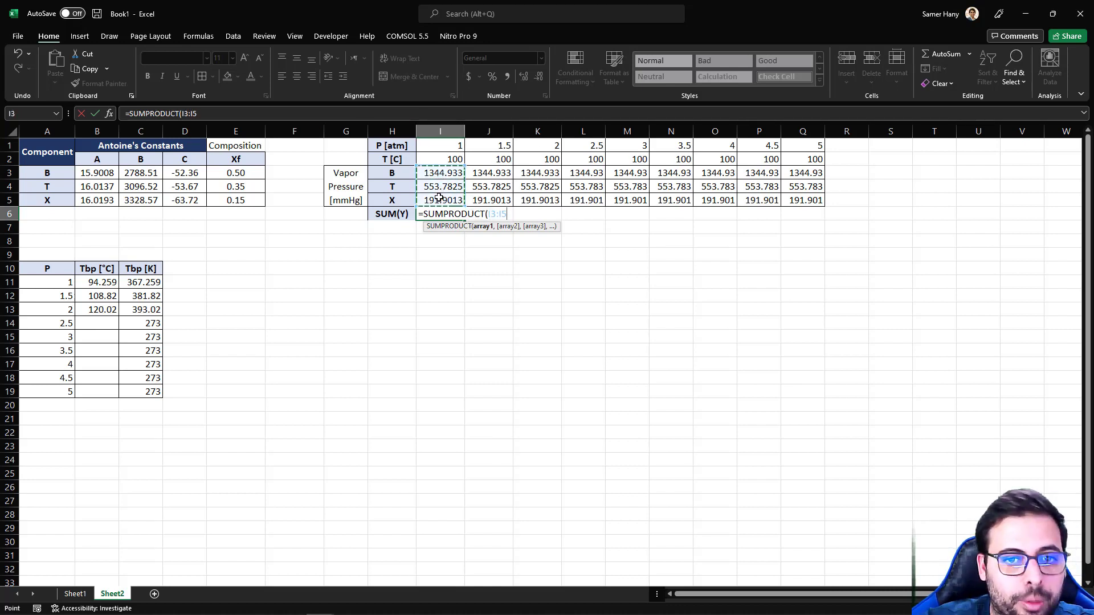
Divide the first SUMPRODUCT array in I6 by the pressure converted to mmHg, (I1*760), and begin the second argument
text(/)
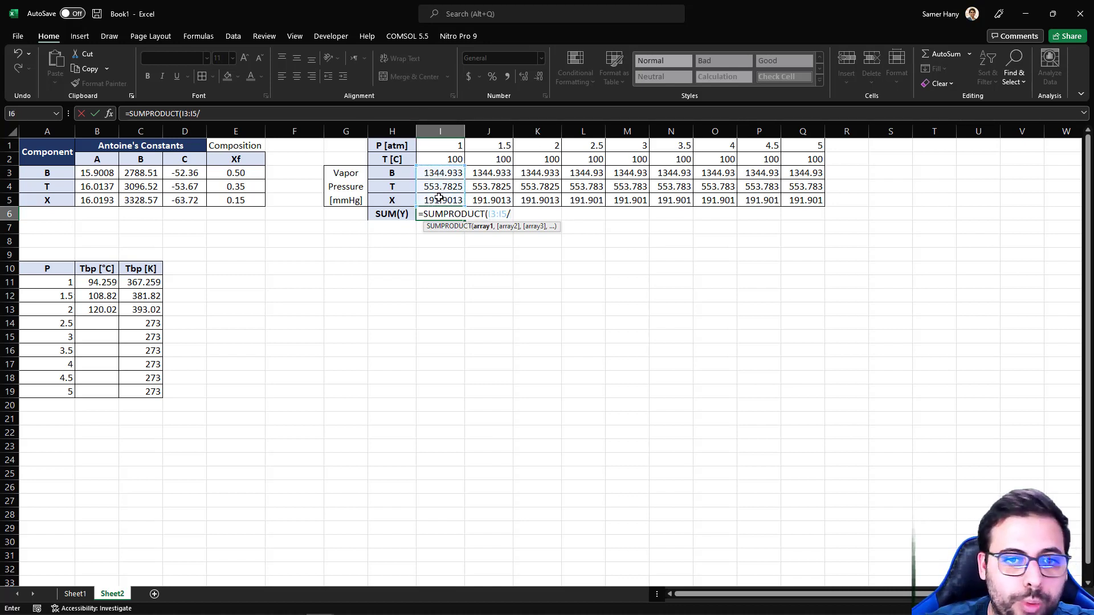
click(454, 148)
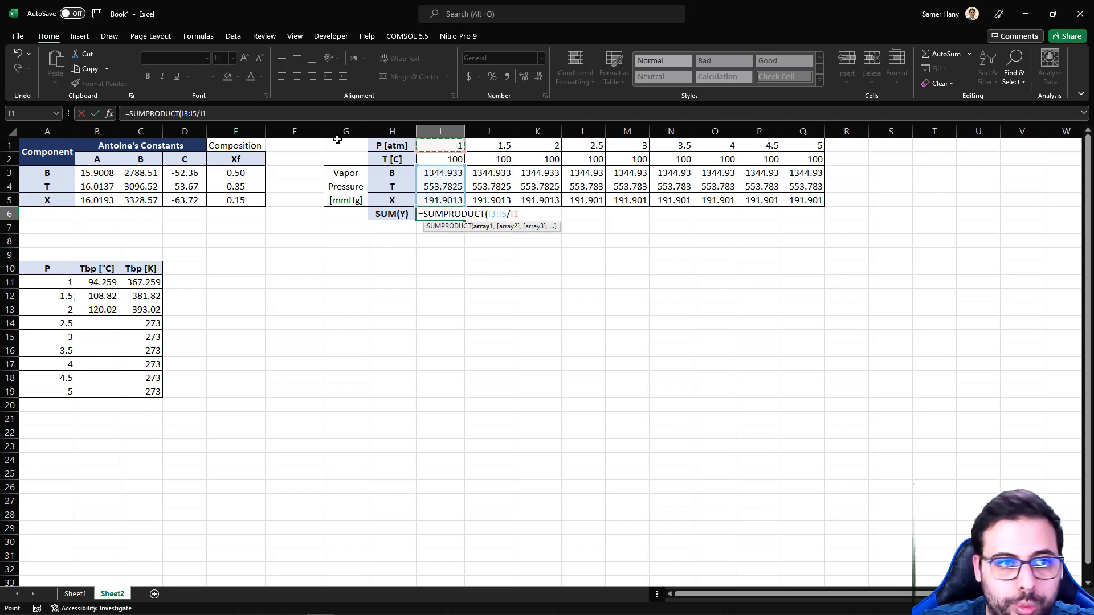
click(200, 113)
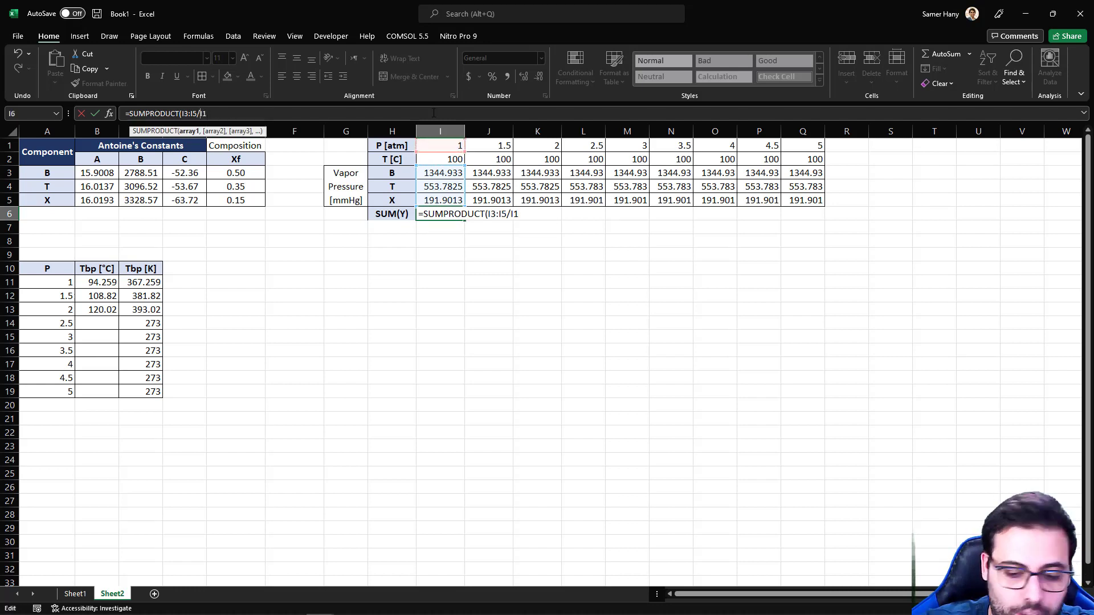
text((I1)
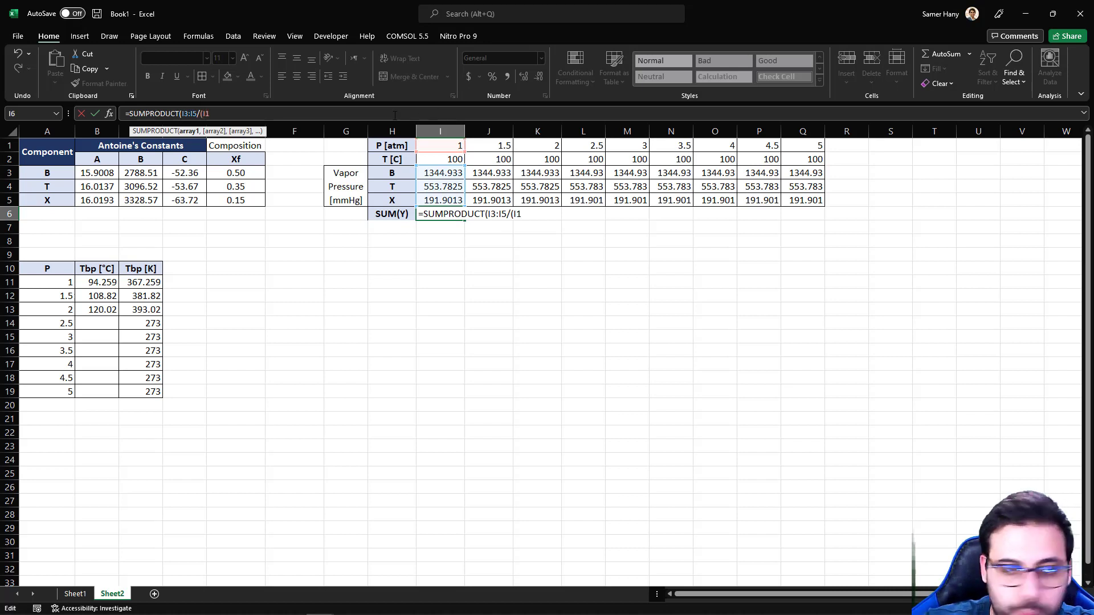
text(*760)
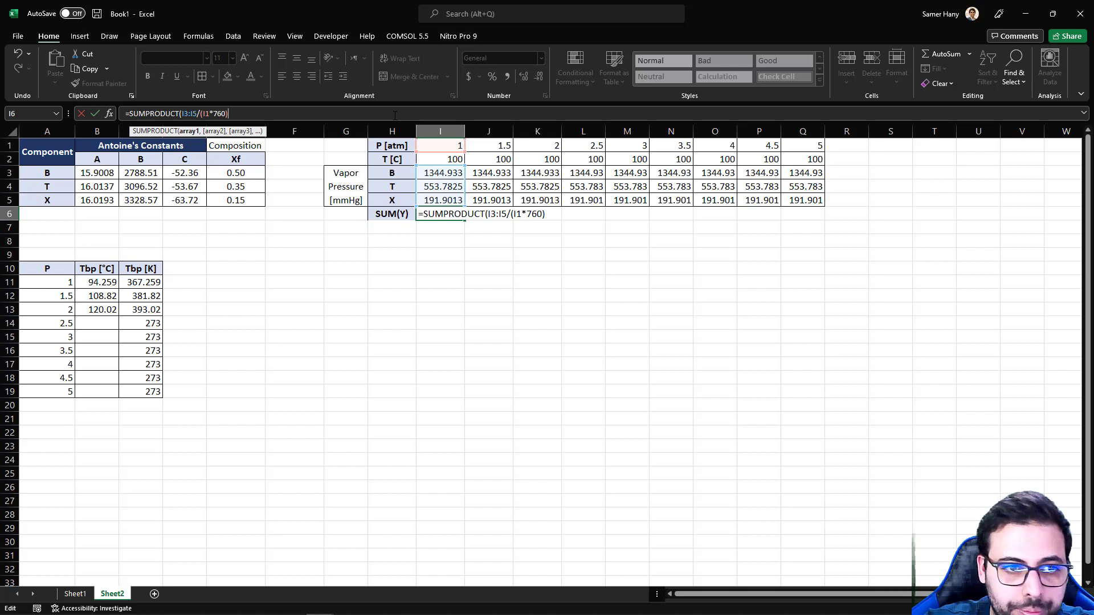
text(),)
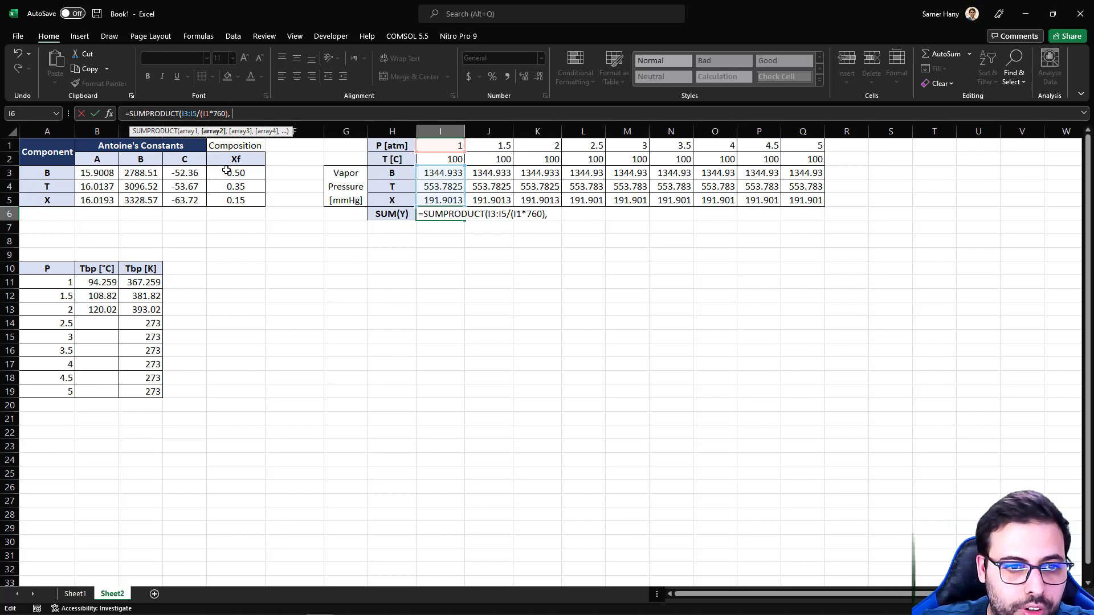
Use the feed compositions E3:E5 as the second SUMPRODUCT array, enter the formula and reselect I6
drag(229, 171, 237, 196)
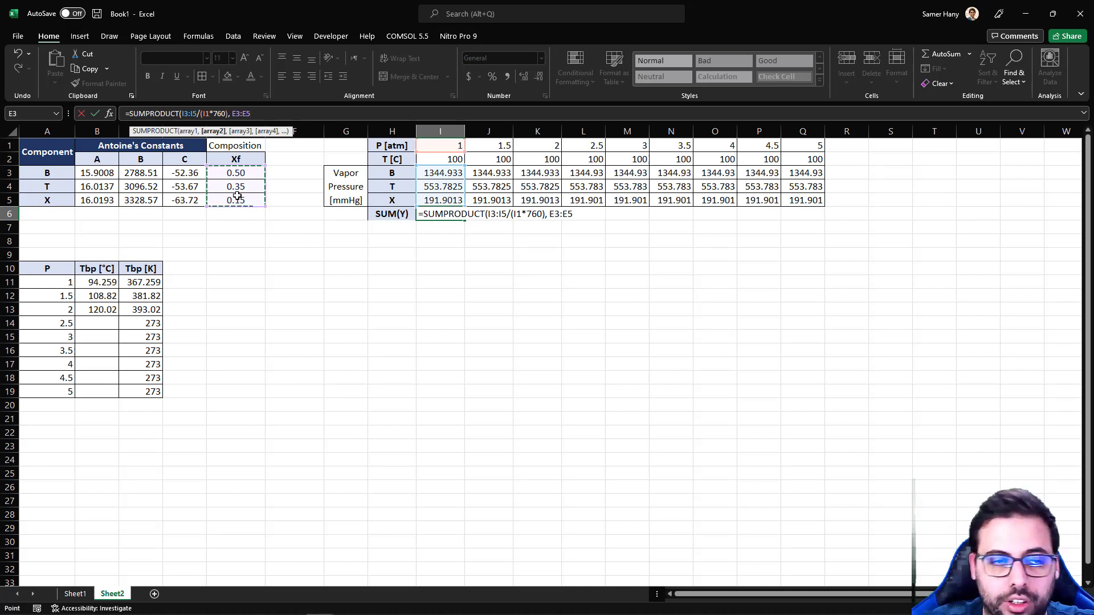
key(Return)
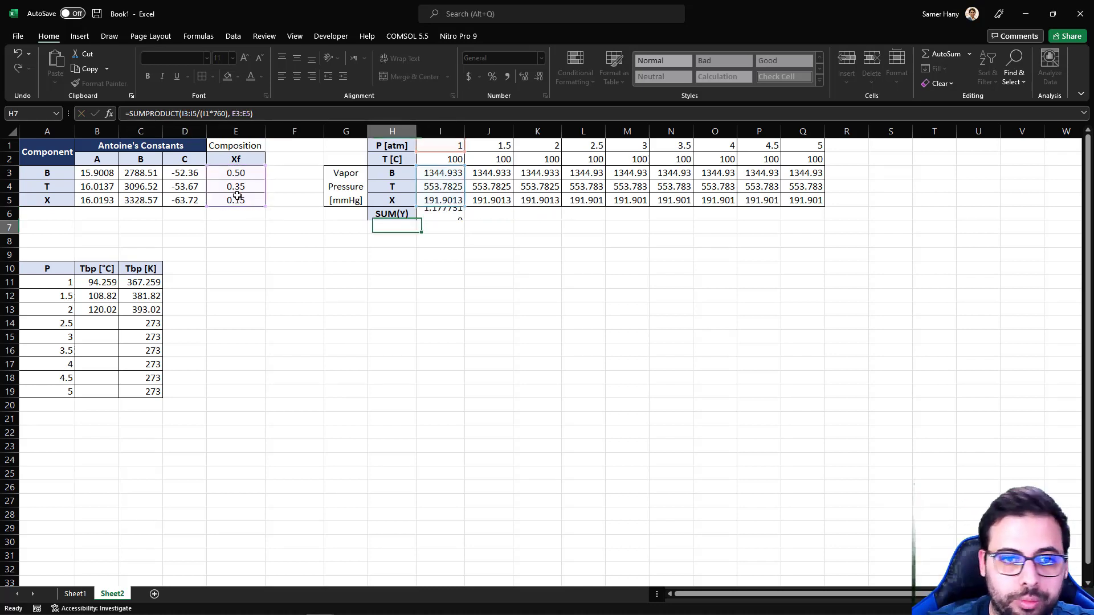
click(446, 214)
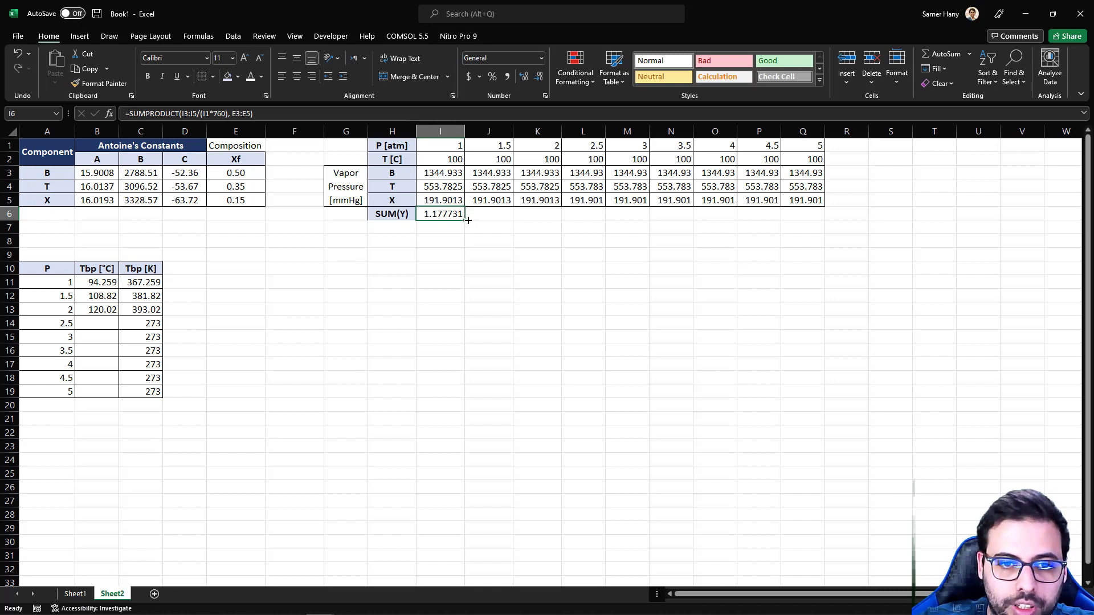
Lock the composition range in the I6 SUMPRODUCT formula as the absolute reference $E$3:$E$5
drag(468, 220, 440, 217)
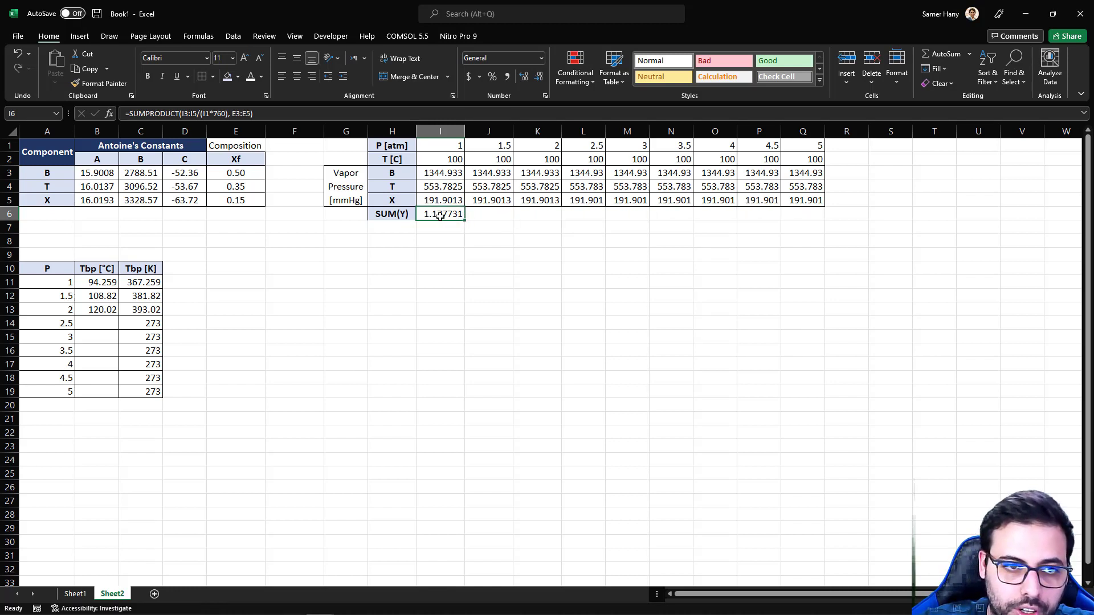
click(223, 114)
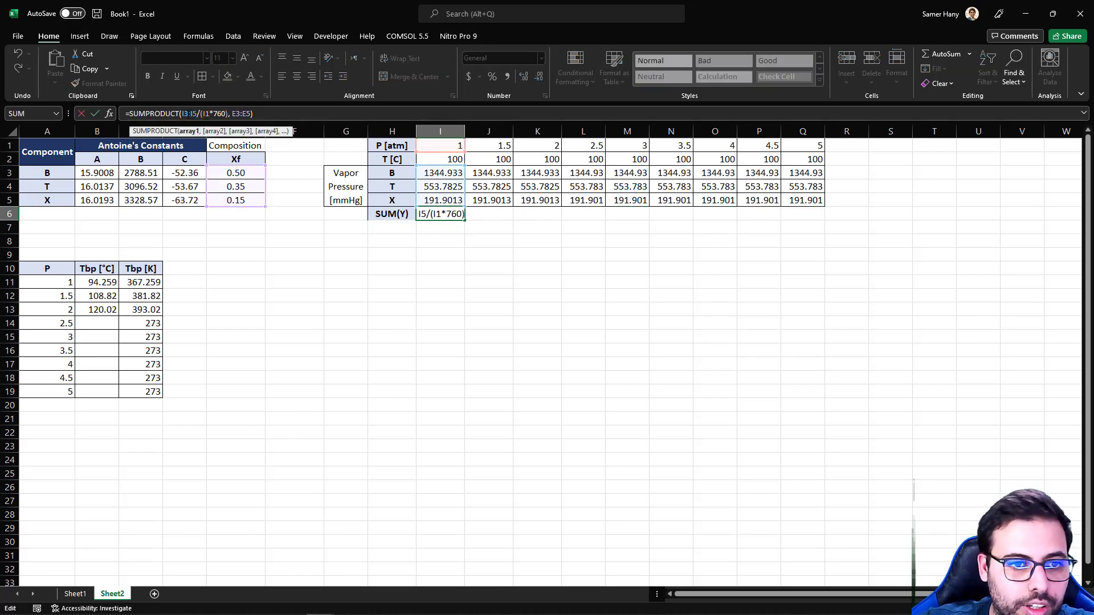
click(244, 113)
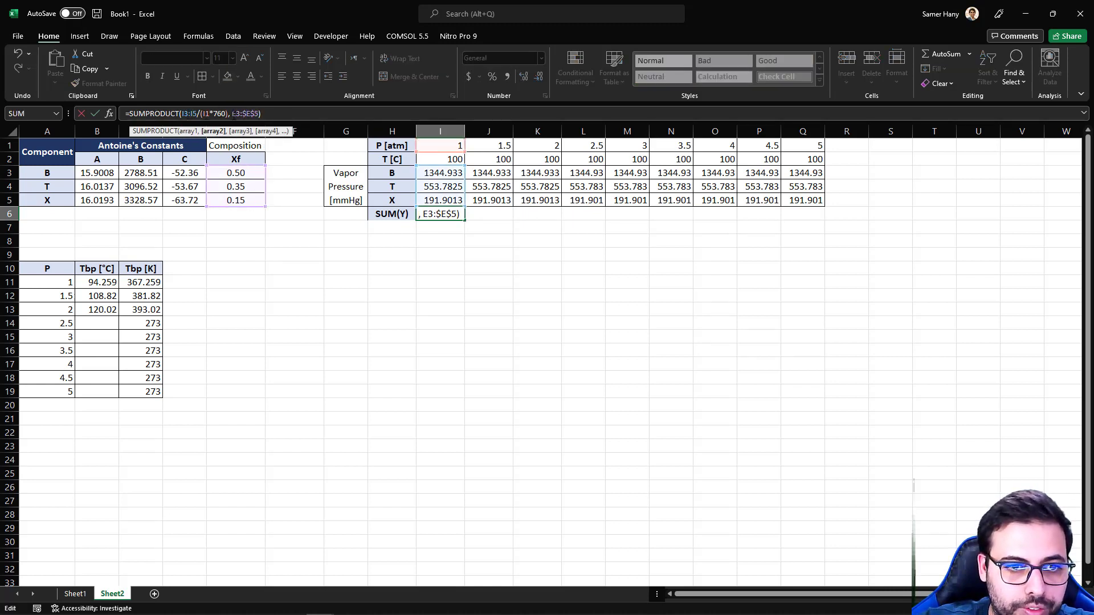
key(F4)
key(ctrl+Return)
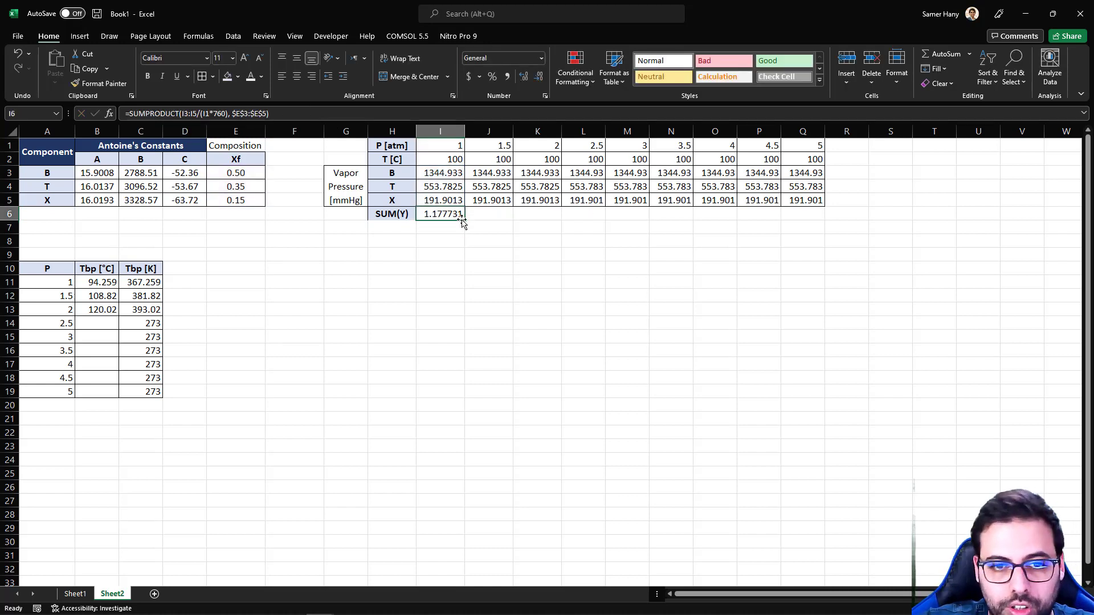
Copy the SUM(Y) formula from I6 across to Q6 and check the references in Q6
drag(465, 222, 819, 217)
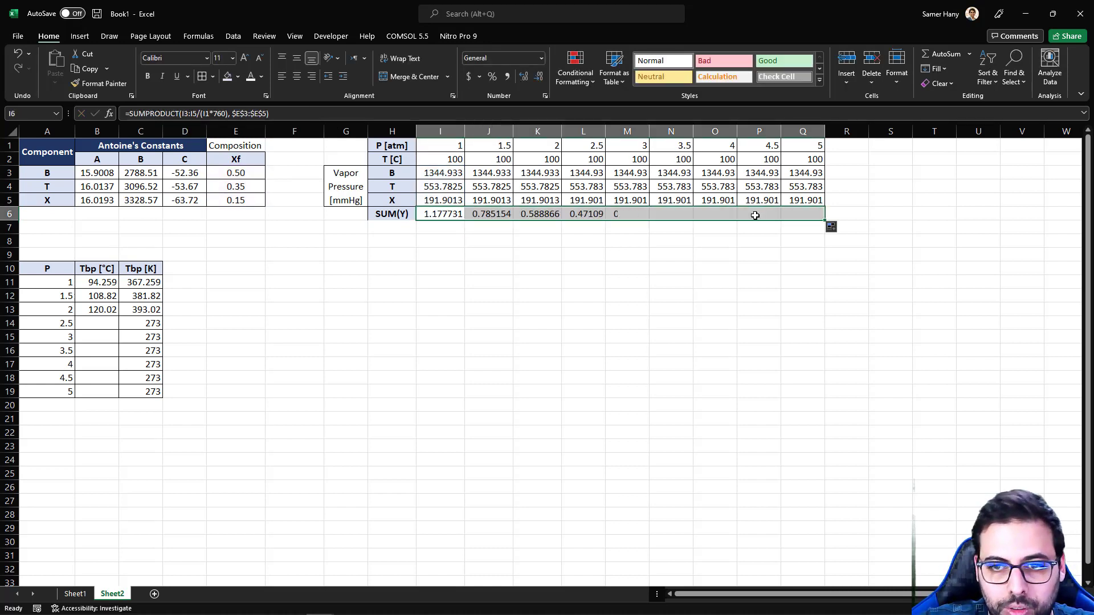
click(810, 216)
key(F2)
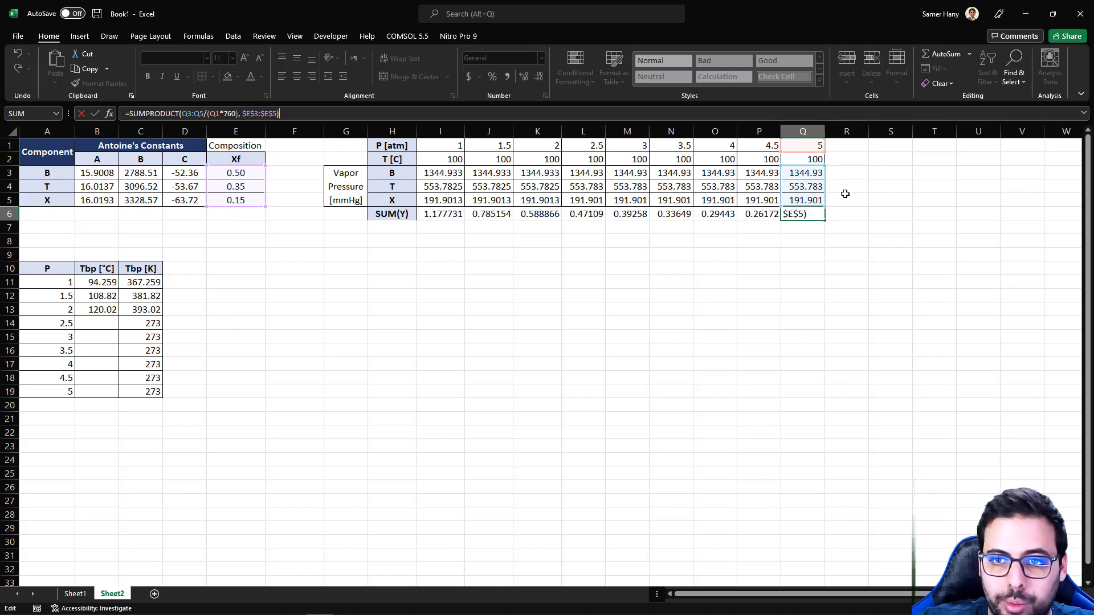
key(Return)
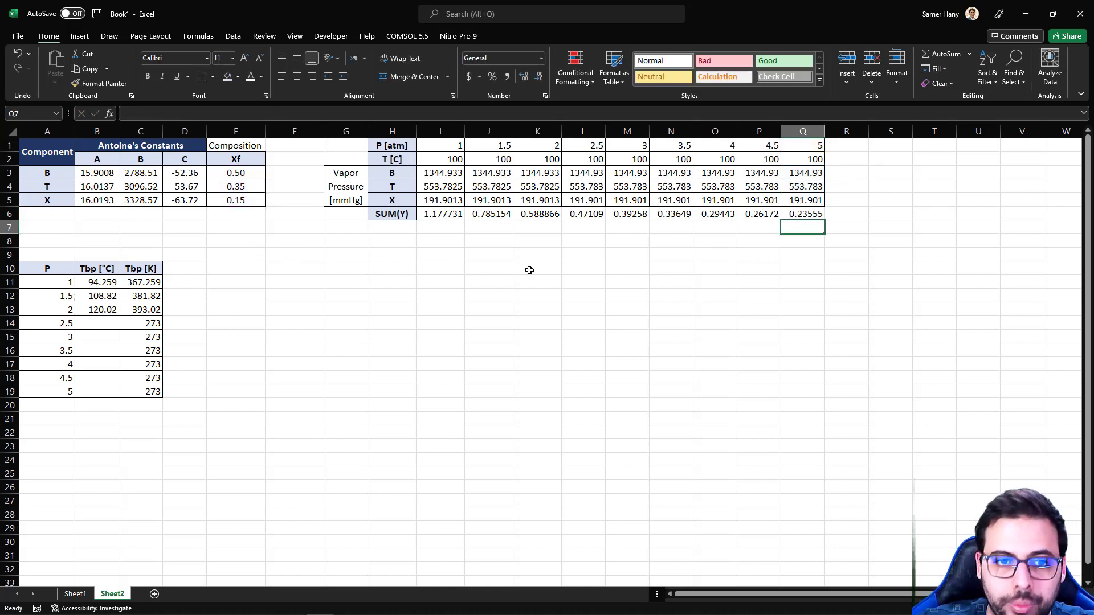
drag(433, 215, 812, 214)
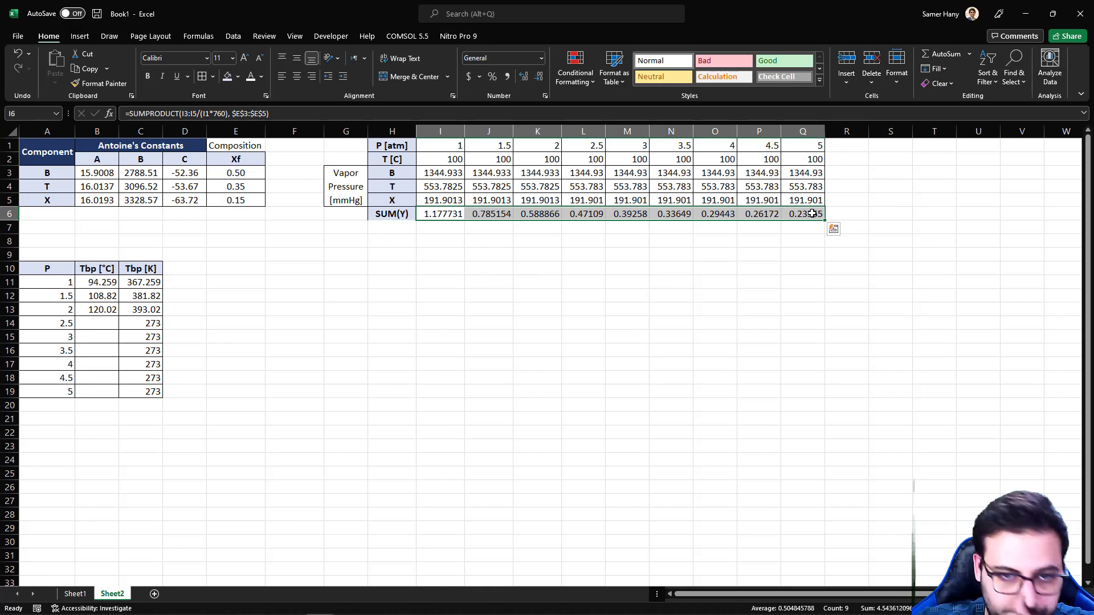
Label H7 as Squared Error in bold and fit column H to the text
click(385, 227)
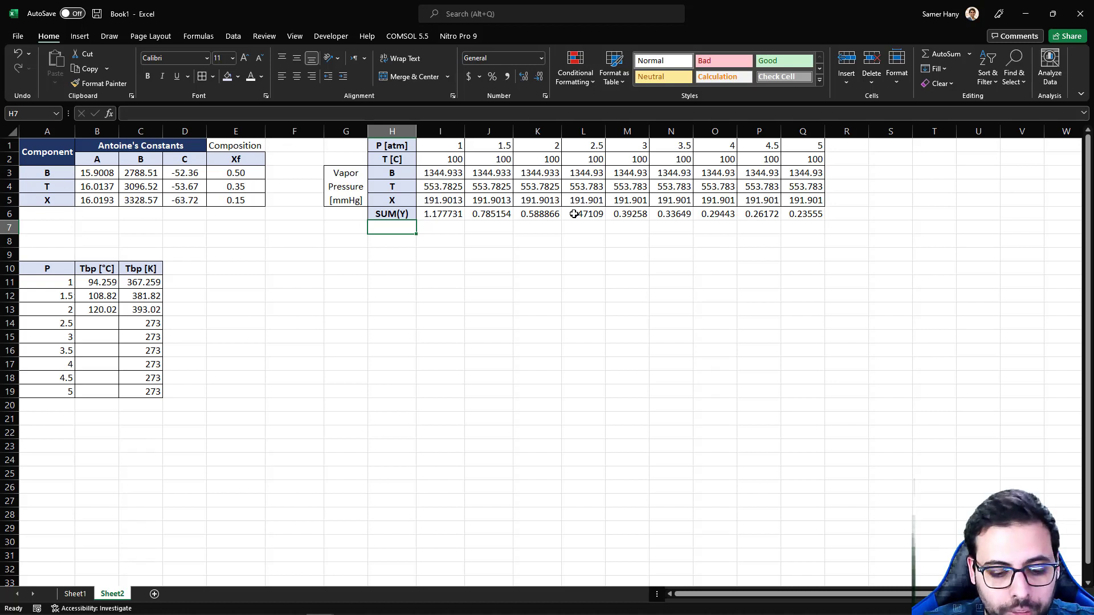
text(Error)
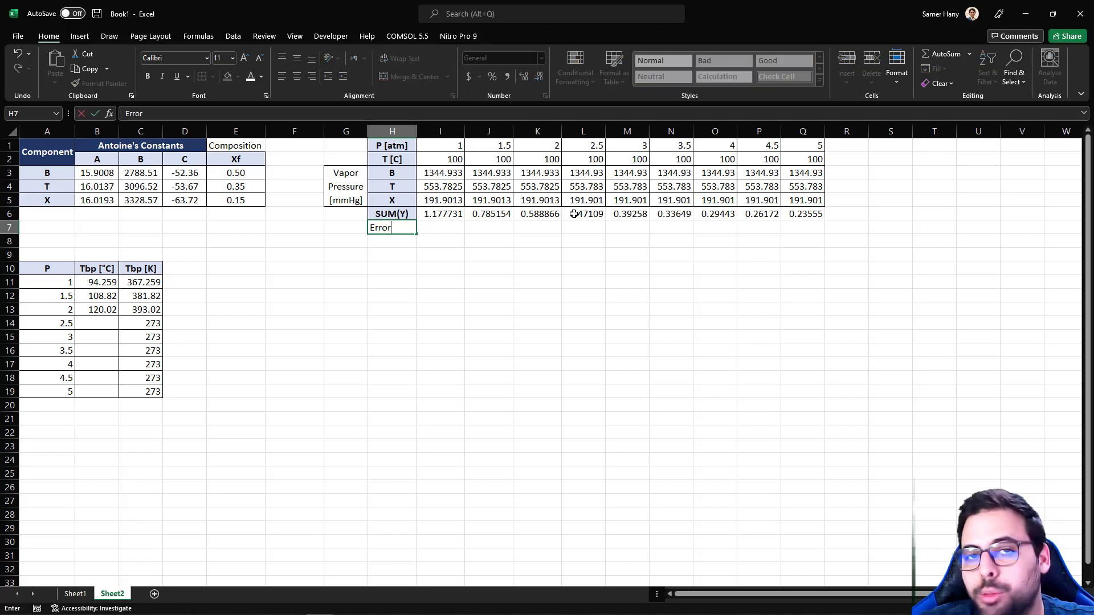
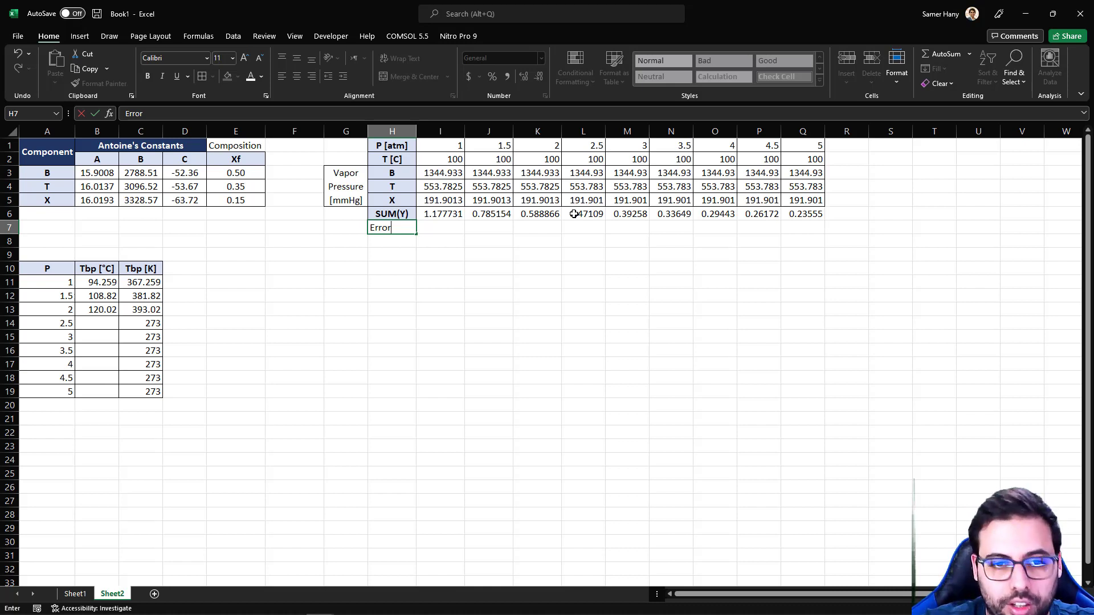
key(ctrl+b)
key(F2)
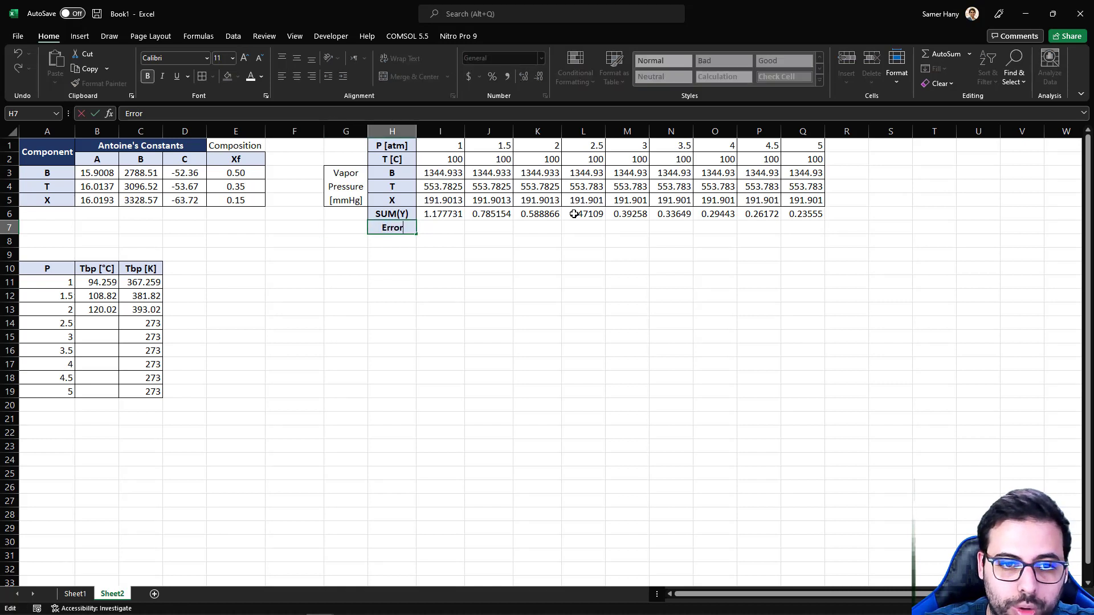
text(S)
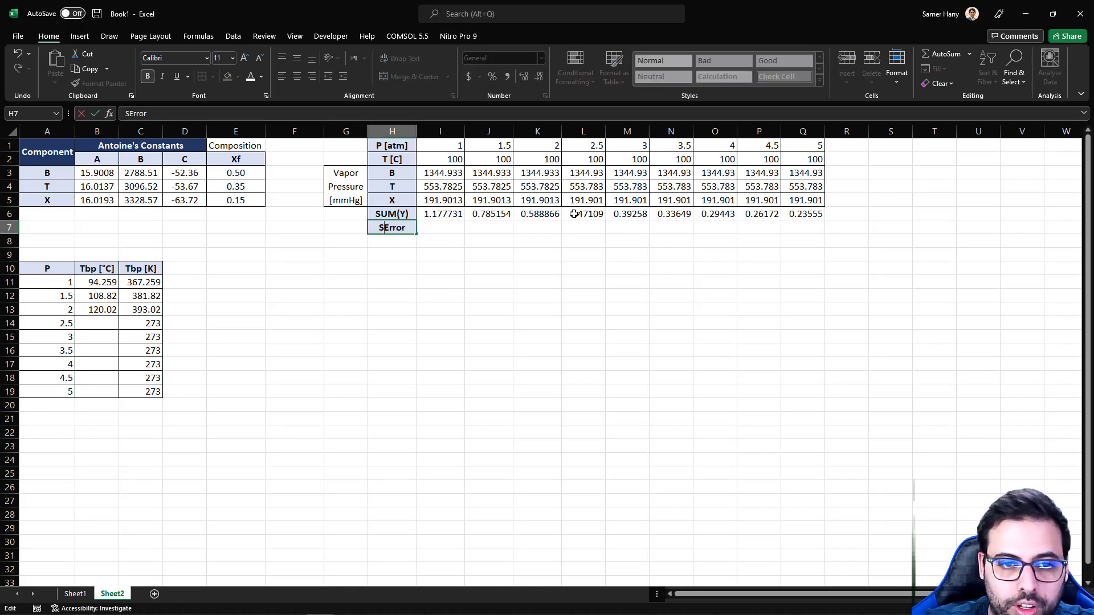
text(quare)
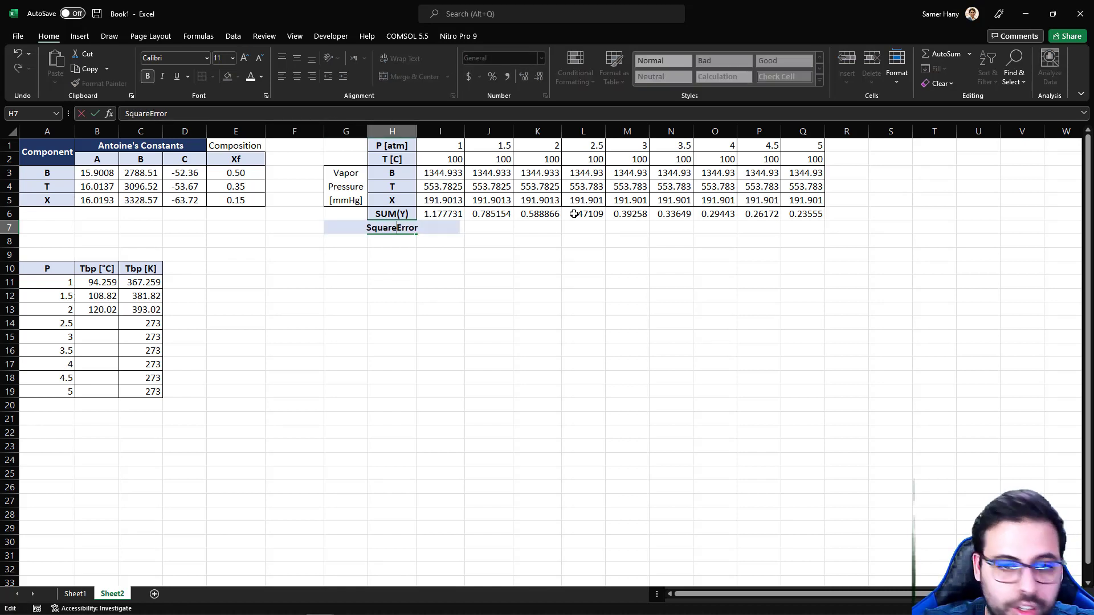
text(d)
key(Tab)
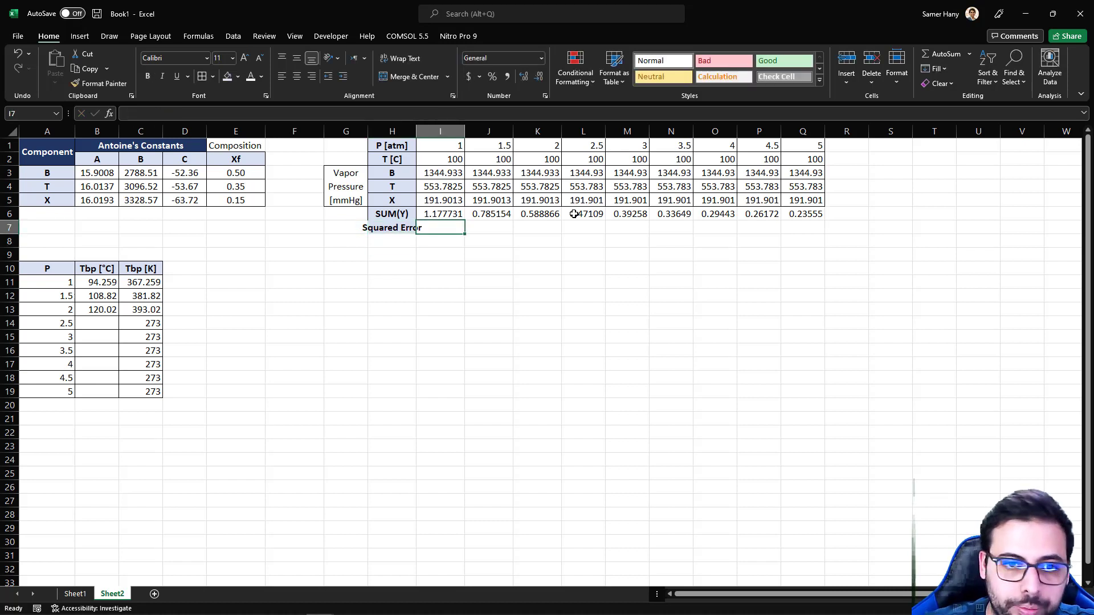
double_click(416, 131)
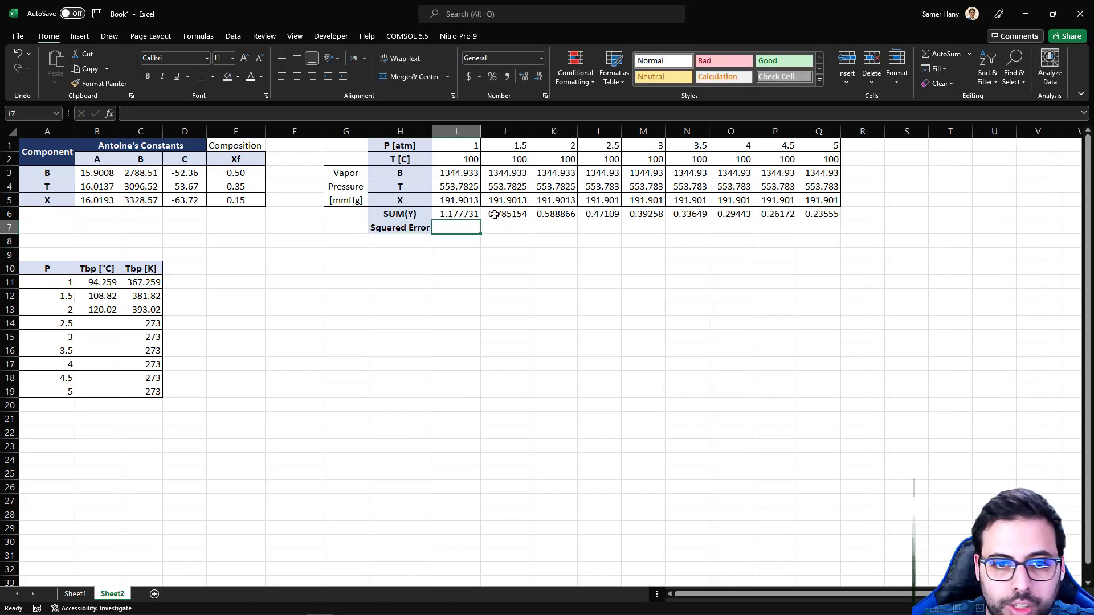
Enter the squared error formula =(1 - I6)^2 in I7 and copy it across to Q7
text(=()
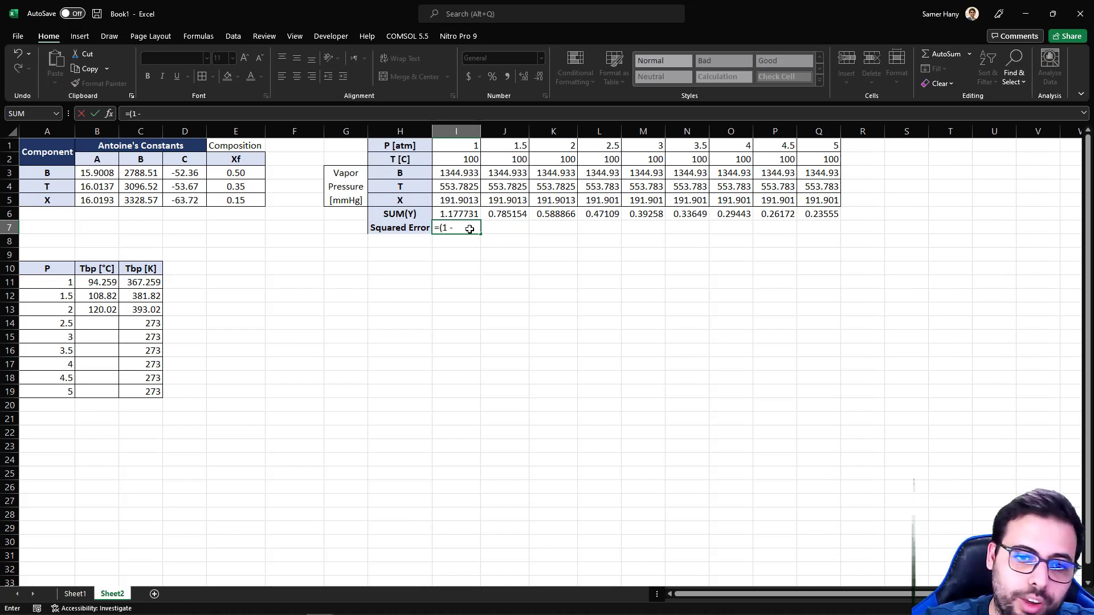
text(1 -)
click(455, 213)
text()^2)
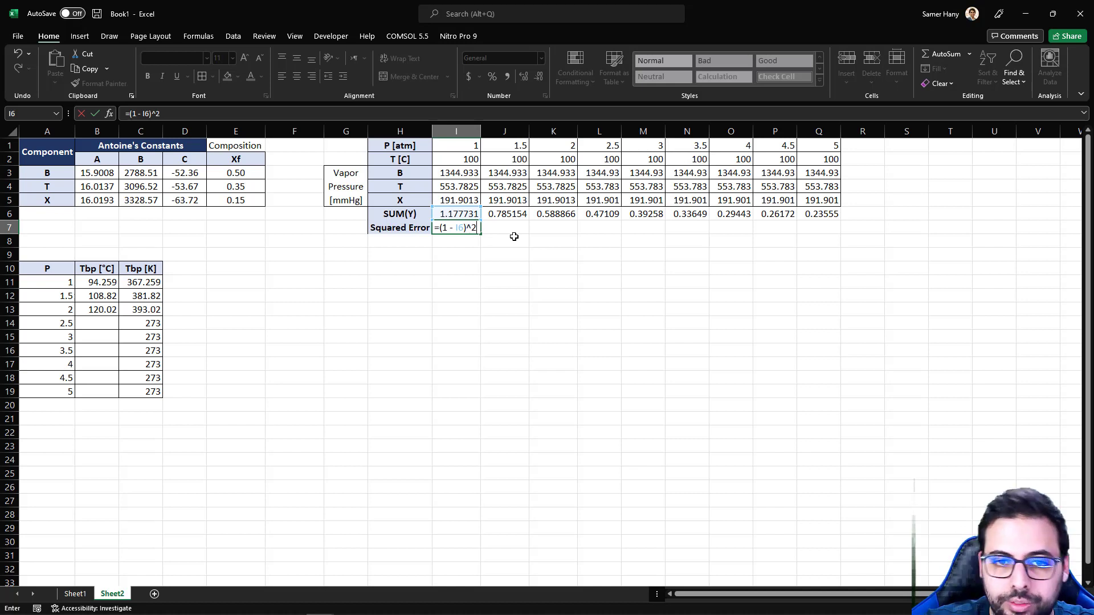
key(Return)
click(474, 234)
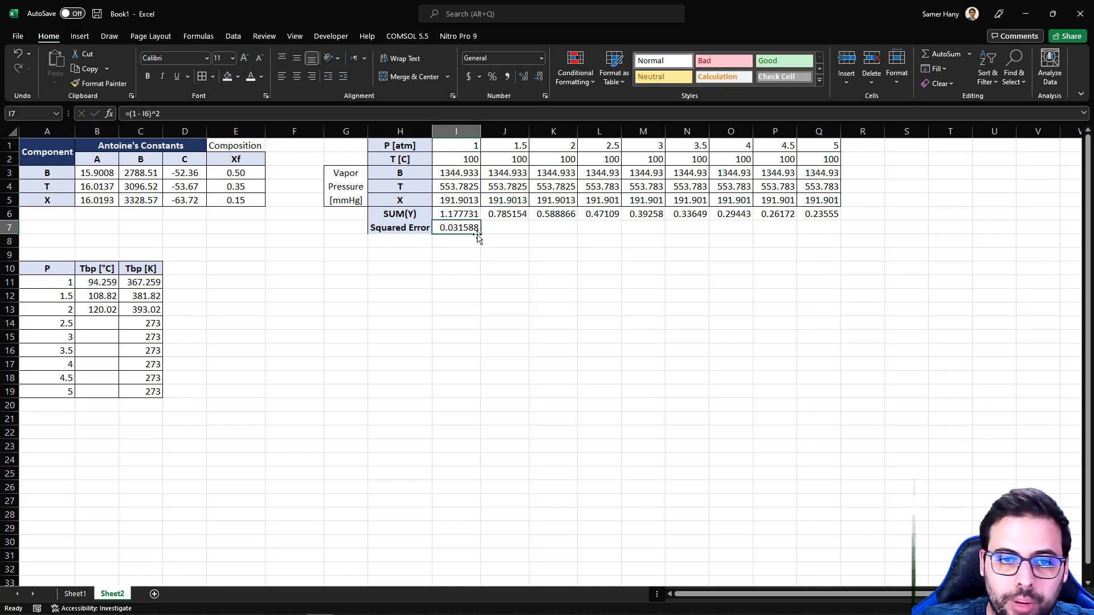
drag(482, 234, 839, 232)
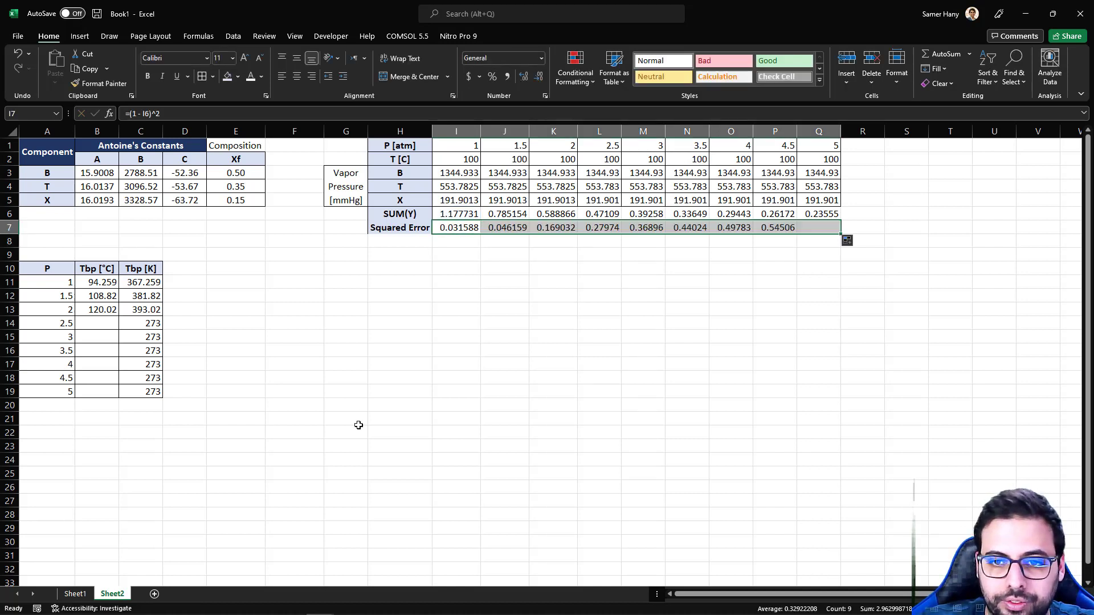
click(458, 232)
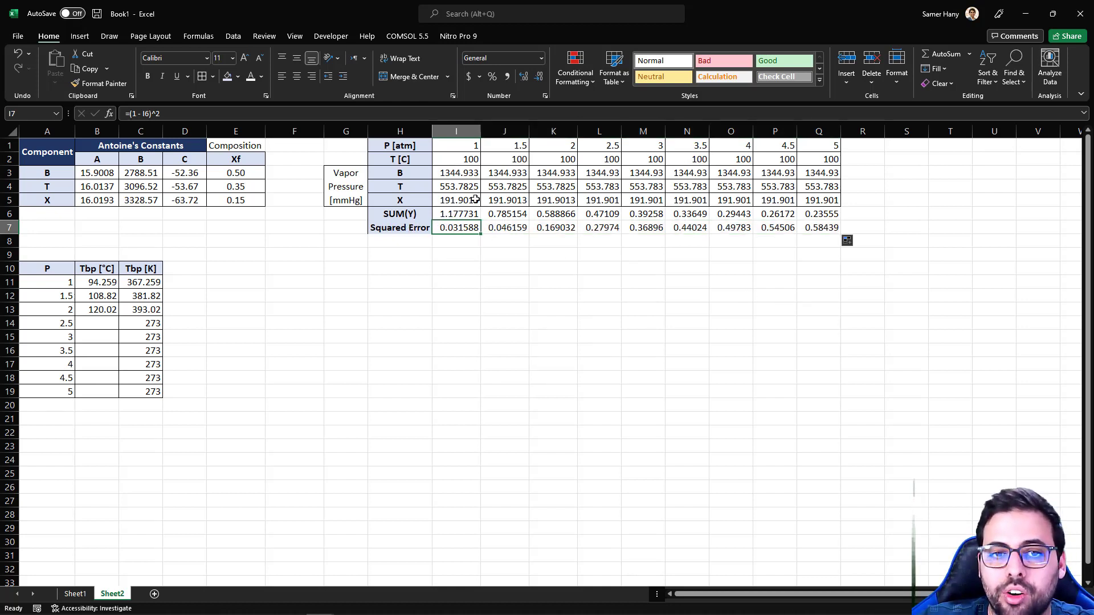
drag(464, 145, 466, 227)
drag(517, 160, 488, 225)
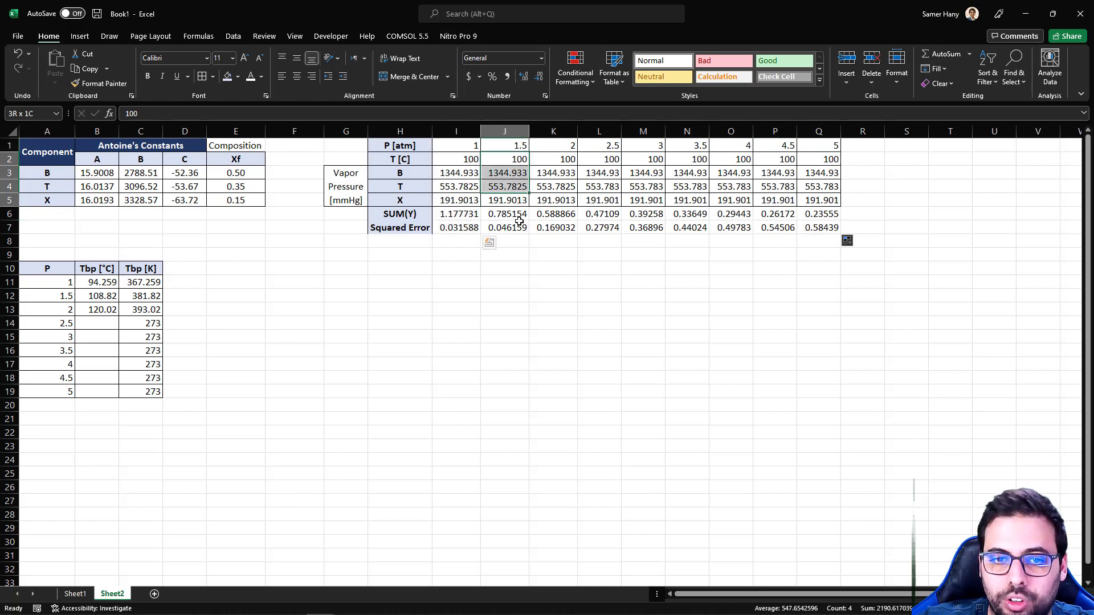
Total the squared errors I7:Q7 with a SUM formula in R7 and label R6 as SUM(Sq.Er.)
click(876, 226)
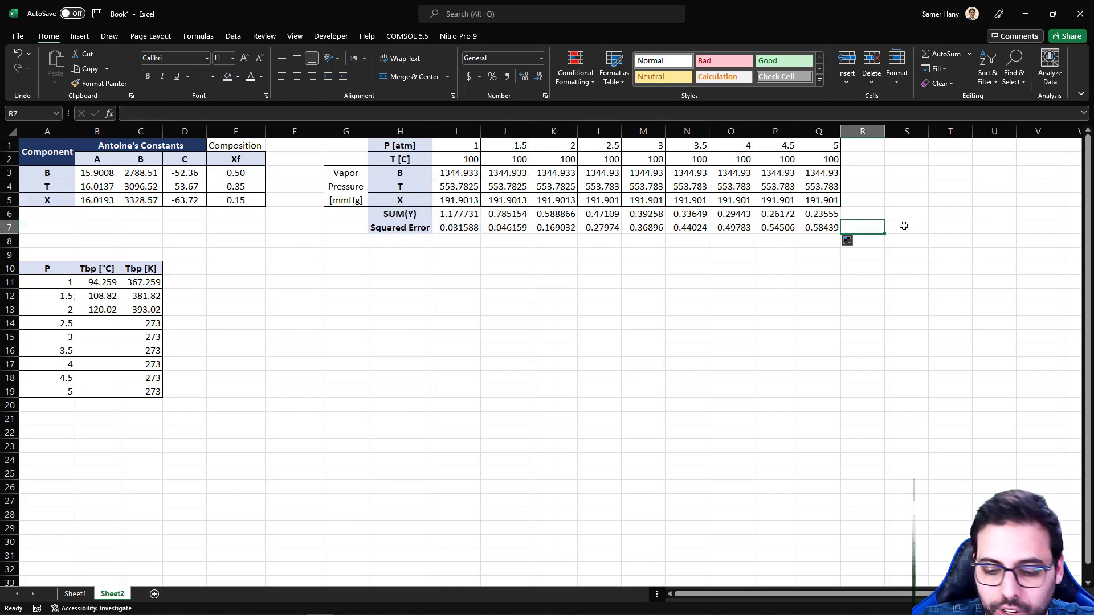
key(alt+equal)
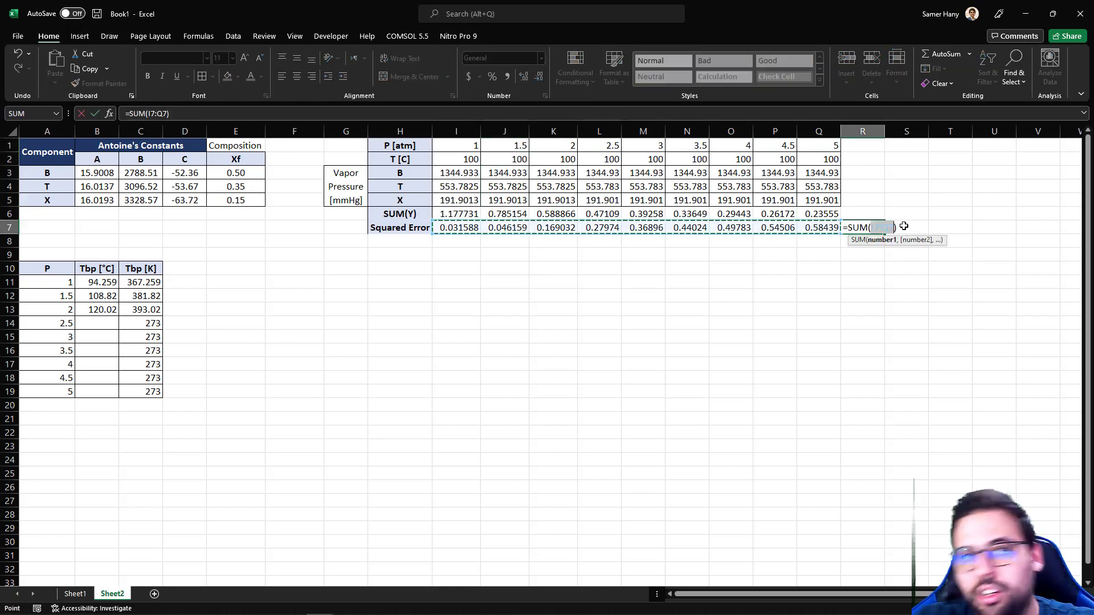
key(Return)
key(Up)
key(Up)
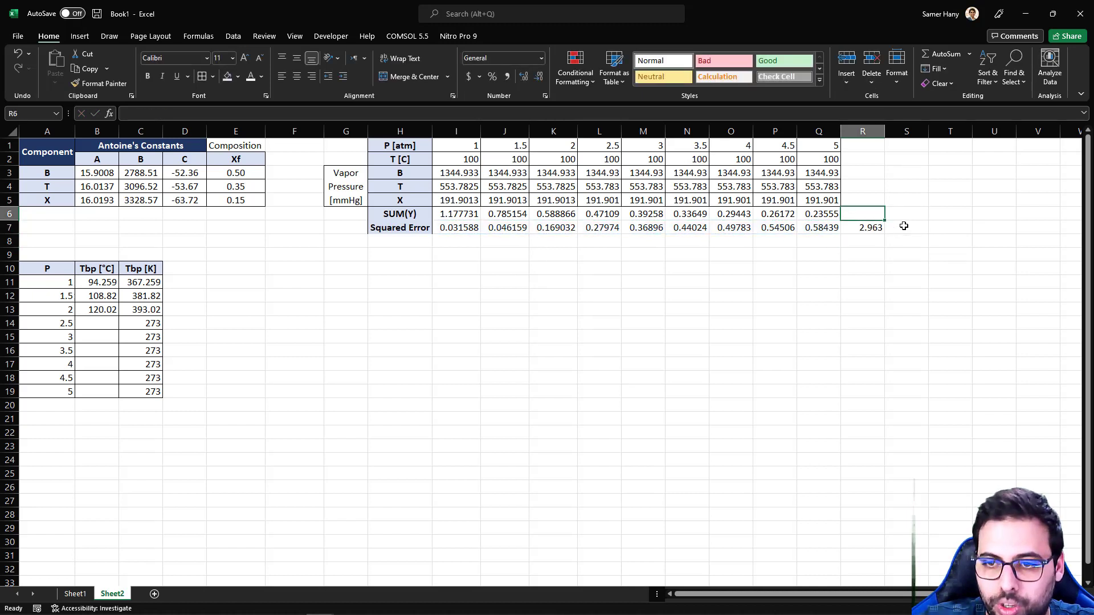
text(SUM(Sq.E)
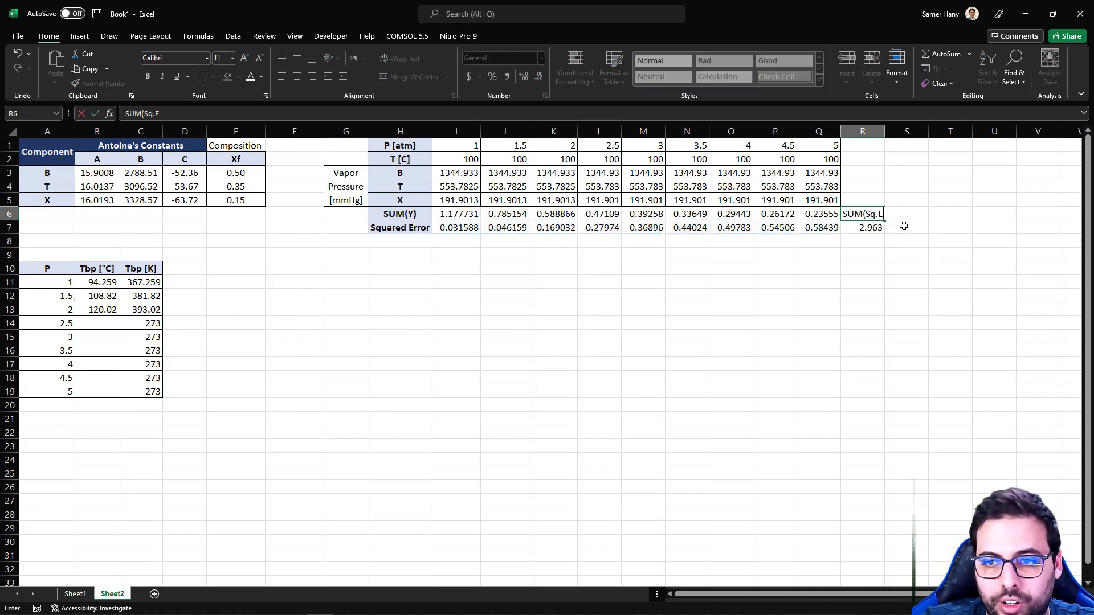
text(r.))
key(Return)
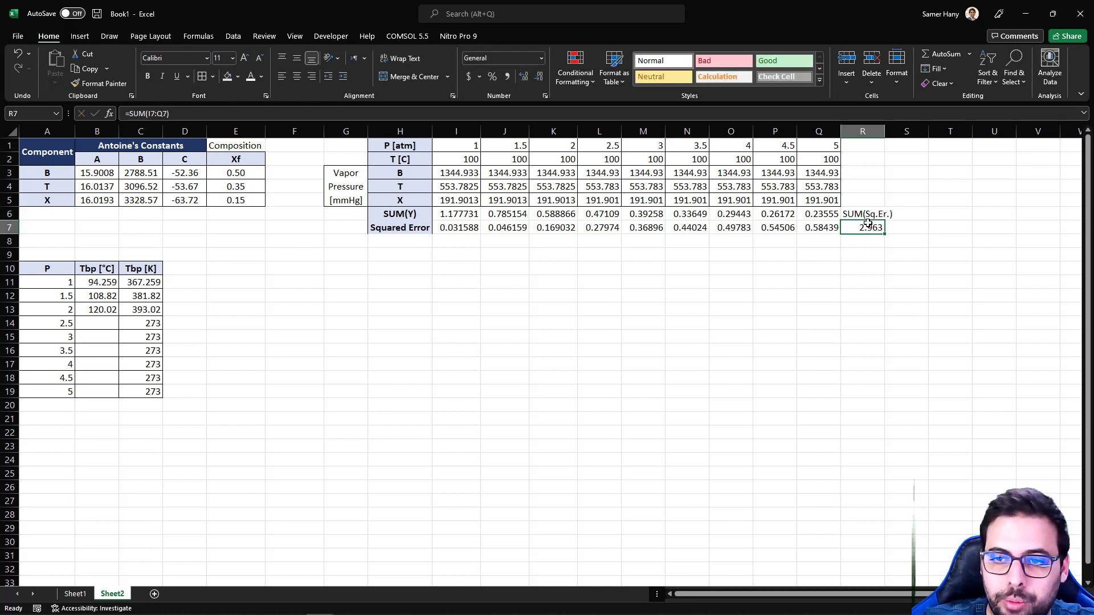
Apply all borders to the SUM(Y) and Squared Error rows, H6:R7
key(Up)
drag(407, 215, 877, 231)
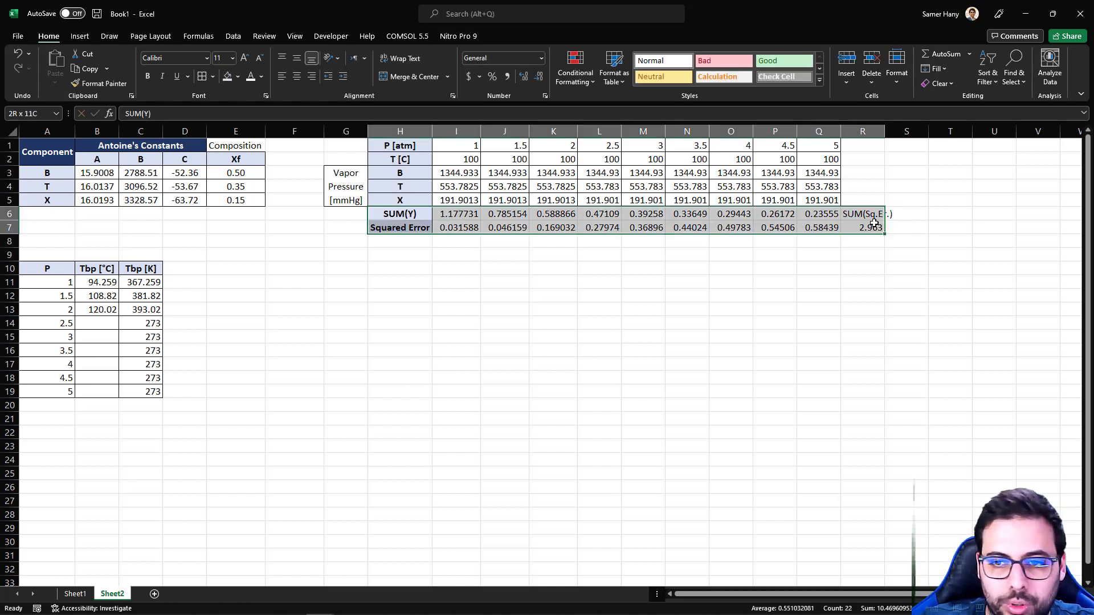
click(202, 76)
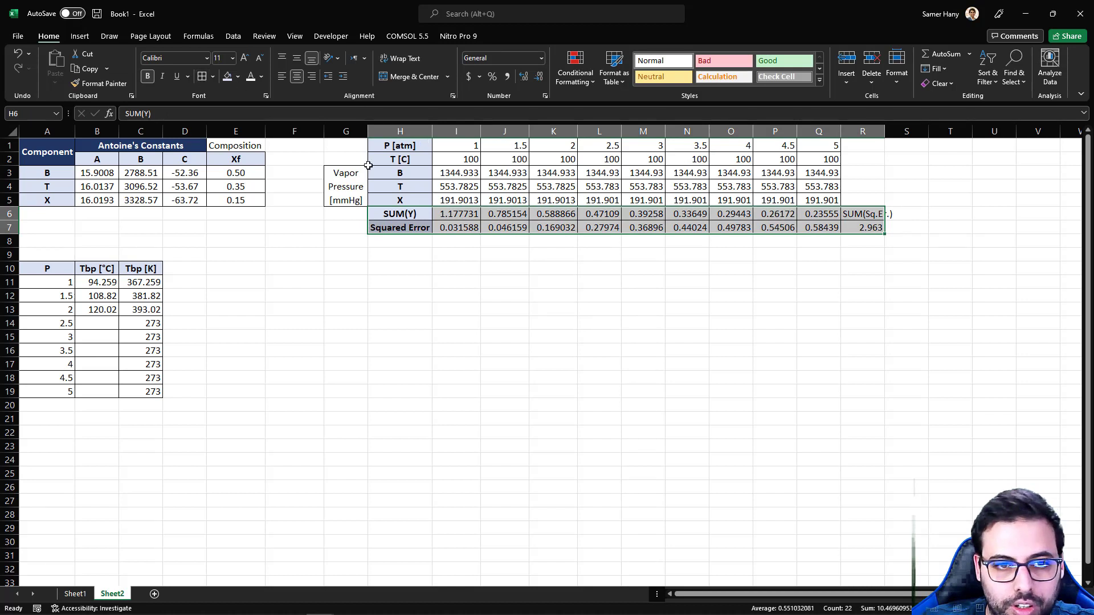
Fit column R to its contents and make the label and total in R6:R7 bold
click(851, 215)
double_click(885, 131)
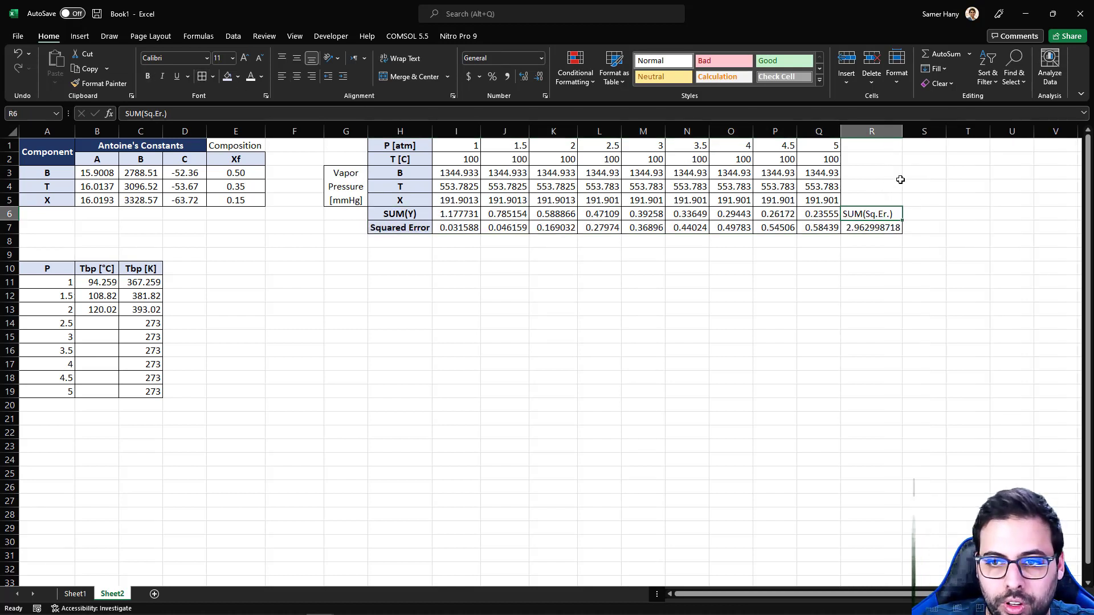
drag(878, 213, 873, 228)
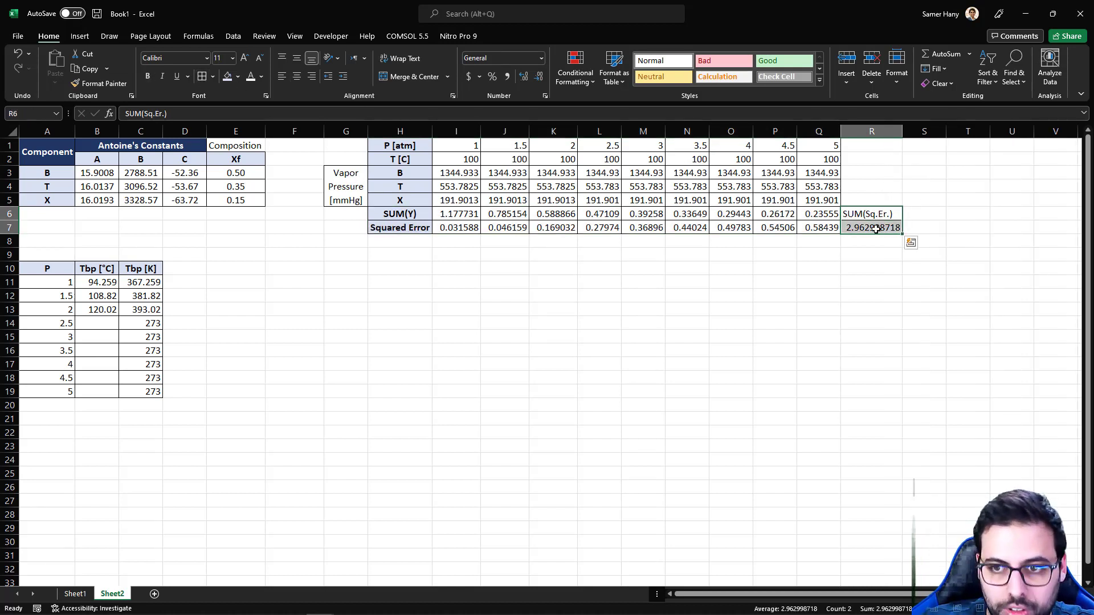
key(ctrl+b)
Format the vapor pressure, SUM(Y) and squared error values in I3:R7 to two decimal places
drag(460, 169, 877, 227)
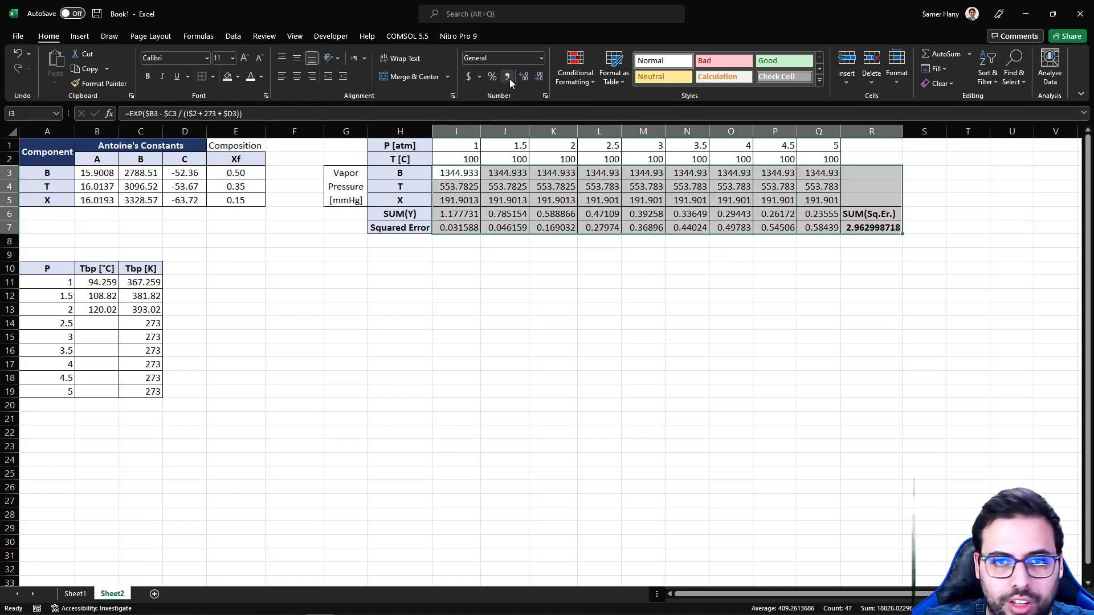
click(536, 80)
click(536, 78)
click(525, 77)
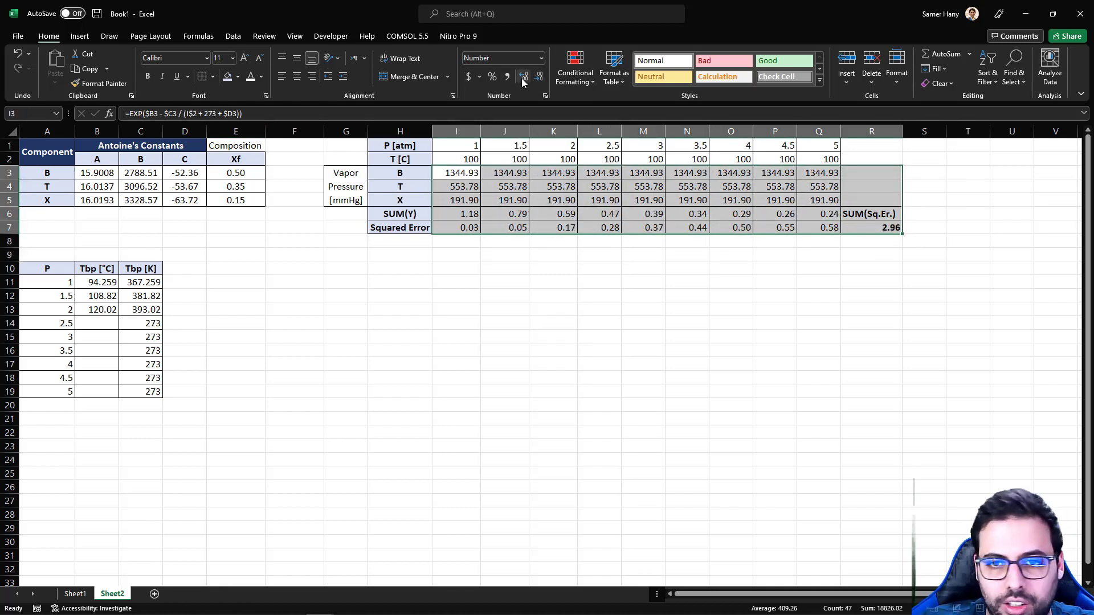
click(662, 202)
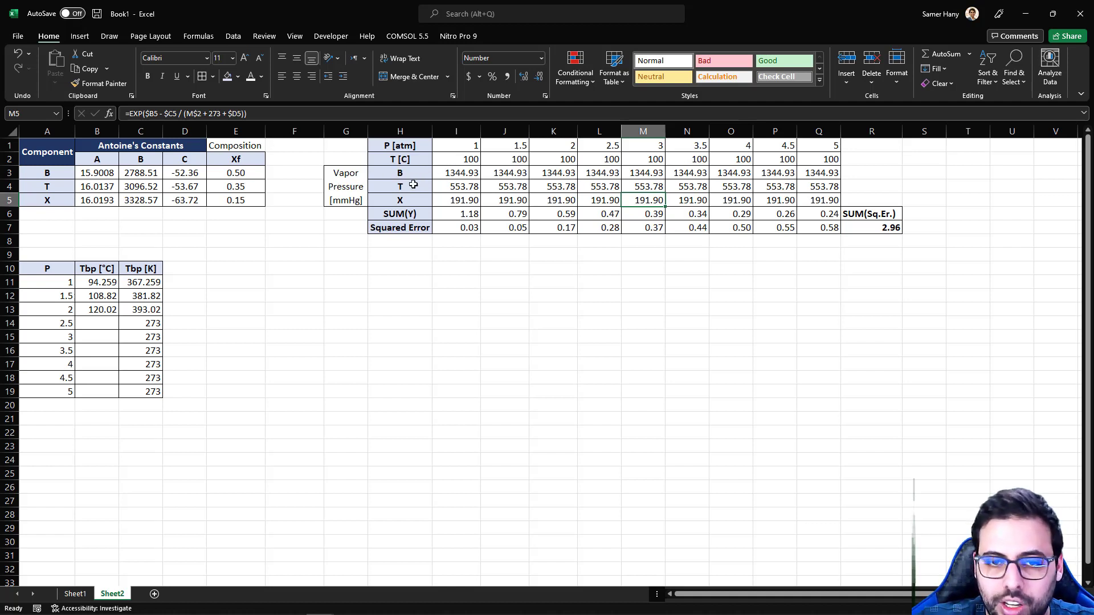
Format the Composition header in E1 with dark blue fill and bold white text
click(252, 144)
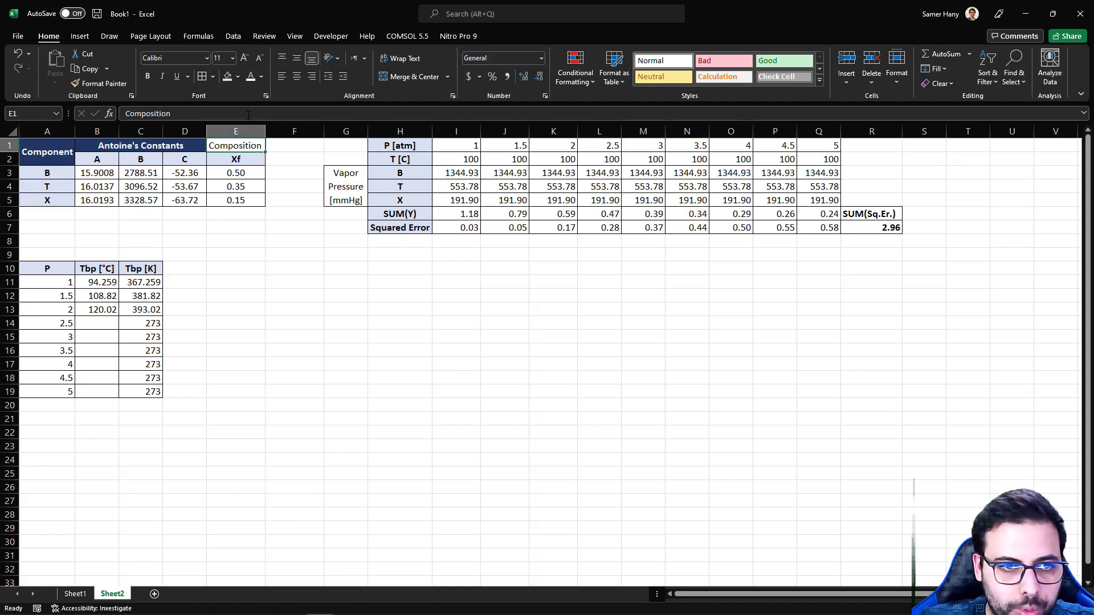
click(240, 81)
click(263, 149)
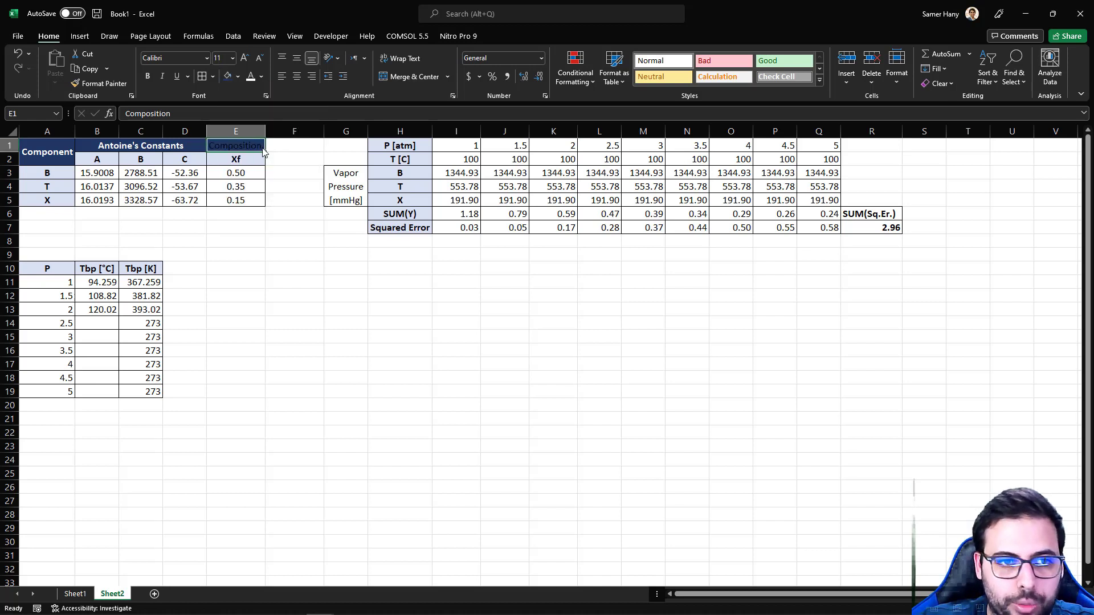
click(250, 77)
key(ctrl+b)
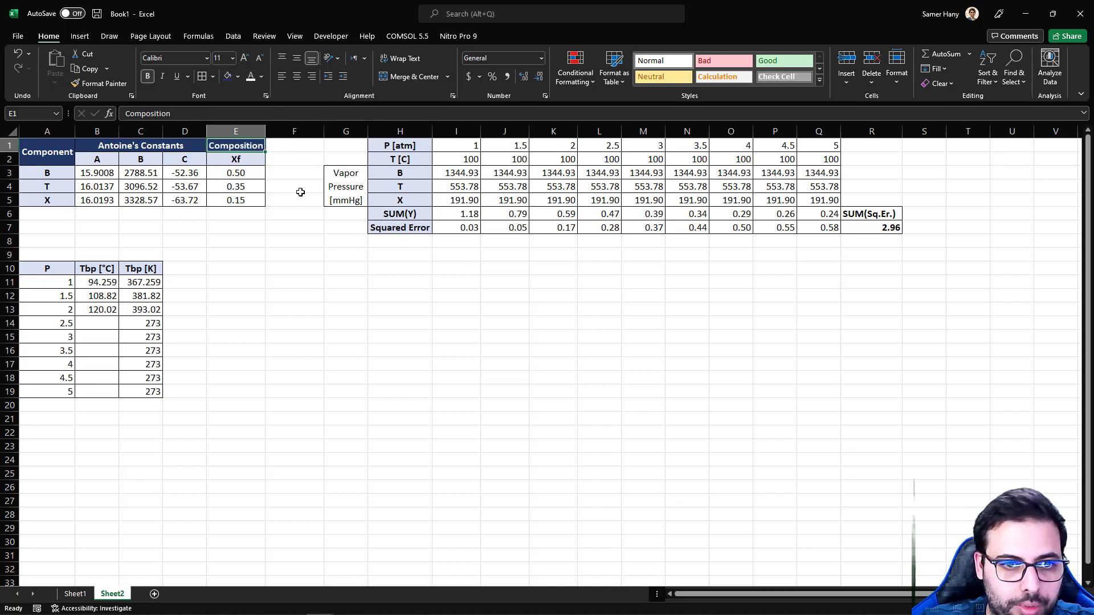
Give the merged Vapor Pressure [mmHg] label in G3:G5 bold white text on a dark blue fill
click(351, 185)
key(ctrl+b)
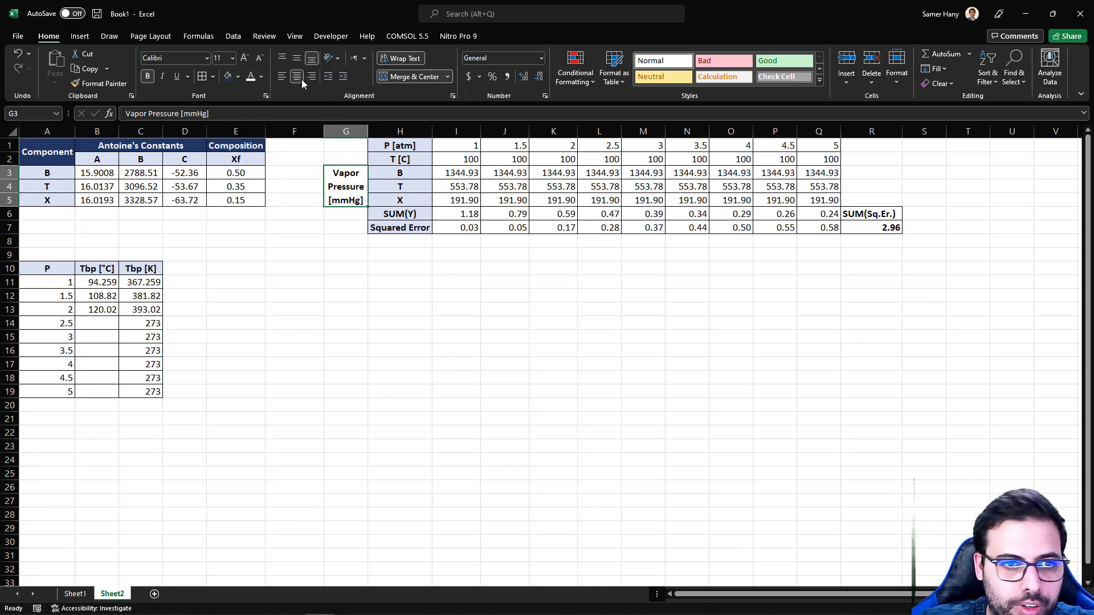
click(228, 76)
click(251, 77)
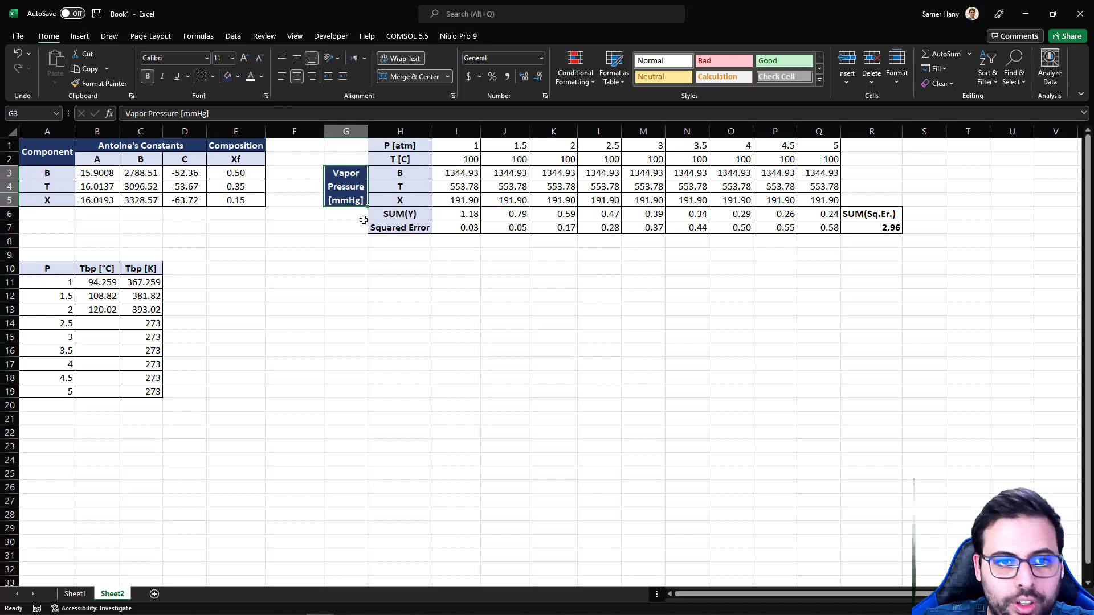
click(369, 255)
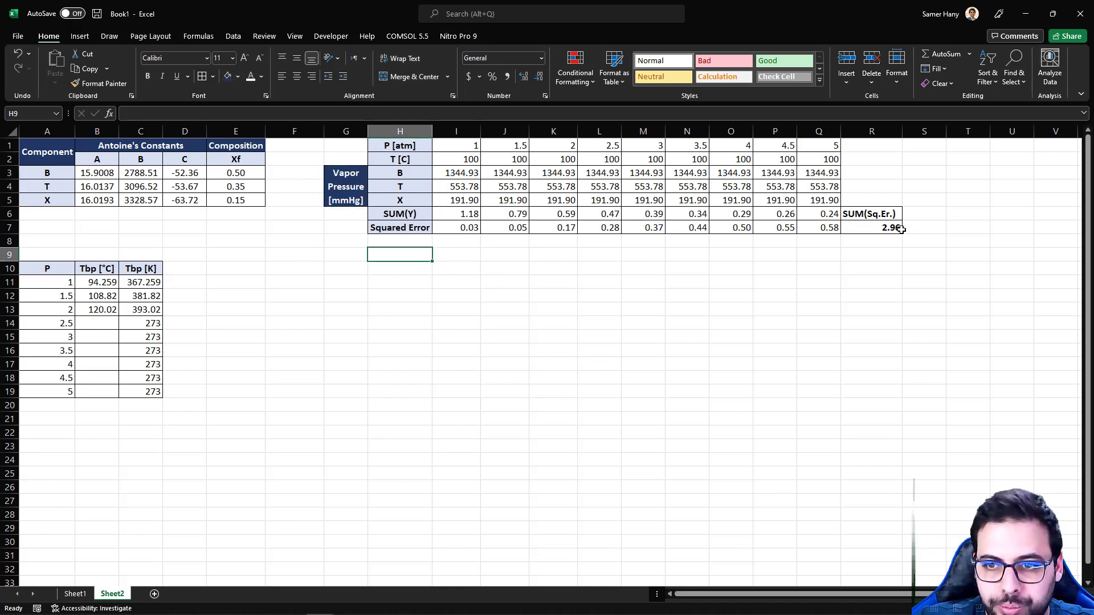
Open Solver and set the summed squared error cell R7 as the objective with a target value of 0
click(837, 243)
click(891, 228)
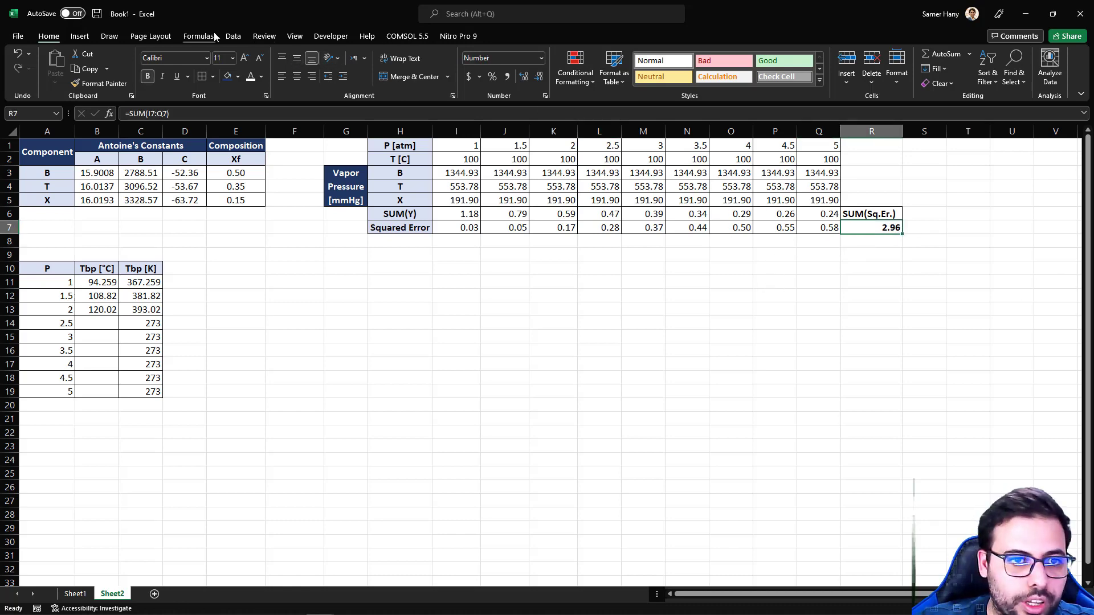
click(234, 36)
click(1006, 54)
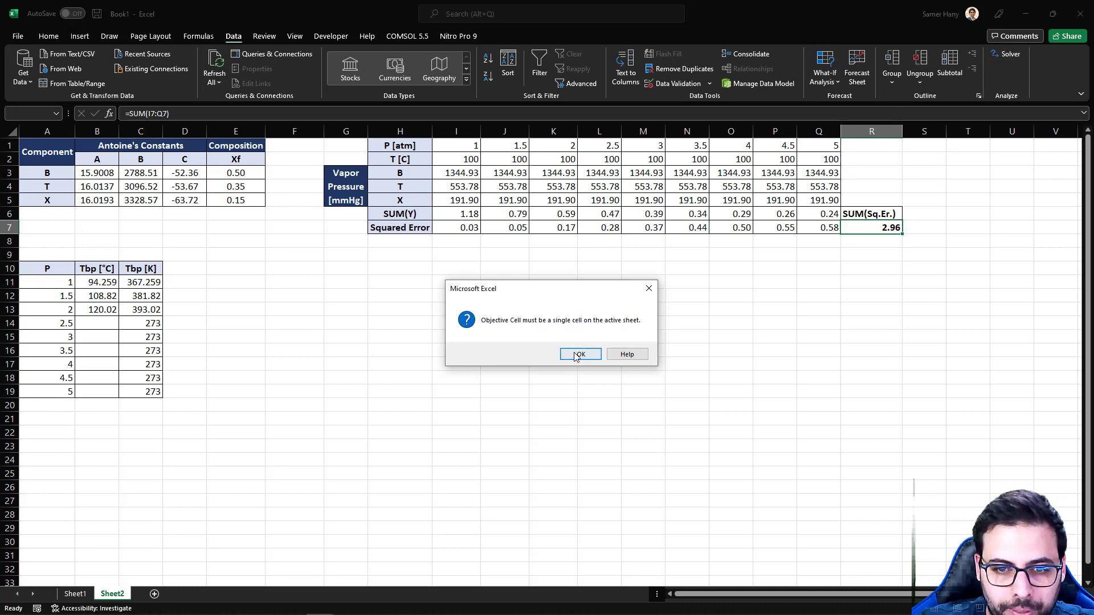
click(579, 355)
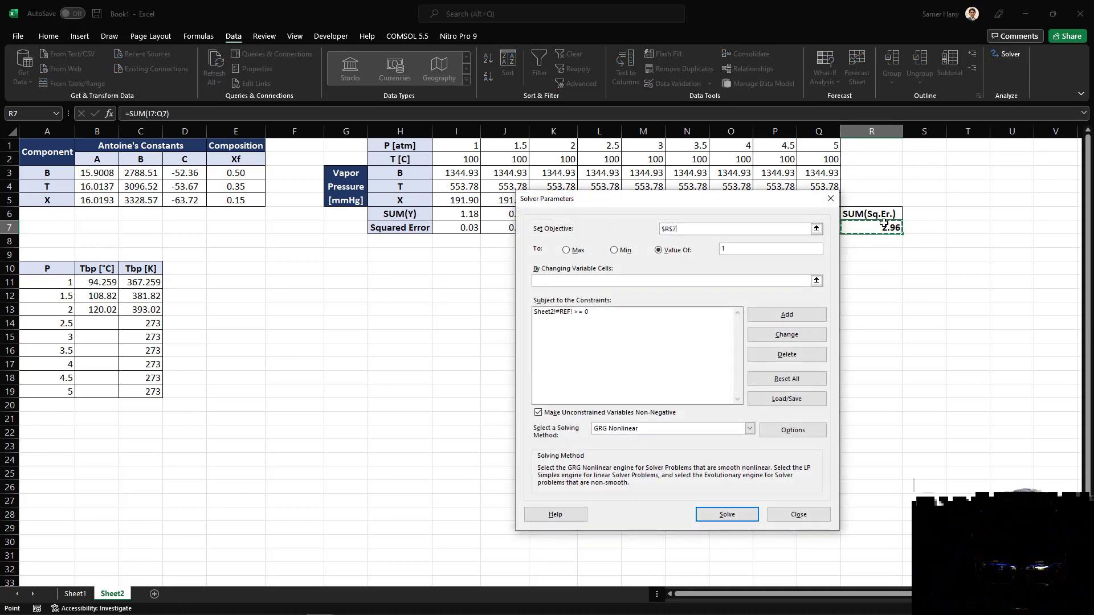
click(816, 229)
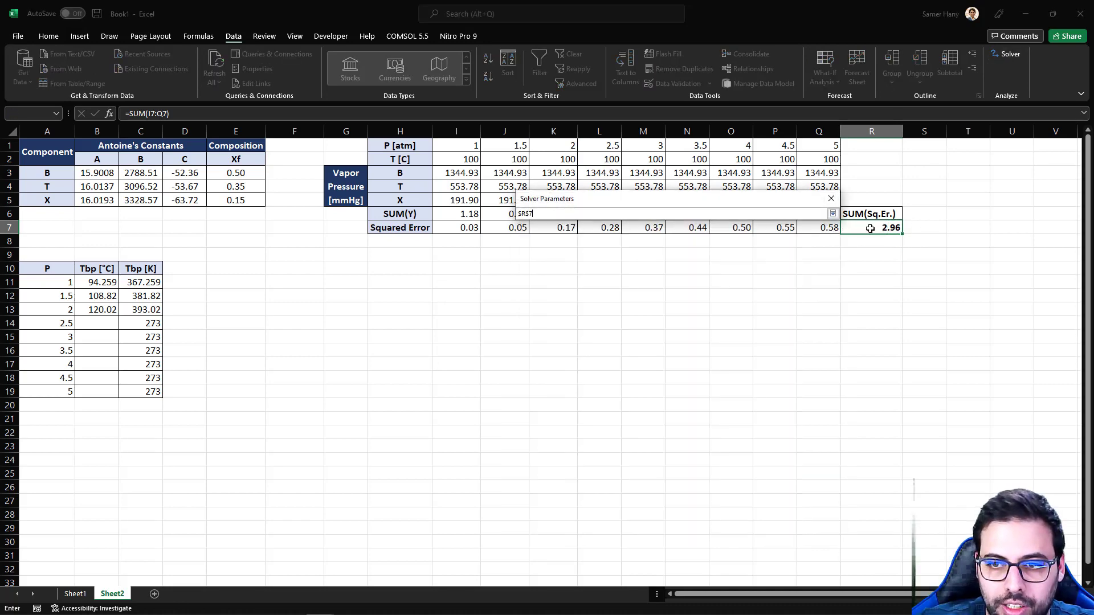
click(871, 228)
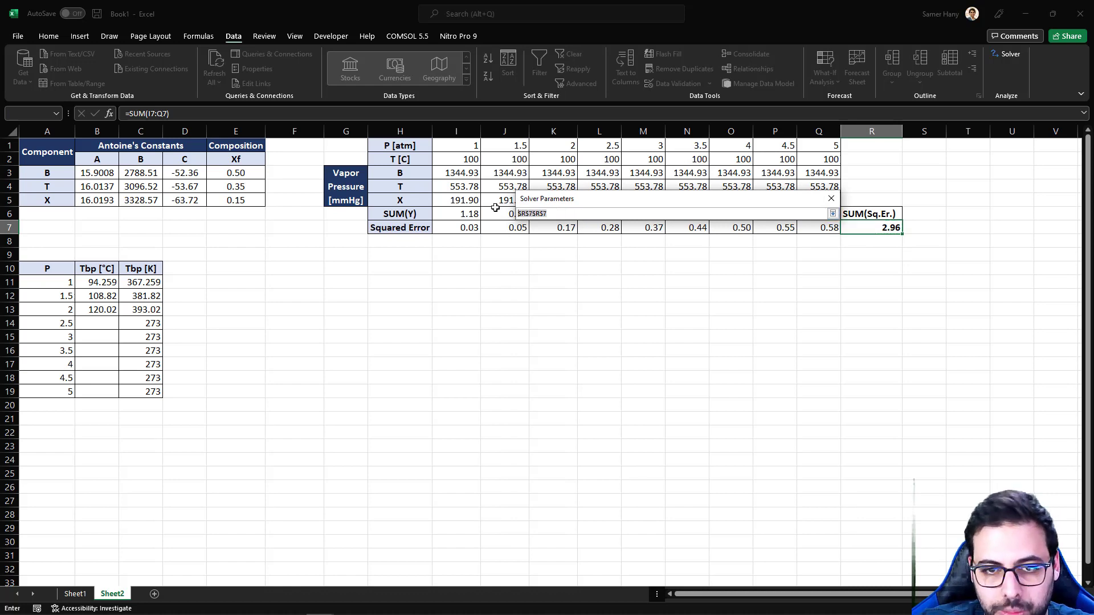
key(BackSpace)
key(BackSpace)
key(BackSpace)
key(BackSpace)
key(Return)
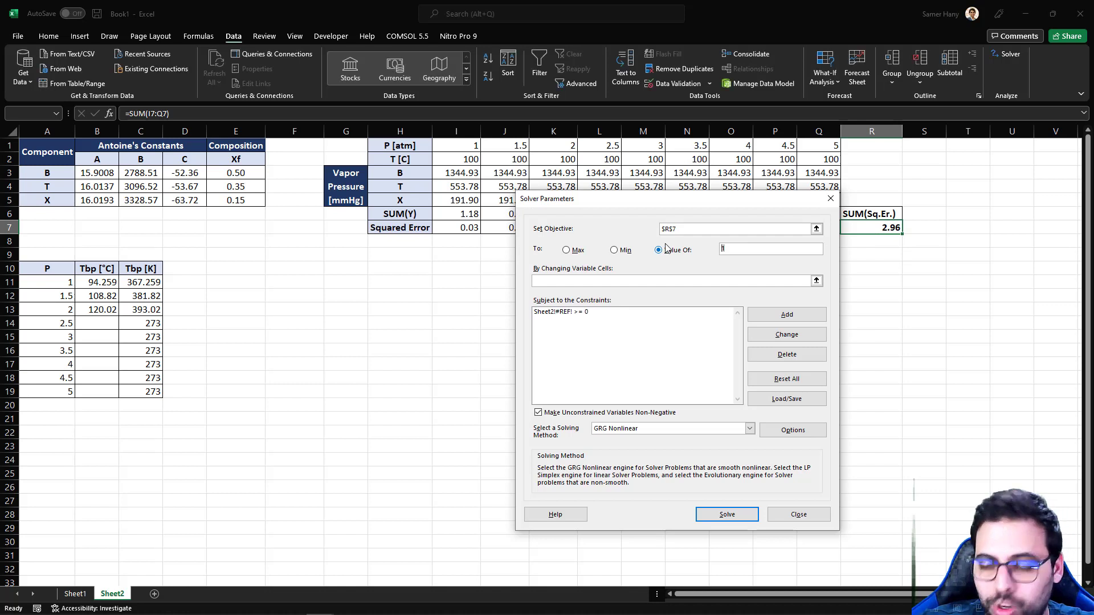
Set the temperature cells I2:Q2 as Solver's changing variables and remove the leftover #REF! constraint
click(816, 280)
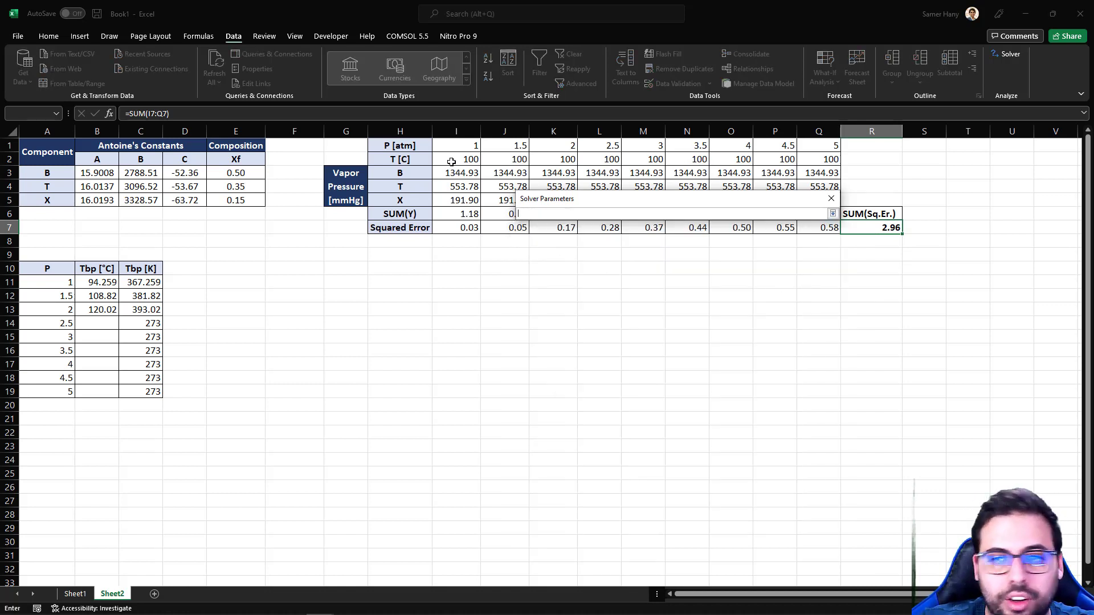
drag(456, 159, 815, 153)
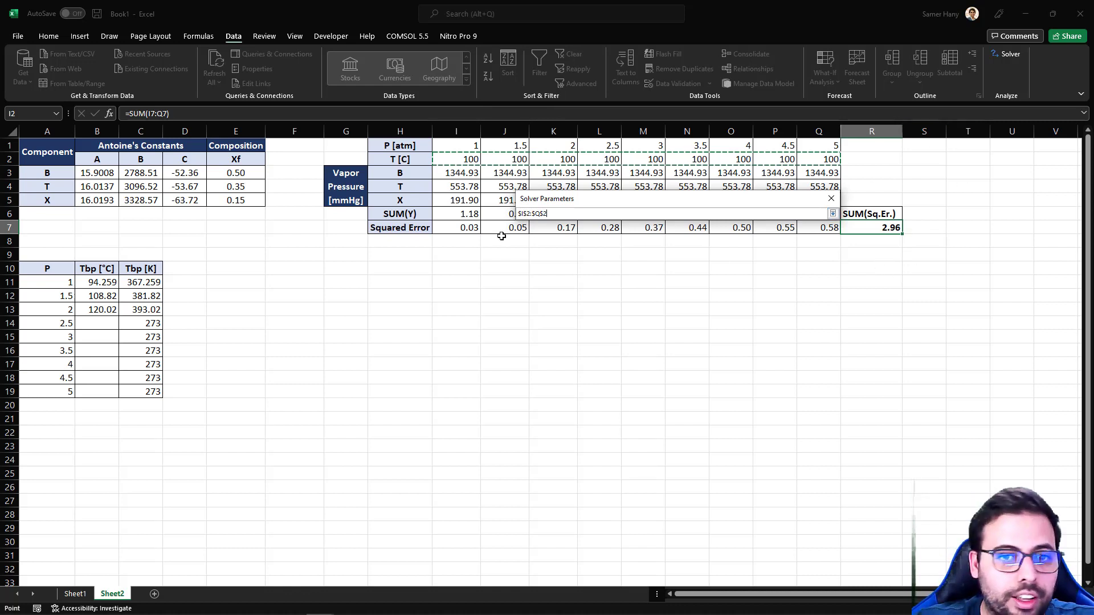
key(Return)
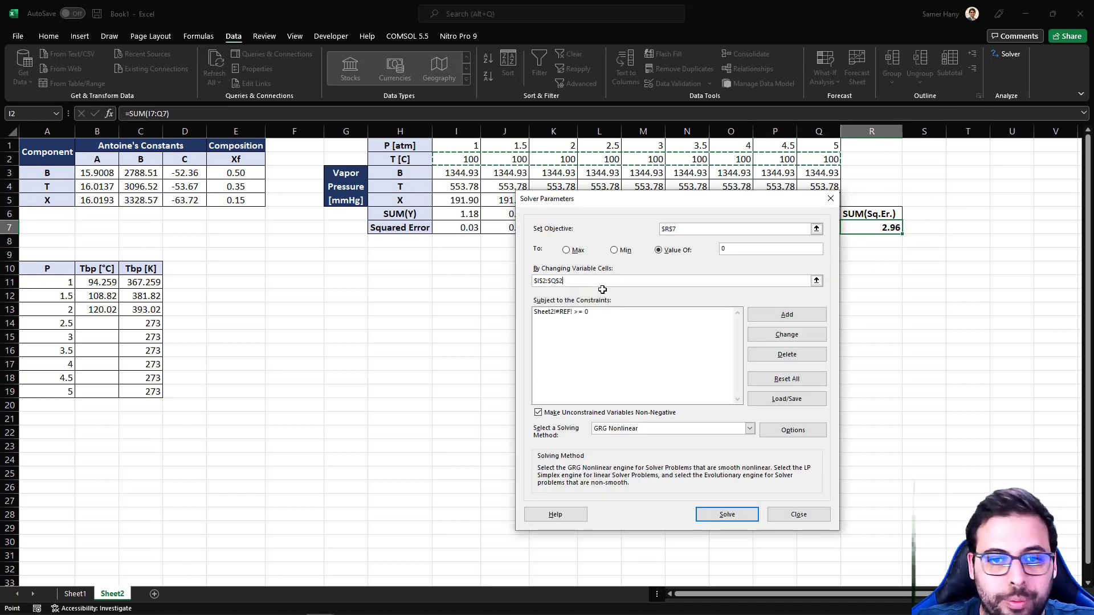
click(576, 313)
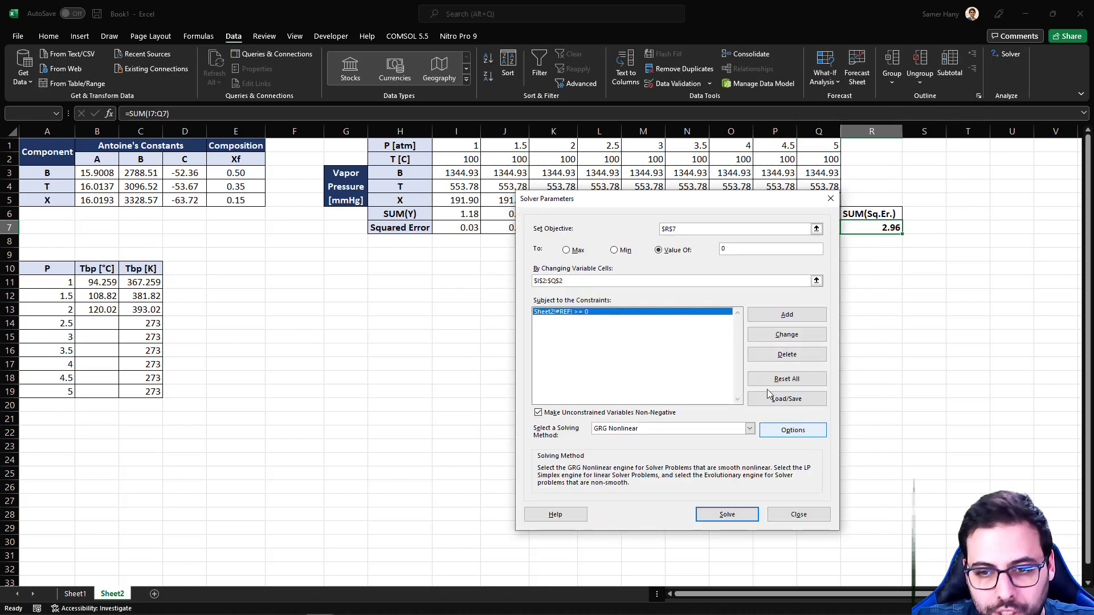
click(785, 381)
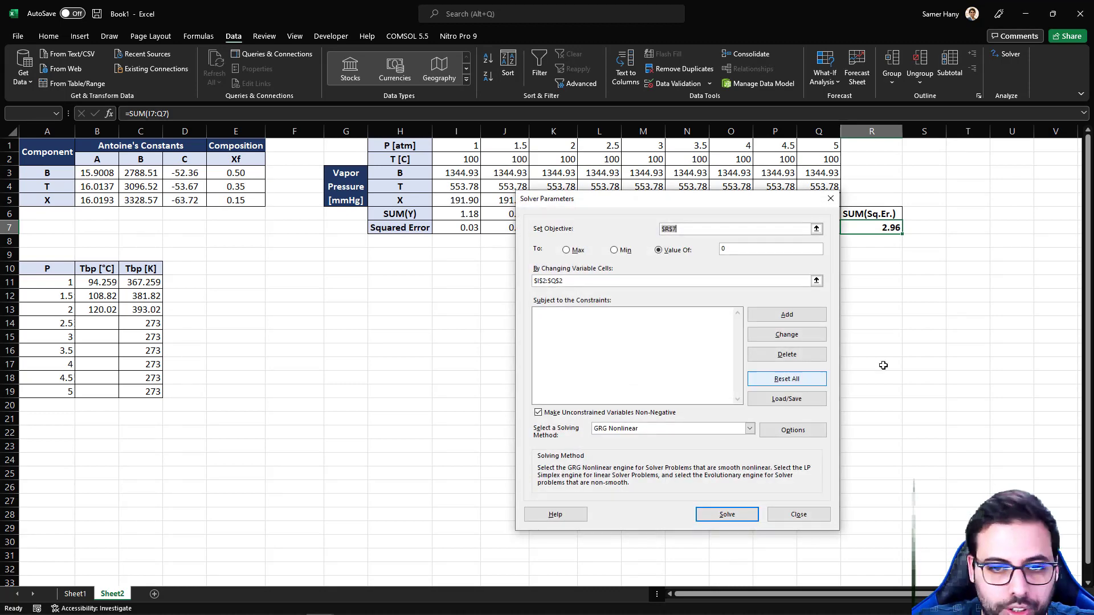
Run Solver with the GRG Nonlinear method and keep its solution
click(723, 513)
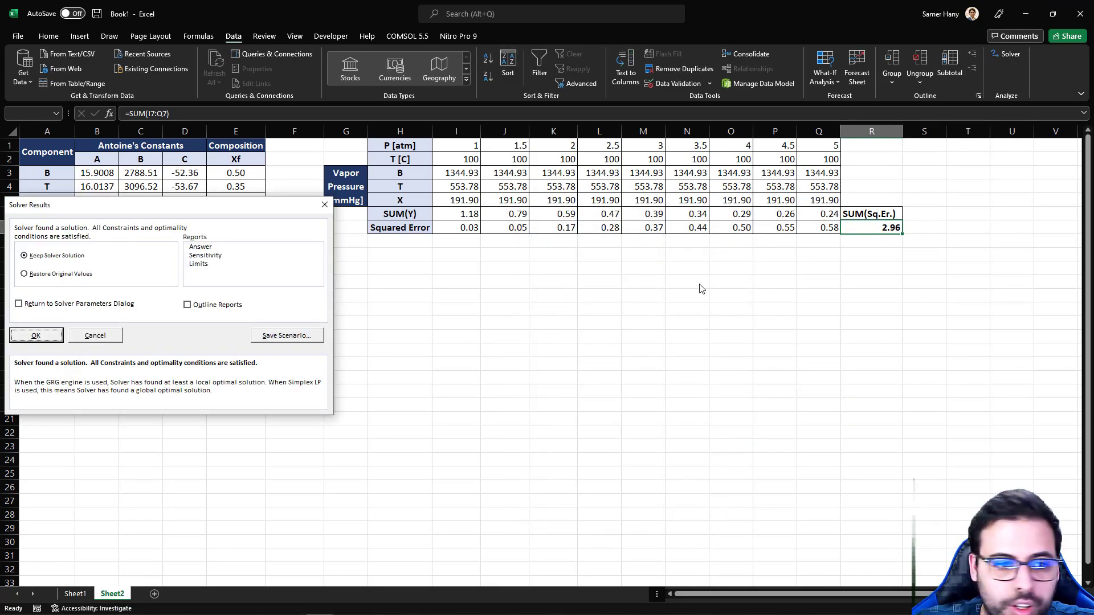
drag(211, 206, 599, 230)
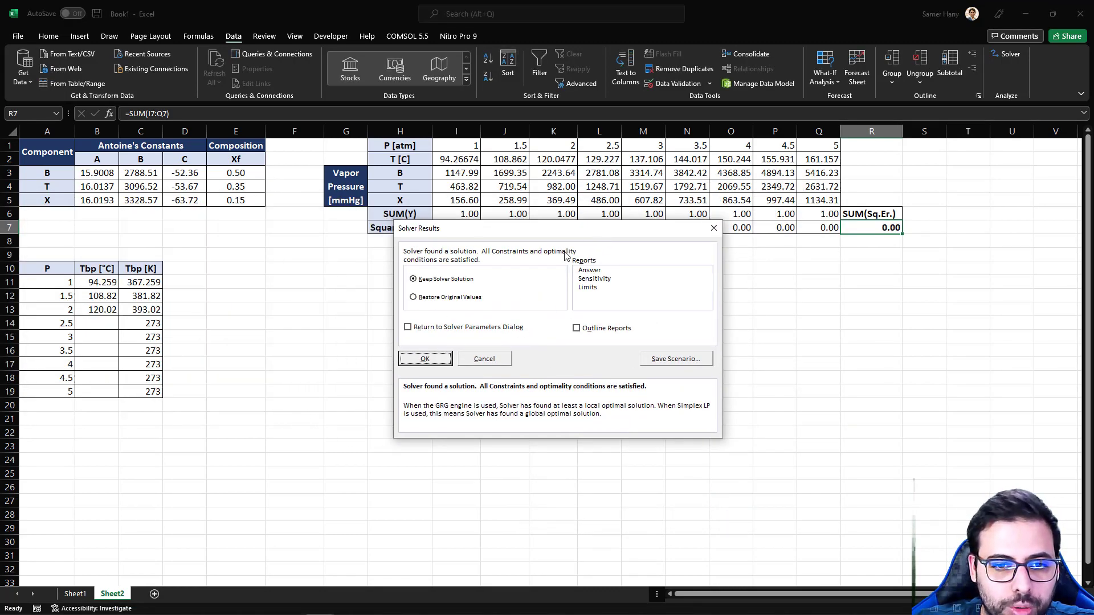
click(431, 360)
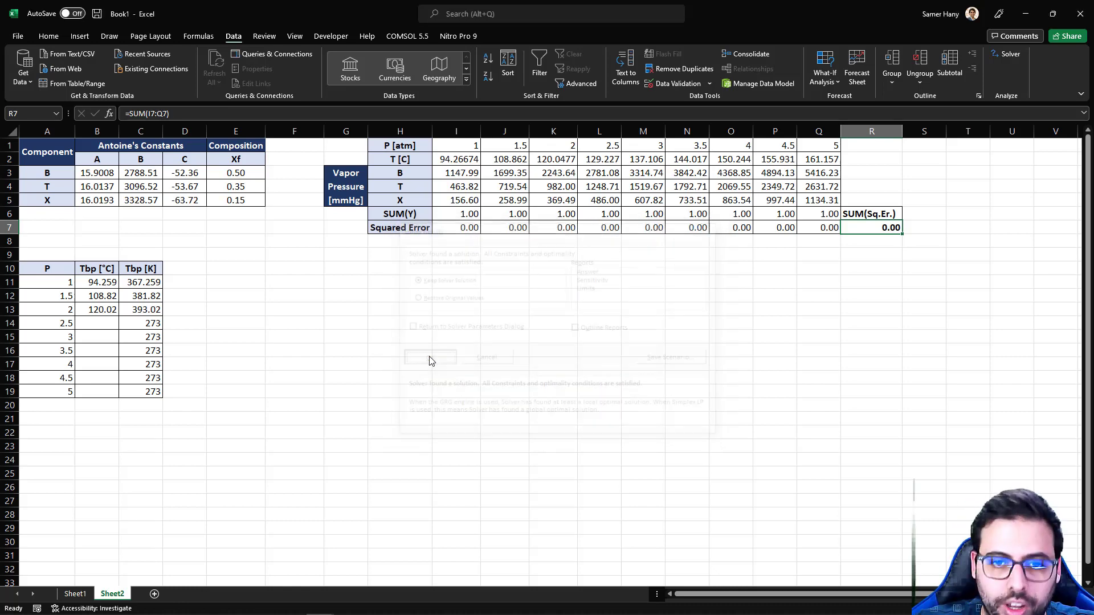
Review the SUM(Y) values and compare the solved temperatures in row 2 with the earlier bubble points in B11:B13
drag(467, 215, 821, 215)
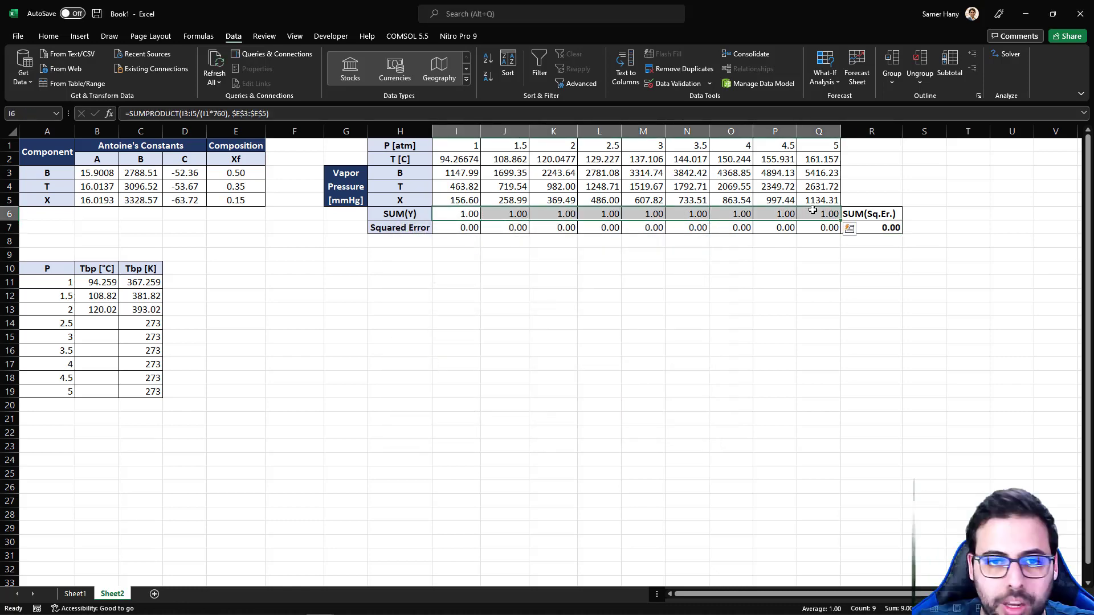
click(458, 159)
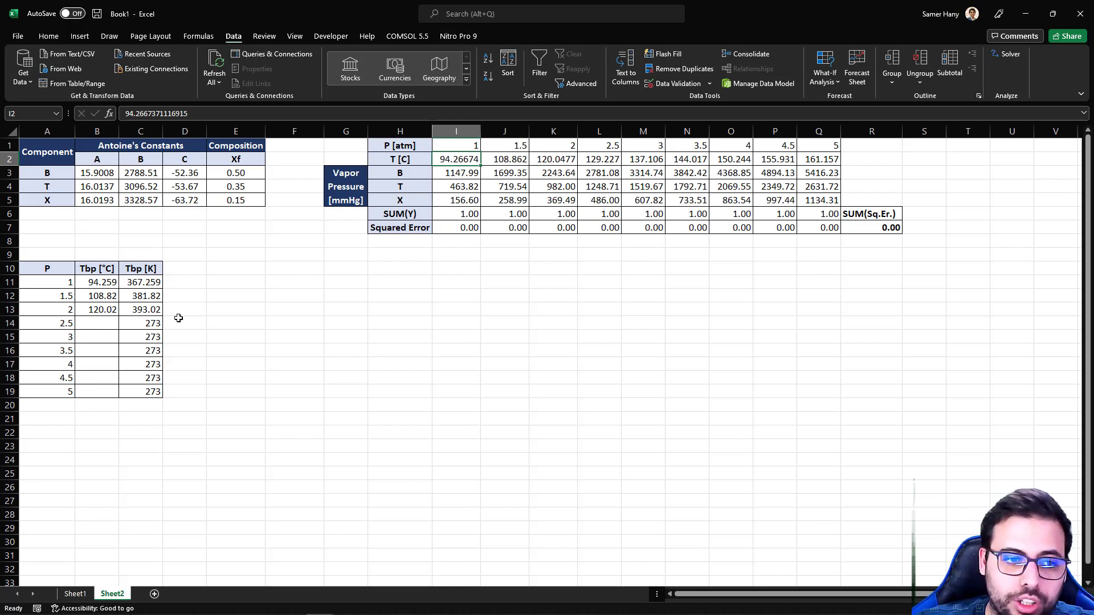
click(112, 284)
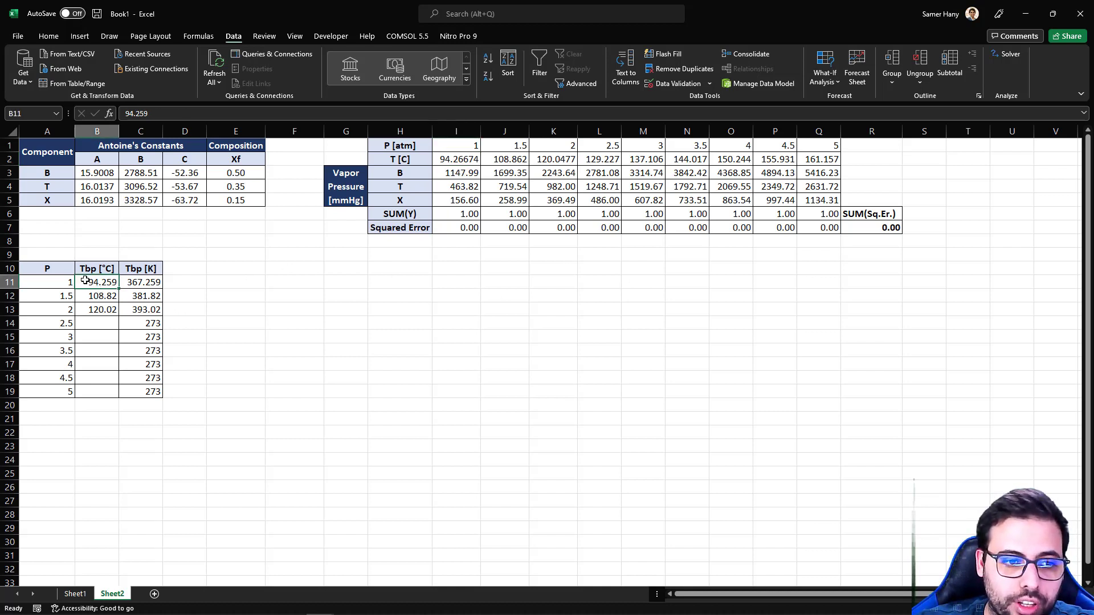
click(513, 161)
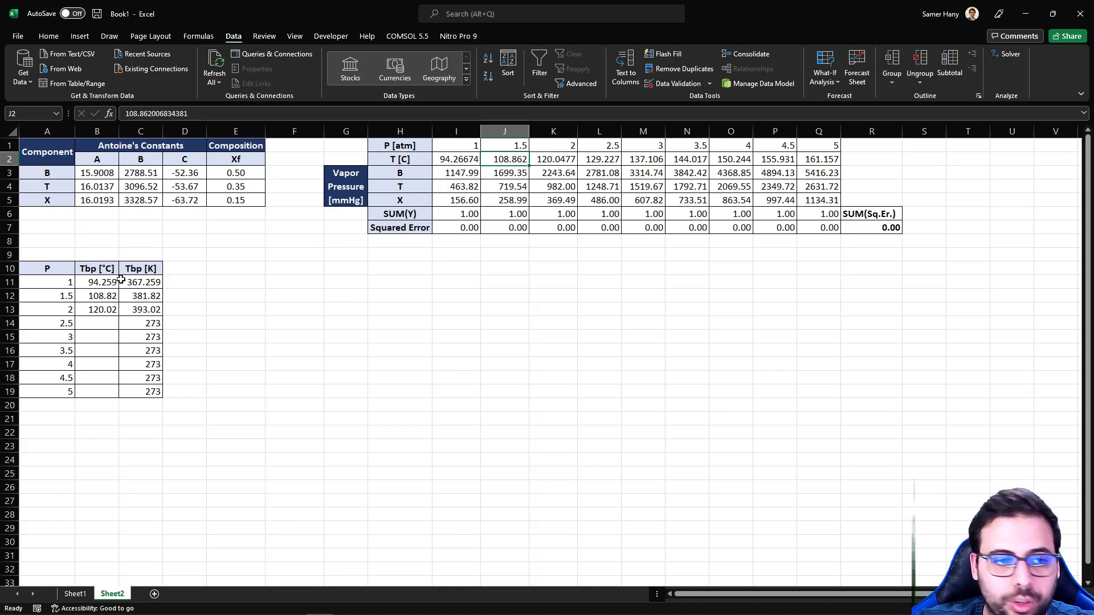
click(88, 298)
click(549, 163)
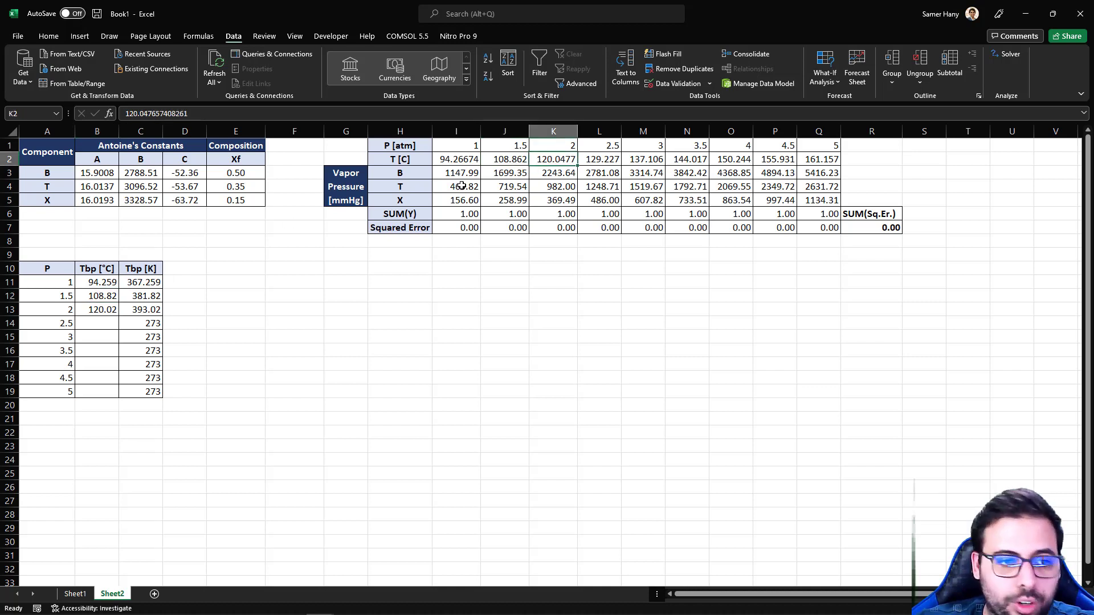
click(107, 310)
drag(614, 159, 827, 162)
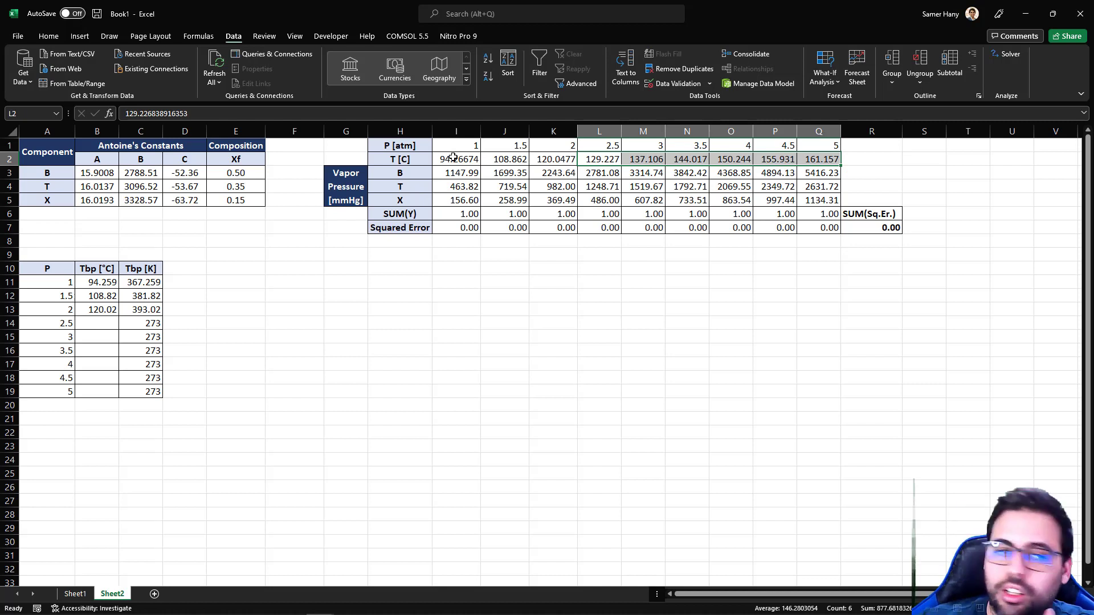
drag(453, 158, 827, 161)
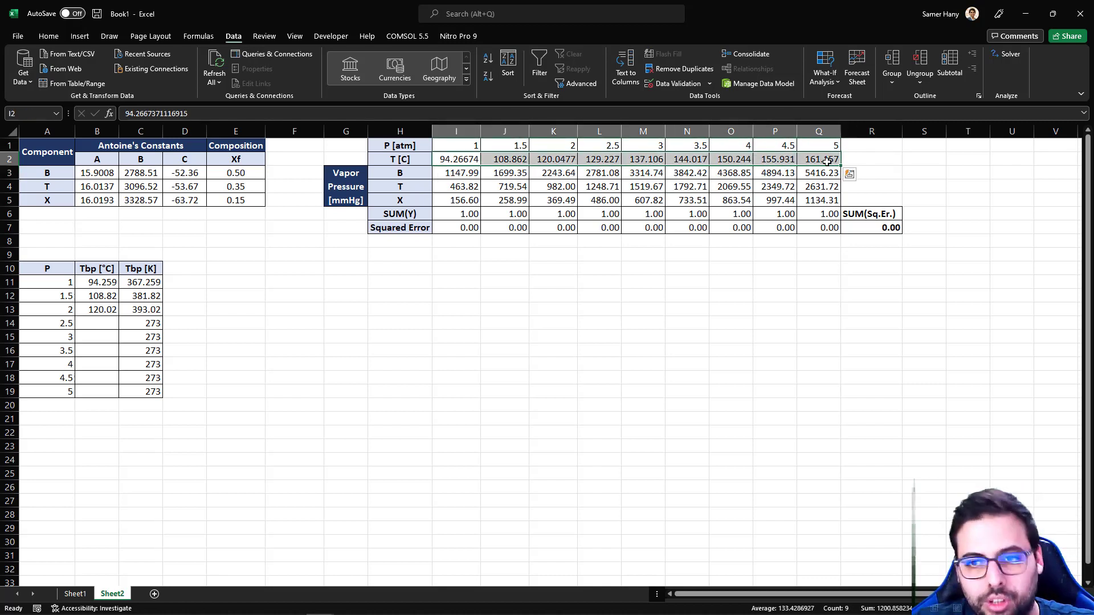
click(866, 231)
click(418, 145)
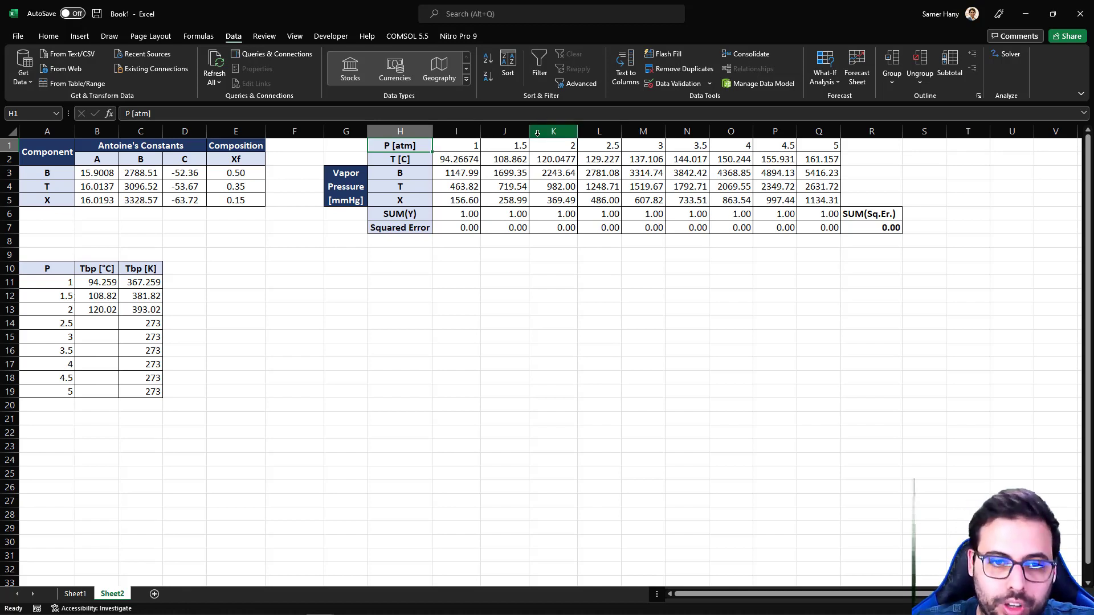
drag(406, 145, 873, 227)
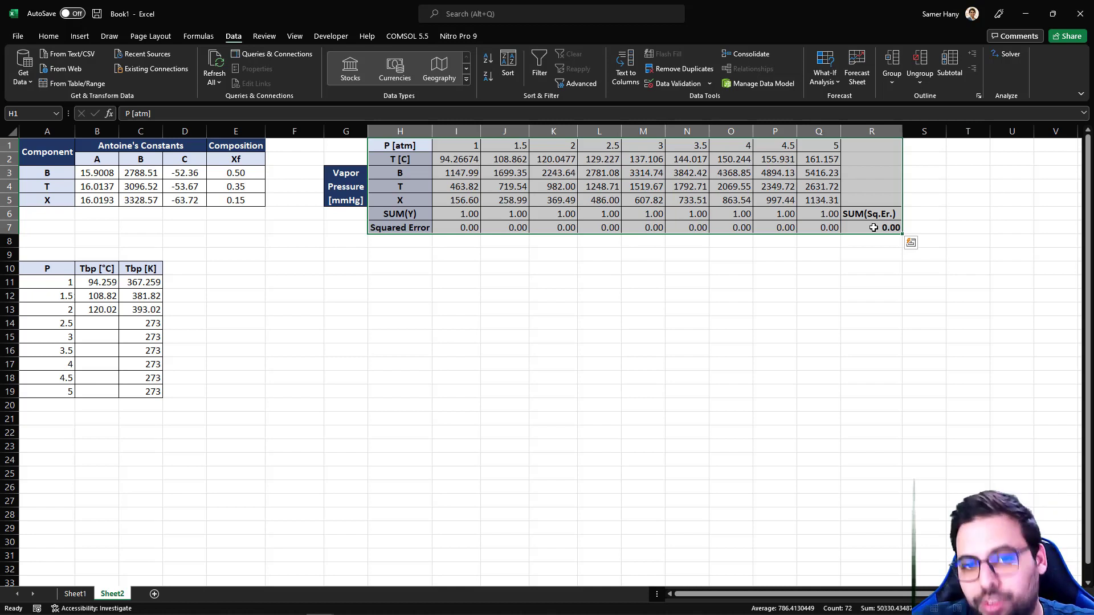
click(469, 159)
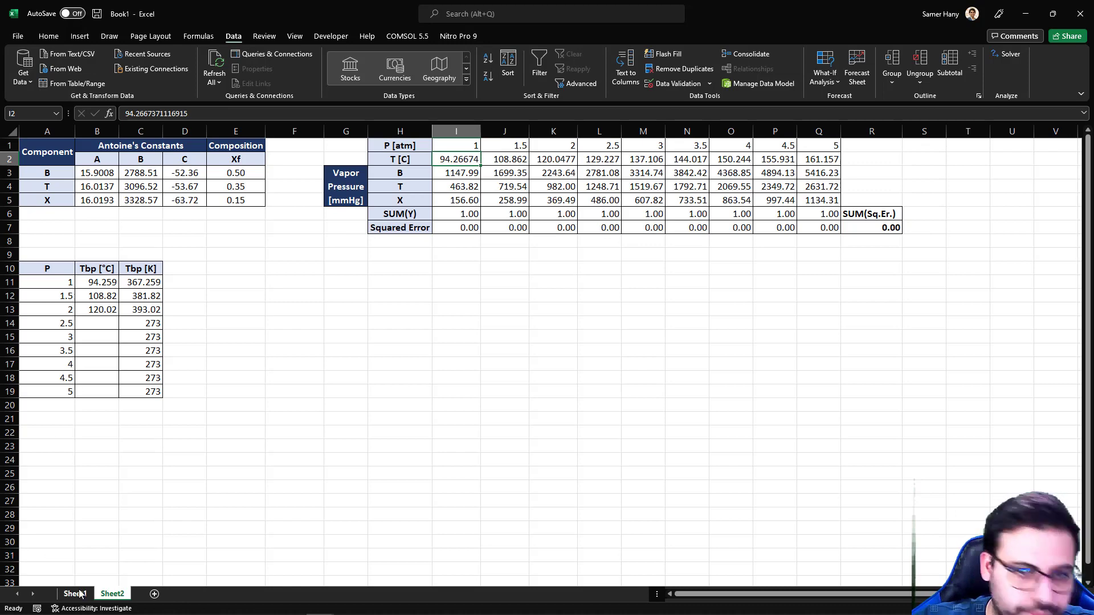
Switch to Sheet1 and examine the pressure and bubble point table A10:C19 and the pressure and temperature cells G8 and G7
click(74, 594)
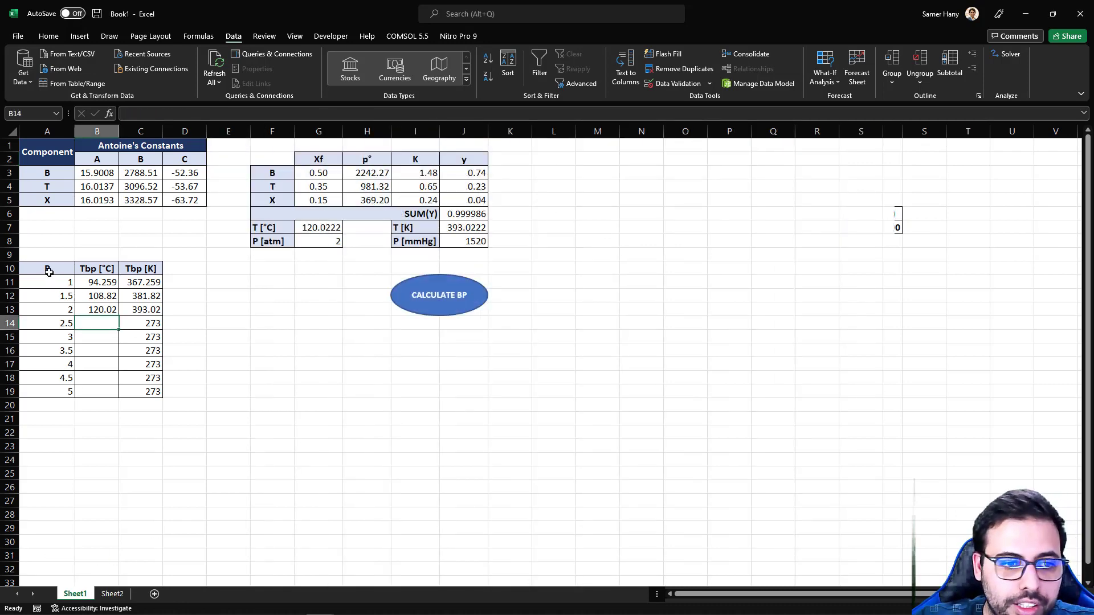
drag(50, 274, 134, 384)
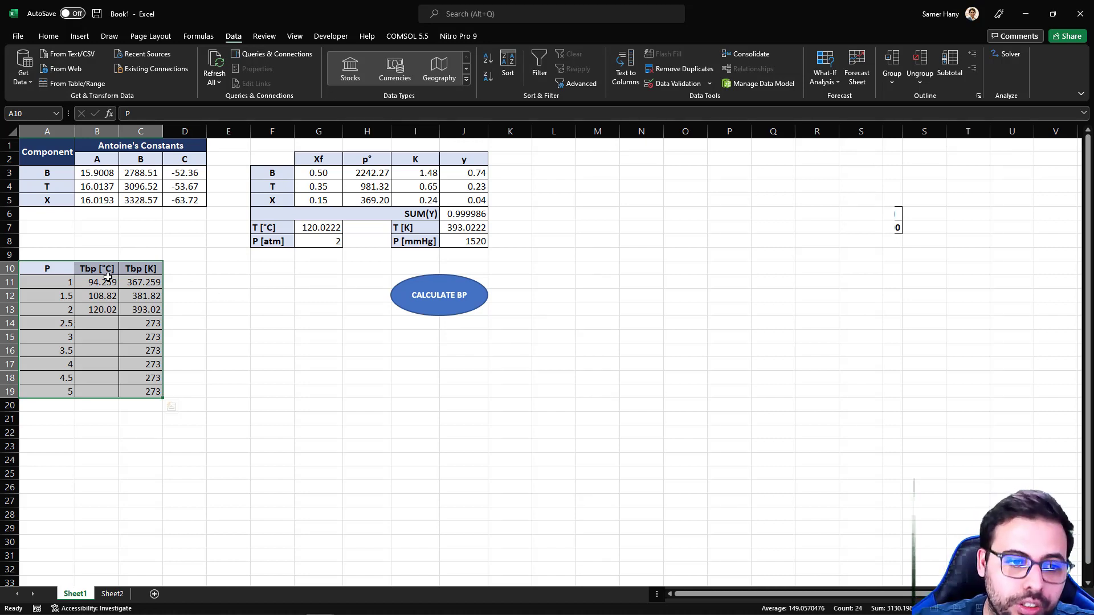
drag(96, 283, 107, 374)
click(61, 282)
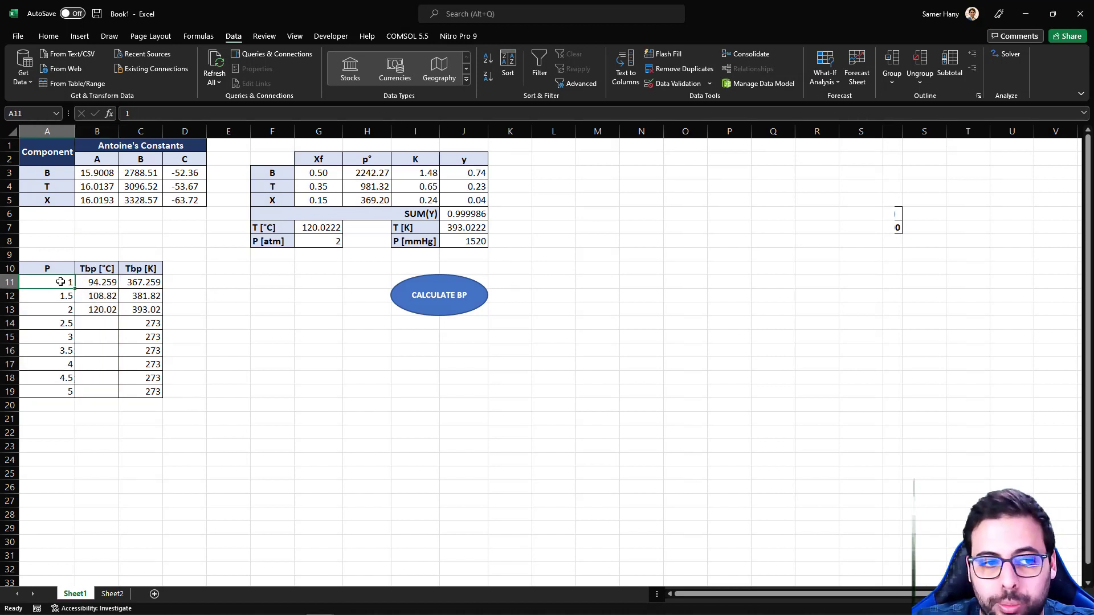
click(319, 242)
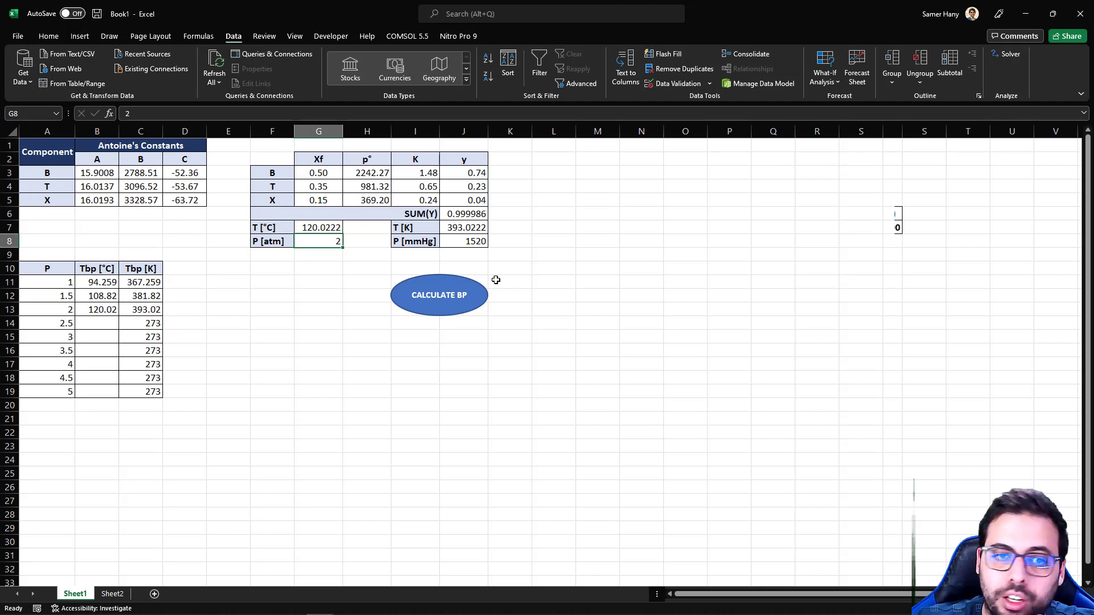
click(326, 228)
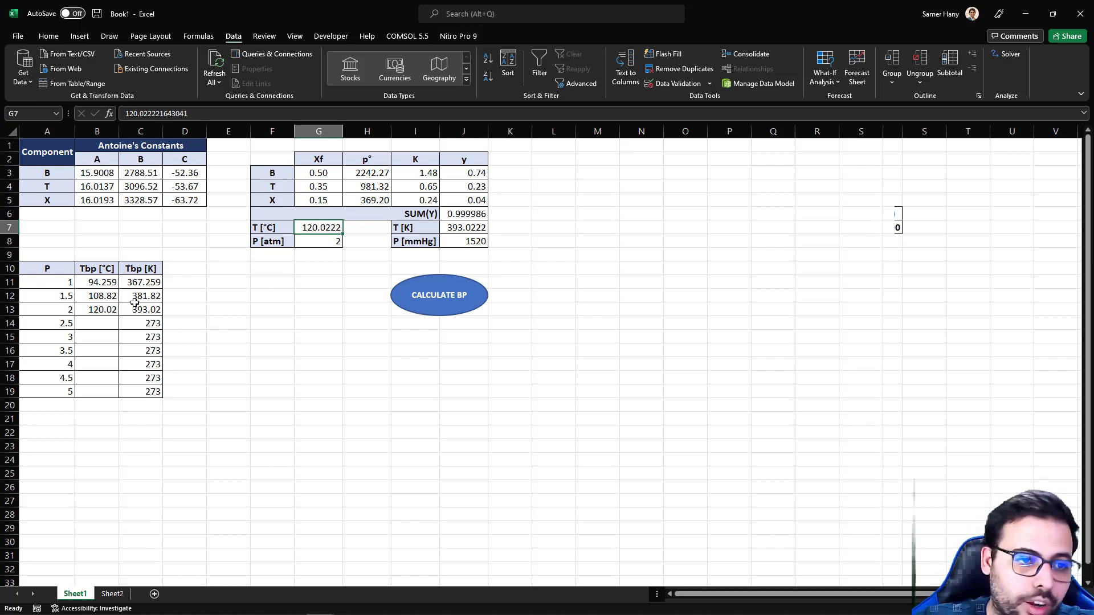
Open the Visual Basic editor and display the recorded Macrobp code in Module1
click(100, 285)
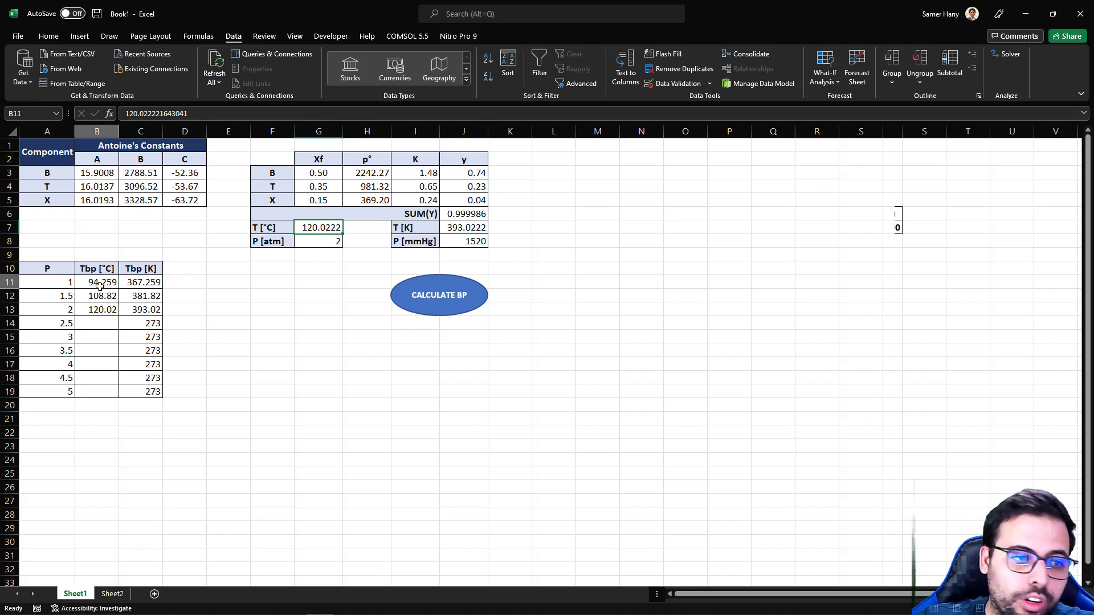
click(64, 280)
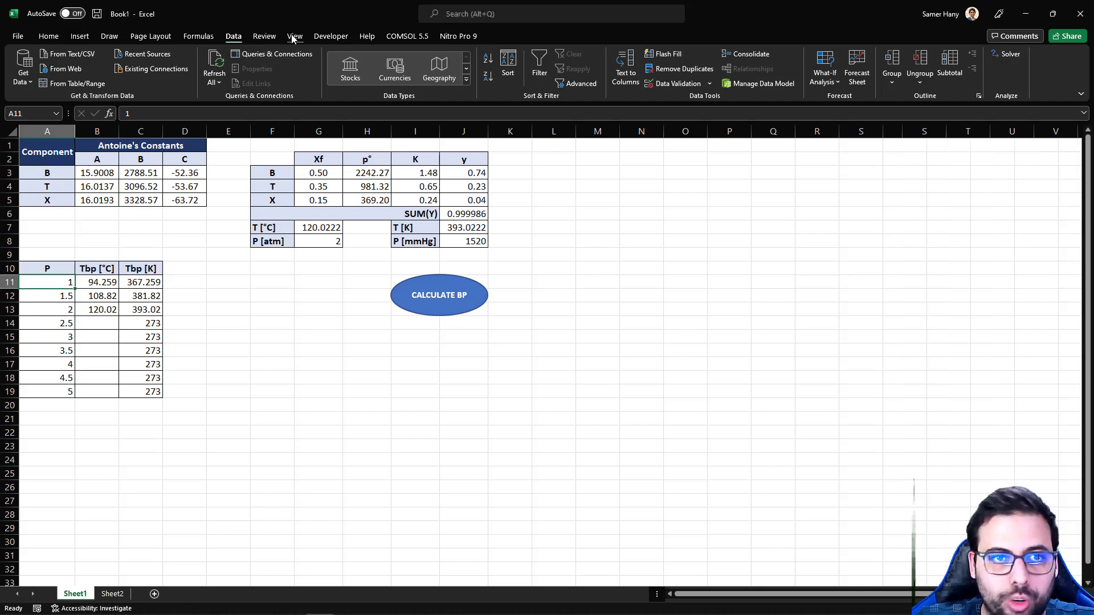
click(345, 37)
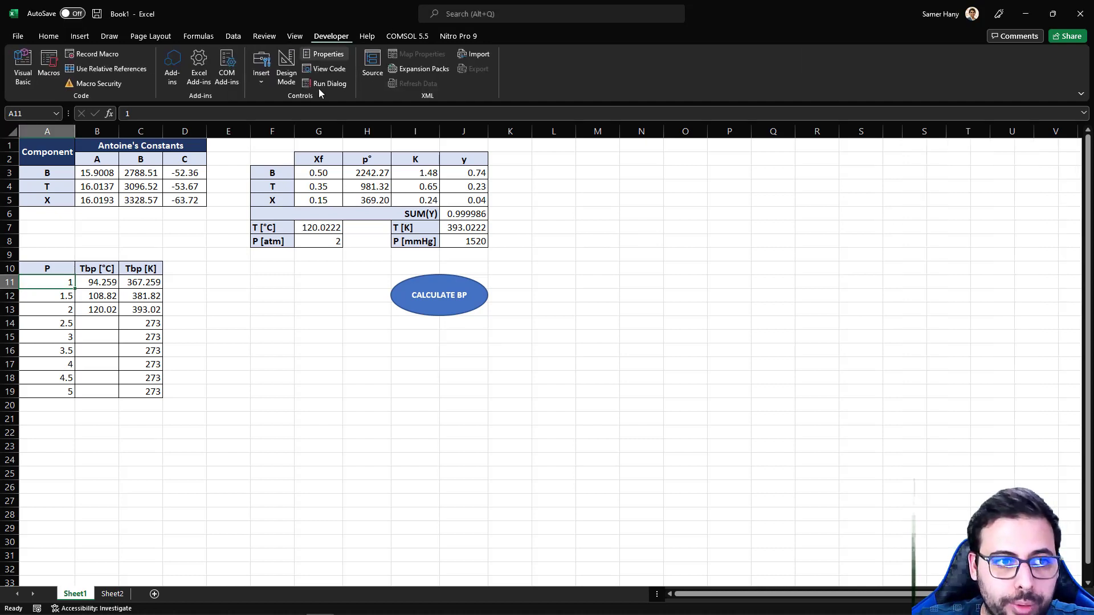
click(23, 74)
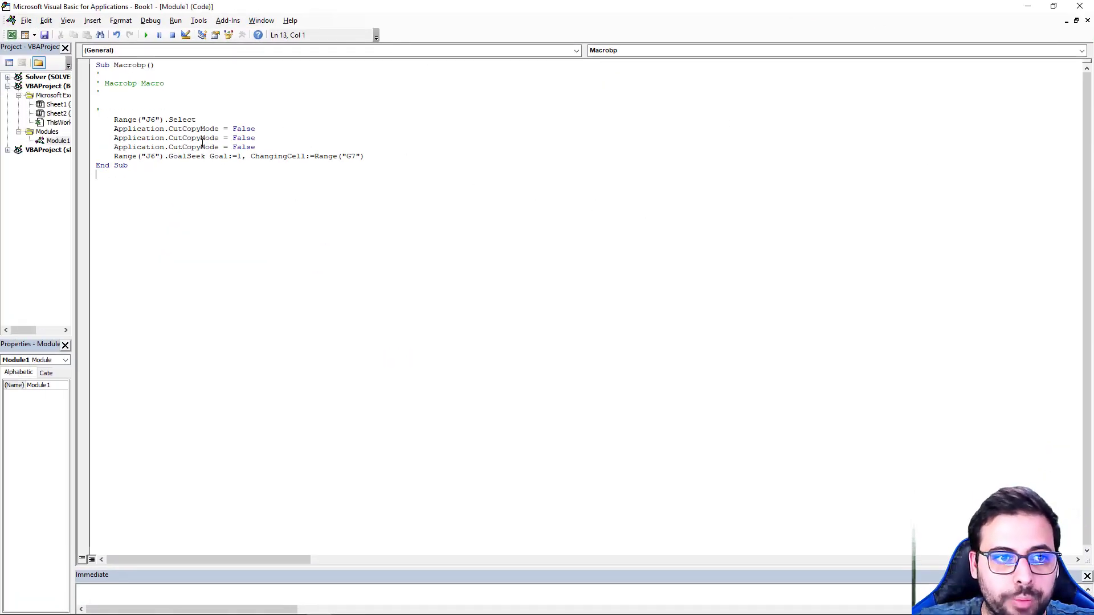
key(ctrl+a)
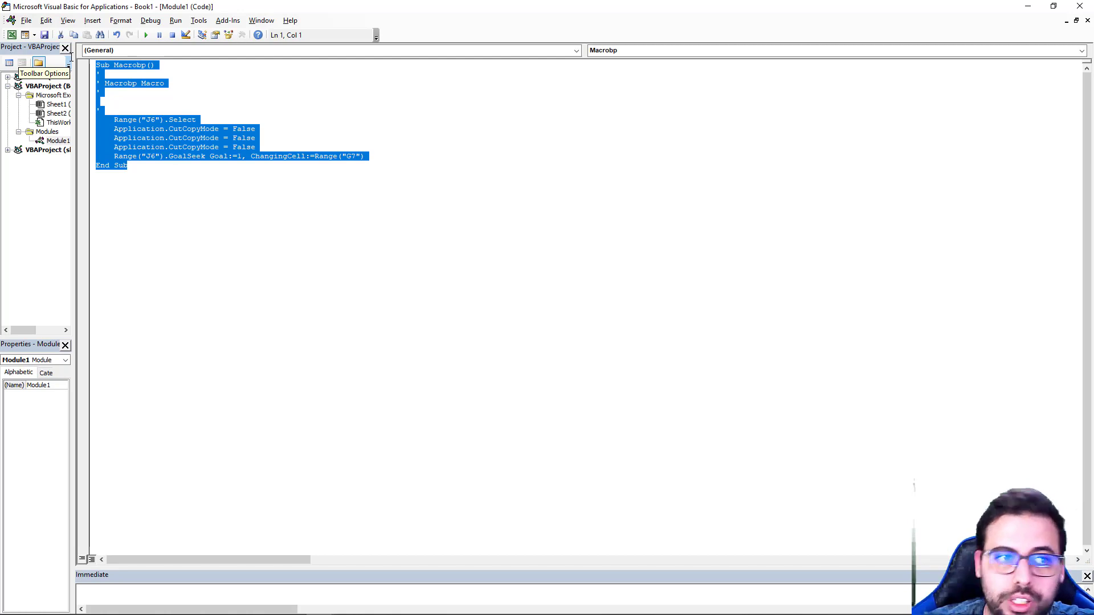
key(Right)
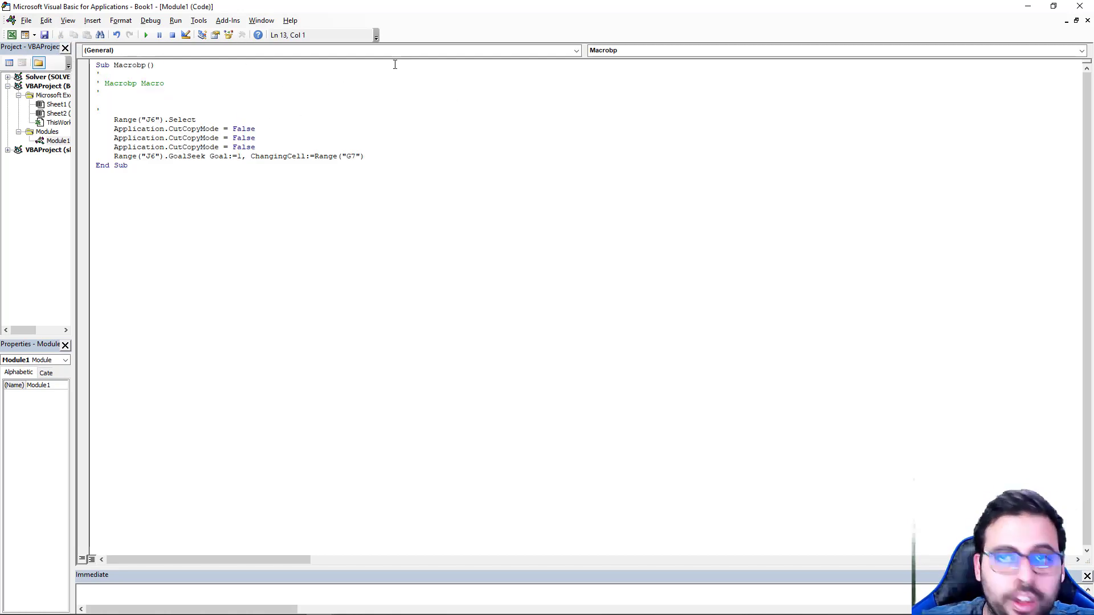
Arrange the workbook and the Visual Basic editor side by side so Sheet1 and the Macrobp code are both readable
key(super+Right)
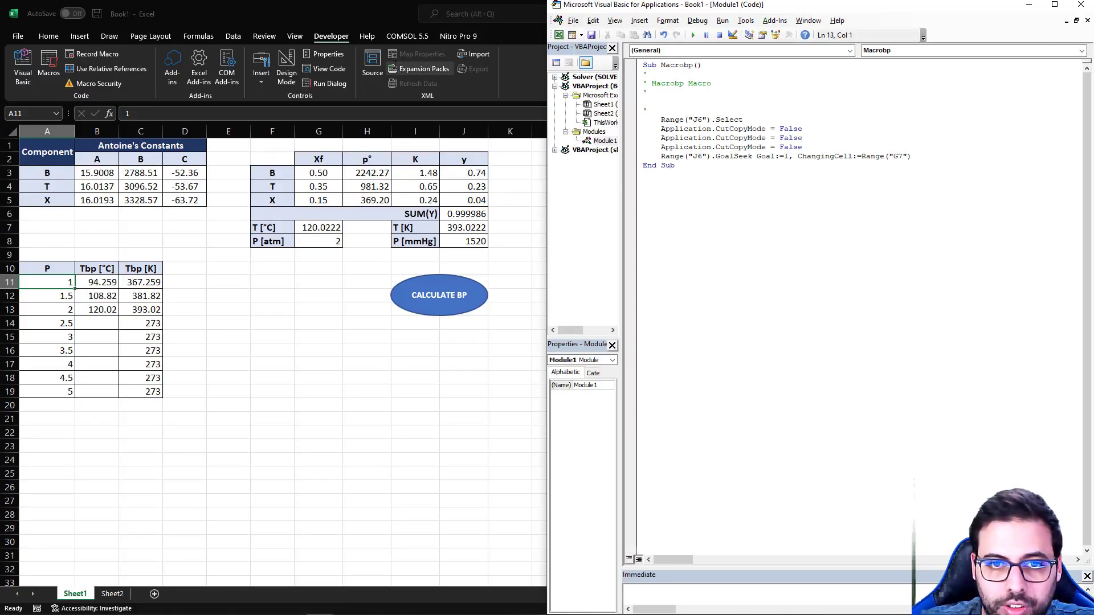
click(336, 5)
key(super+Left)
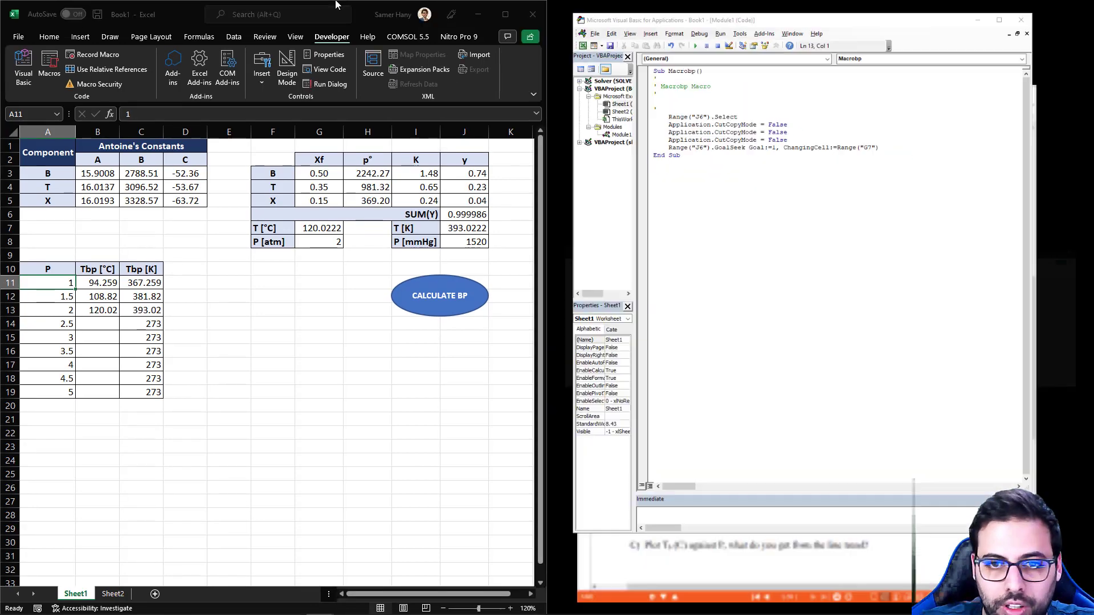
click(770, 220)
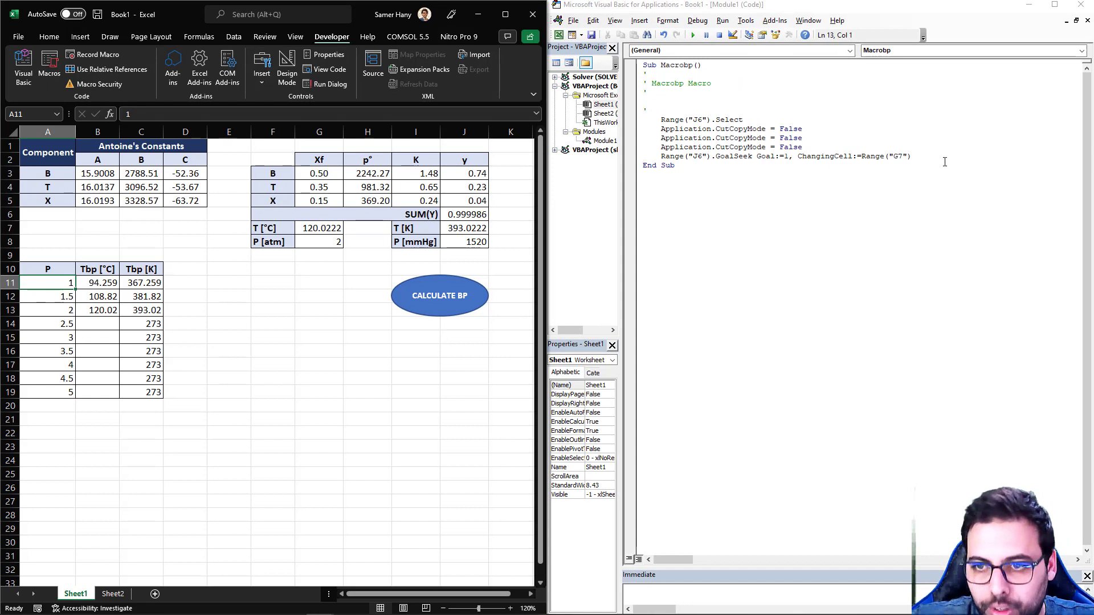
Examine Macrobp's comment lines and its Range("J6").Select statement, matching the reference to the SUM(Y) cell on Sheet1
drag(912, 156, 645, 79)
click(705, 106)
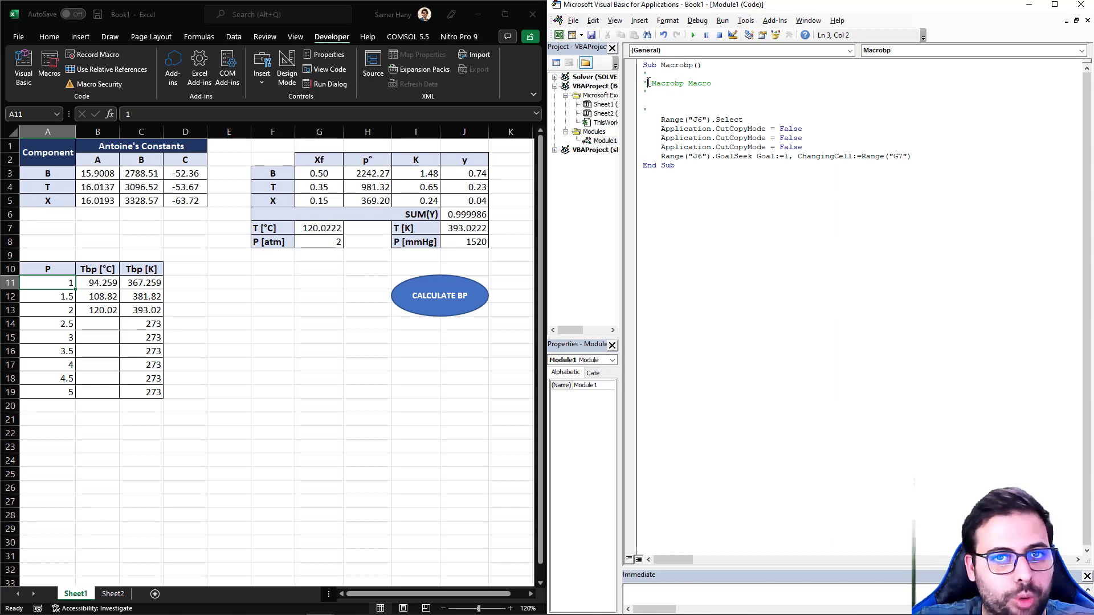
drag(649, 83, 645, 85)
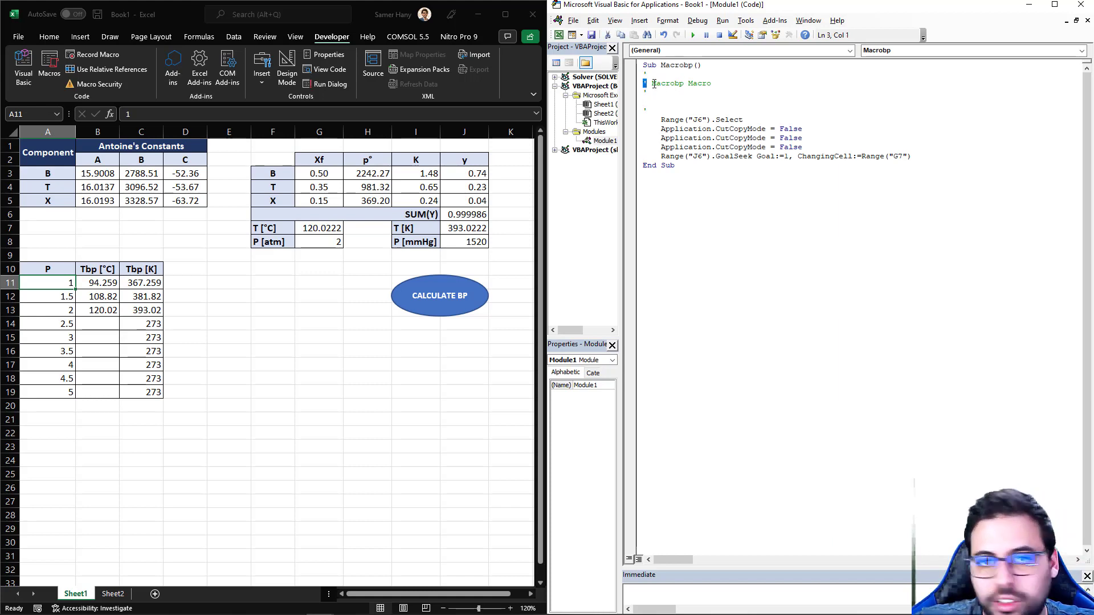
drag(652, 84, 739, 87)
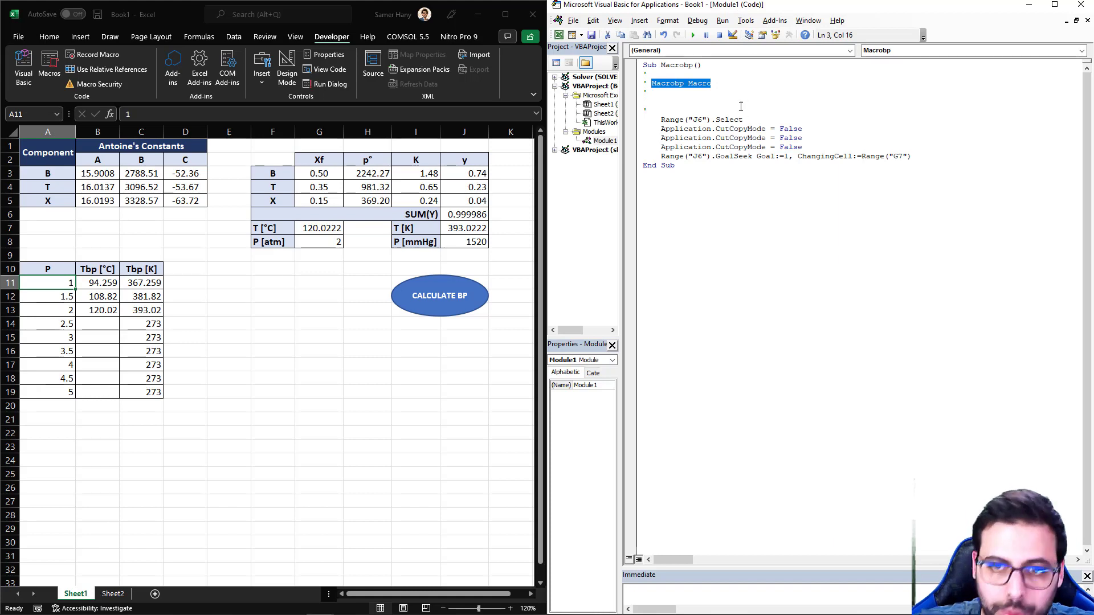
click(741, 107)
key(shift+Down)
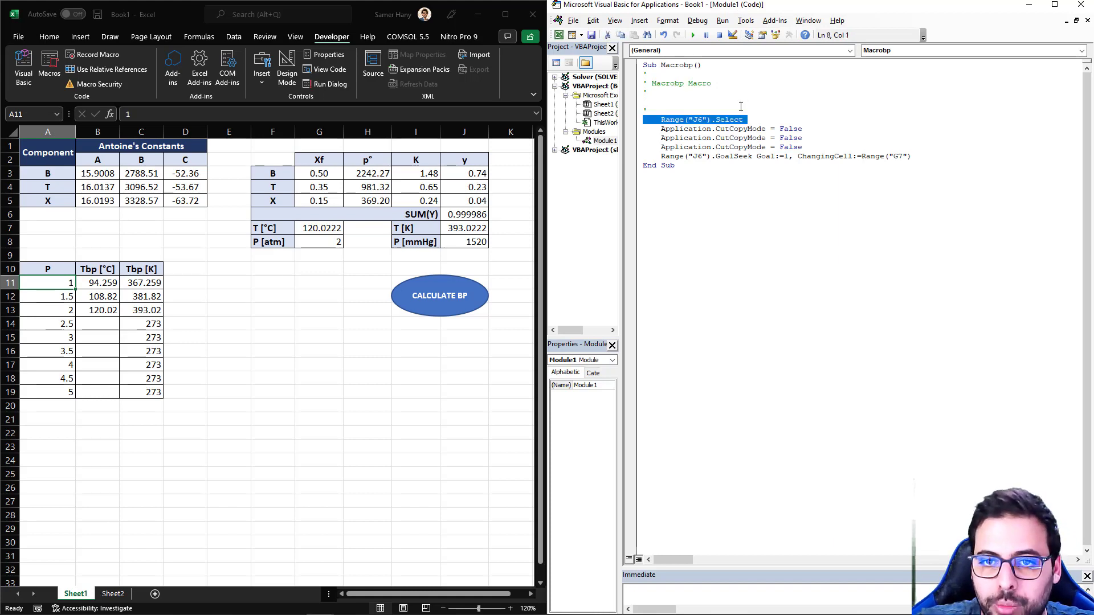
click(671, 121)
double_click(672, 119)
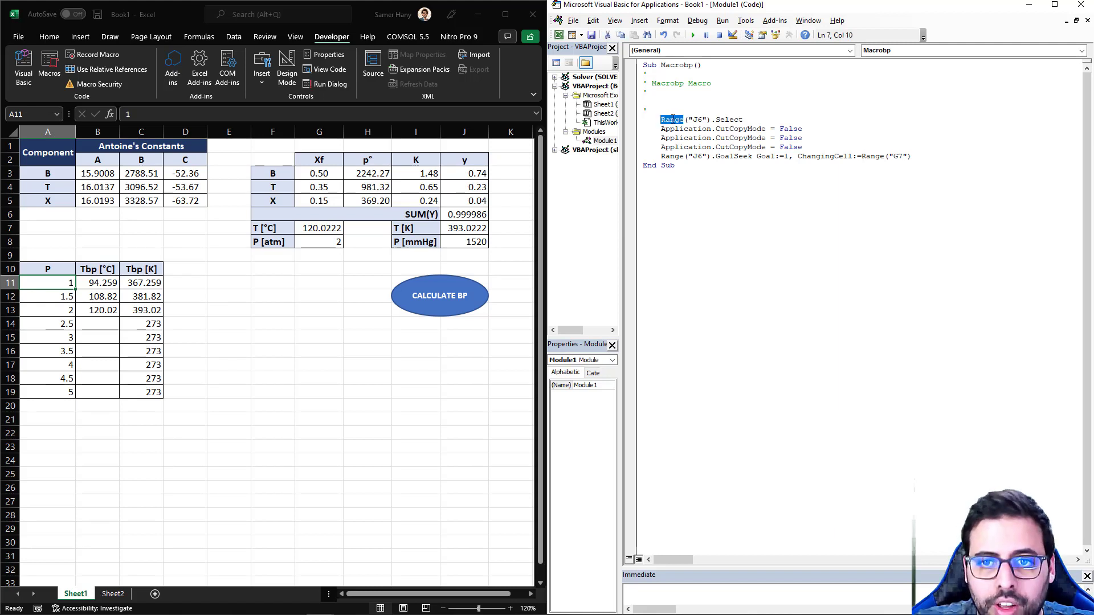
double_click(695, 119)
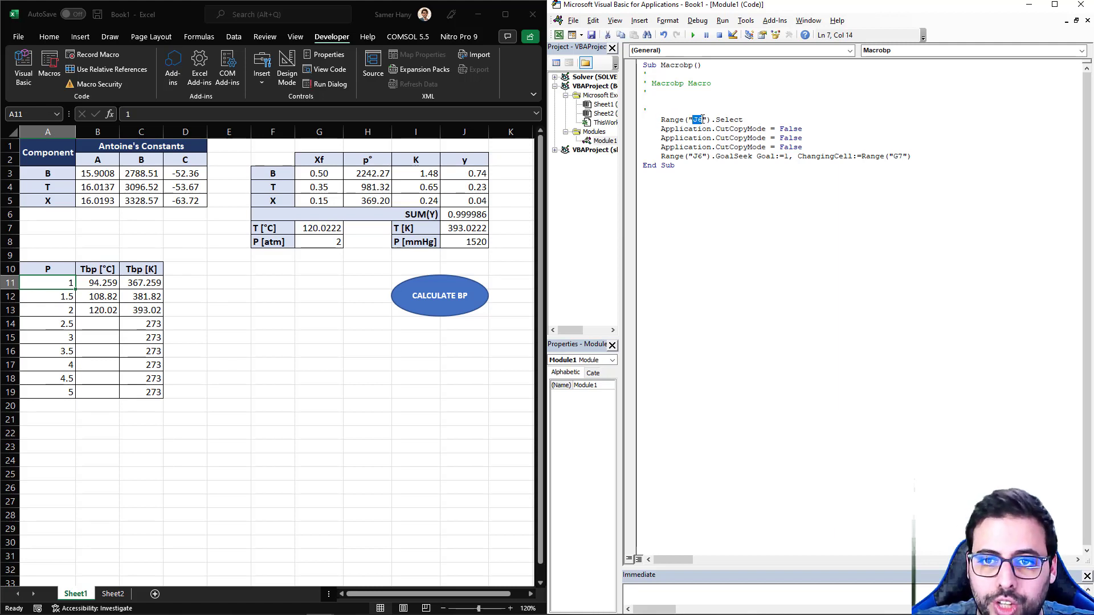
click(470, 214)
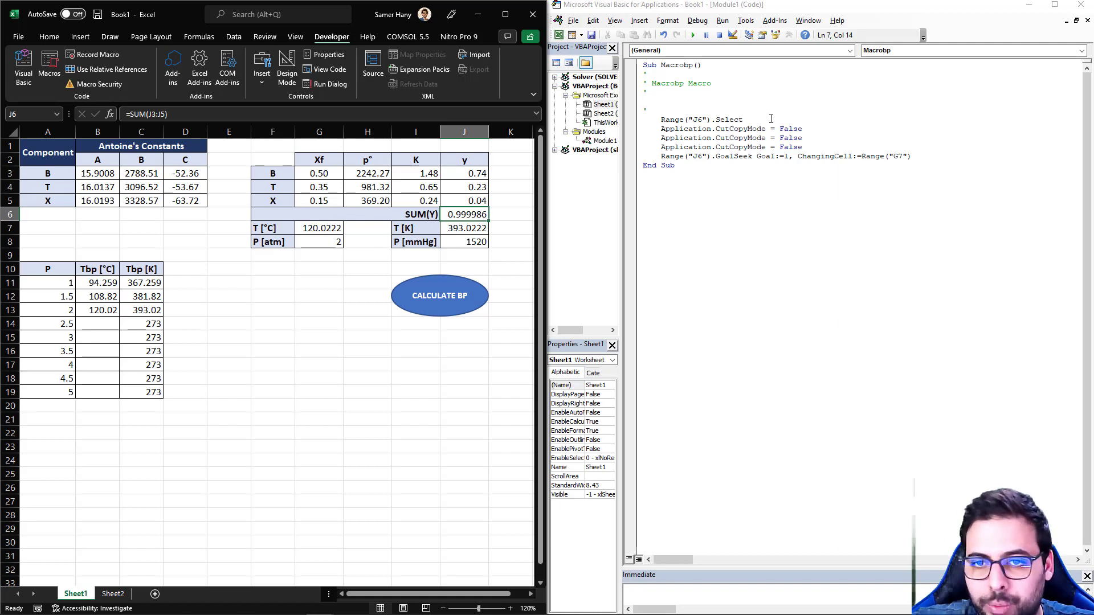
Examine the first Application.CutCopyMode = False statement, illustrating copy mode by copying empty cell D7 and cancelling the copy
click(746, 120)
drag(664, 131, 806, 133)
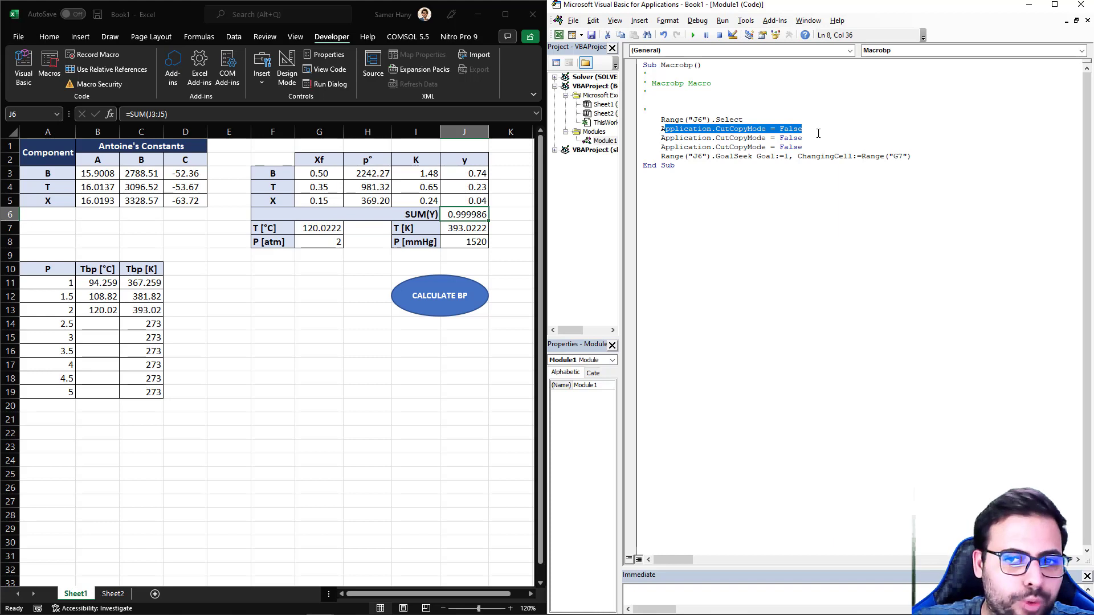
key(alt+F11)
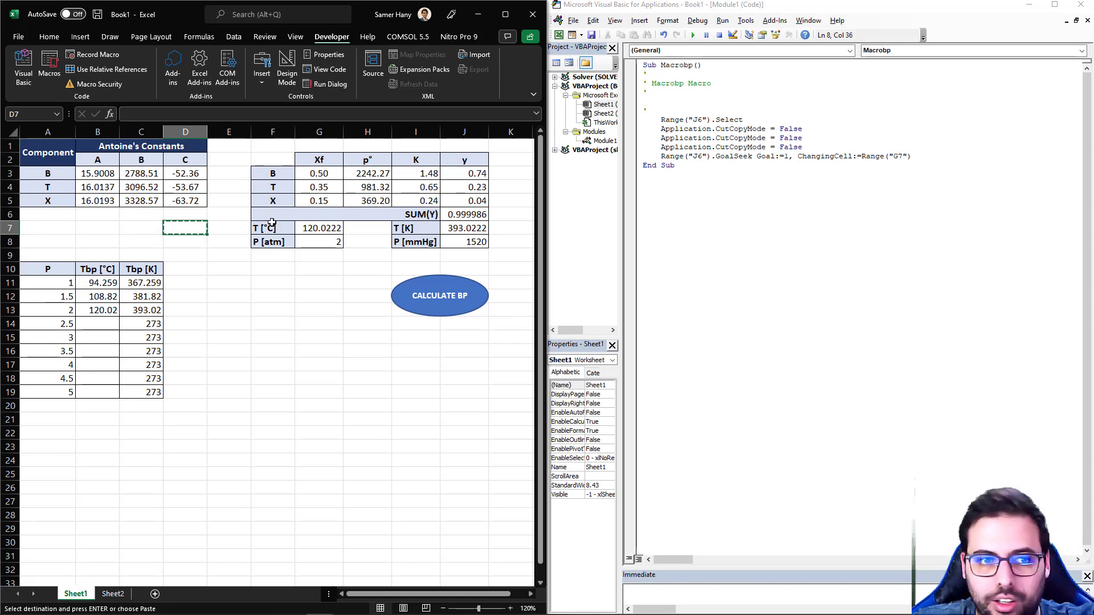
click(764, 128)
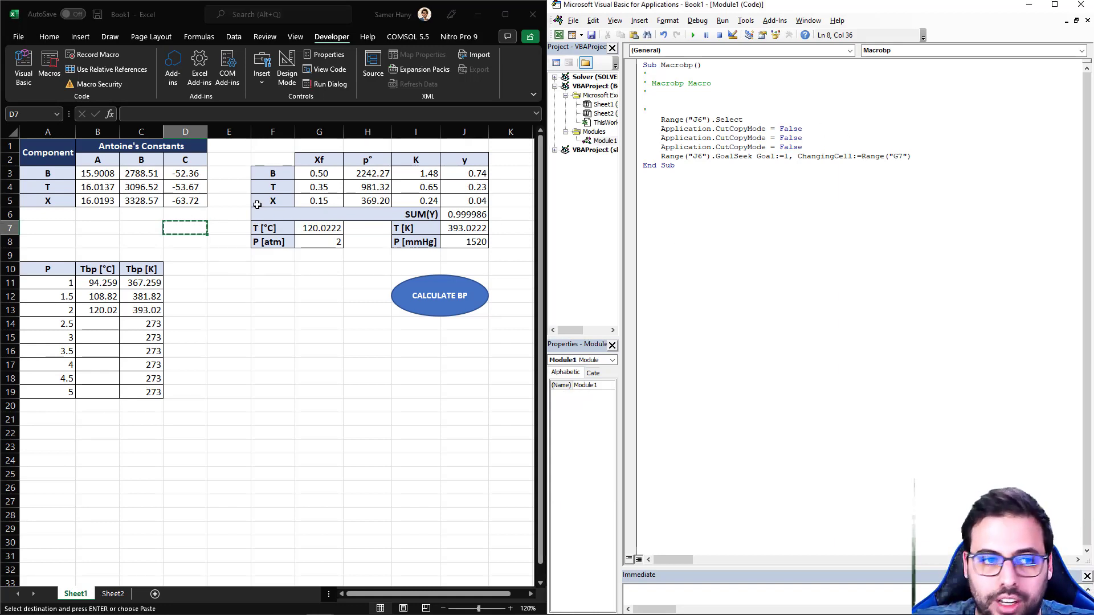
click(212, 256)
click(812, 128)
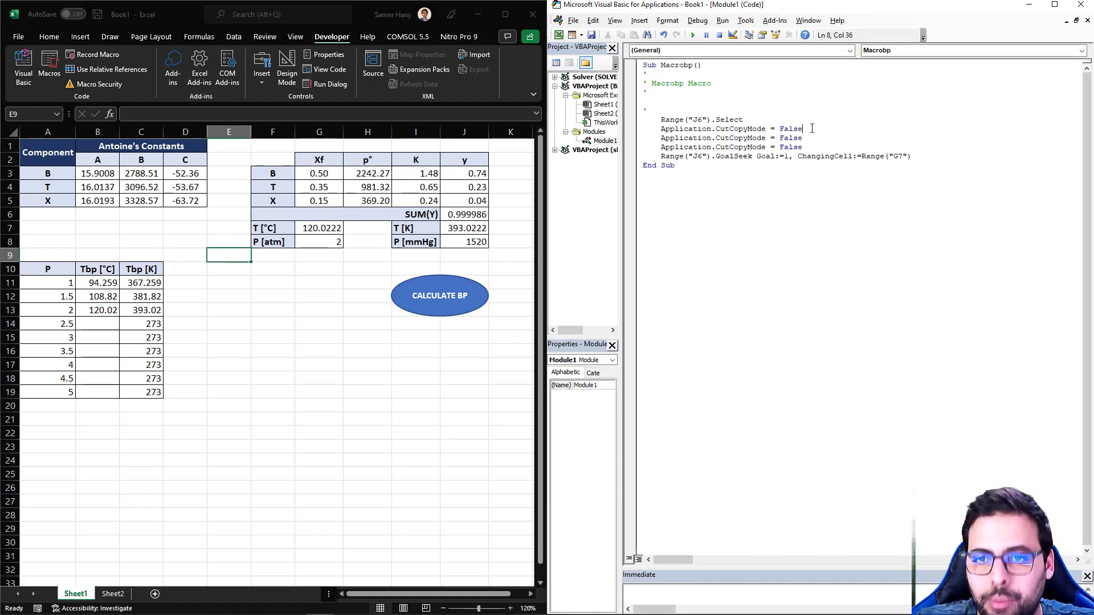